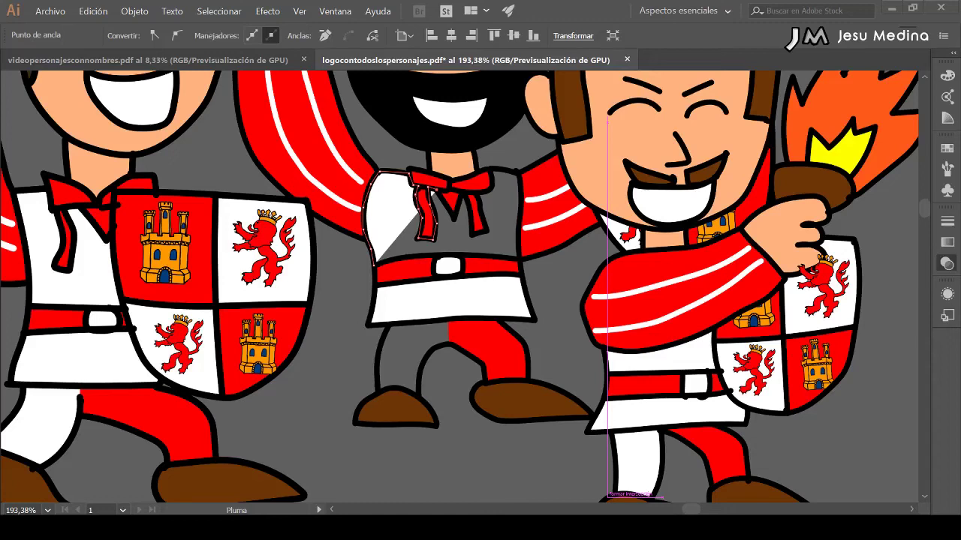
Pen-trace the bearded character's shirt and tie edges down to the shirt's lower right
click(443, 203)
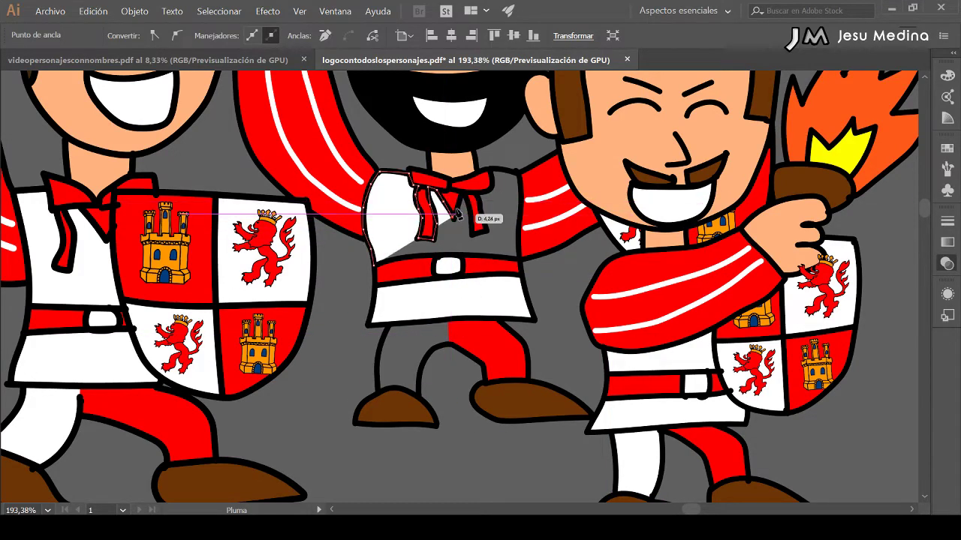
click(462, 198)
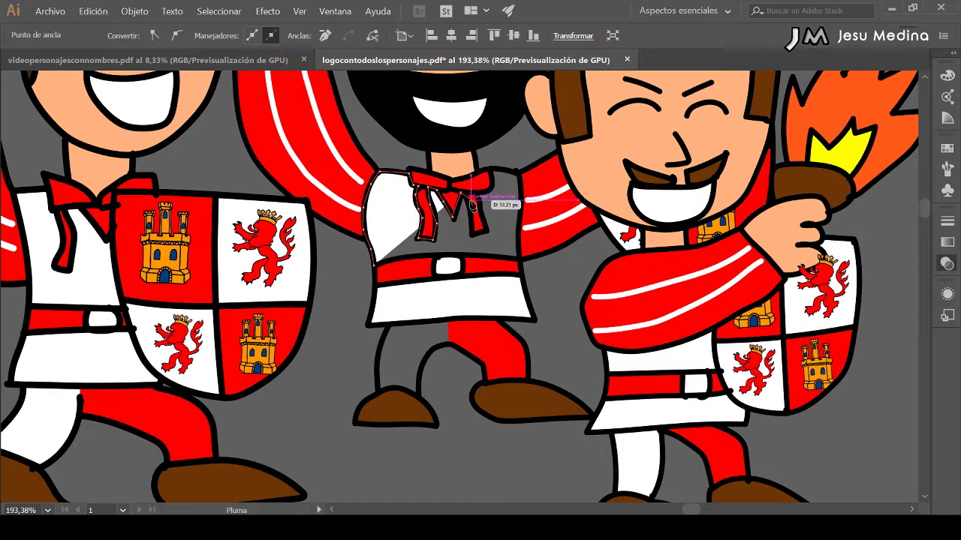
click(476, 230)
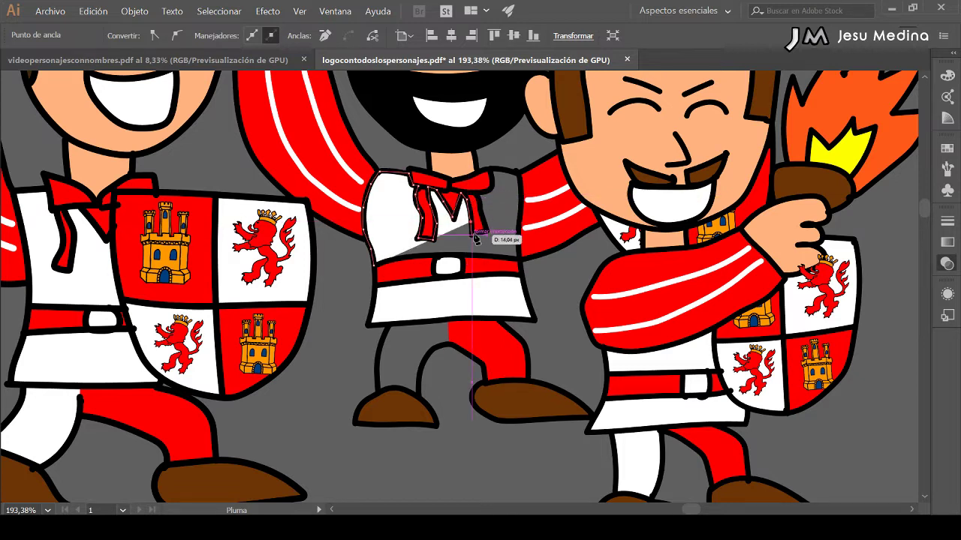
click(482, 222)
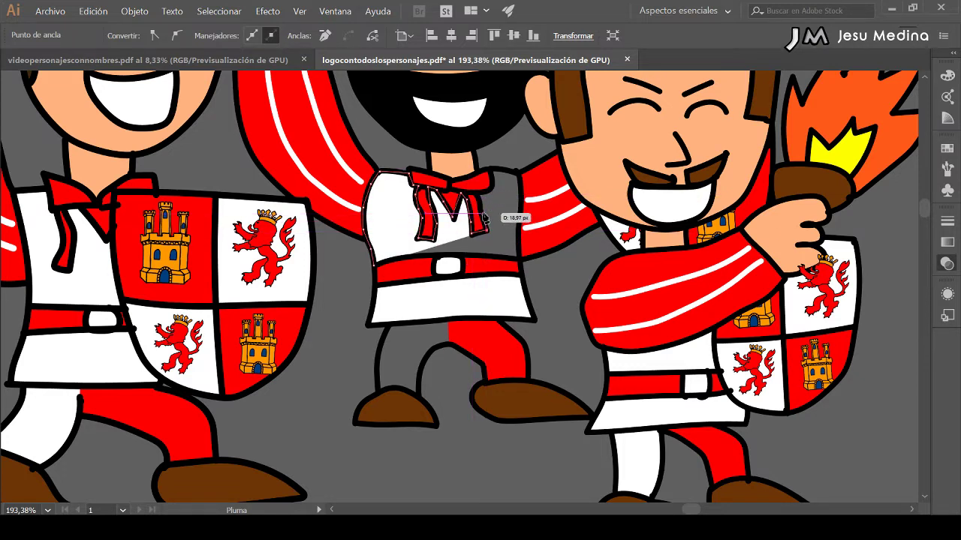
click(485, 218)
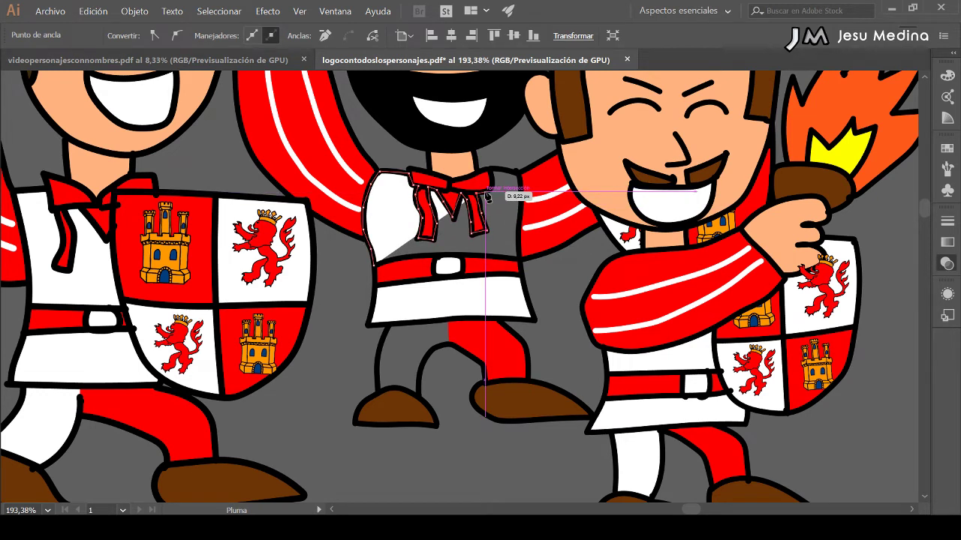
click(490, 187)
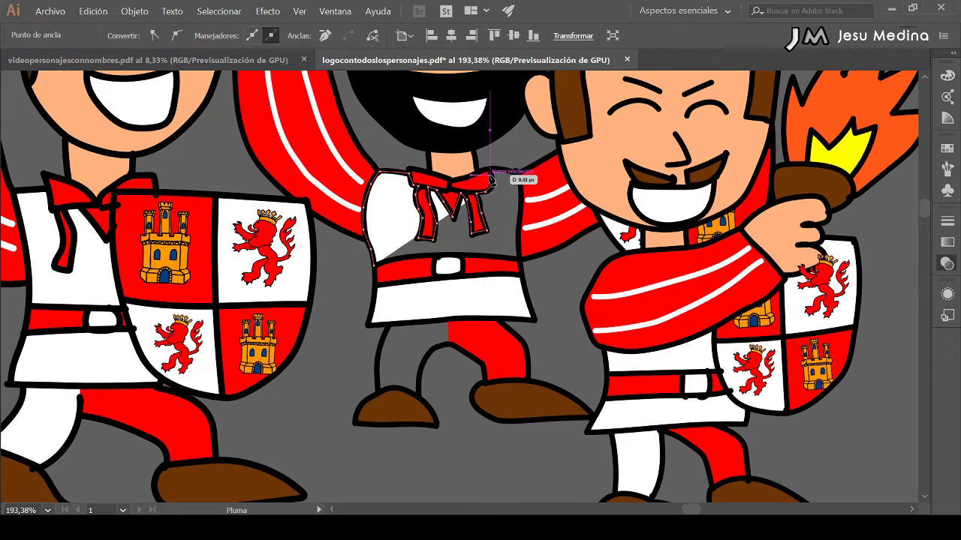
click(492, 171)
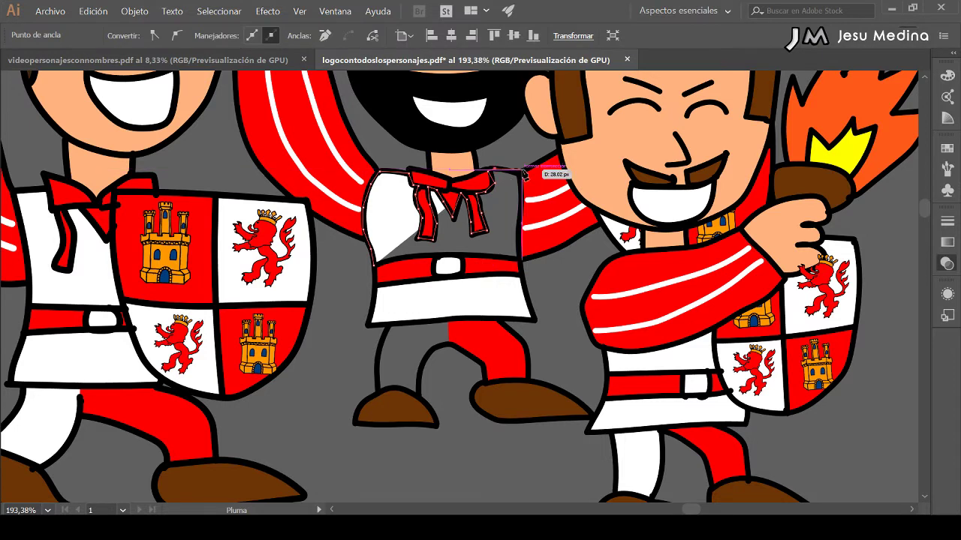
click(521, 175)
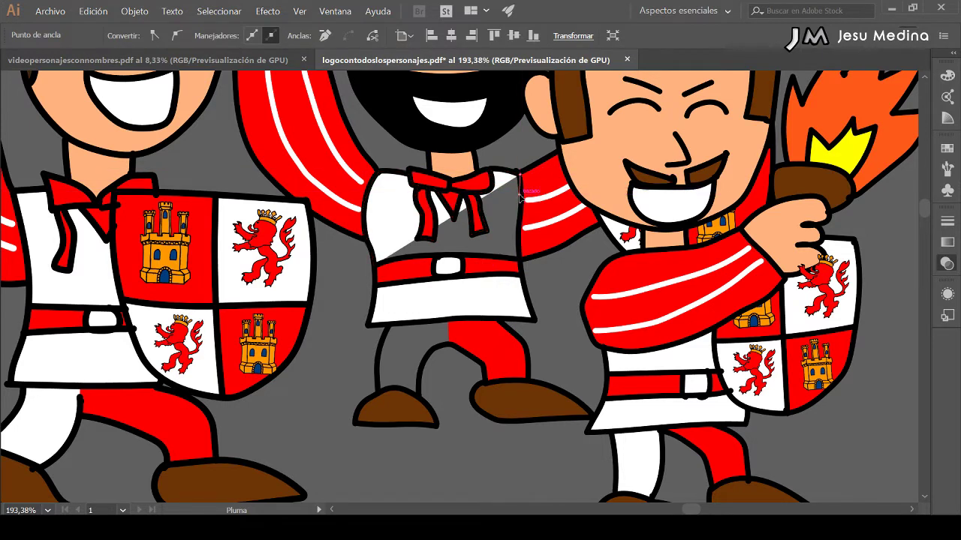
click(519, 214)
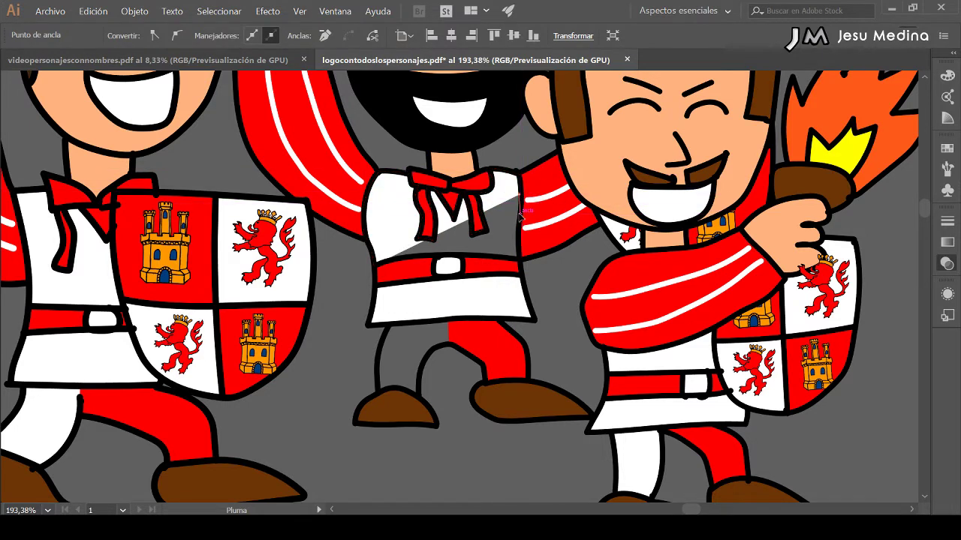
click(519, 262)
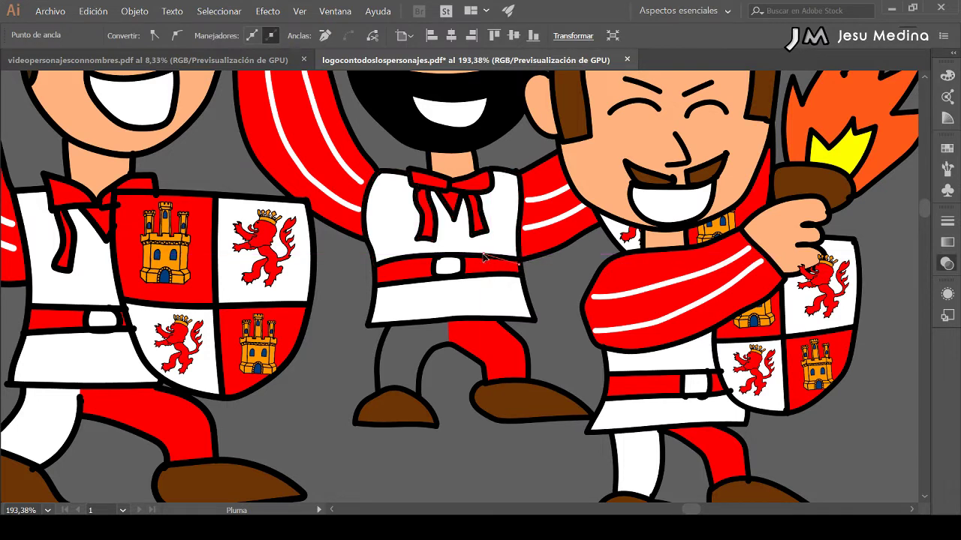
Close the shirt outline at the belt and curve an outline around the bearded character's leg
click(375, 264)
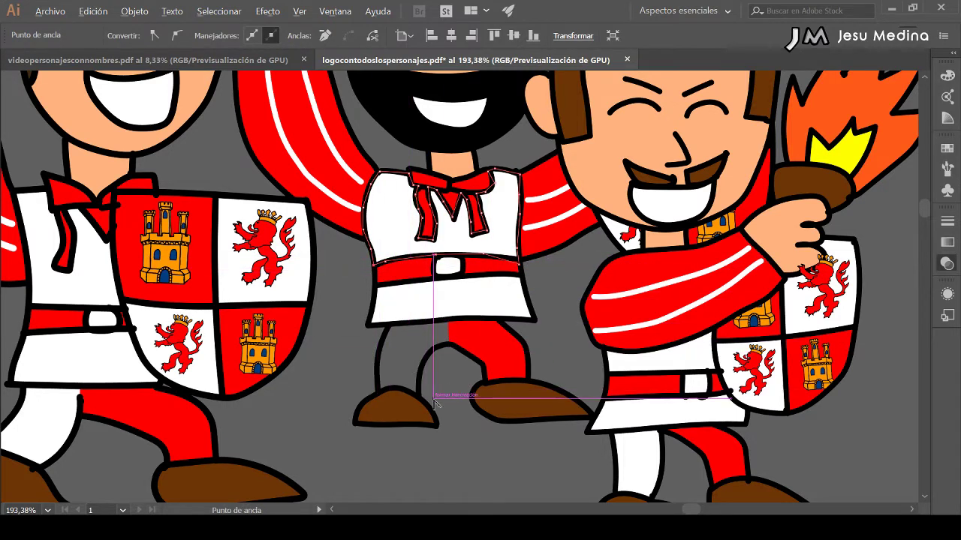
drag(378, 392, 393, 392)
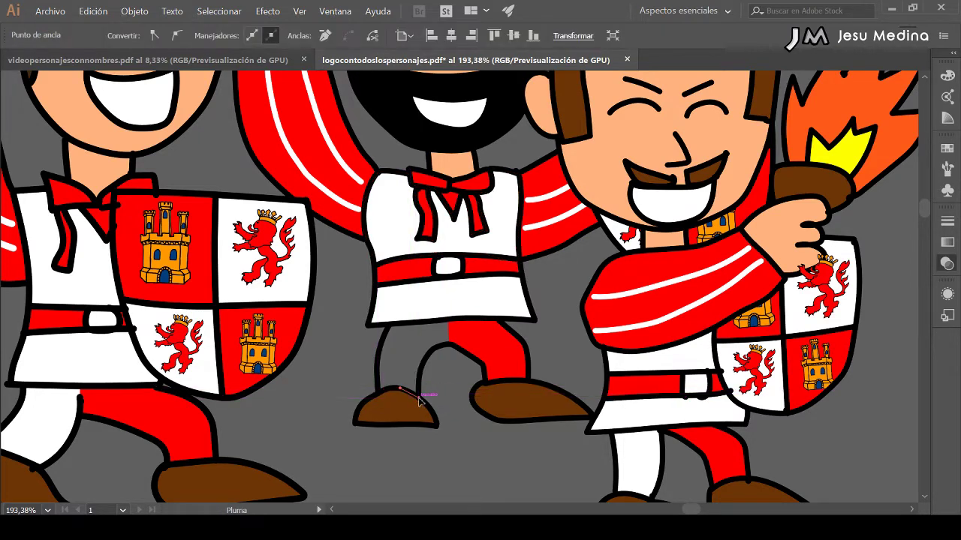
mouse_move(416, 377)
mouse_down()
mouse_move(448, 329)
mouse_move(391, 330)
mouse_up()
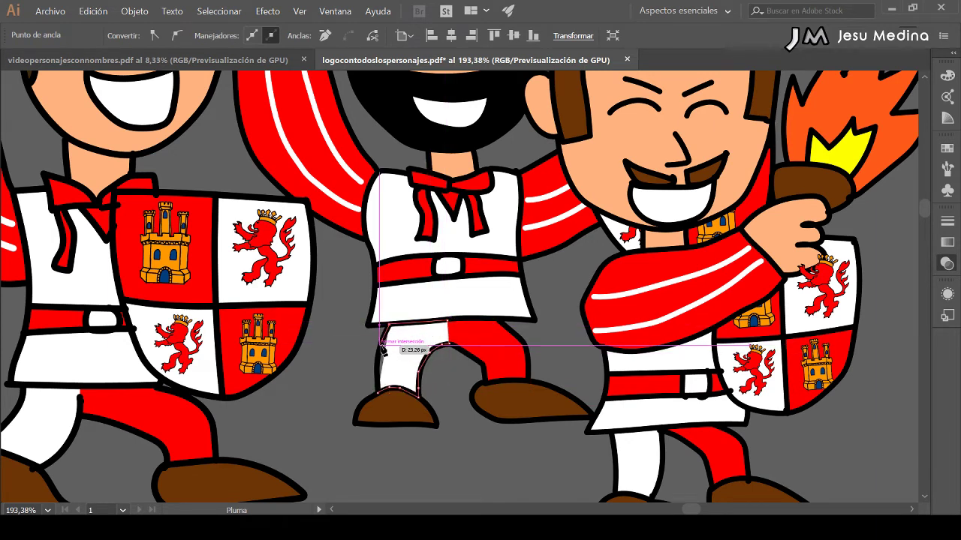
mouse_move(379, 376)
mouse_down()
mouse_move(382, 394)
mouse_move(555, 373)
mouse_up()
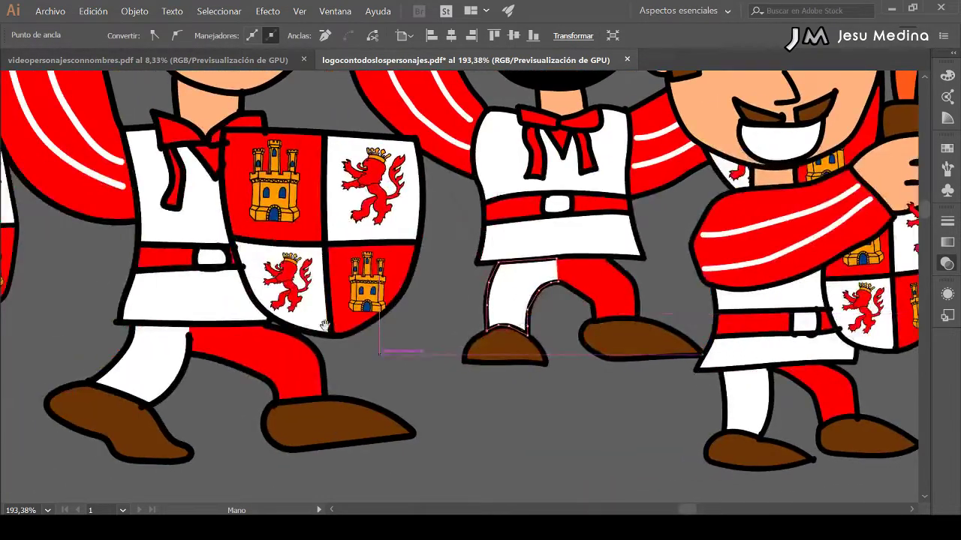
Pan to the smaller shield-bearing soldier and outline his white leg as a closed path
mouse_move(351, 348)
mouse_down()
mouse_move(332, 365)
mouse_move(426, 361)
mouse_up()
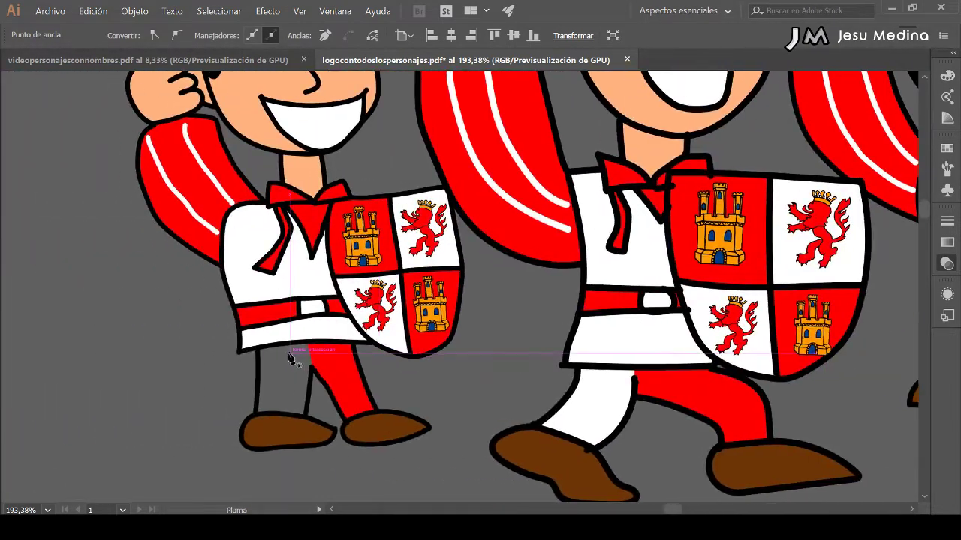
mouse_move(256, 349)
mouse_down()
mouse_move(258, 417)
mouse_move(305, 424)
mouse_move(314, 372)
mouse_move(266, 343)
mouse_up()
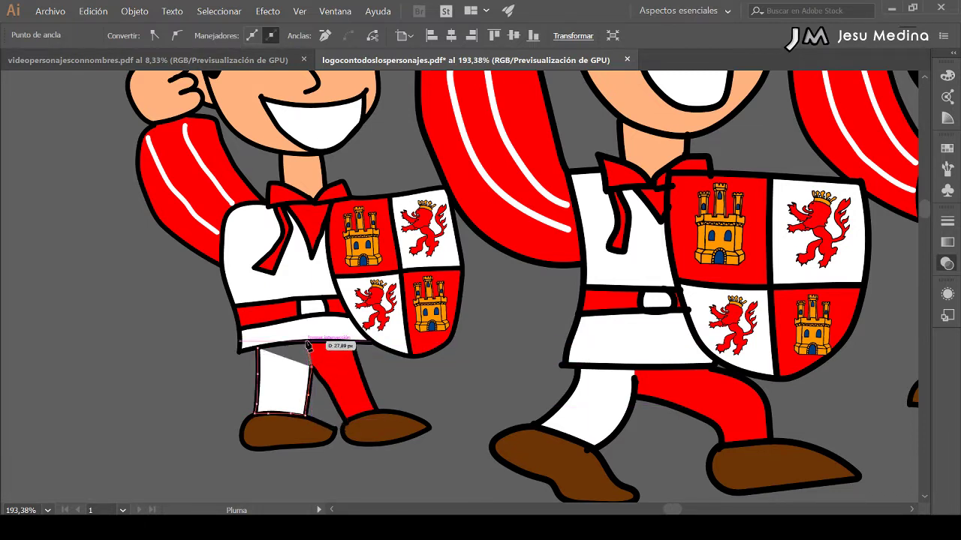
click(258, 346)
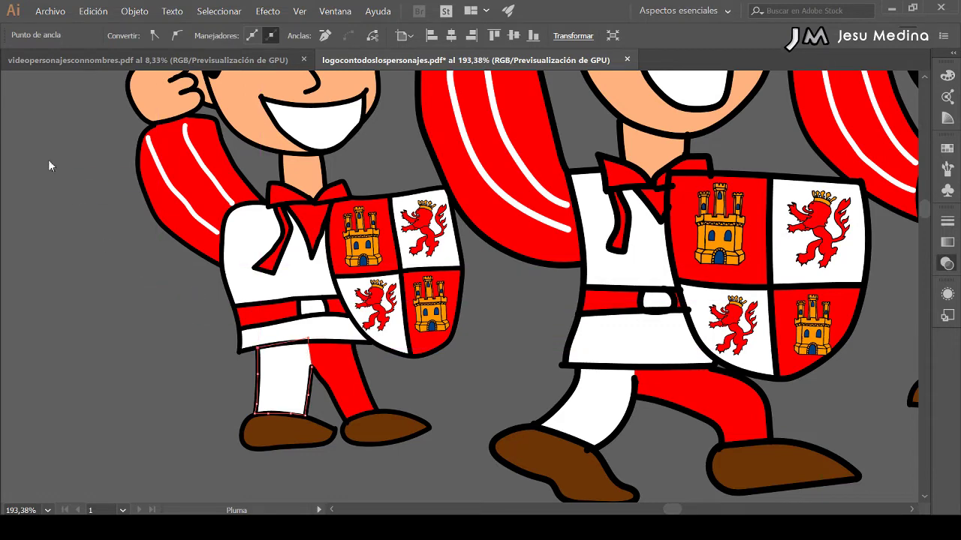
click(187, 321)
key(z)
alt+click(329, 322)
alt+click(458, 326)
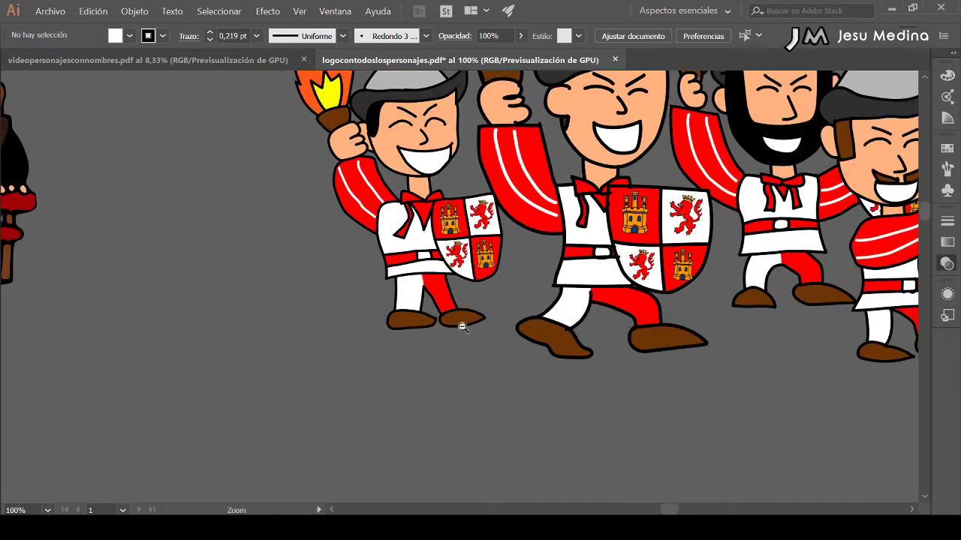
alt+click(465, 325)
alt+click(465, 326)
drag(751, 315, 413, 346)
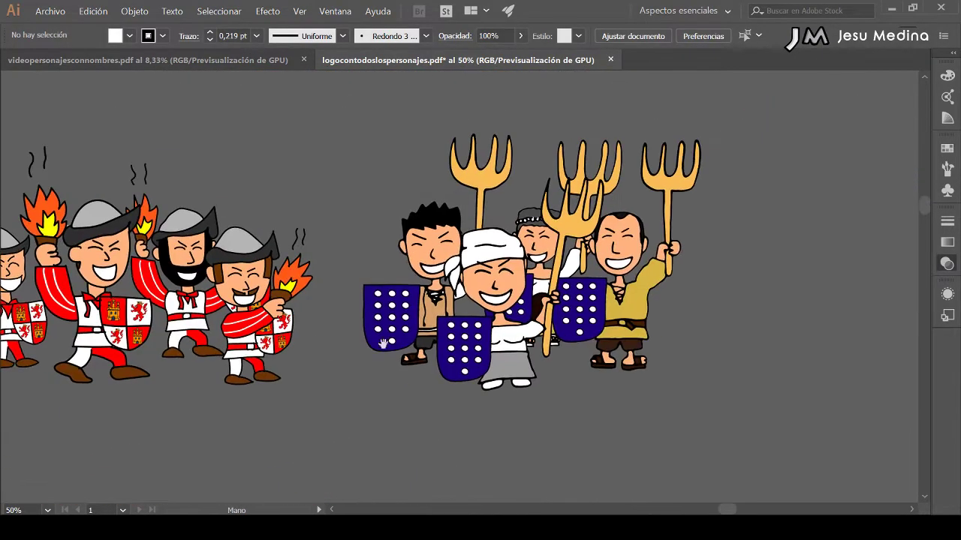
drag(293, 327, 495, 331)
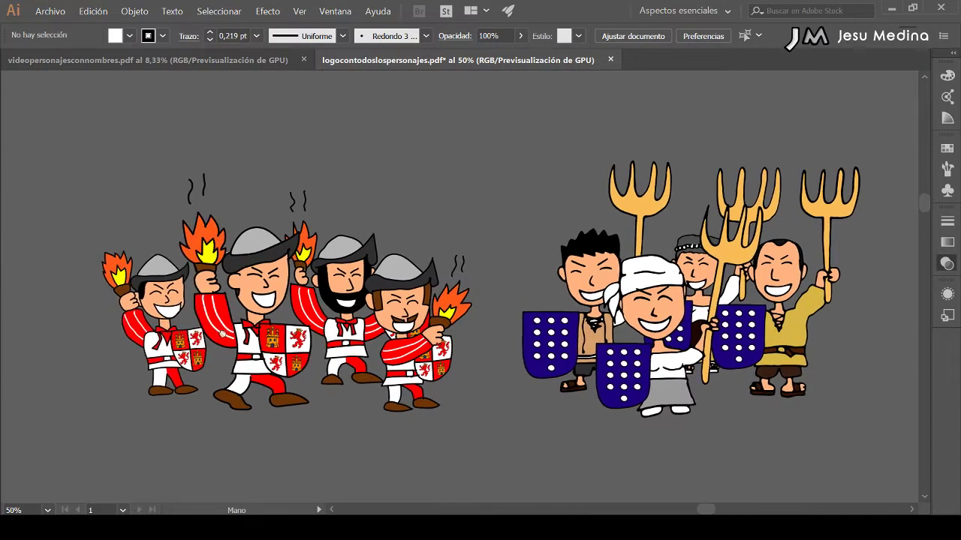
drag(45, 308, 419, 351)
drag(317, 345, 458, 344)
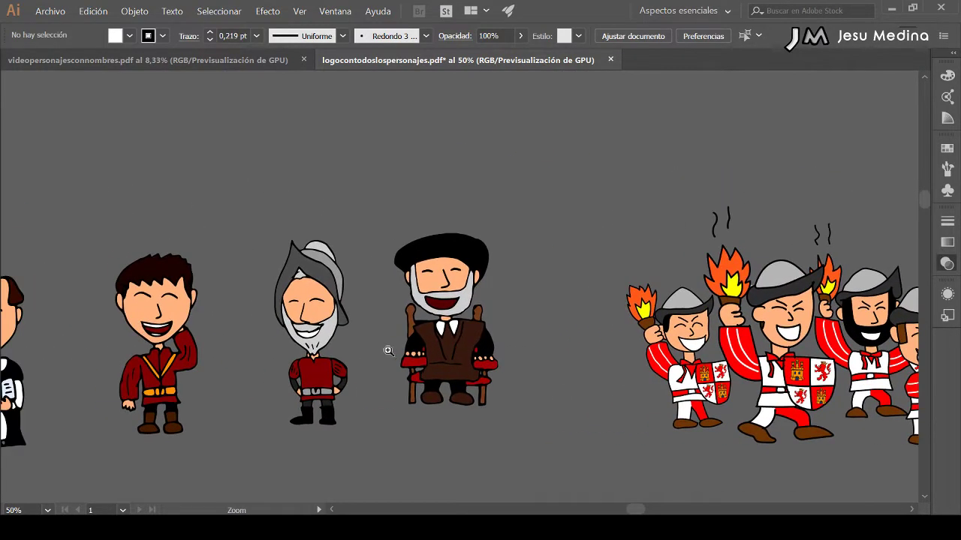
drag(388, 351, 454, 359)
drag(383, 355, 404, 356)
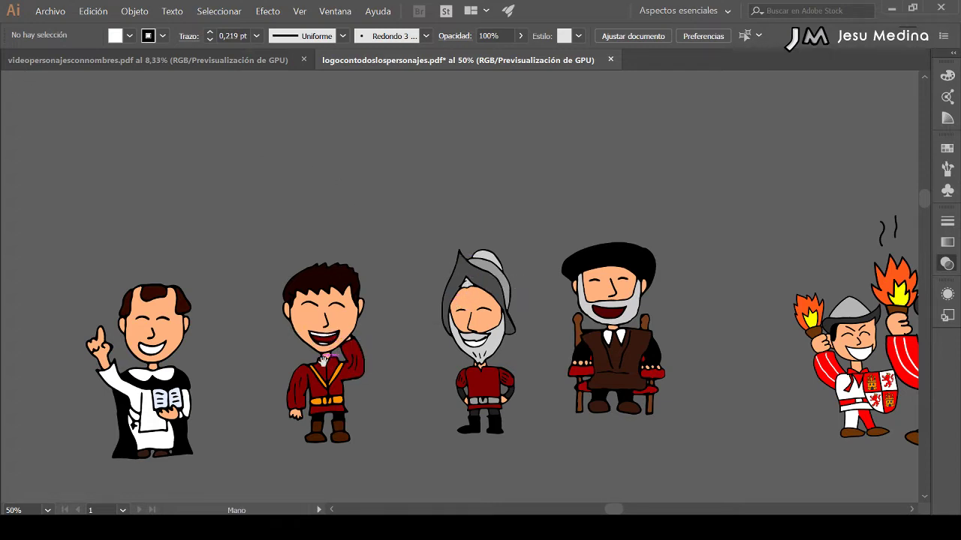
drag(223, 378, 423, 321)
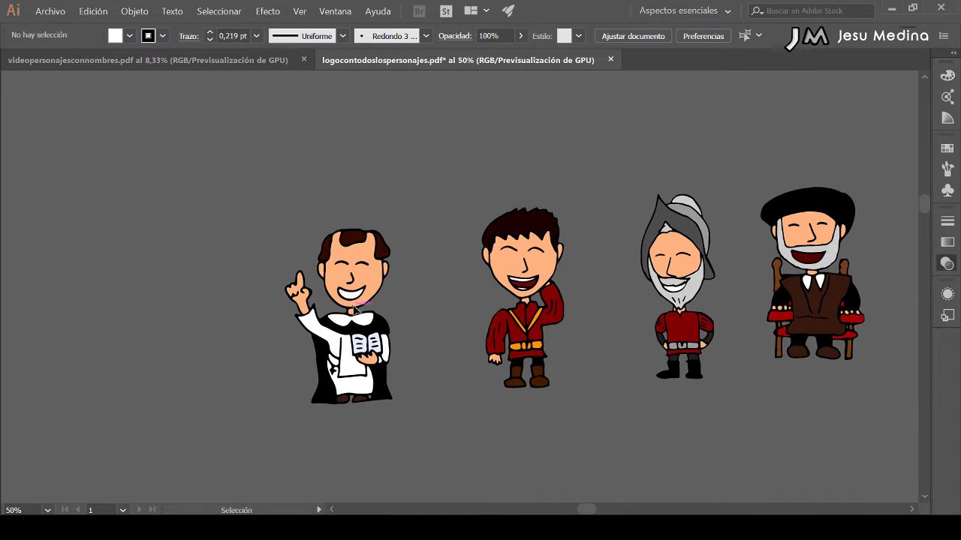
Switch to logocontodoslospersonajes.pdf and zoom in on the San Vicente Ferrer and Alfonso cards
click(218, 63)
key(ctrl+space)
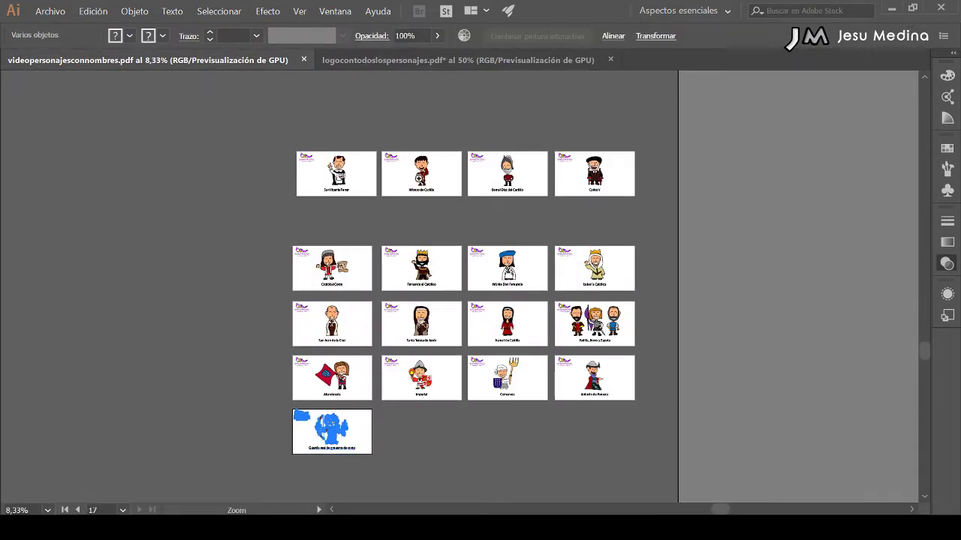
drag(411, 247, 424, 247)
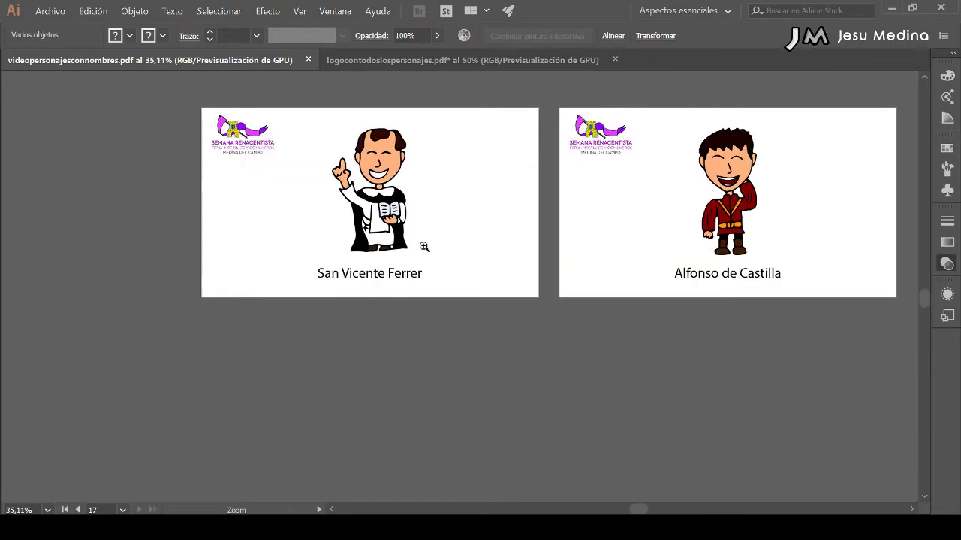
scroll(558, 298, down, 2)
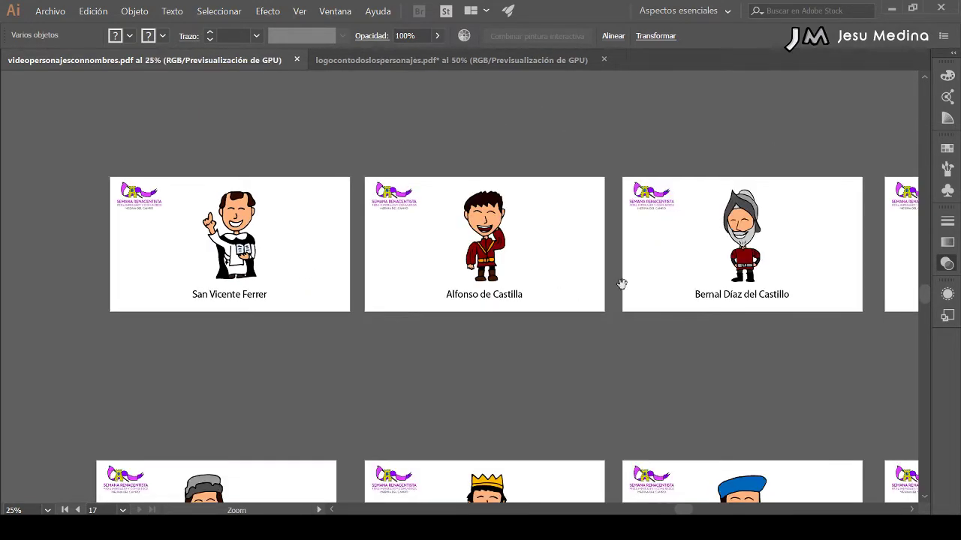
drag(623, 283, 436, 289)
Browse the cards down to the Infante Don Fernando row, then return to the all-characters document
scroll(440, 300, right, 2)
scroll(322, 304, right, 3)
scroll(325, 249, down, 2)
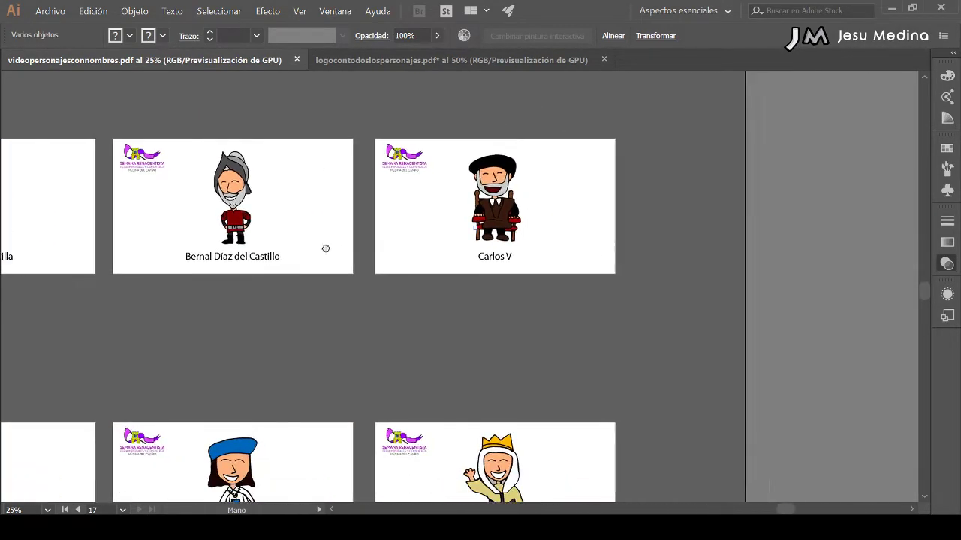
scroll(349, 229, down, 3)
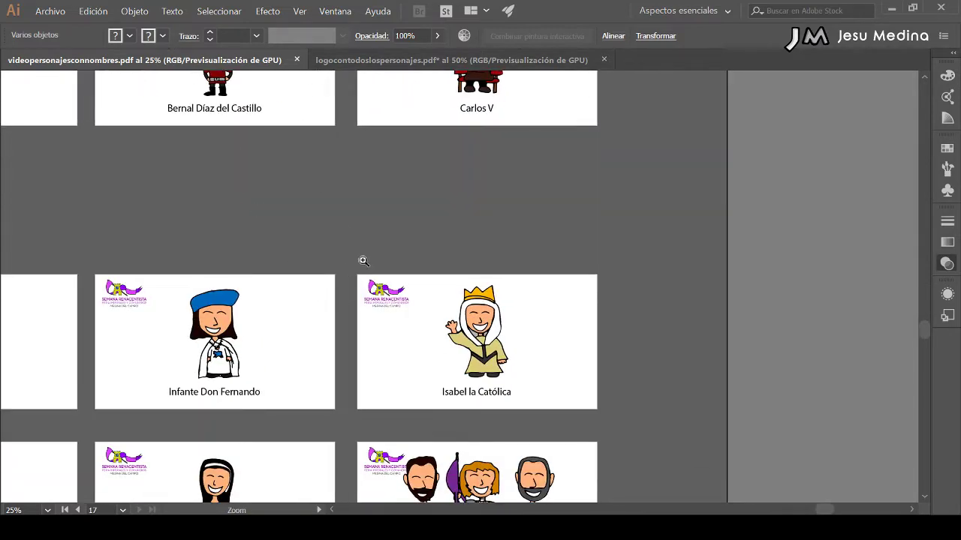
drag(361, 260, 523, 235)
click(493, 66)
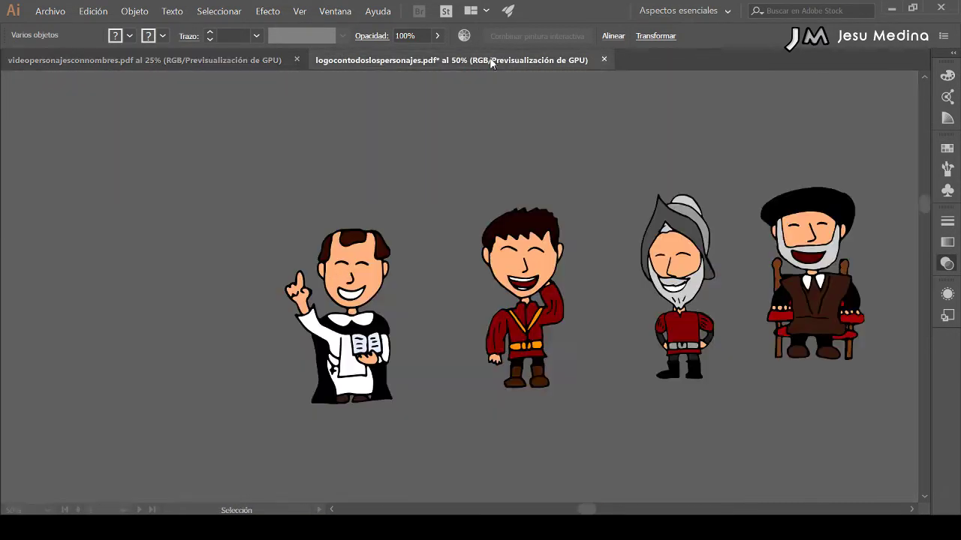
Zoom to the logo card, select the central Semana Renacentista logo and scale it down
alt+click(552, 319)
alt+click(553, 319)
alt+click(454, 240)
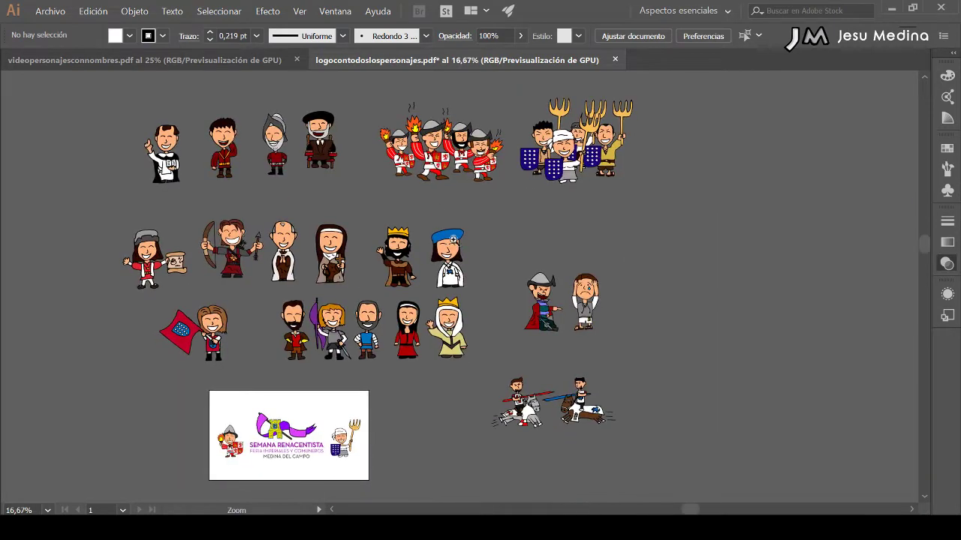
drag(297, 444, 428, 475)
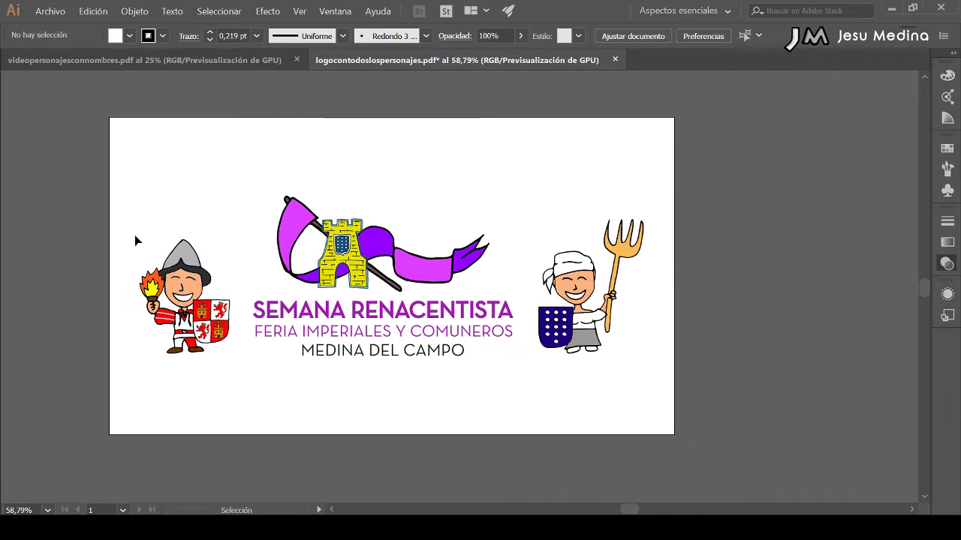
key(ctrl+a)
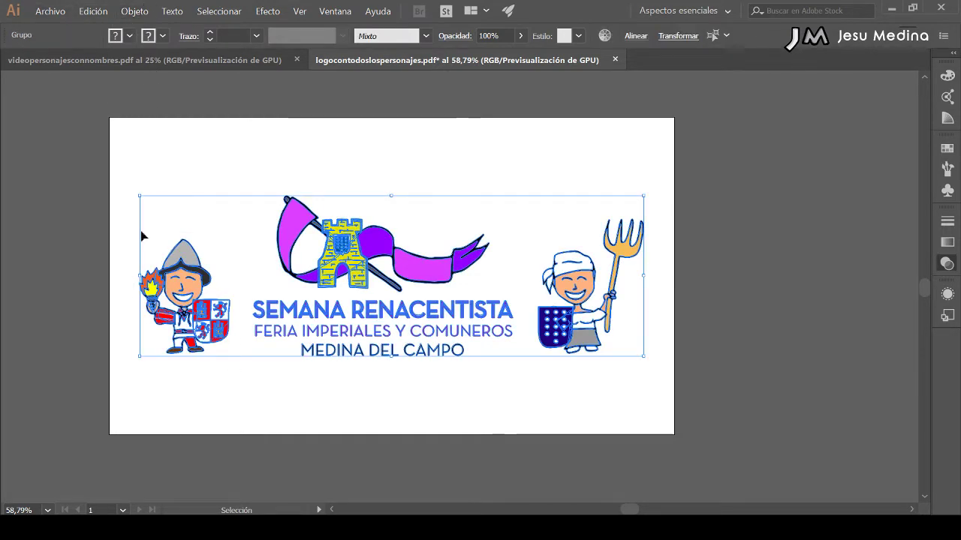
click(140, 231)
drag(242, 369, 242, 368)
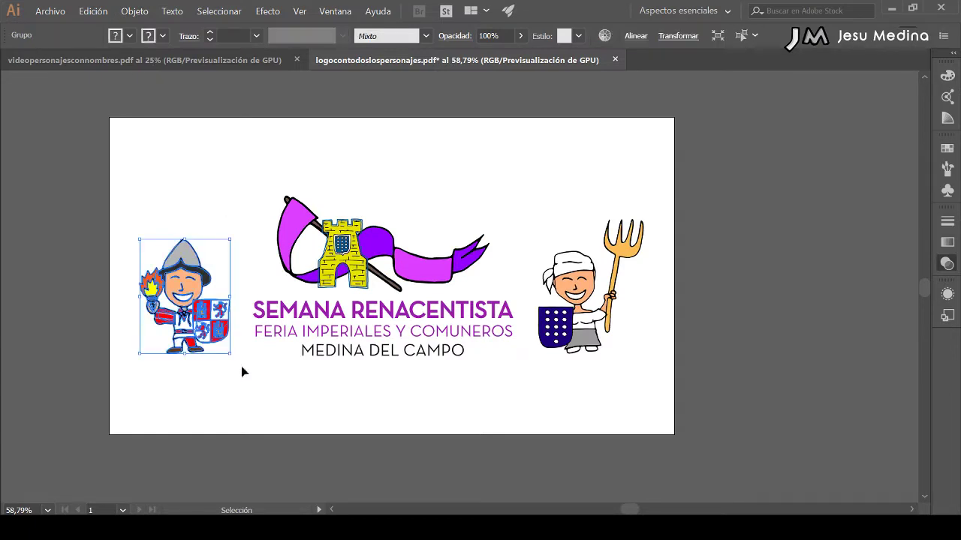
mouse_move(528, 199)
mouse_down()
mouse_move(670, 386)
mouse_move(662, 383)
mouse_up()
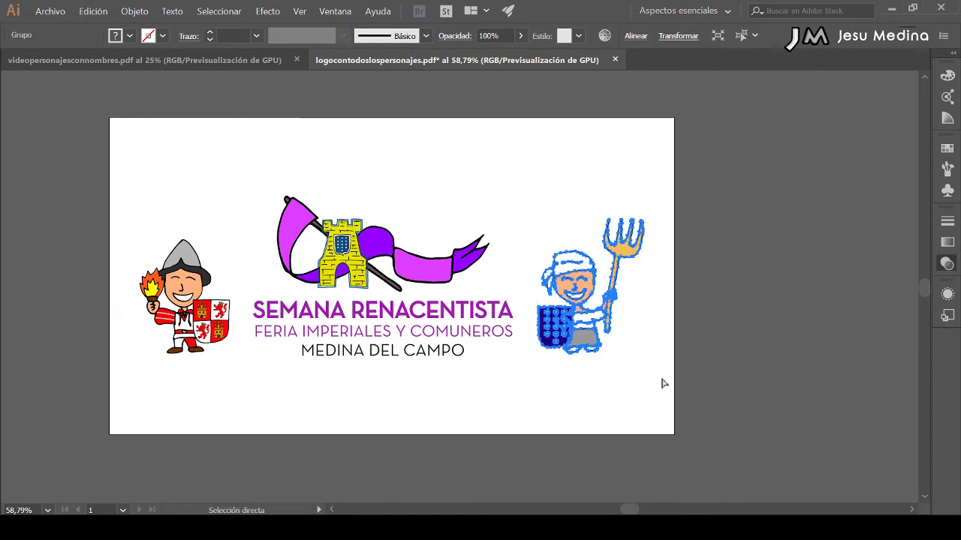
mouse_move(432, 115)
mouse_down()
mouse_move(494, 223)
mouse_move(435, 244)
mouse_up()
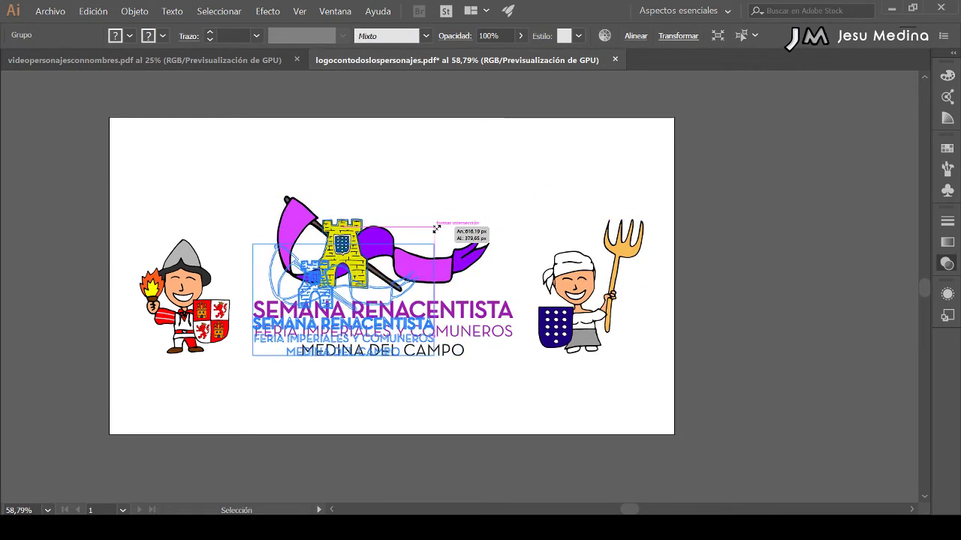
mouse_move(383, 295)
mouse_down()
mouse_move(436, 284)
mouse_move(420, 285)
mouse_up()
Move the torch-bearer and pitchfork peasant in close on either side of the logo
click(547, 202)
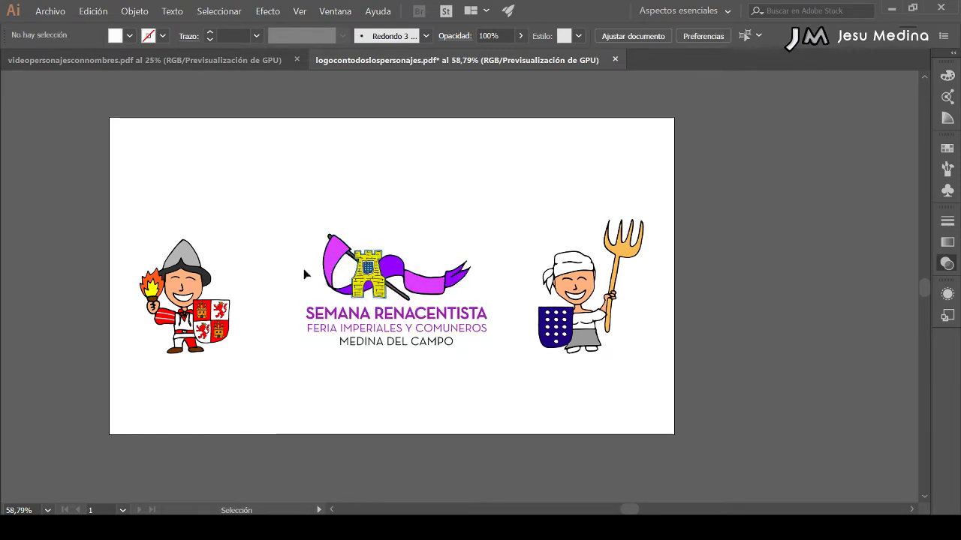
mouse_move(222, 304)
mouse_down()
mouse_move(250, 296)
mouse_move(298, 332)
mouse_move(263, 299)
mouse_up()
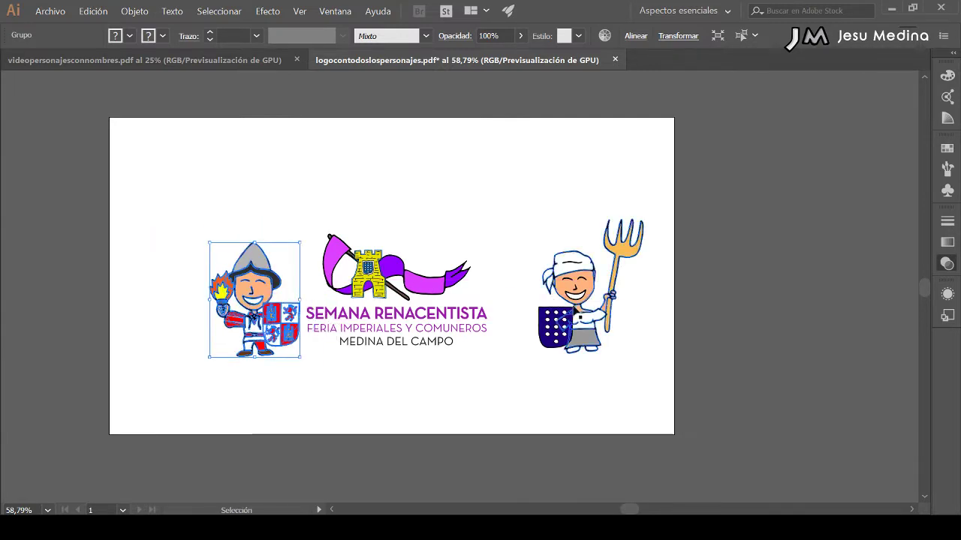
drag(581, 310, 535, 307)
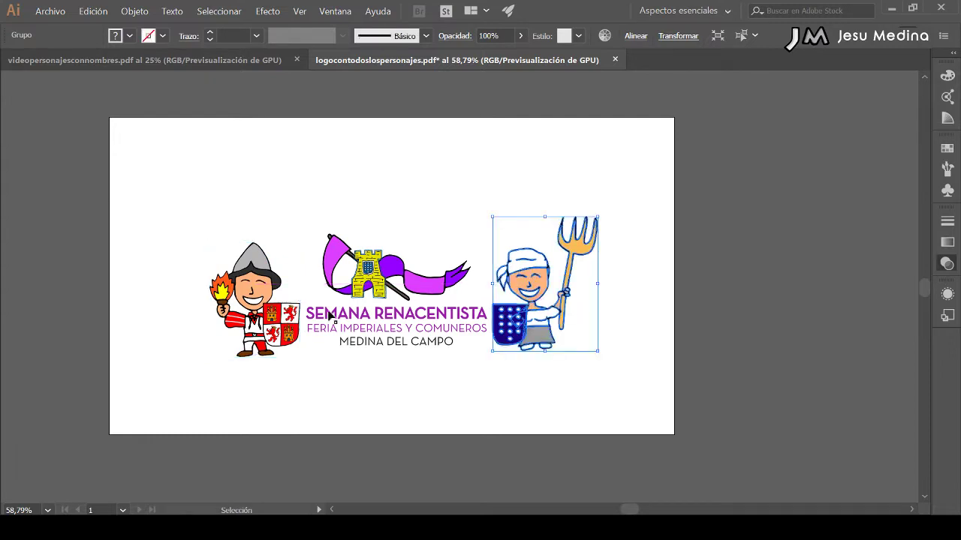
drag(276, 315, 267, 316)
drag(521, 315, 527, 315)
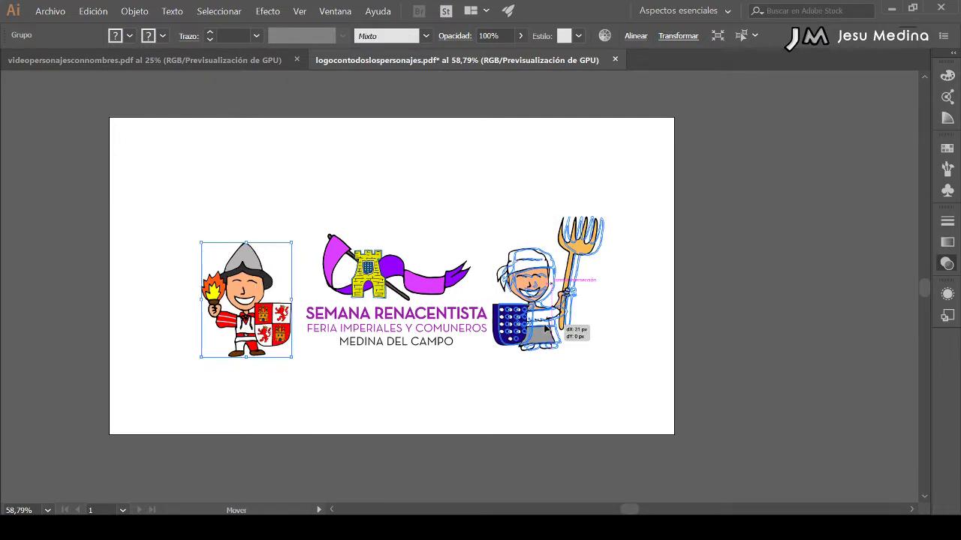
click(549, 178)
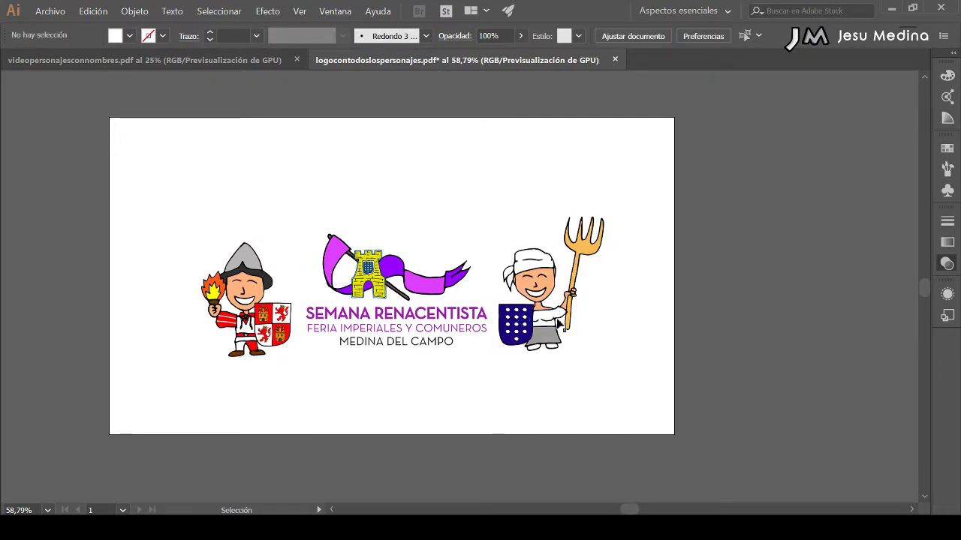
drag(557, 319, 552, 325)
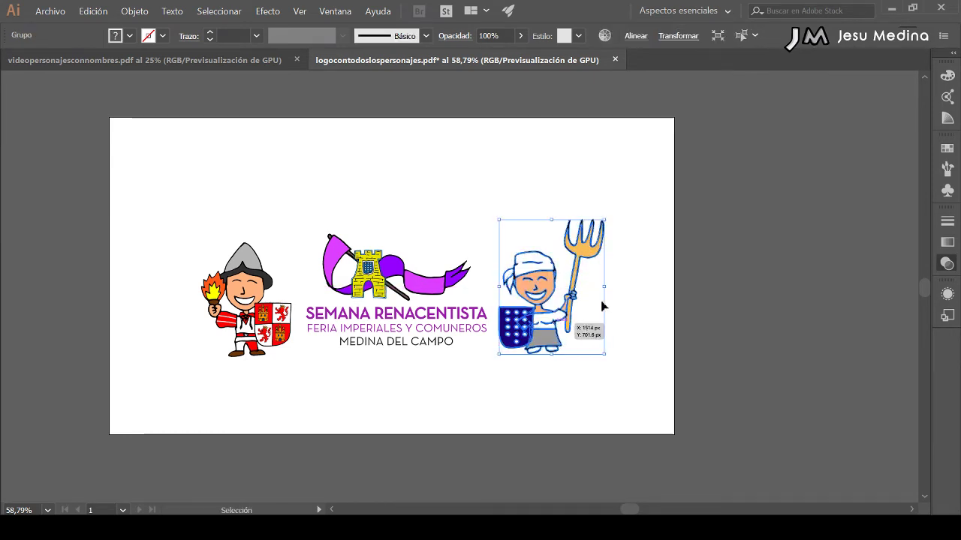
click(632, 298)
drag(450, 181, 450, 213)
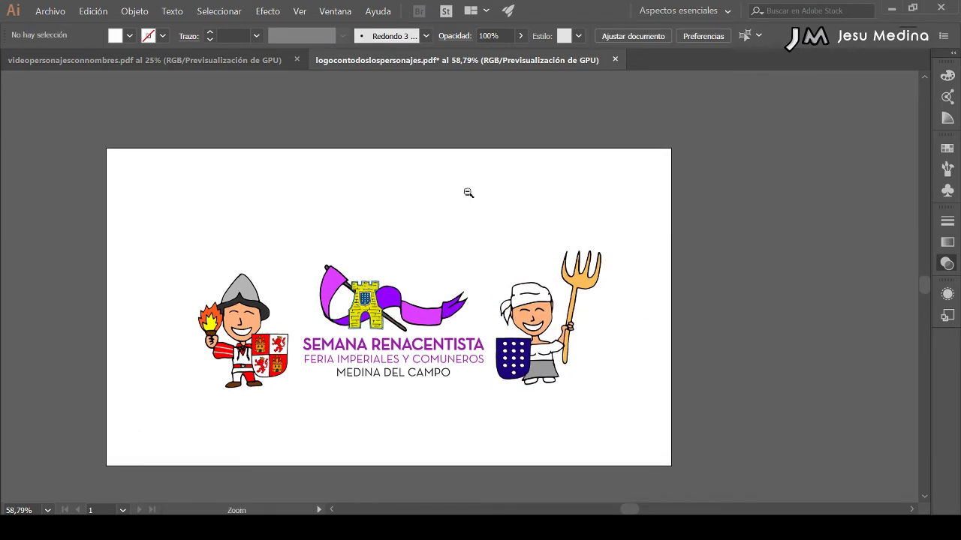
Zoom out and move the flag-bearer onto the card above the torch-bearer
alt+click(466, 191)
alt+click(448, 266)
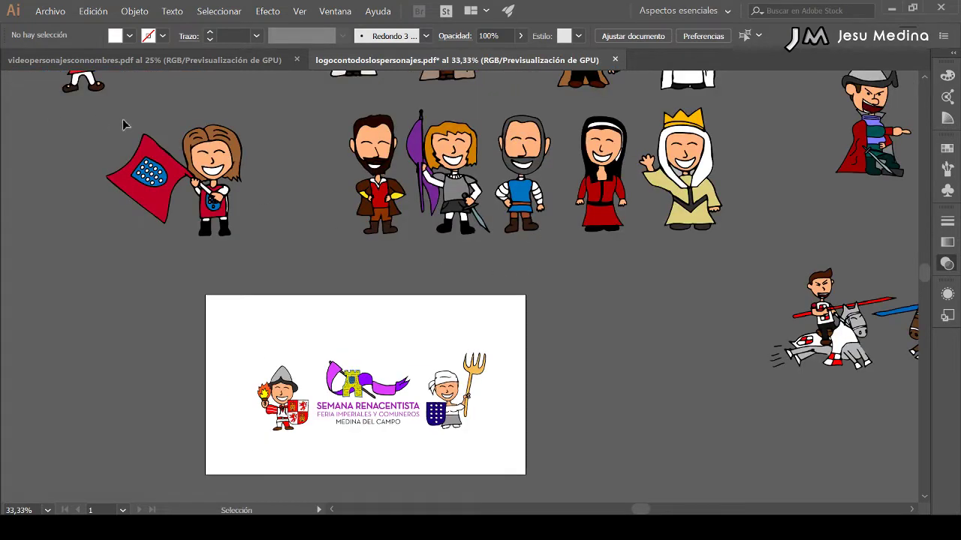
click(237, 155)
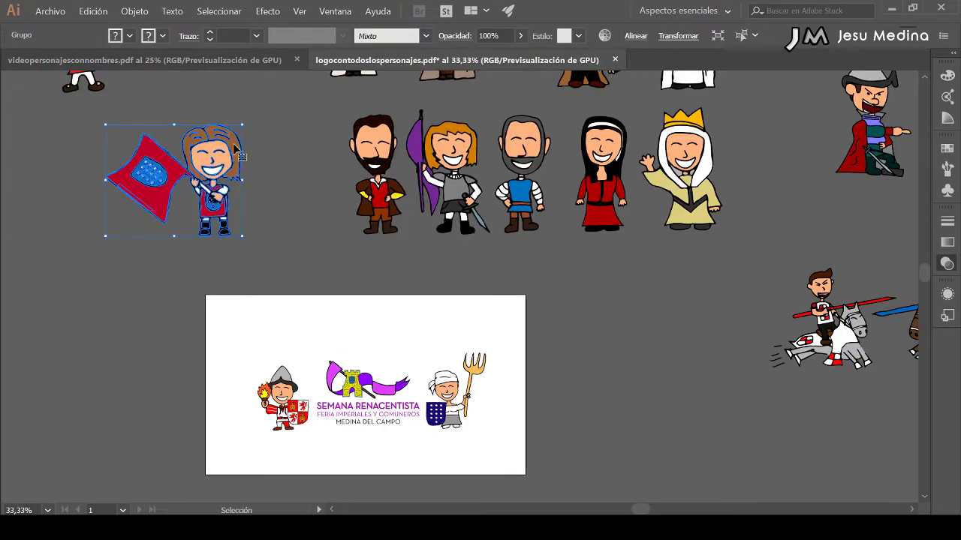
mouse_move(233, 143)
mouse_down()
mouse_move(237, 226)
mouse_move(321, 339)
mouse_move(310, 339)
mouse_move(317, 362)
mouse_up()
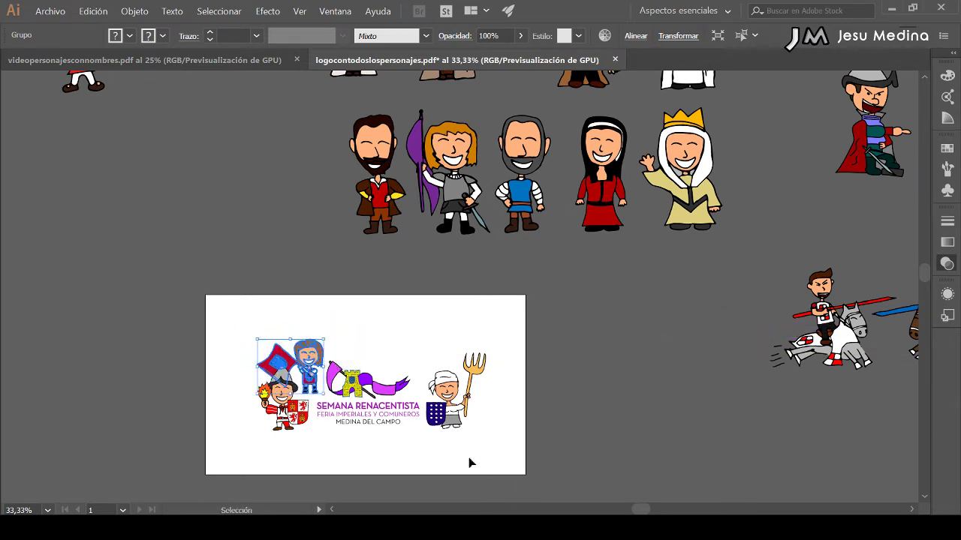
click(401, 307)
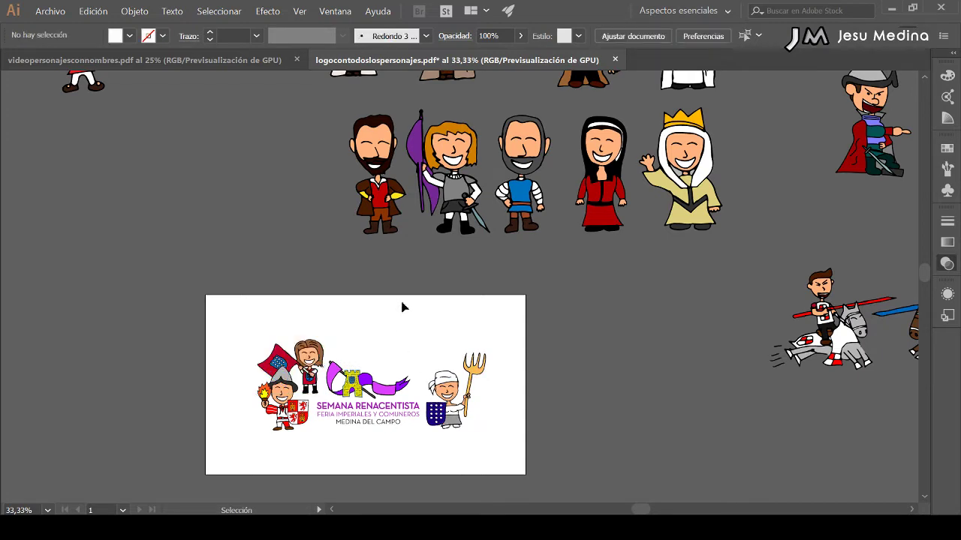
Shrink the trio of bearded characters and place them at the card's top left
drag(376, 204, 389, 178)
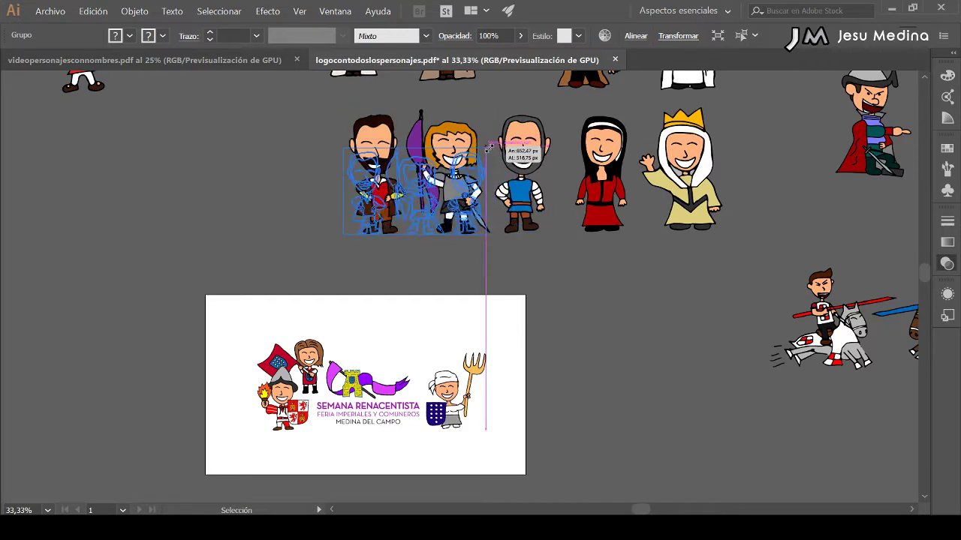
drag(551, 109, 461, 163)
drag(405, 197, 383, 347)
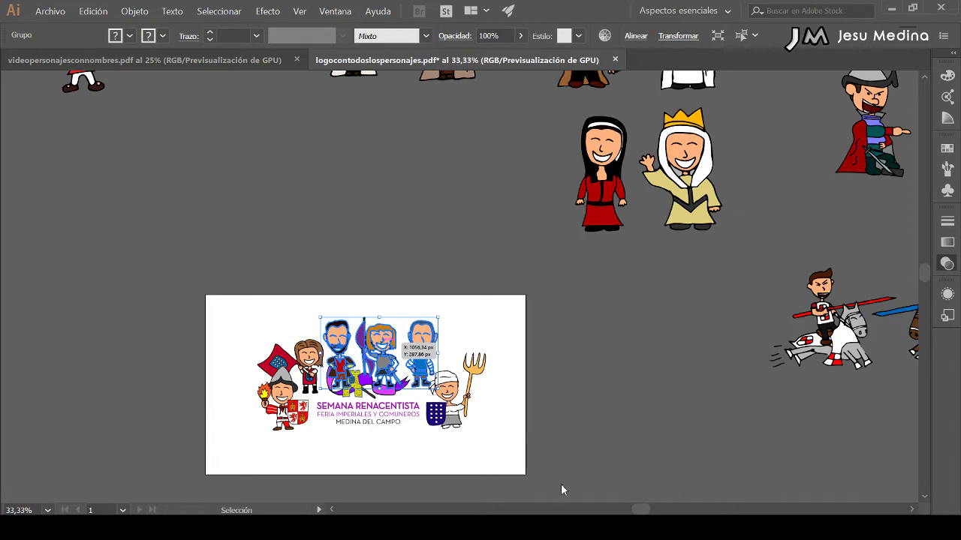
mouse_move(409, 339)
mouse_down()
mouse_move(406, 325)
mouse_move(371, 347)
mouse_move(427, 345)
mouse_move(278, 326)
mouse_up()
mouse_move(323, 303)
mouse_down()
mouse_move(314, 307)
mouse_move(323, 319)
mouse_up()
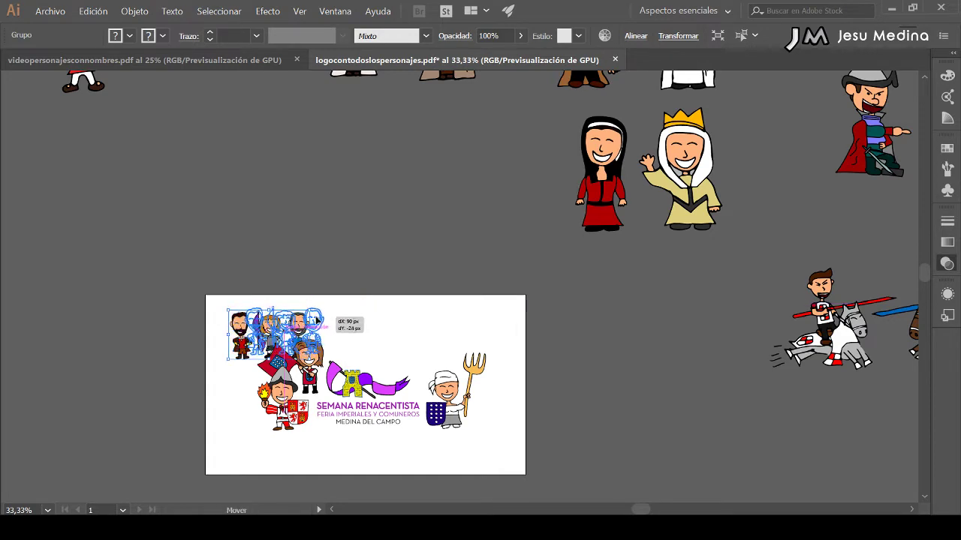
click(391, 311)
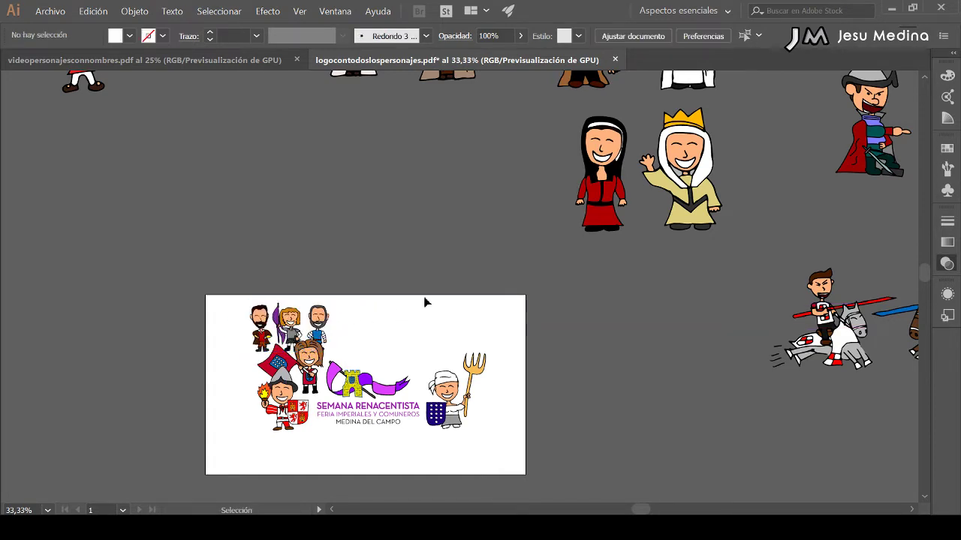
Move the woman in red onto the card's top row beside the trio
click(600, 171)
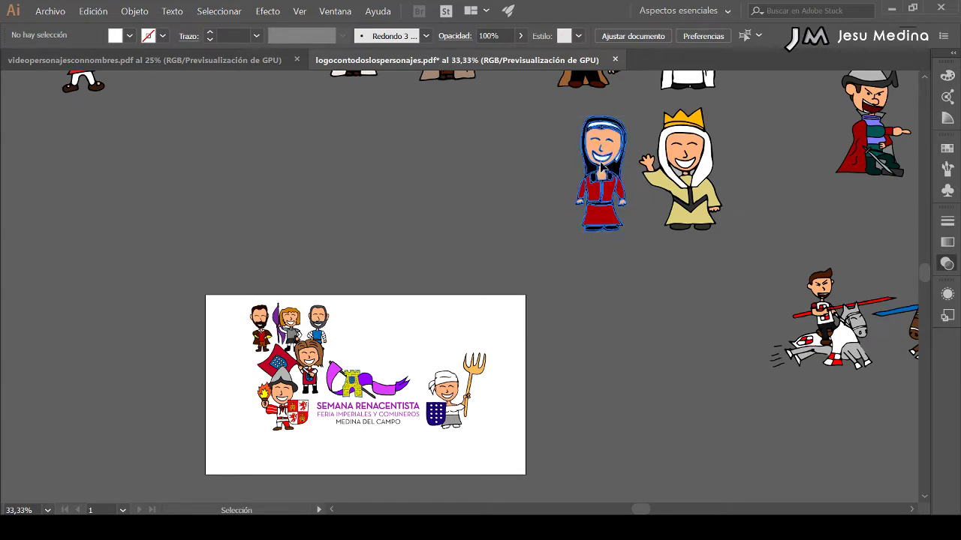
mouse_move(600, 171)
mouse_down()
mouse_move(431, 272)
mouse_move(437, 259)
mouse_move(413, 319)
mouse_move(360, 323)
mouse_up()
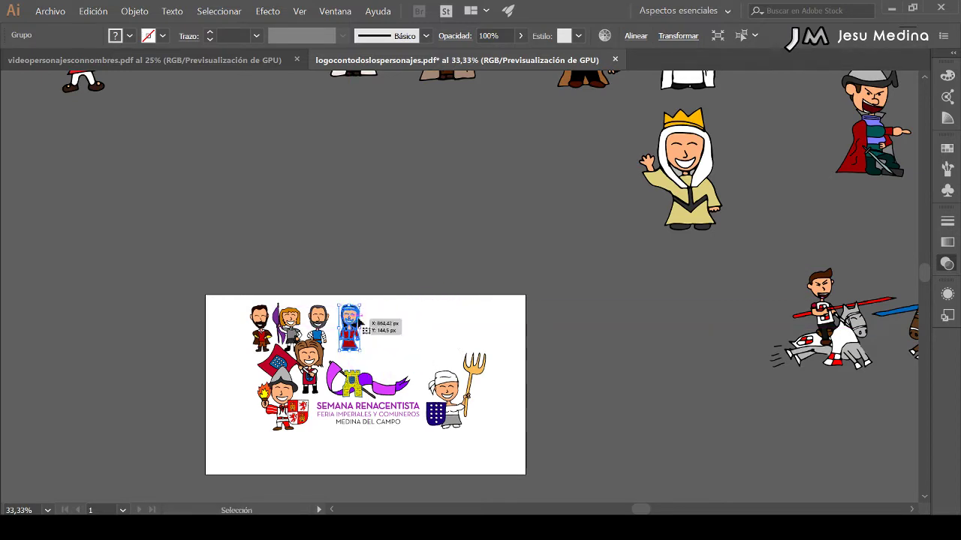
click(435, 301)
drag(360, 324, 351, 325)
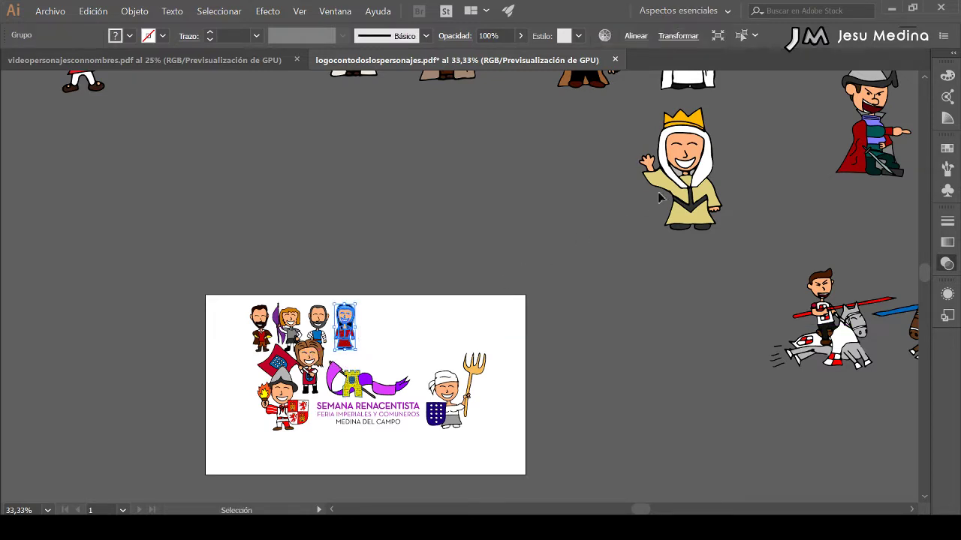
Place the crowned queen on the card above the banner
mouse_move(658, 197)
mouse_down()
mouse_move(447, 255)
mouse_move(414, 285)
mouse_move(393, 346)
mouse_up()
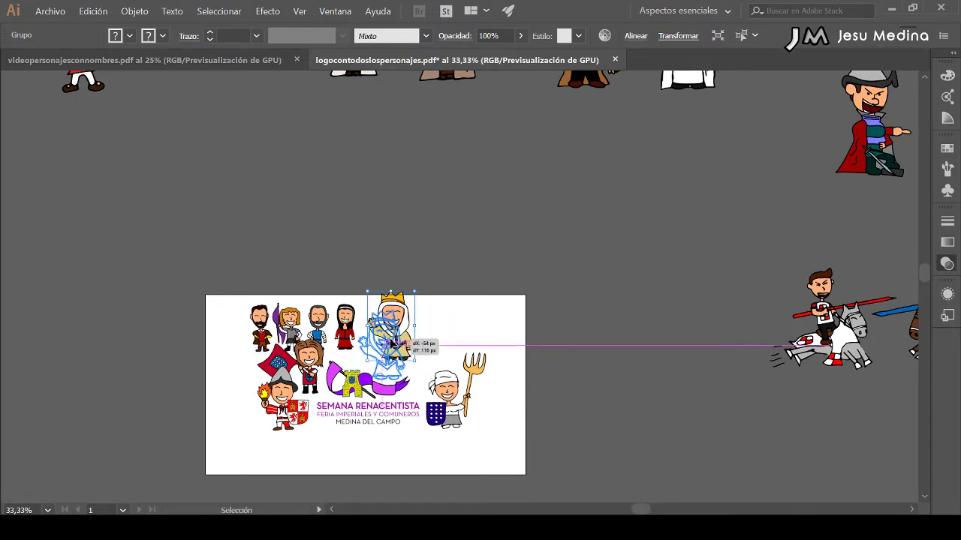
mouse_move(392, 344)
mouse_down()
mouse_move(384, 359)
mouse_move(390, 325)
mouse_move(403, 320)
mouse_up()
click(450, 330)
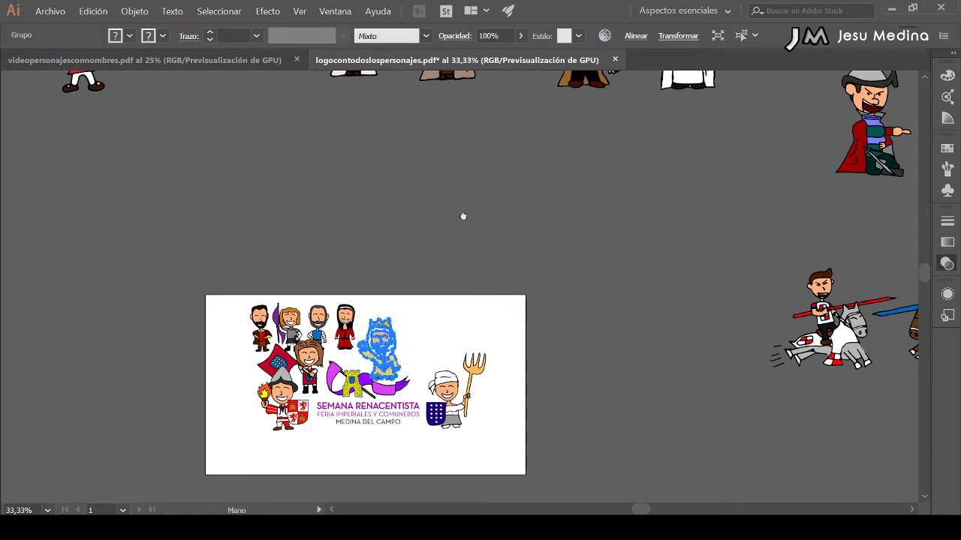
scroll(461, 214, up, 2)
Shrink the king to match the others and move him left beside the queen
drag(556, 123, 384, 418)
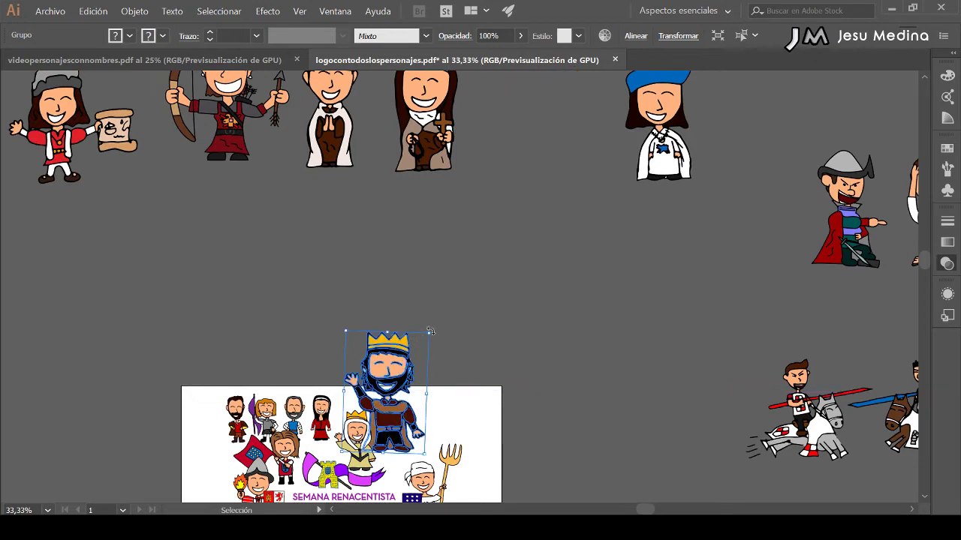
drag(430, 333, 395, 379)
scroll(395, 380, down, 5)
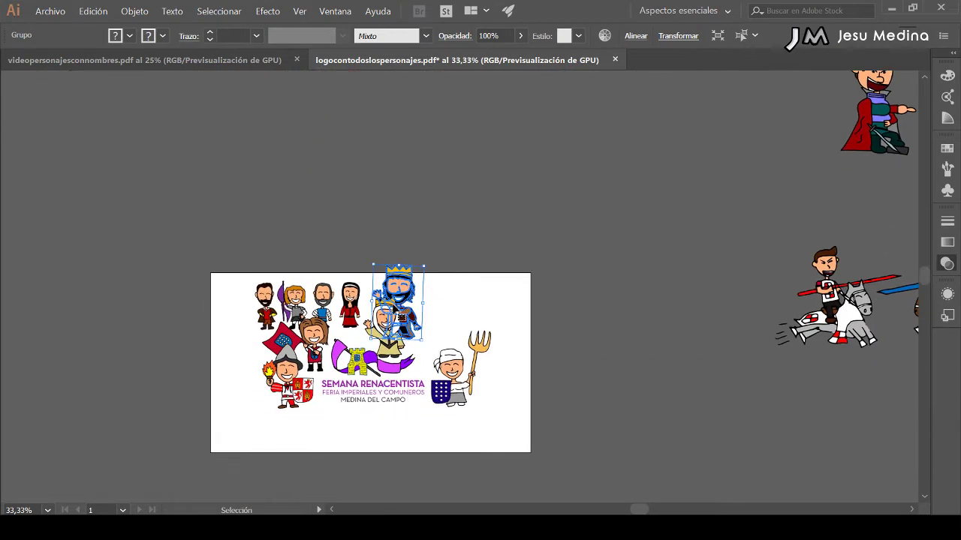
mouse_move(417, 292)
mouse_down()
mouse_move(380, 298)
mouse_move(359, 318)
mouse_up()
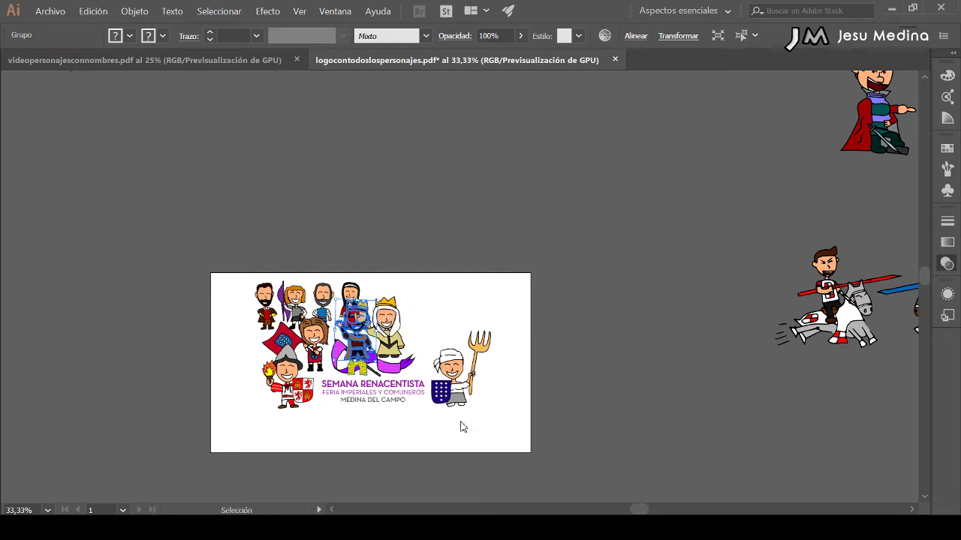
click(368, 383)
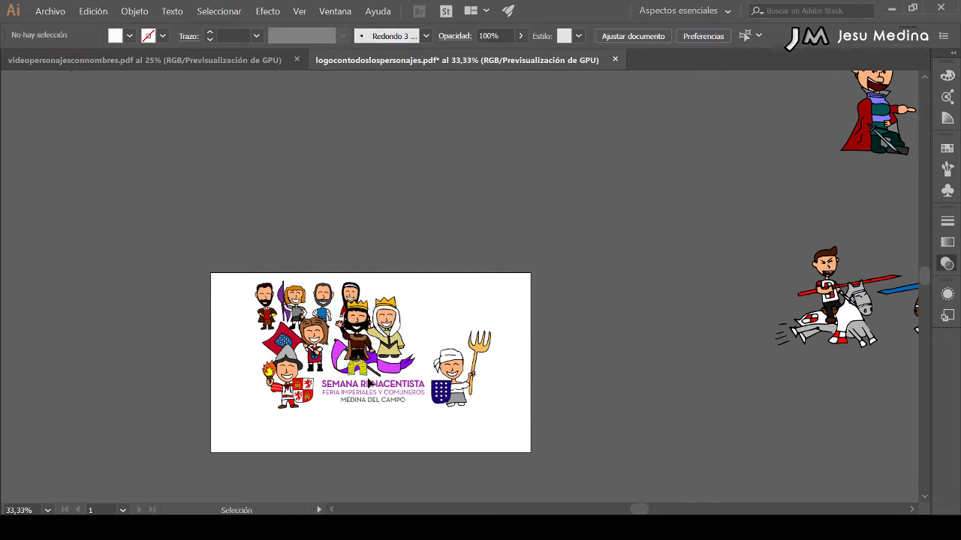
Bring the Semana Renacentista logo in front of the characters by cutting and pasting in front
click(360, 379)
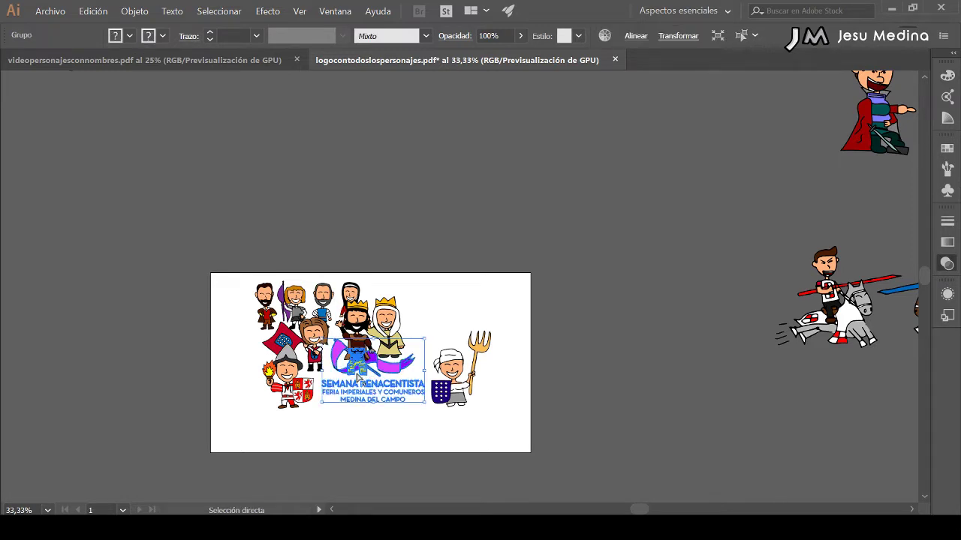
key(Delete)
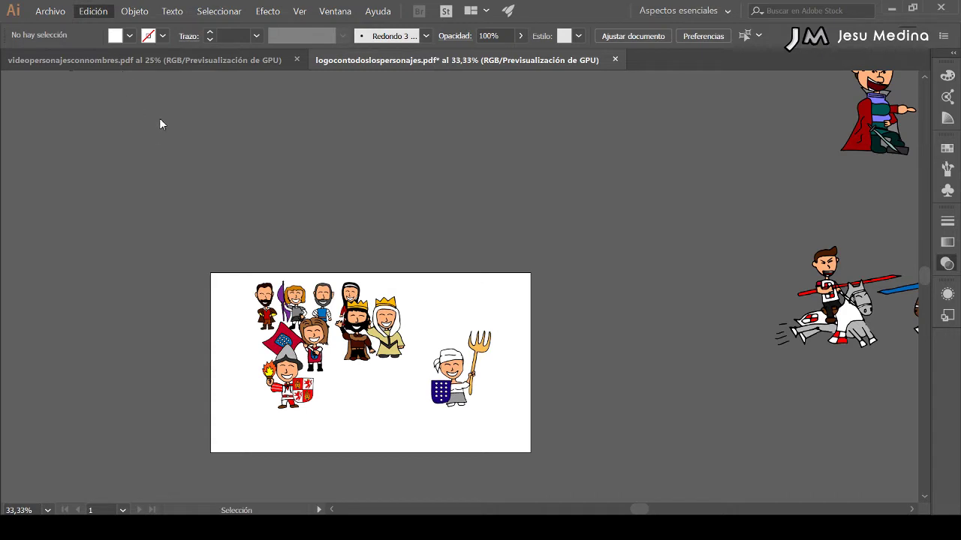
key(ctrl+f)
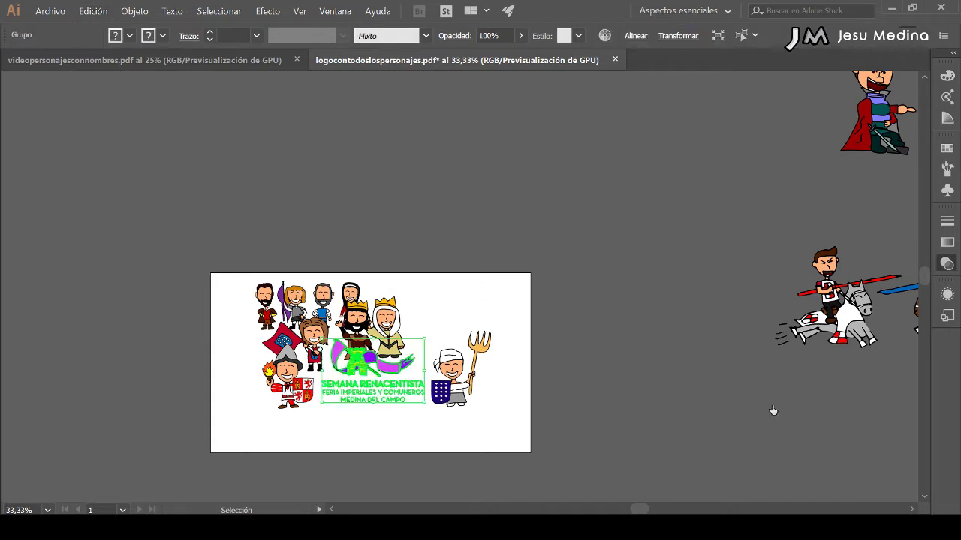
click(773, 411)
Shrink the queen slightly and move her up beside the king
drag(396, 336, 379, 315)
drag(525, 454, 531, 422)
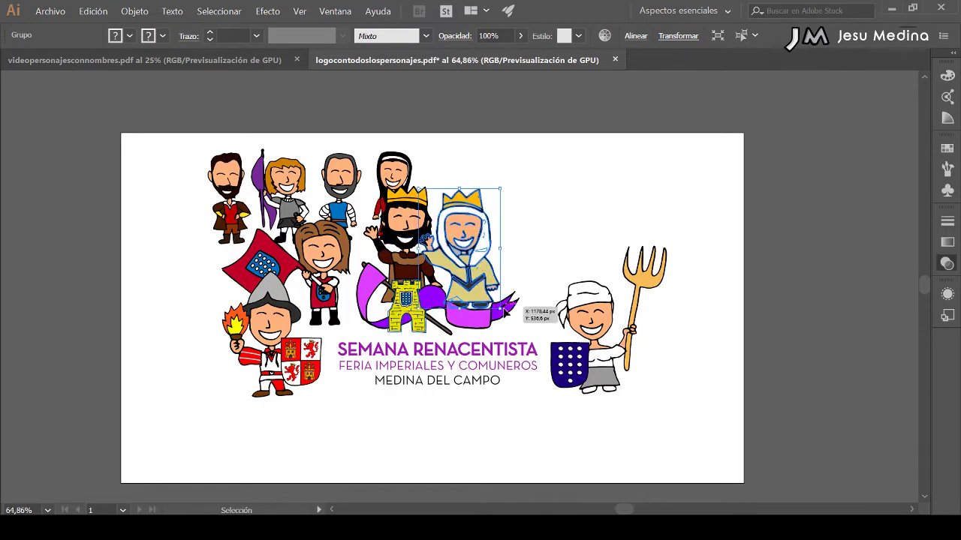
drag(500, 306, 496, 304)
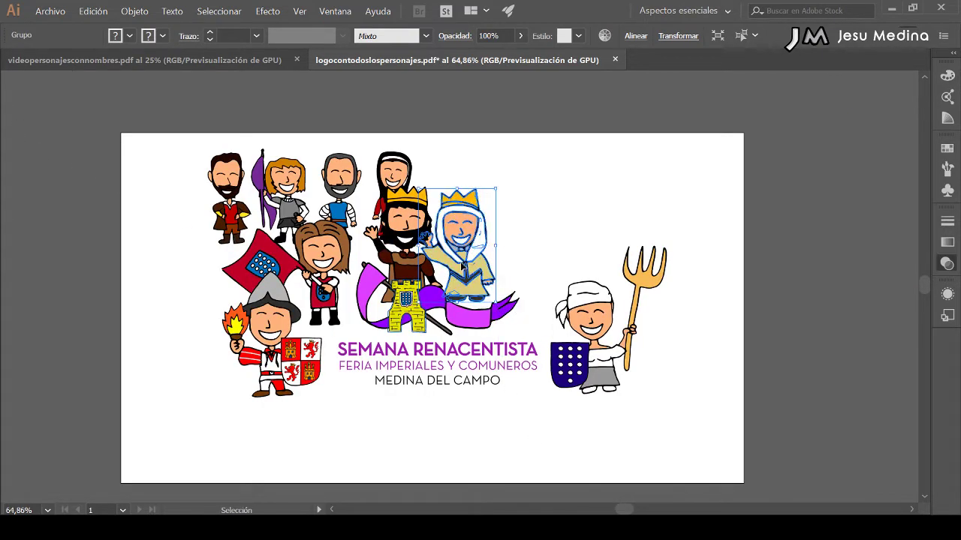
drag(461, 259, 462, 270)
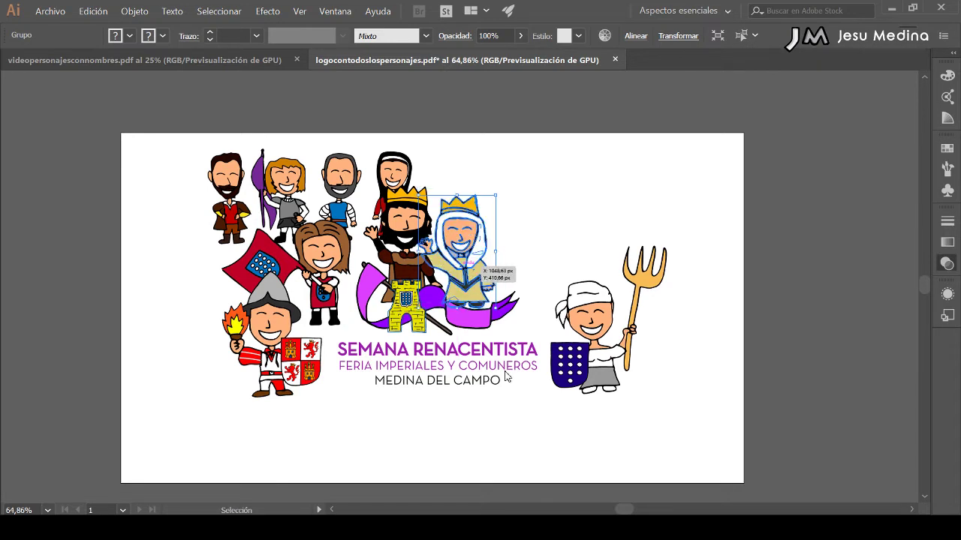
click(498, 262)
drag(481, 279, 484, 266)
click(399, 260)
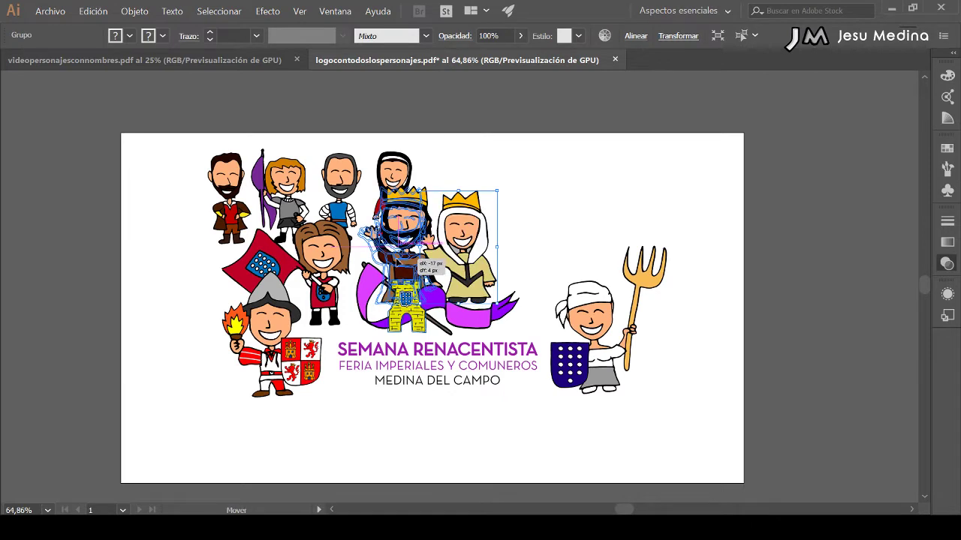
click(557, 236)
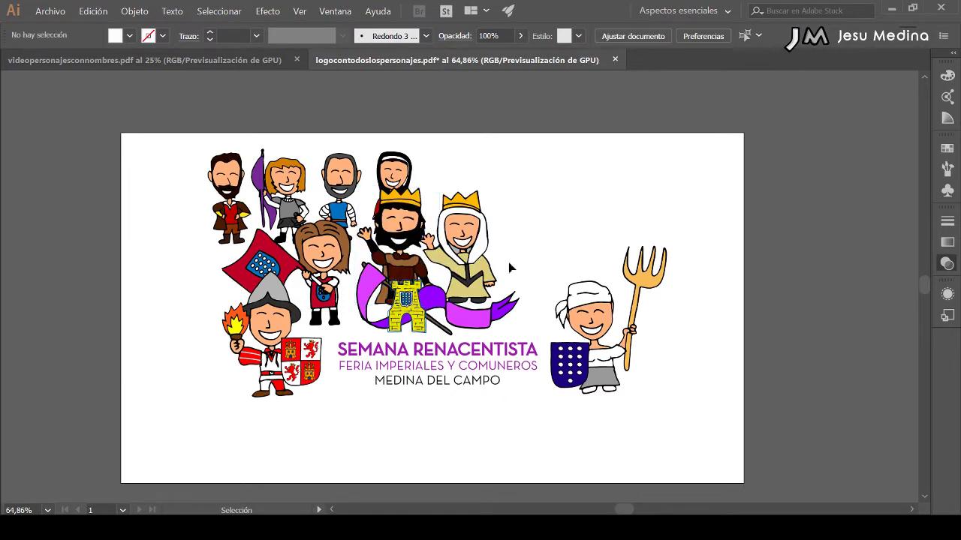
key(ctrl+minus)
key(ctrl+minus)
key(ctrl+minus)
Move the blue-hat character onto the logo artboard and scale it to about half size
drag(512, 259, 499, 276)
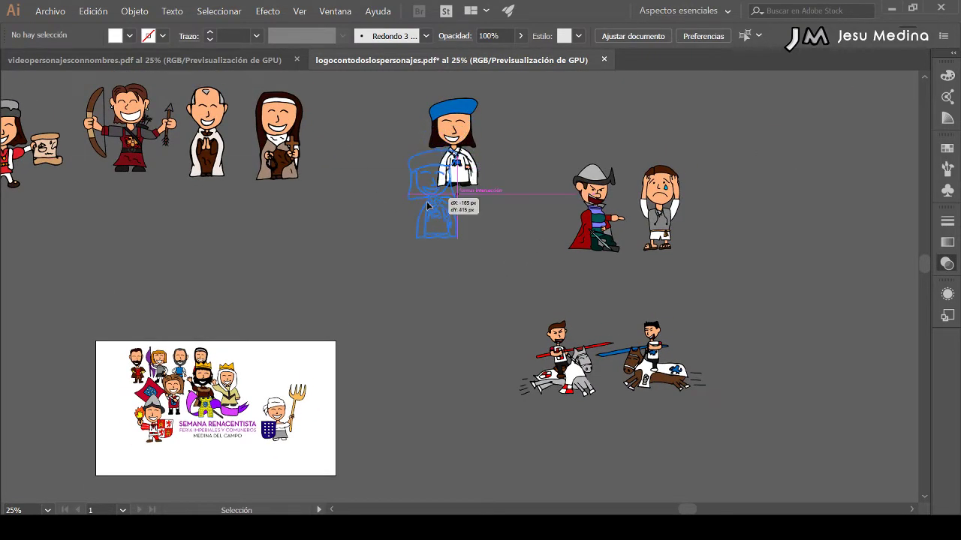
drag(439, 150, 279, 340)
drag(316, 287, 293, 335)
drag(284, 353, 224, 361)
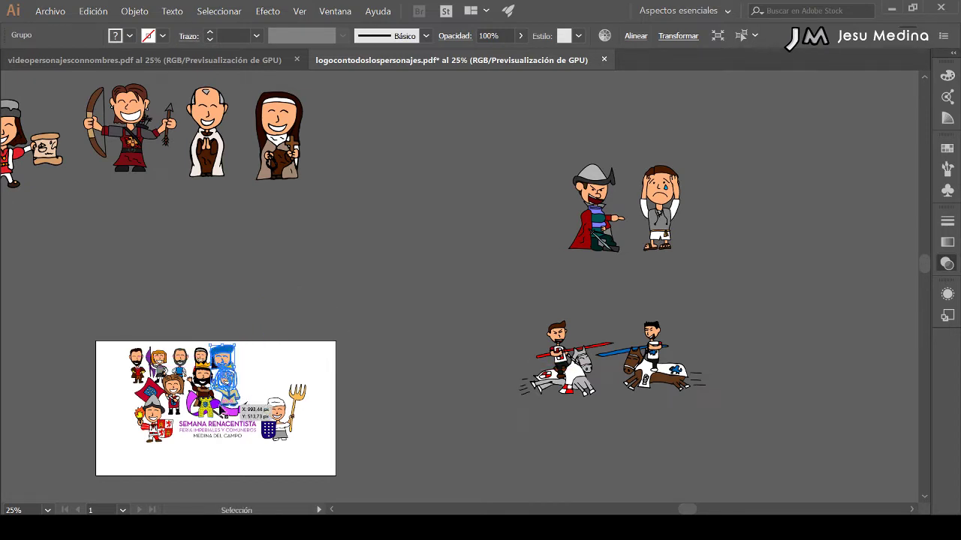
key(ctrl+shift+a)
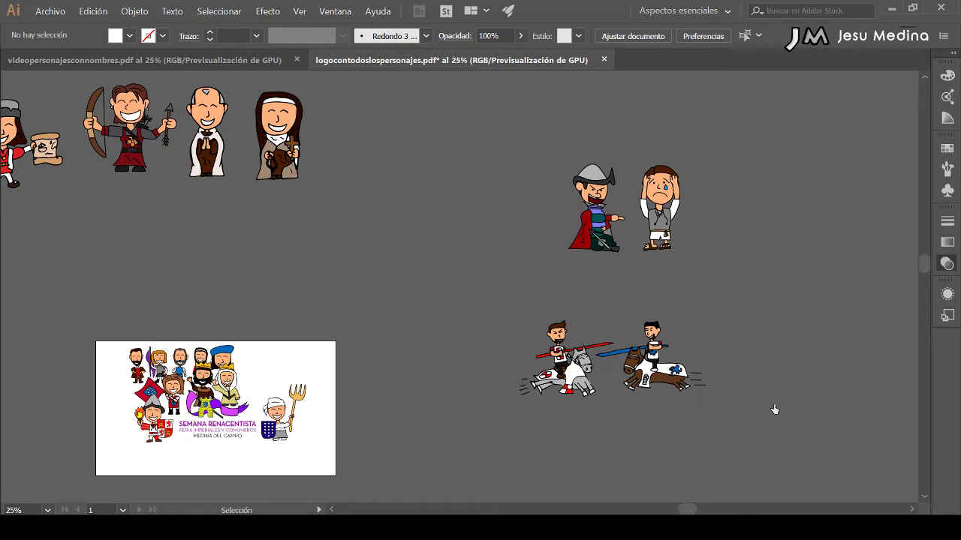
Enlarge the Semana Renacentista logo group and nudge it up and left behind the characters
click(223, 438)
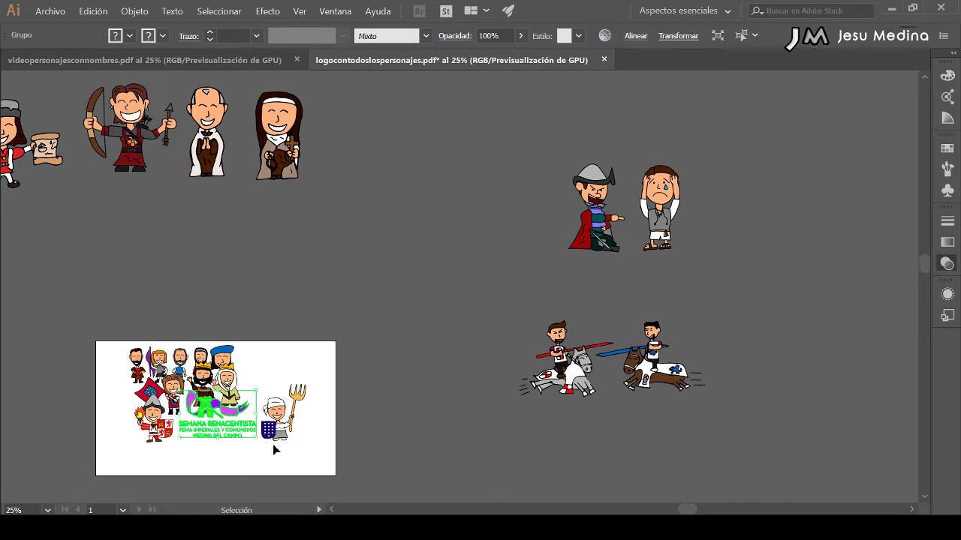
drag(262, 441, 231, 450)
click(357, 453)
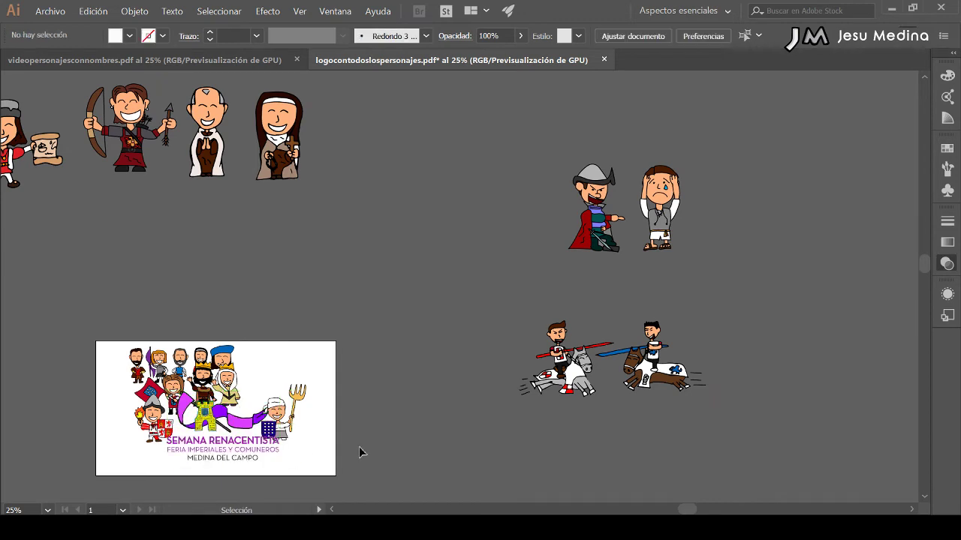
click(266, 447)
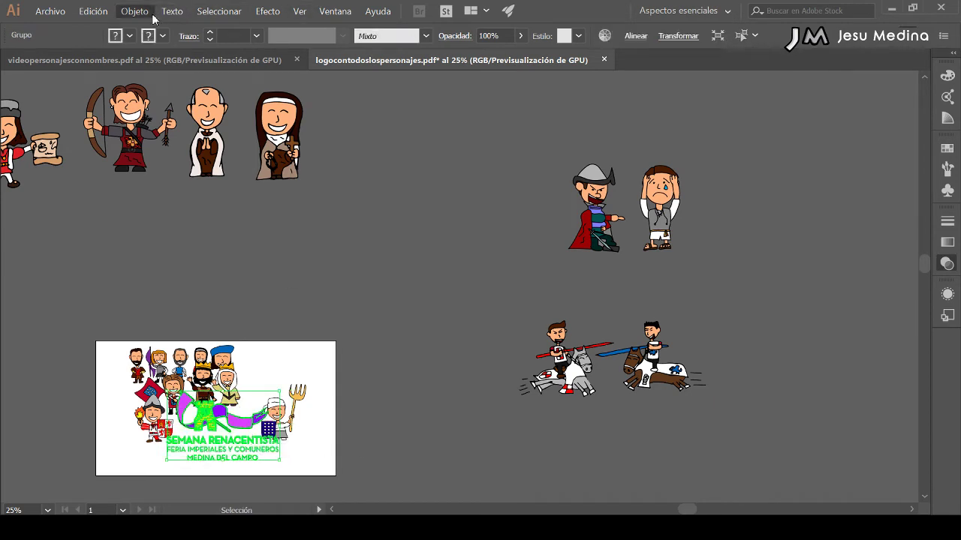
click(398, 350)
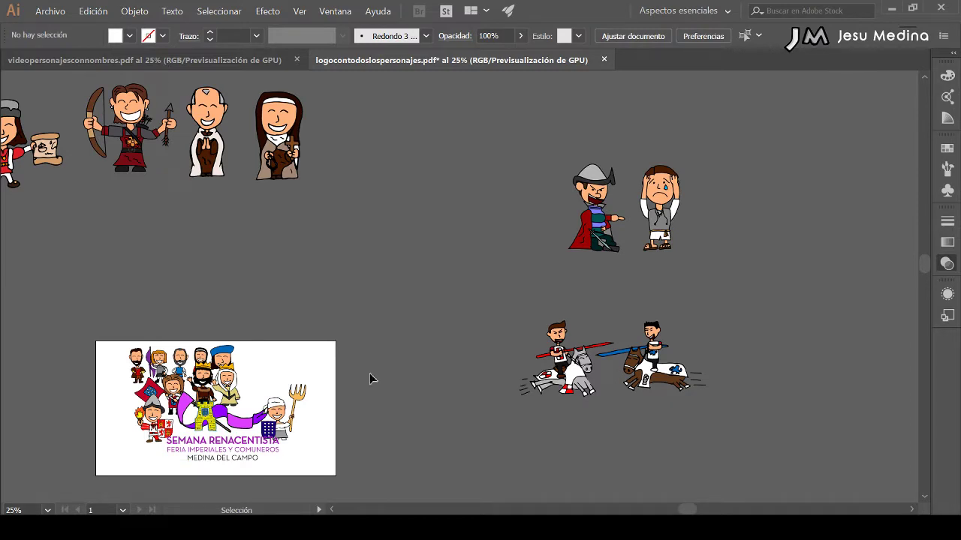
drag(227, 419, 227, 407)
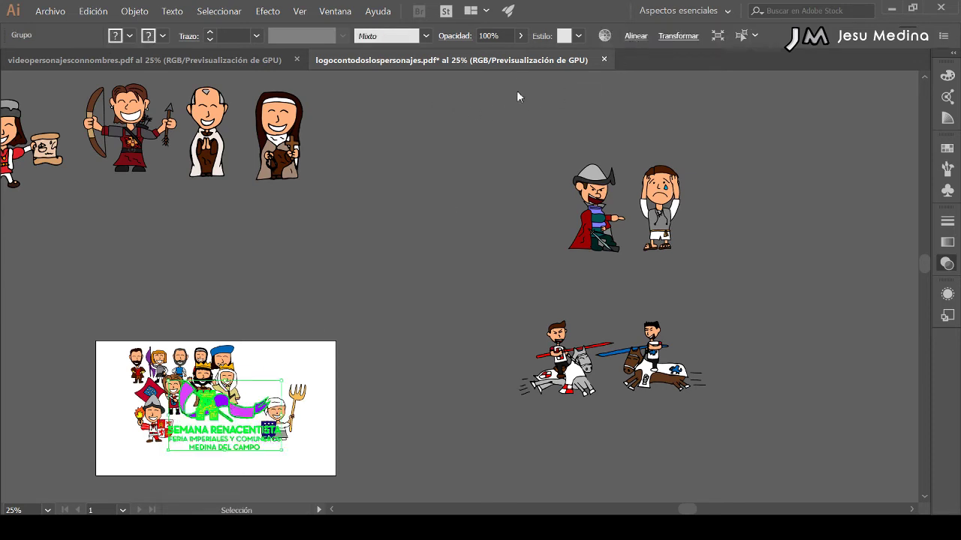
key(shift+Left)
key(shift+Left)
key(shift+Left)
key(shift+Up)
key(shift+Up)
key(shift+Up)
click(397, 298)
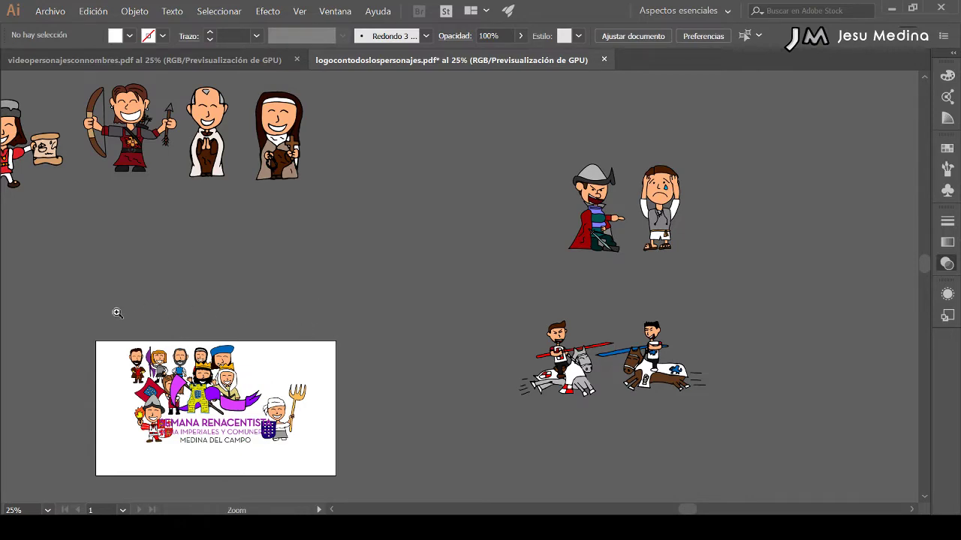
drag(117, 312, 359, 348)
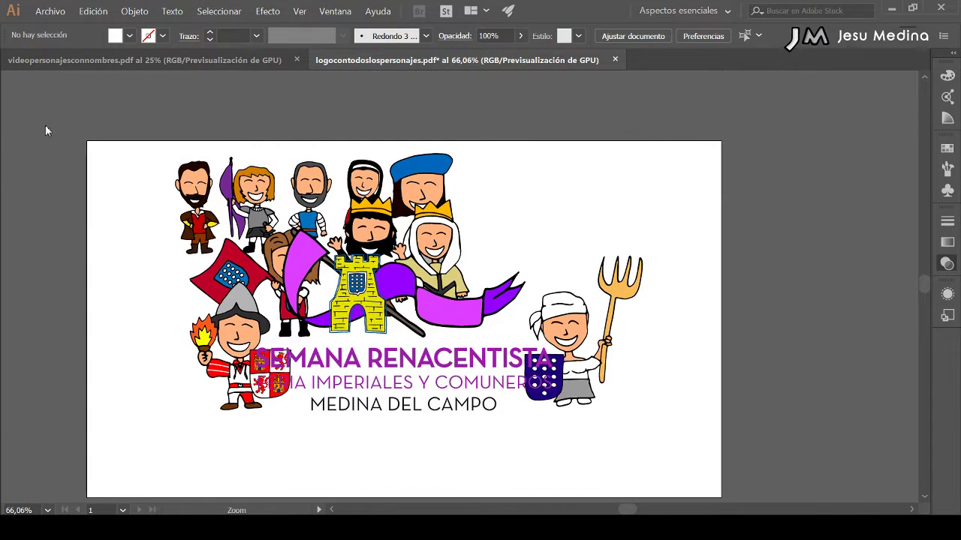
Move the torch-bearing soldier left and the pitchfork peasant right, clear of the logo text
mouse_move(254, 328)
mouse_down()
mouse_move(217, 331)
mouse_move(200, 349)
mouse_up()
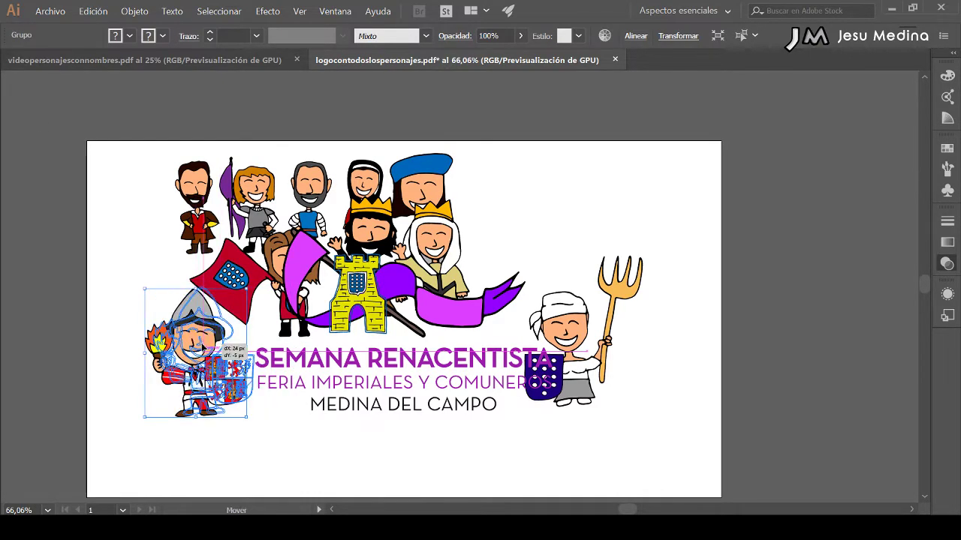
drag(572, 365, 621, 370)
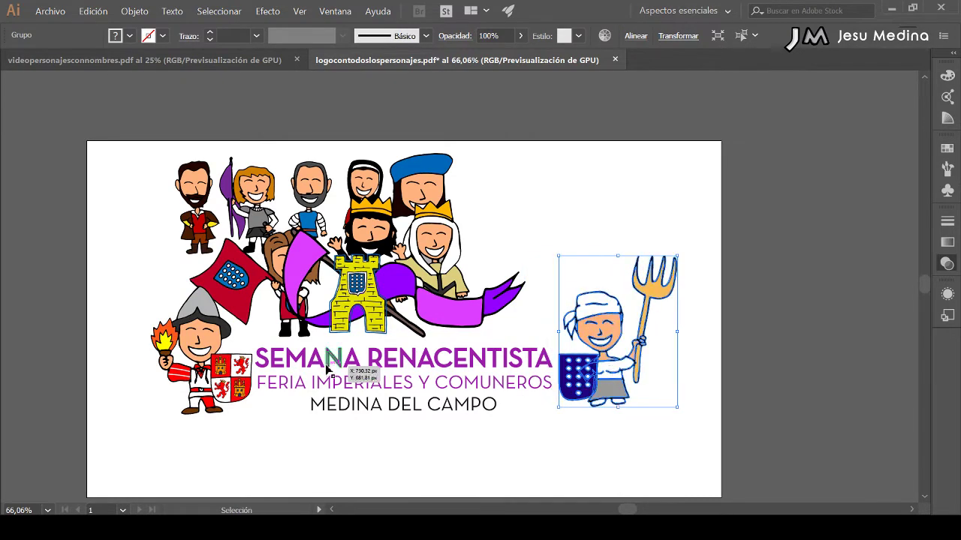
drag(245, 377, 228, 382)
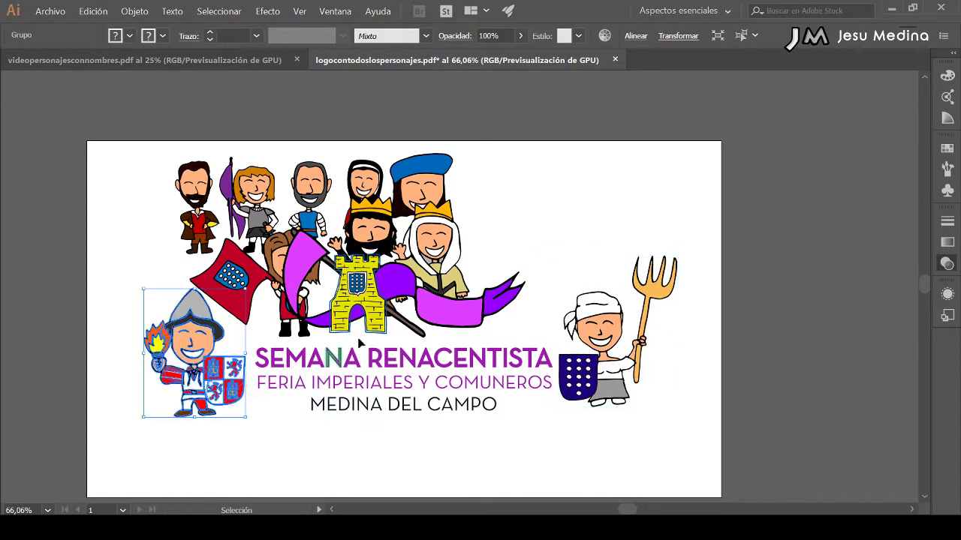
click(506, 247)
drag(597, 323, 601, 323)
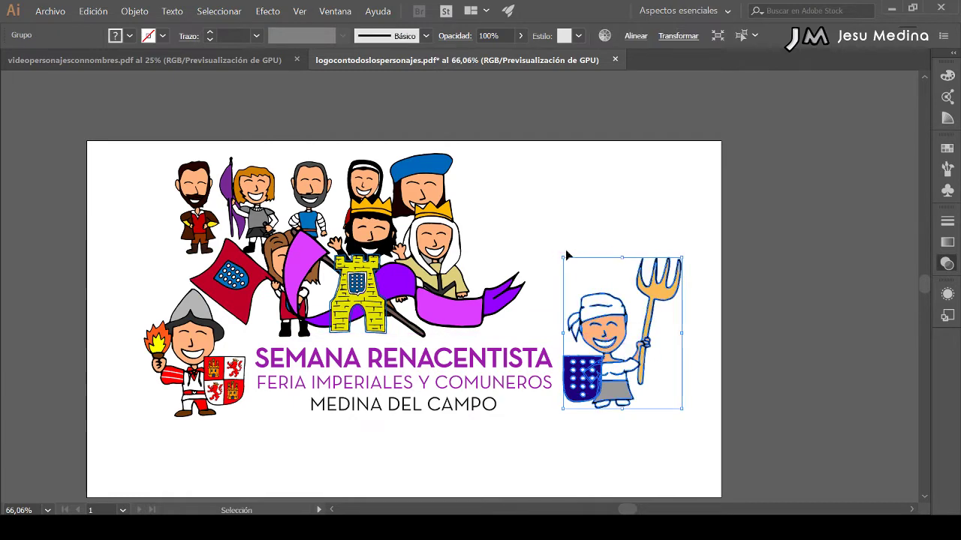
click(578, 229)
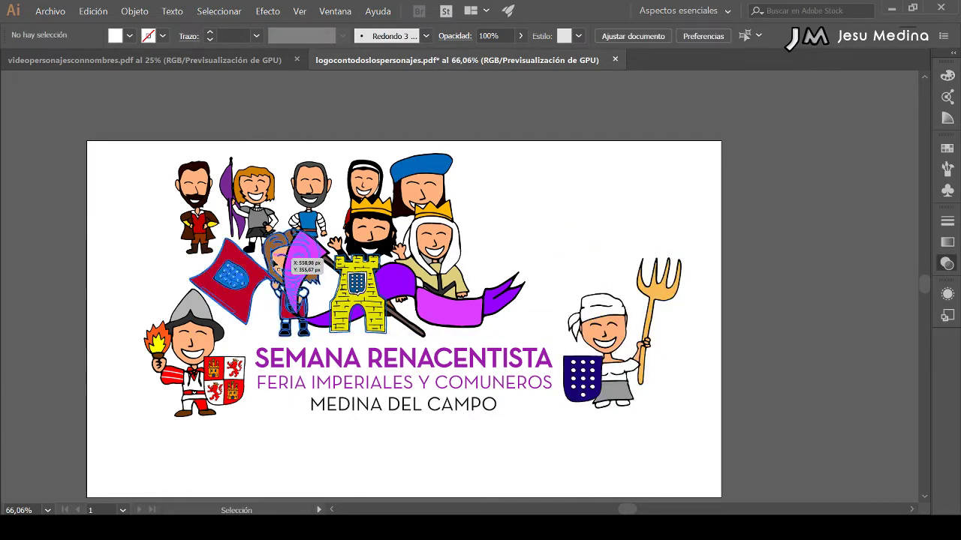
Shift the flag-and-woman group up-left, and move and slightly shrink the blue-hat character at top right
click(276, 265)
drag(300, 261, 229, 266)
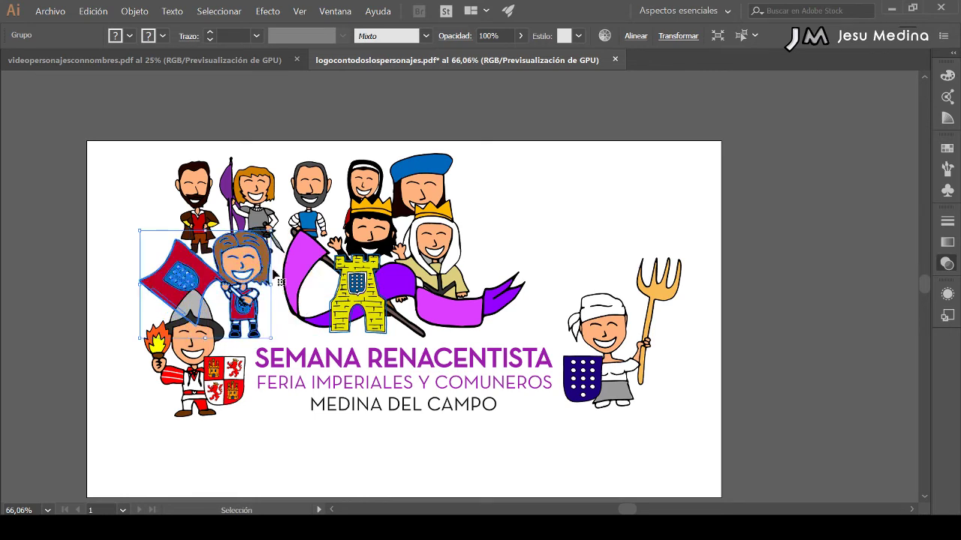
click(508, 212)
click(448, 242)
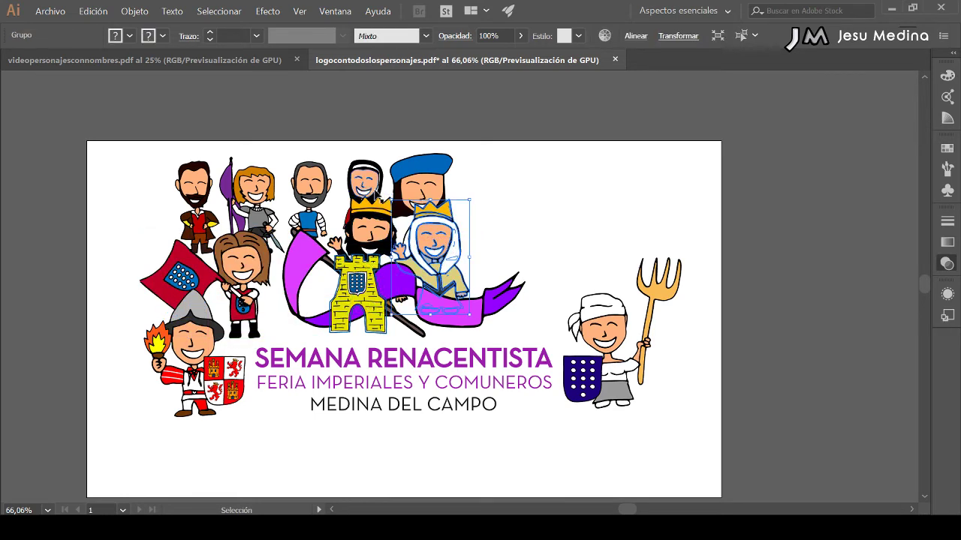
drag(406, 187, 622, 157)
shift+drag(612, 263, 627, 259)
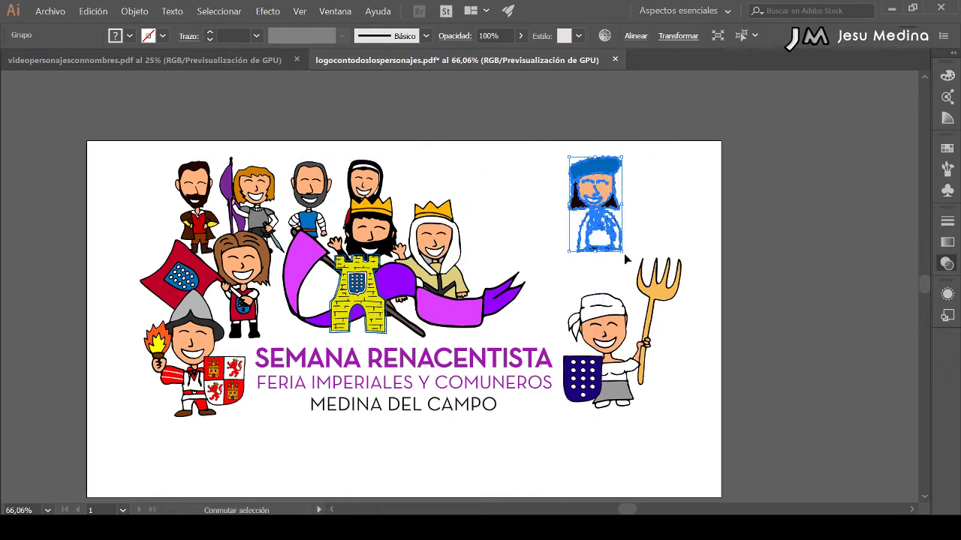
Move the red-dress girl and the bearded trio to the top right beside the blue-hat figure
click(498, 247)
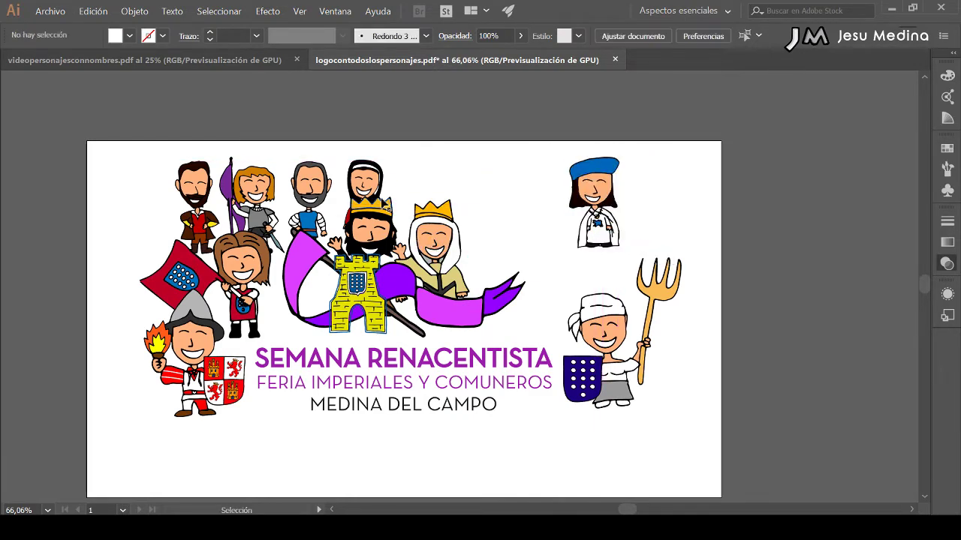
mouse_move(375, 207)
mouse_down()
mouse_move(383, 197)
mouse_move(375, 206)
mouse_move(538, 403)
mouse_up()
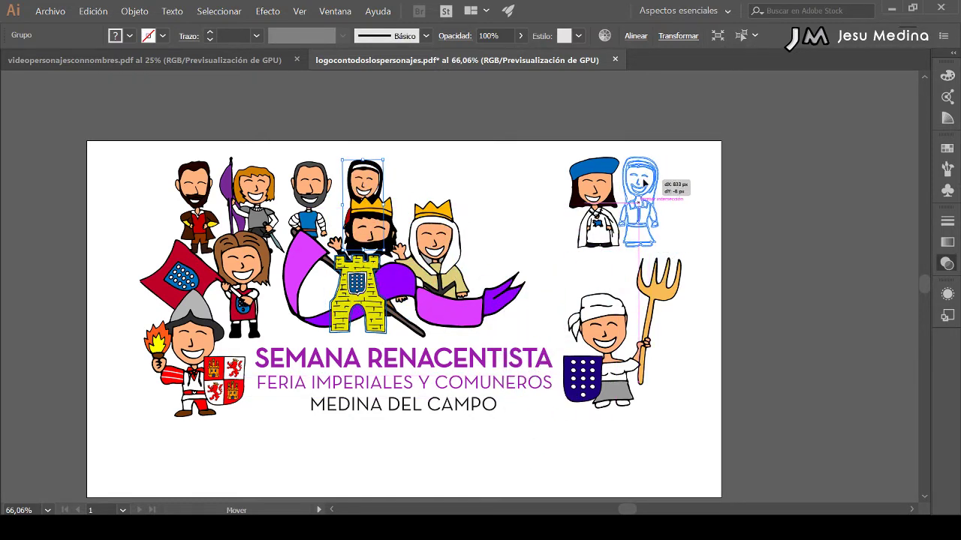
drag(537, 397, 643, 180)
drag(324, 191, 555, 180)
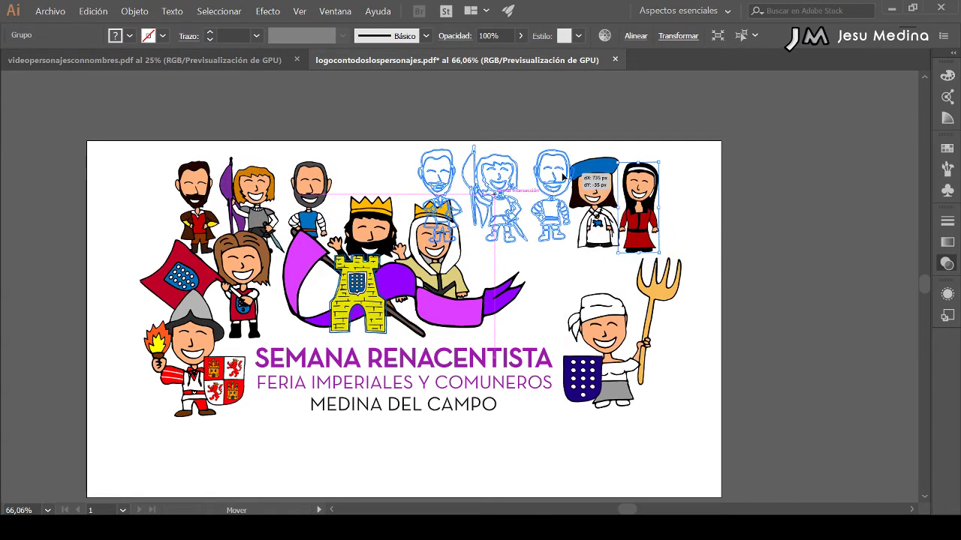
mouse_move(555, 180)
mouse_down()
mouse_move(572, 191)
mouse_move(537, 195)
mouse_up()
Nudge the trio, blue-hat figure and red-dress girl down so they align in one row
drag(623, 200, 619, 215)
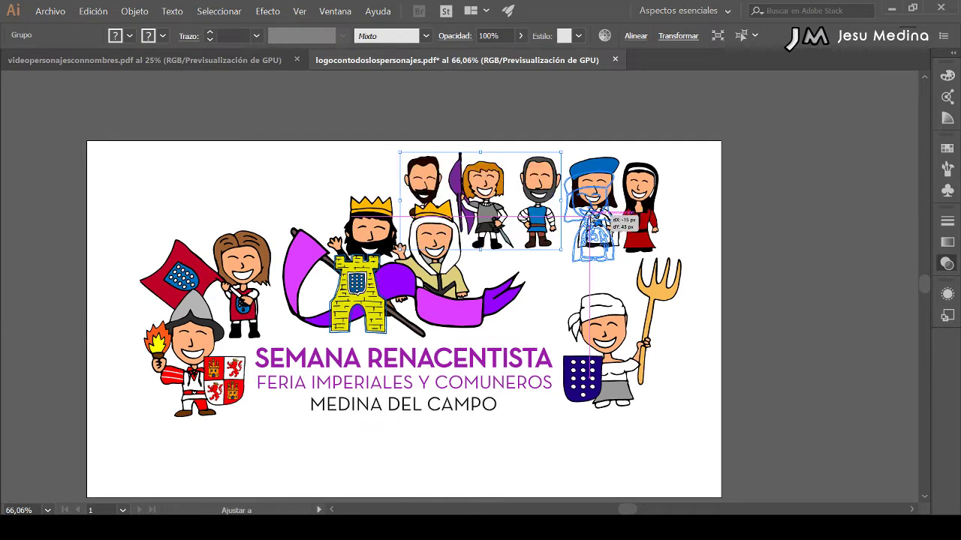
drag(659, 172, 661, 193)
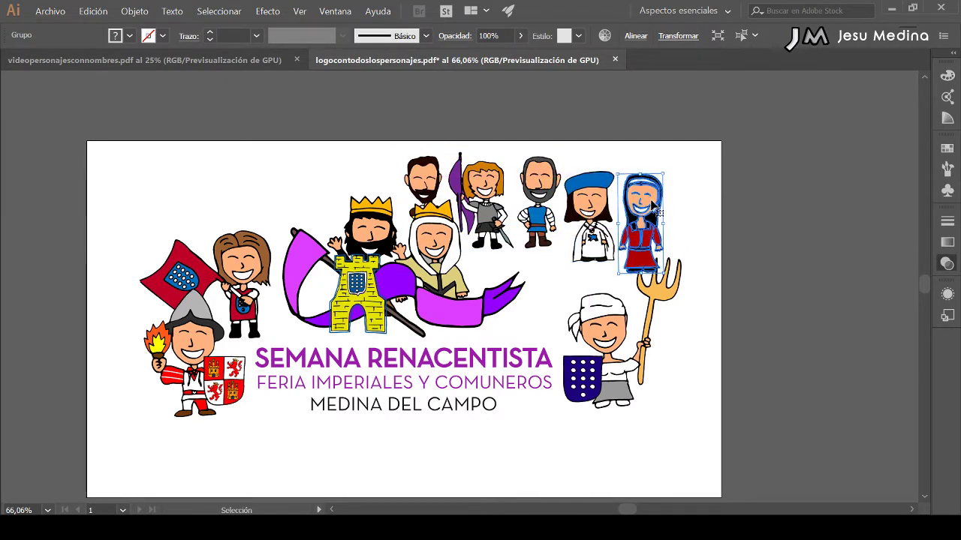
drag(660, 192, 665, 212)
click(623, 212)
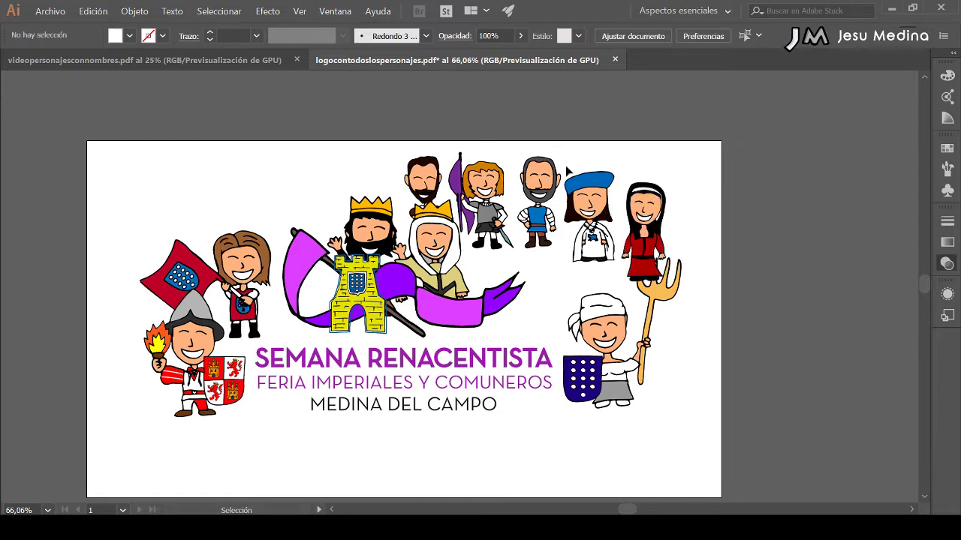
drag(602, 136, 585, 197)
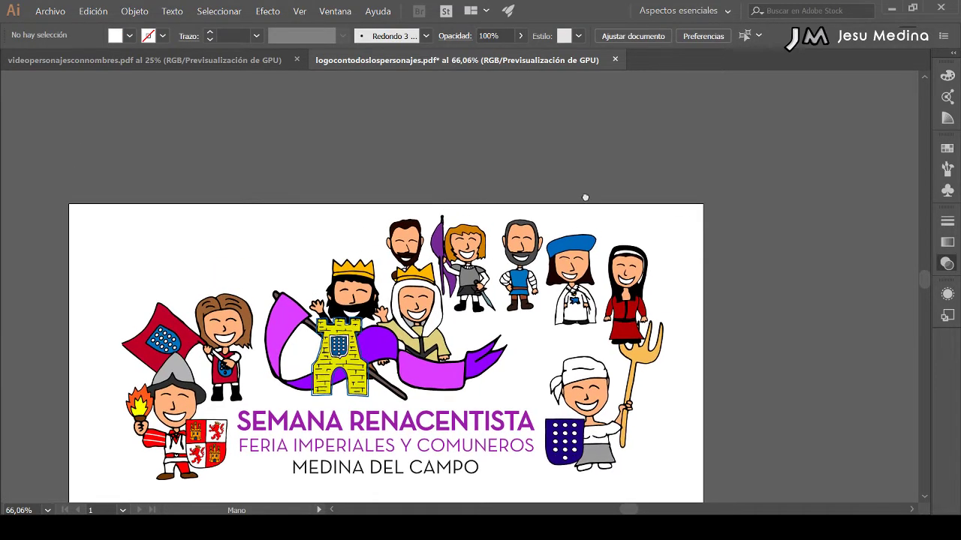
Pull the bow-and-arrow archer out of the spare characters above the artboard and scale him down
alt+click(594, 184)
drag(484, 258, 535, 149)
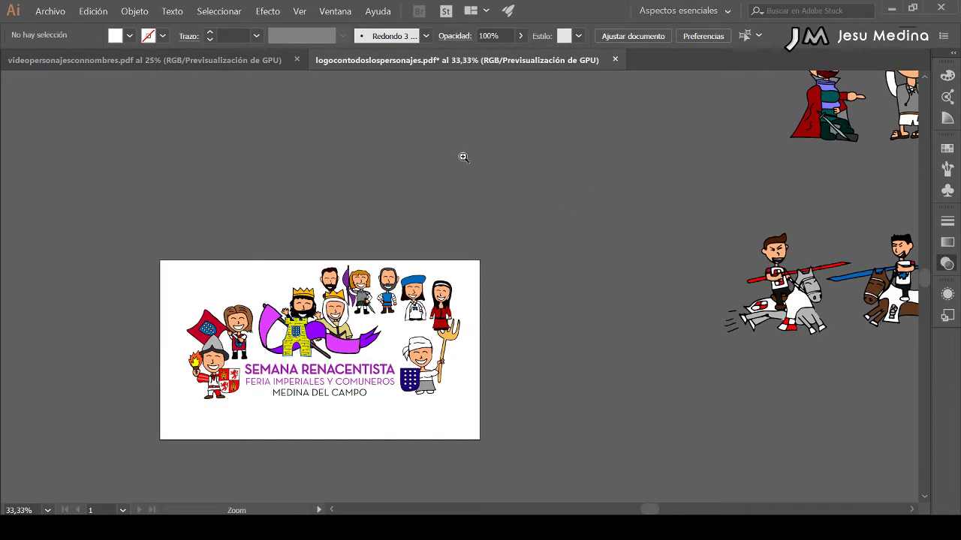
drag(391, 162, 384, 333)
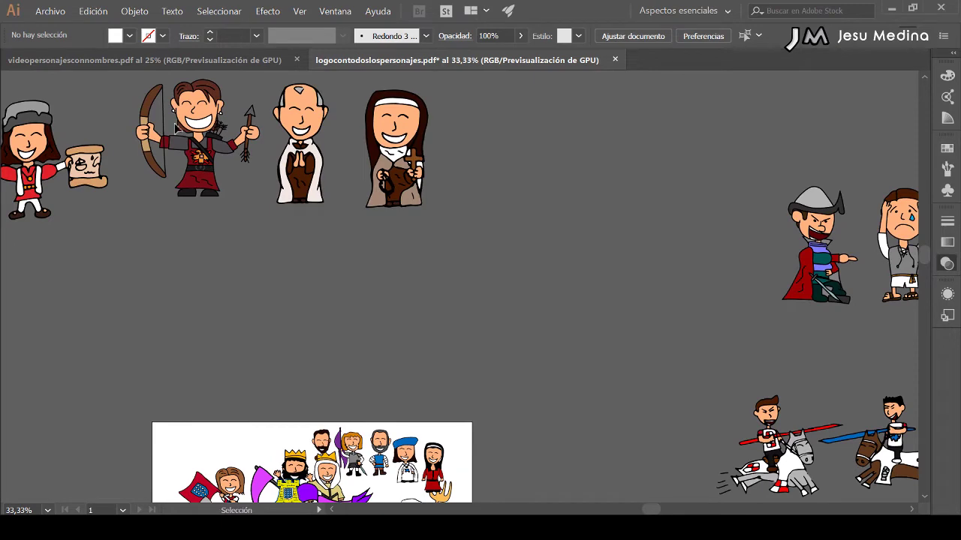
drag(244, 106, 320, 239)
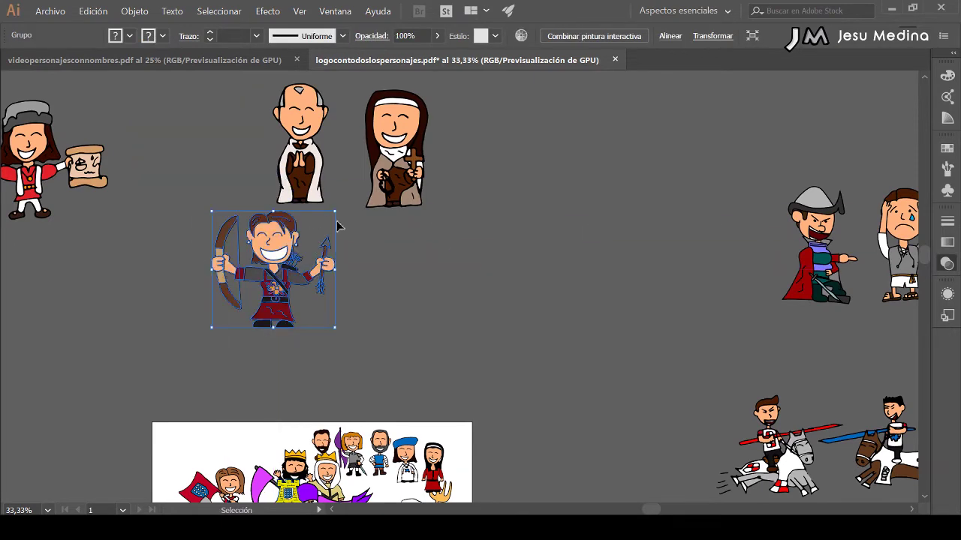
drag(339, 214, 302, 242)
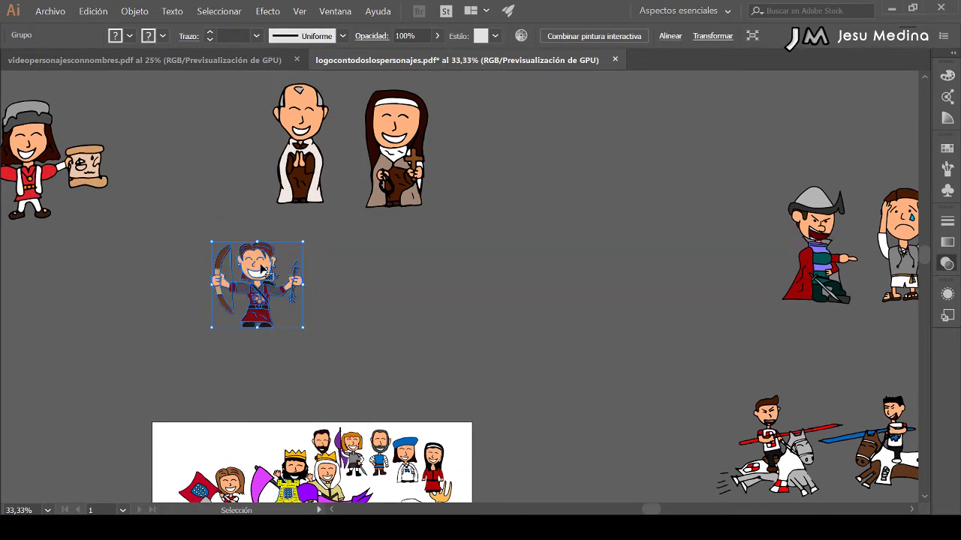
Place the smaller archer beside the purple banner, next to the cook, and resize him to fit
mouse_move(260, 266)
mouse_down()
mouse_move(380, 373)
mouse_move(404, 316)
mouse_move(381, 337)
mouse_move(373, 328)
mouse_move(400, 332)
mouse_up()
drag(363, 378, 455, 363)
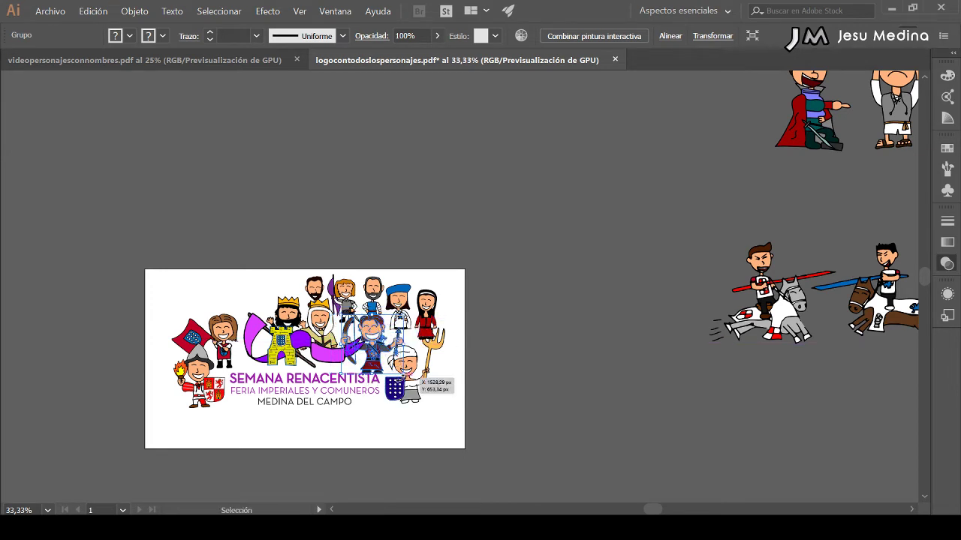
click(482, 358)
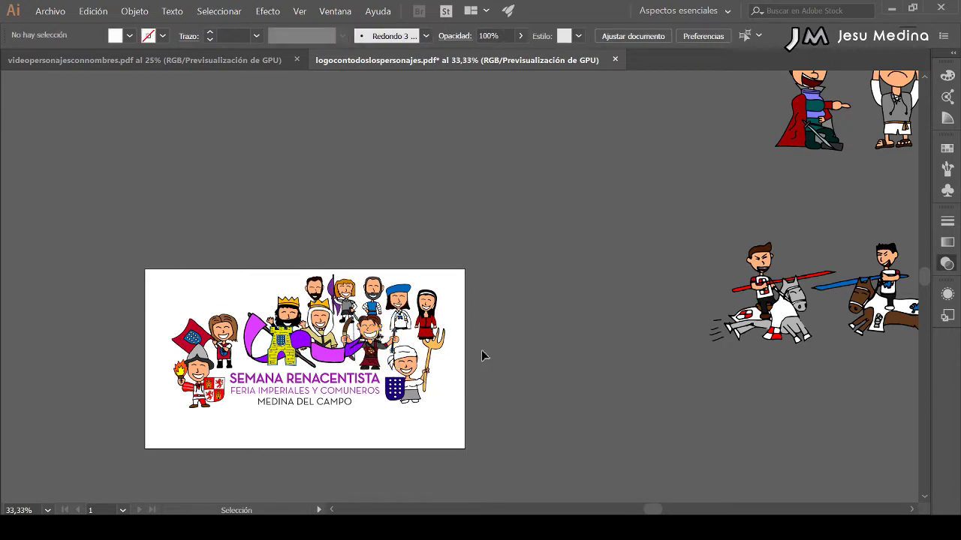
scroll(653, 150, right, 5)
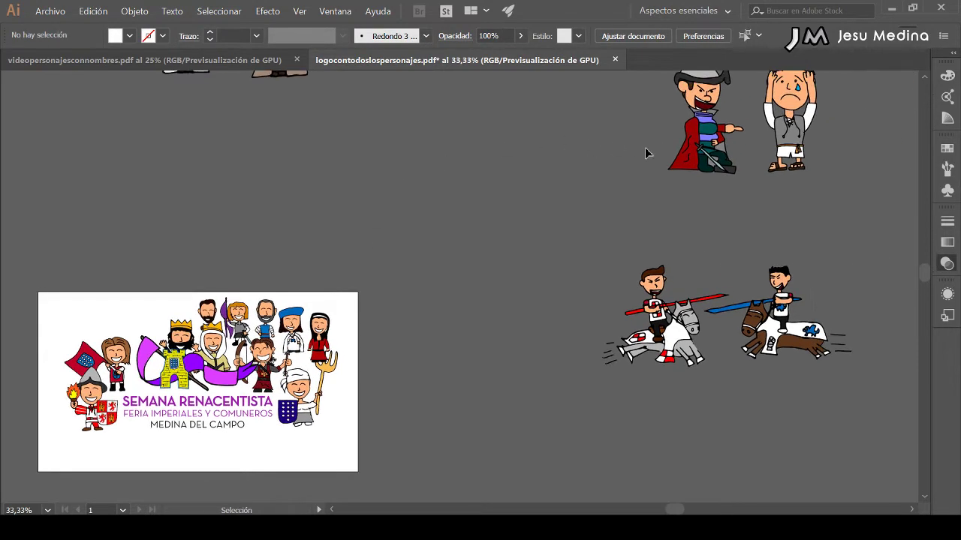
Select the pointing soldier and crying man together, move them left and scale them down
click(717, 138)
shift+click(786, 136)
drag(786, 136, 385, 223)
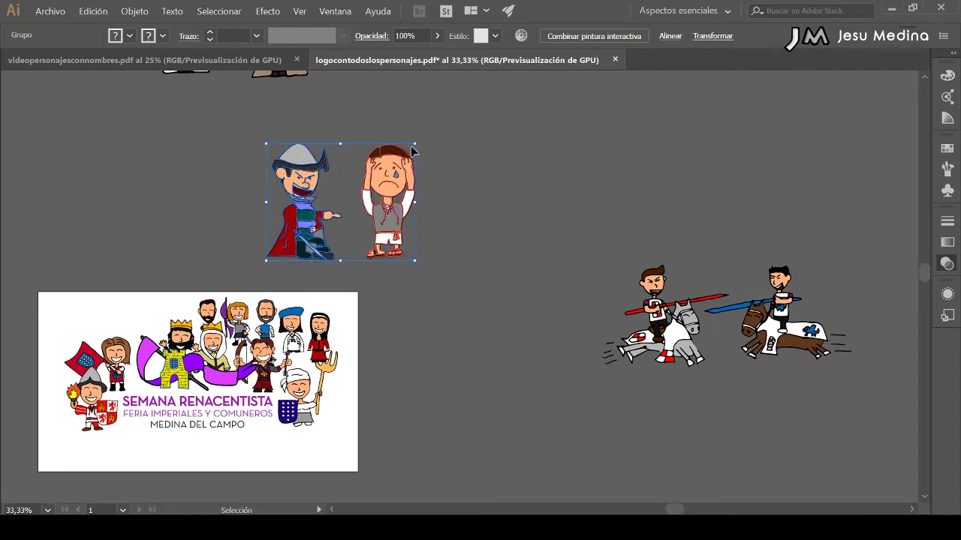
drag(417, 143, 369, 180)
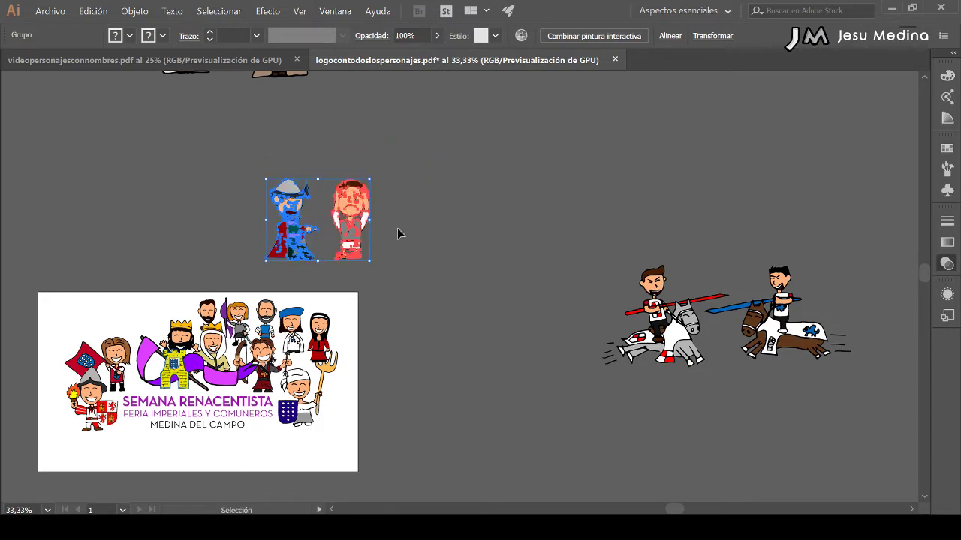
click(394, 240)
Shrink the pair further and fit it into the logo's top-left corner above the flag
mouse_move(390, 242)
mouse_down()
mouse_move(470, 193)
mouse_move(313, 211)
mouse_up()
click(439, 184)
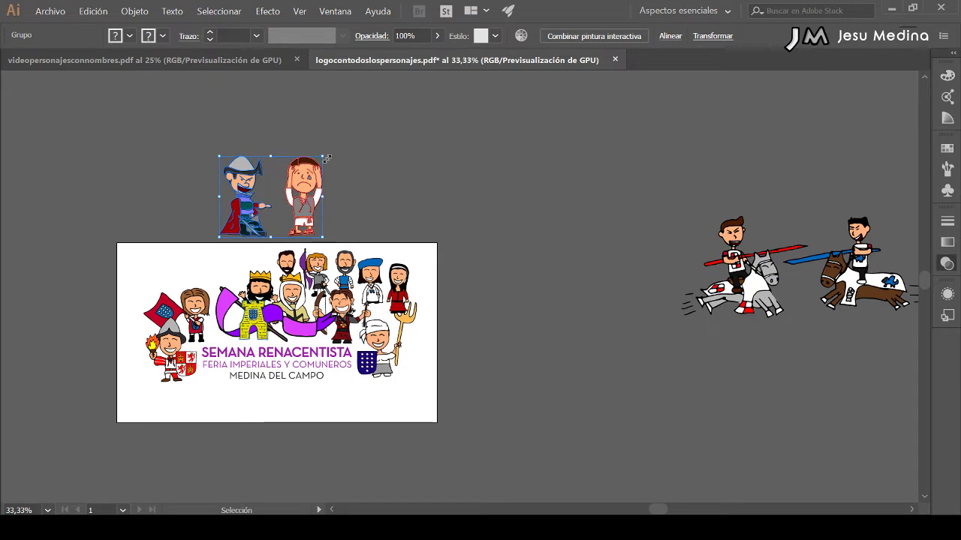
mouse_move(327, 158)
mouse_down()
mouse_move(297, 210)
mouse_move(188, 277)
mouse_up()
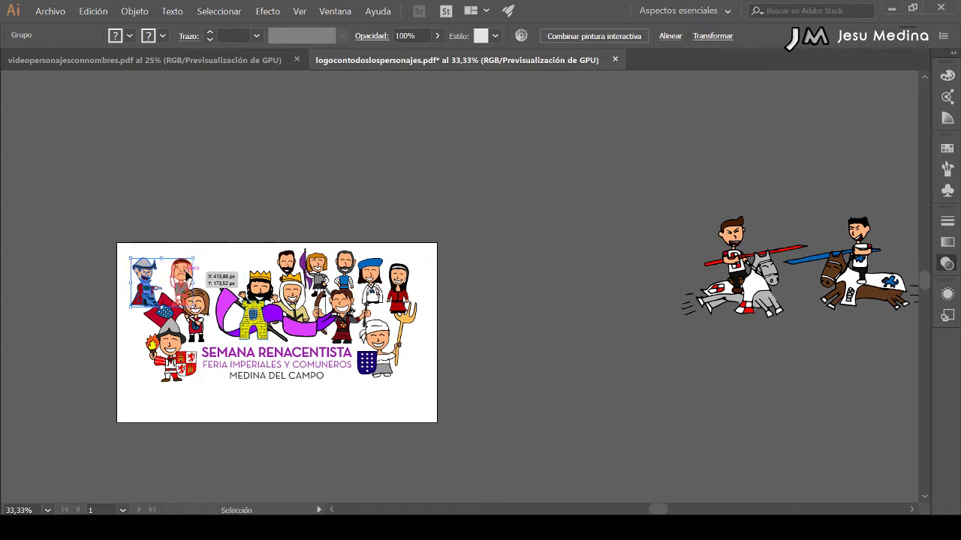
mouse_move(187, 278)
mouse_down()
mouse_move(197, 254)
mouse_move(150, 283)
mouse_up()
click(253, 231)
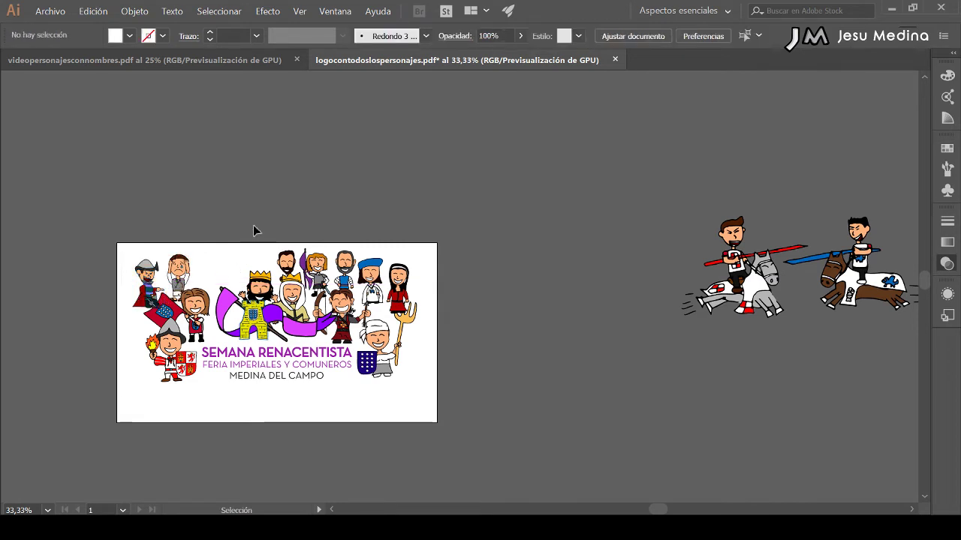
Check the top-left figure, then marquee-select all the characters around the logo
click(150, 293)
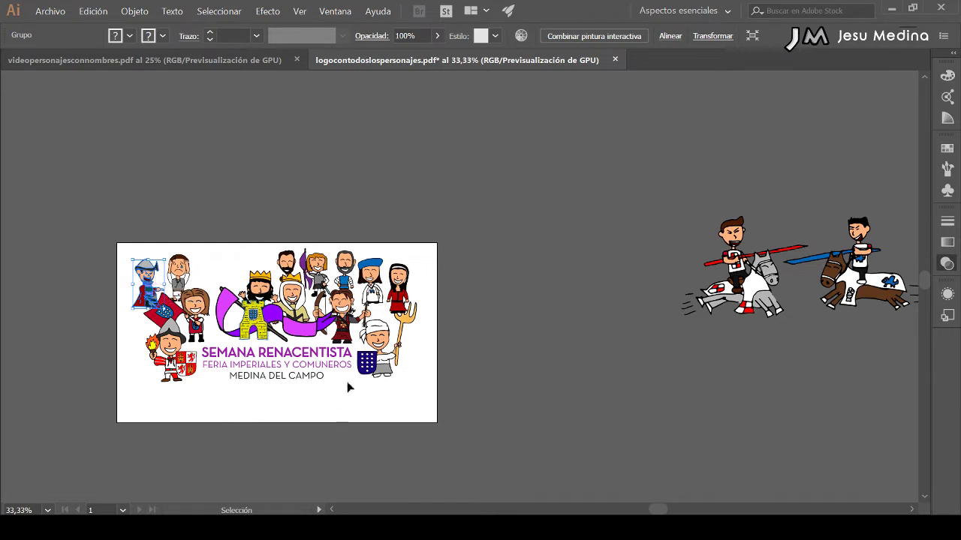
click(376, 252)
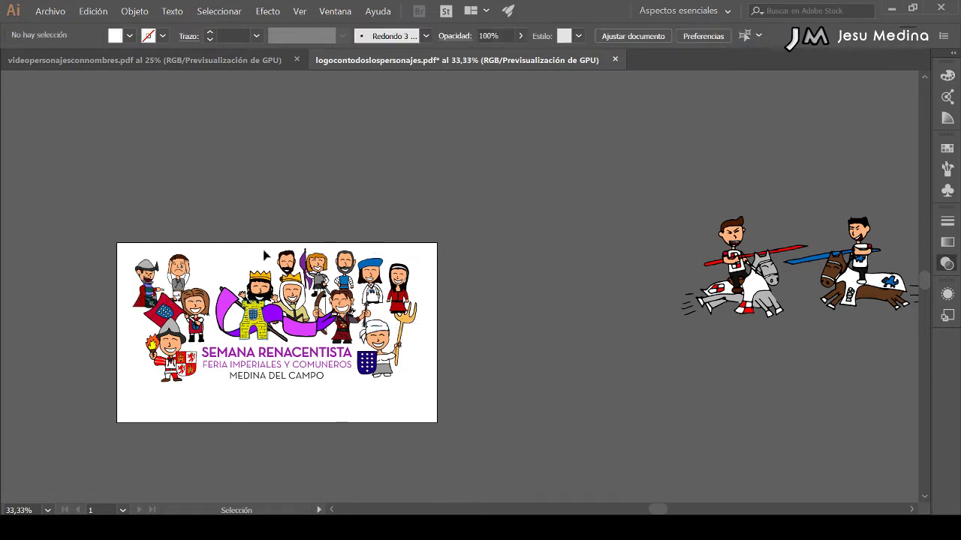
click(180, 280)
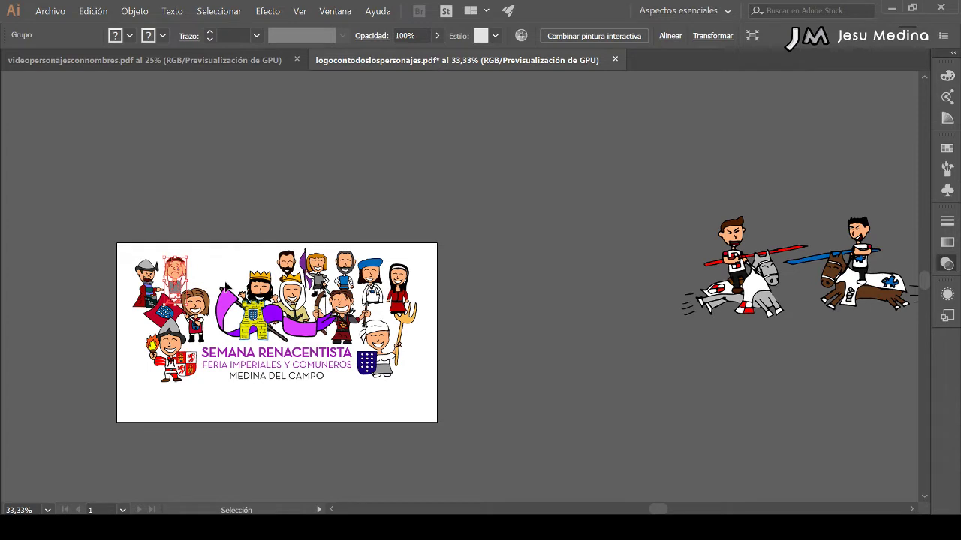
drag(120, 230, 443, 418)
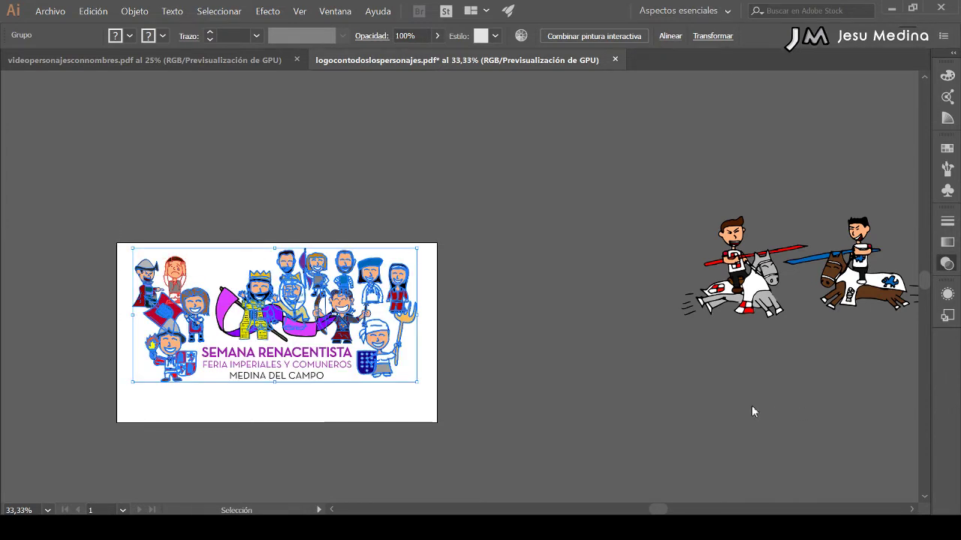
key(Delete)
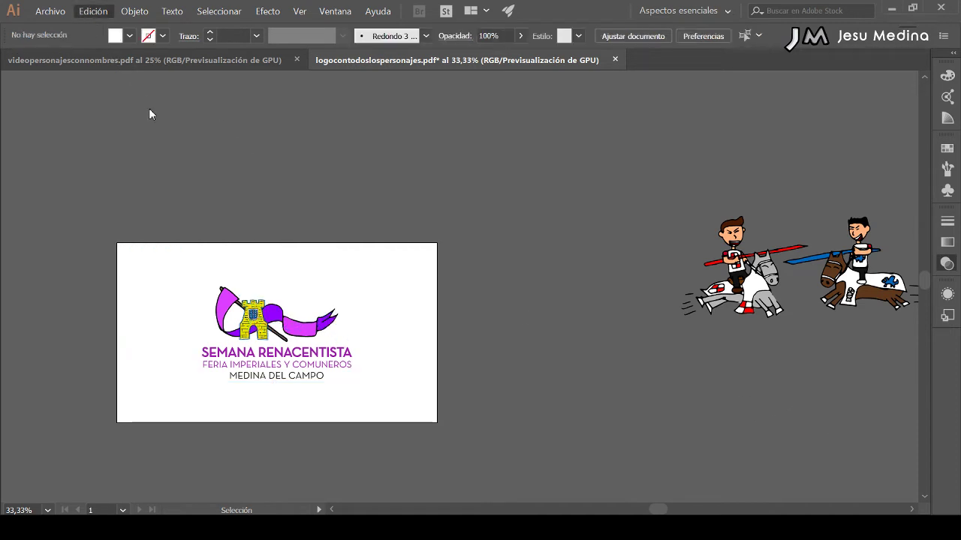
key(ctrl+z)
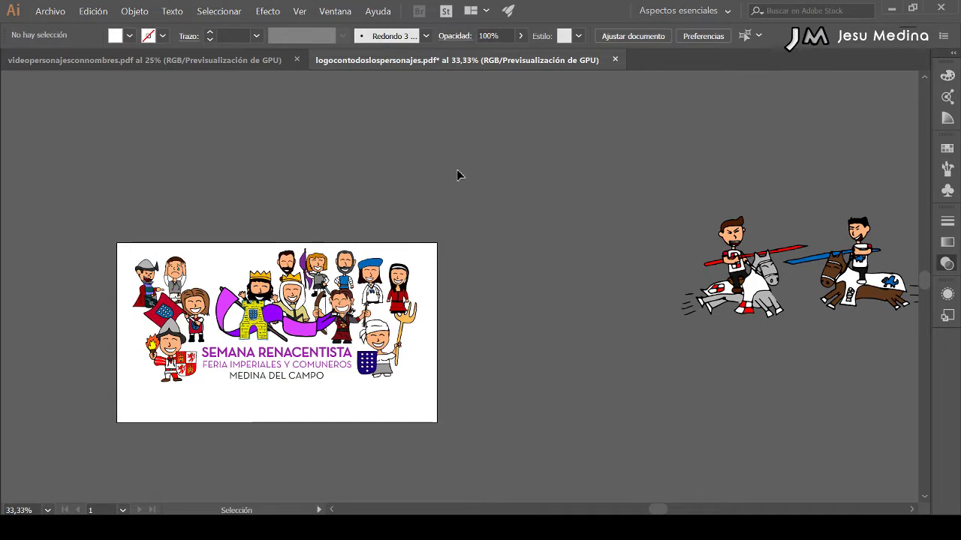
drag(379, 344, 380, 345)
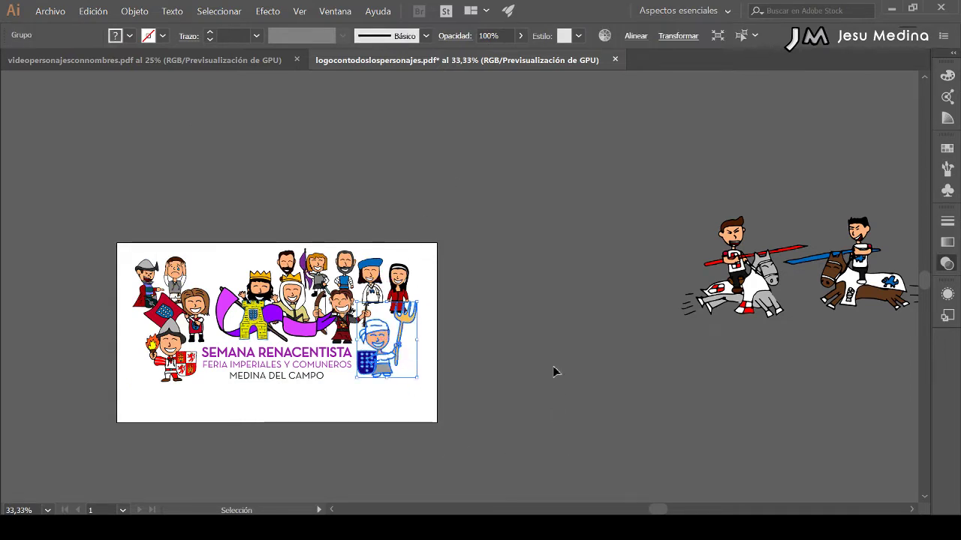
click(542, 347)
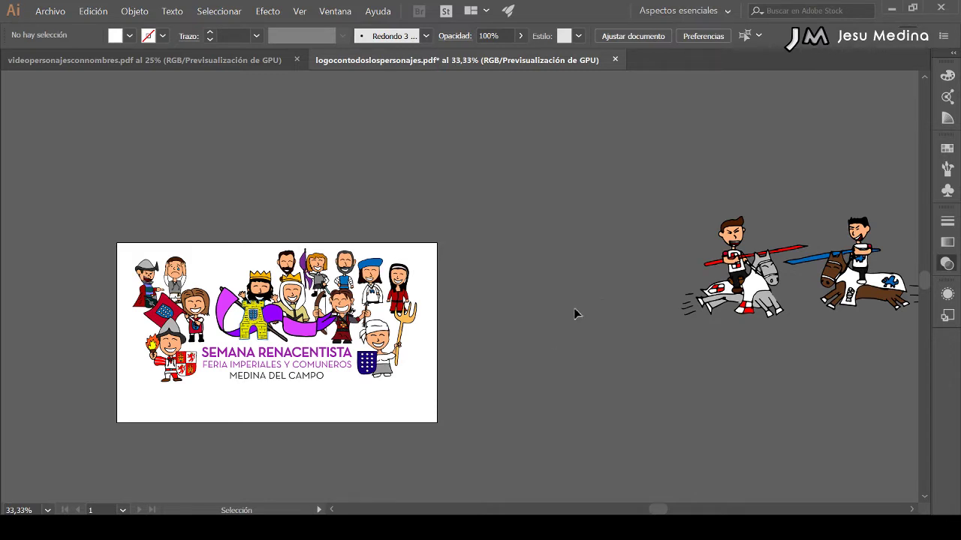
Scale down the jousting knights on horseback and centre them beneath the MEDINA DEL CAMPO line
drag(546, 314, 493, 316)
drag(687, 263, 445, 281)
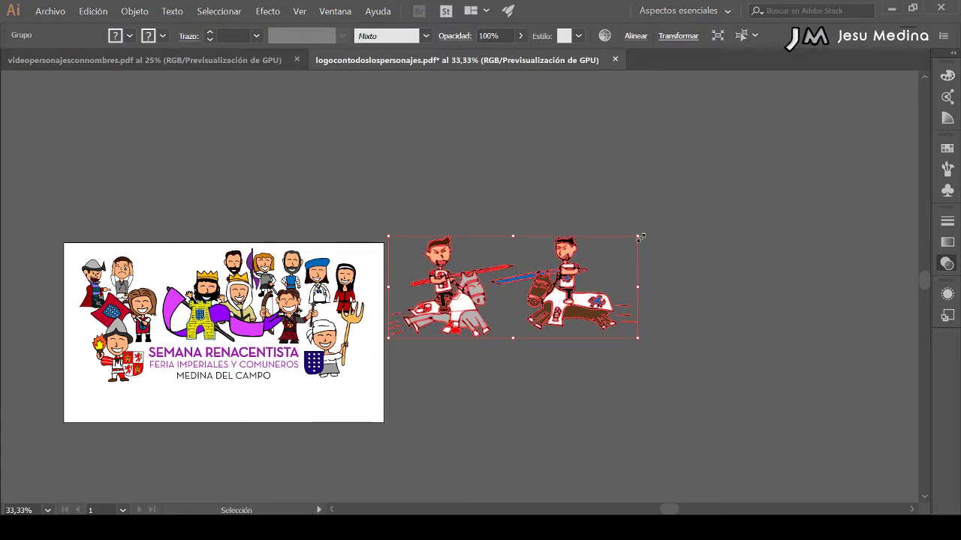
drag(639, 237, 513, 287)
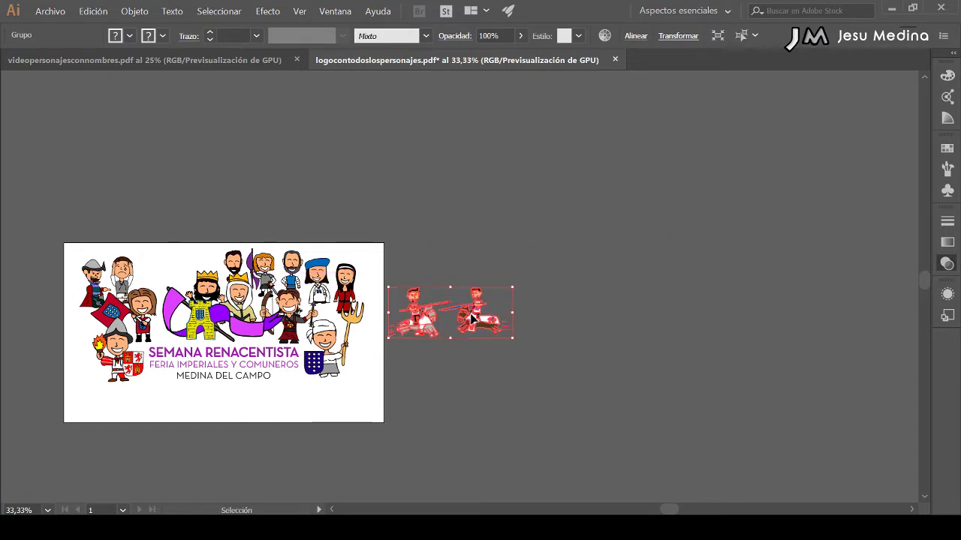
drag(472, 319, 242, 409)
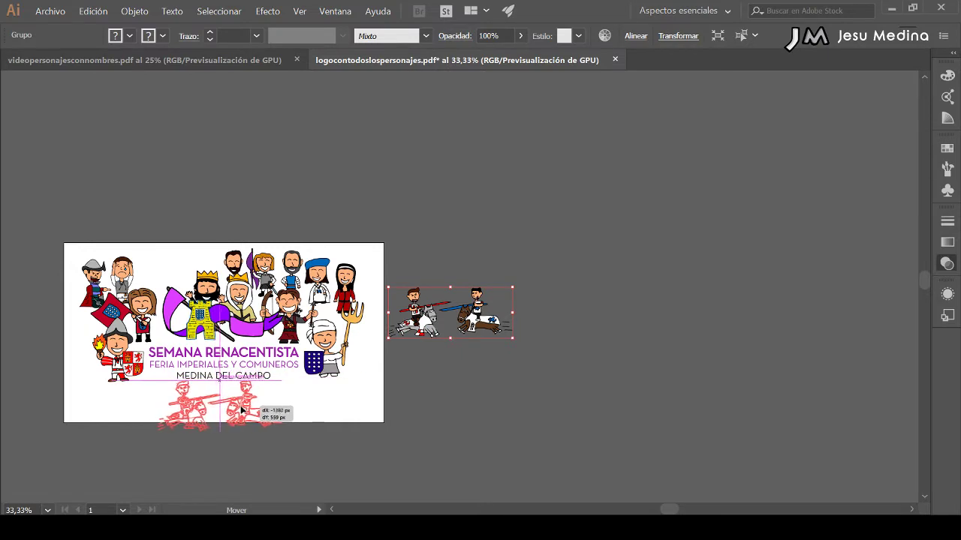
drag(241, 409, 243, 417)
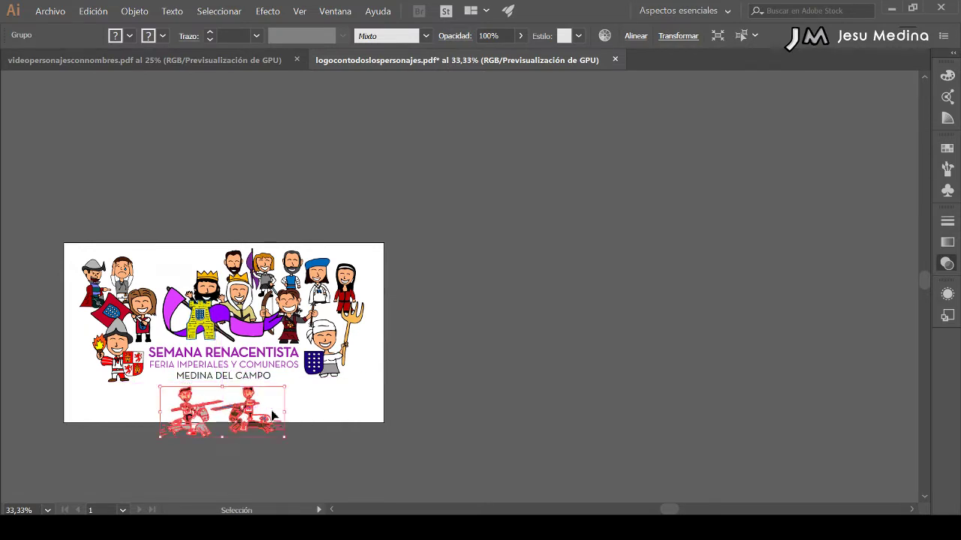
drag(287, 441, 253, 408)
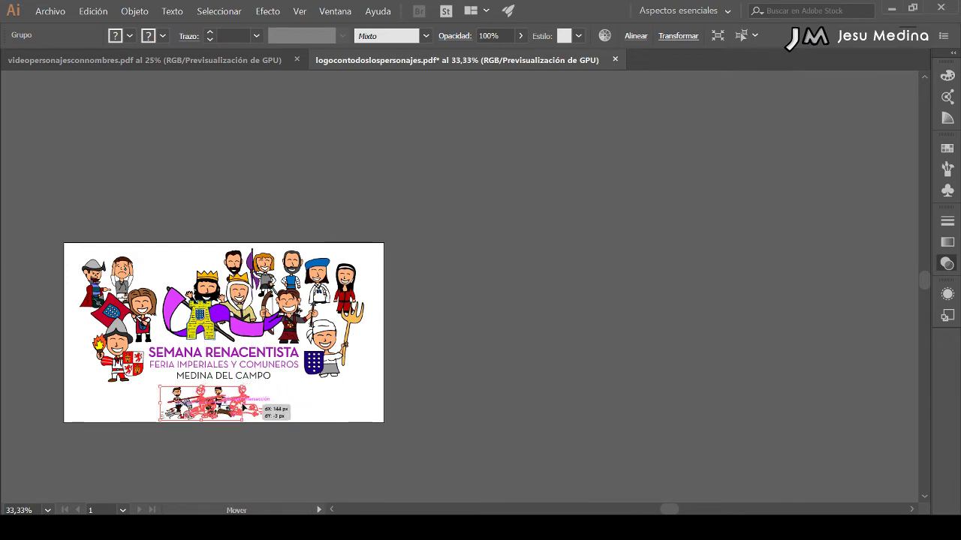
drag(252, 407, 244, 406)
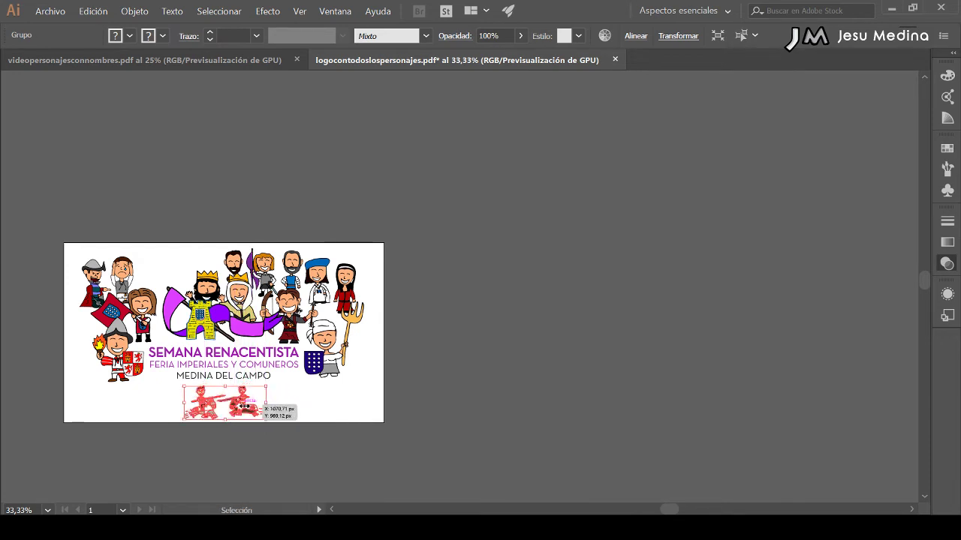
click(353, 425)
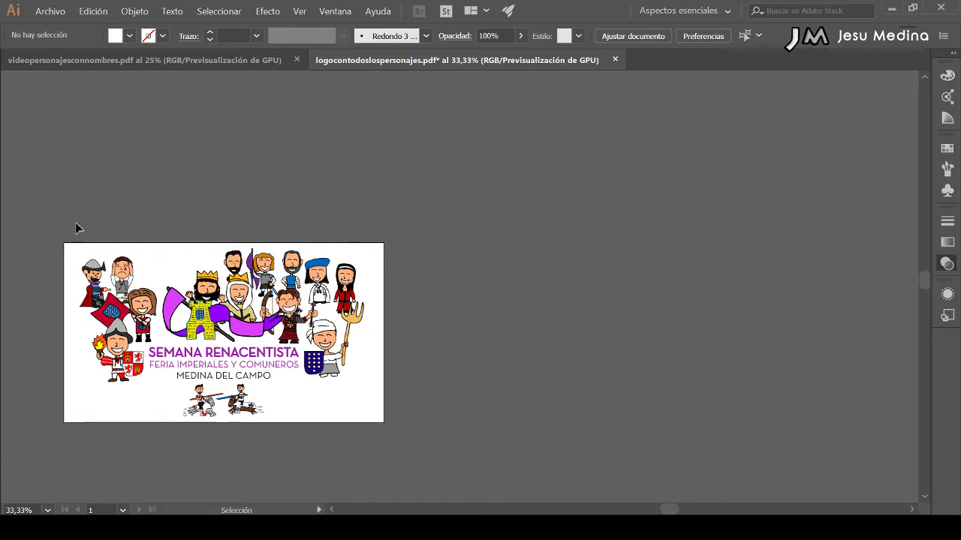
Enlarge the torch-bearing soldier and move it into the bottom-left corner
drag(343, 395, 372, 378)
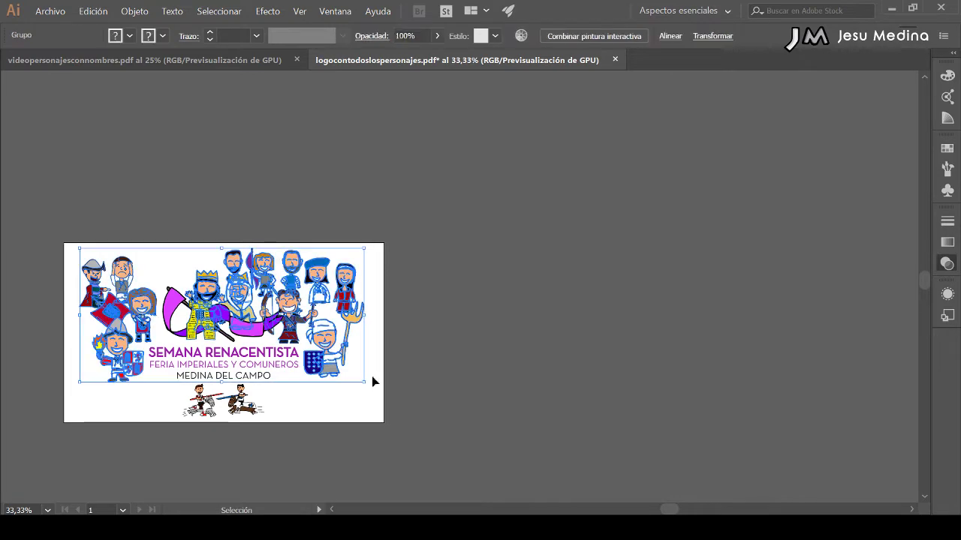
click(335, 293)
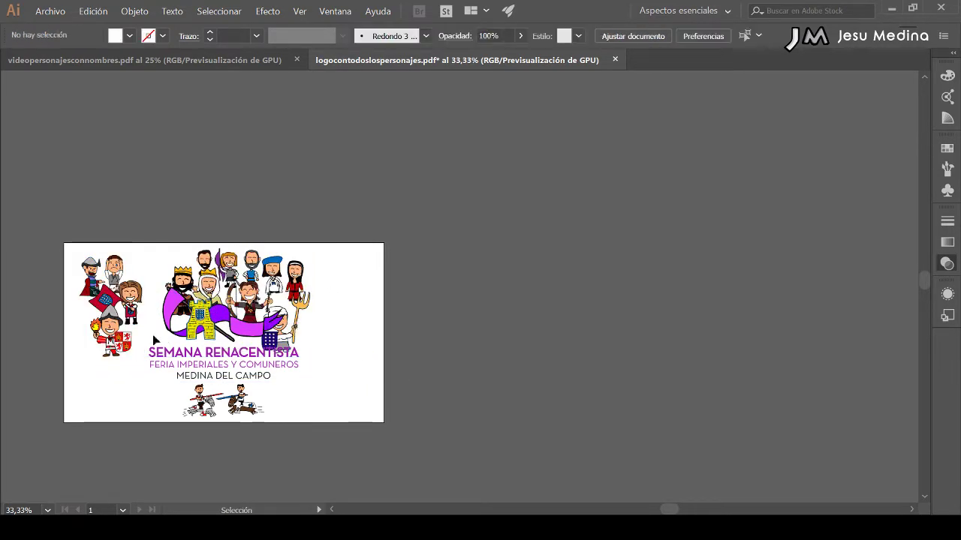
mouse_move(120, 345)
mouse_down()
mouse_move(334, 352)
mouse_move(328, 367)
mouse_up()
drag(131, 369, 113, 416)
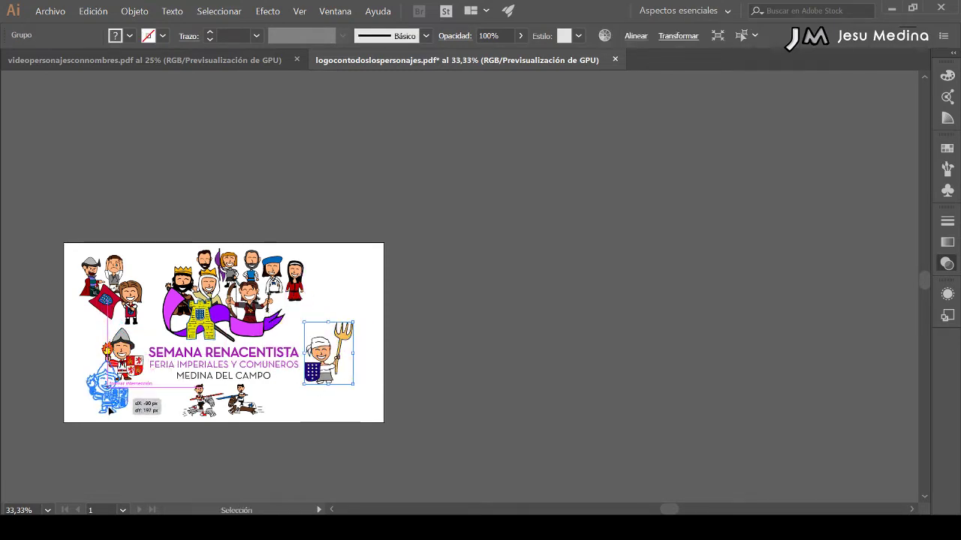
drag(129, 369, 160, 334)
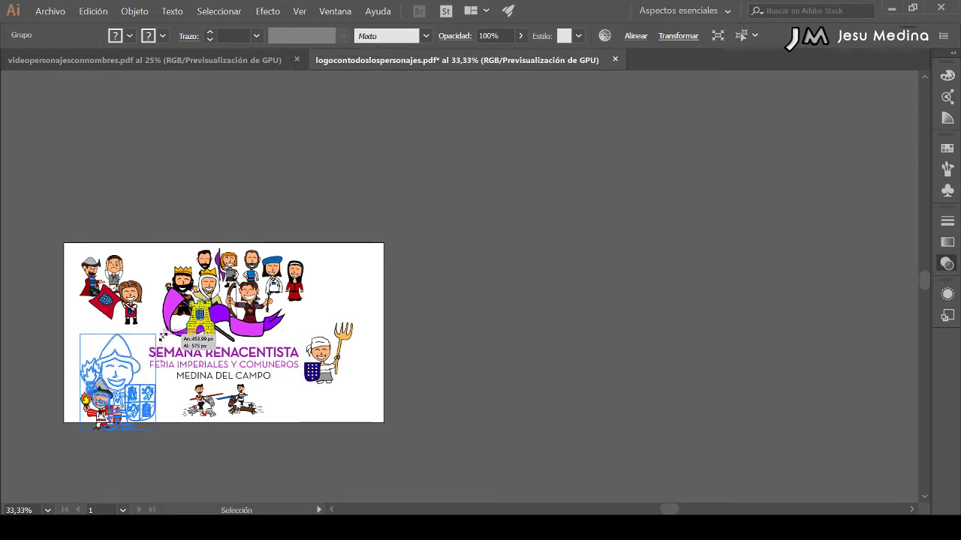
drag(131, 373, 122, 373)
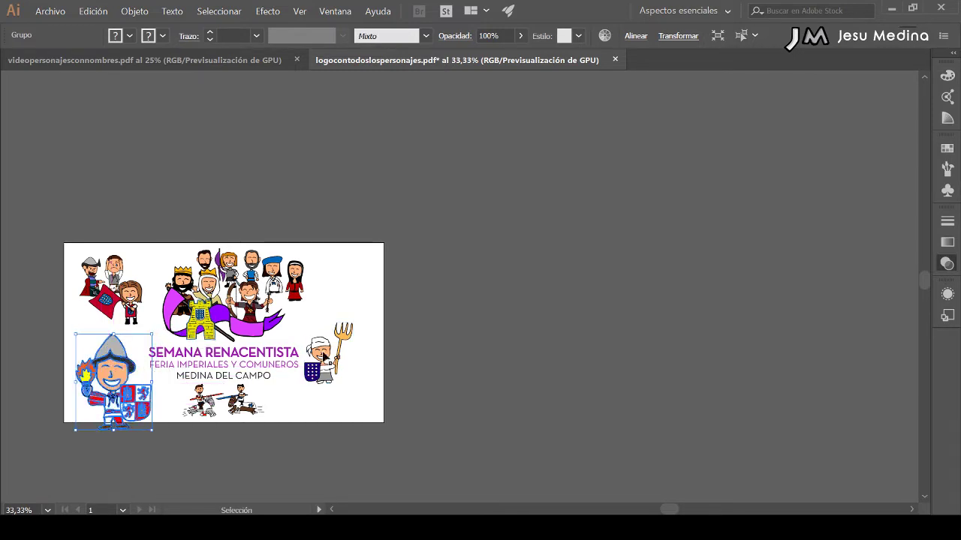
Enlarge the pitchfork character and move it into the bottom-right corner, readjusting the torch-bearer
drag(323, 367, 328, 410)
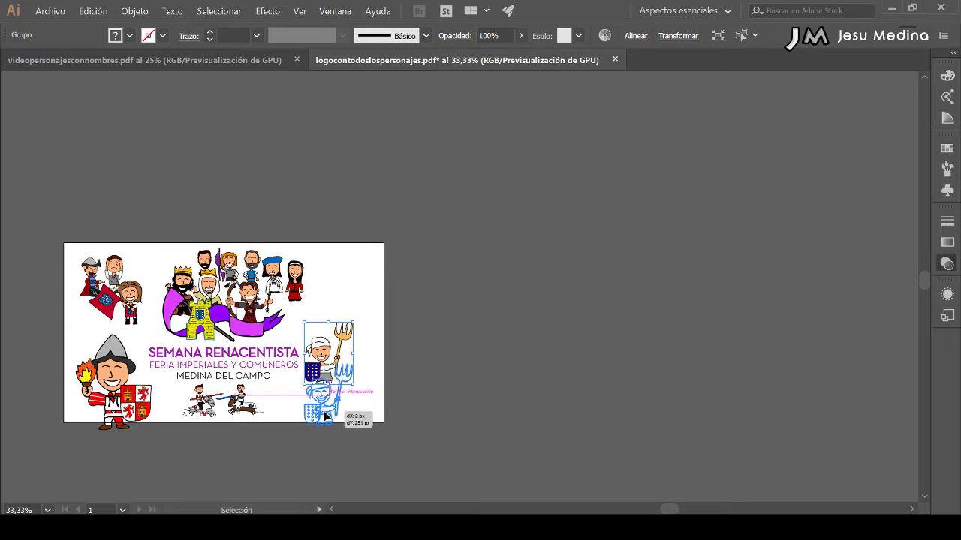
drag(355, 365, 419, 330)
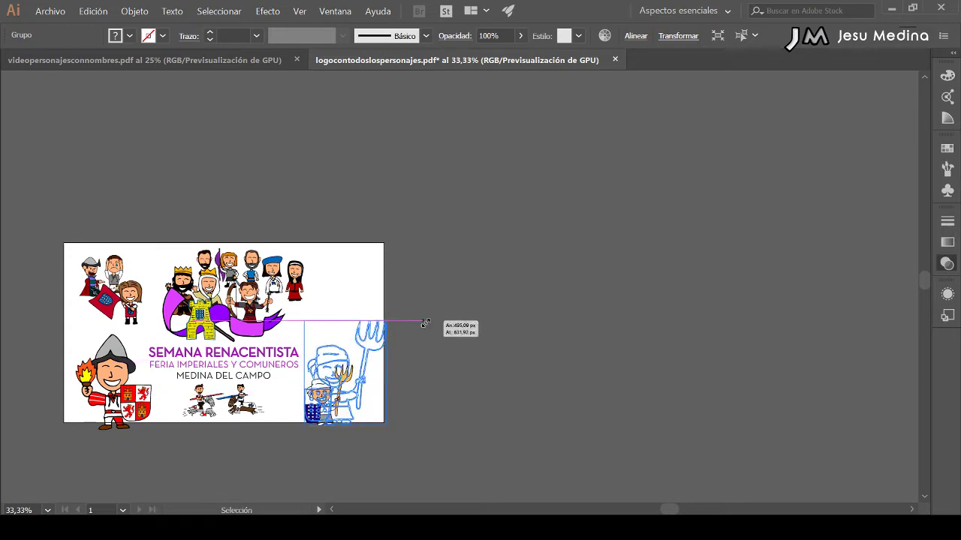
mouse_move(346, 381)
mouse_down()
mouse_move(299, 382)
mouse_move(338, 363)
mouse_up()
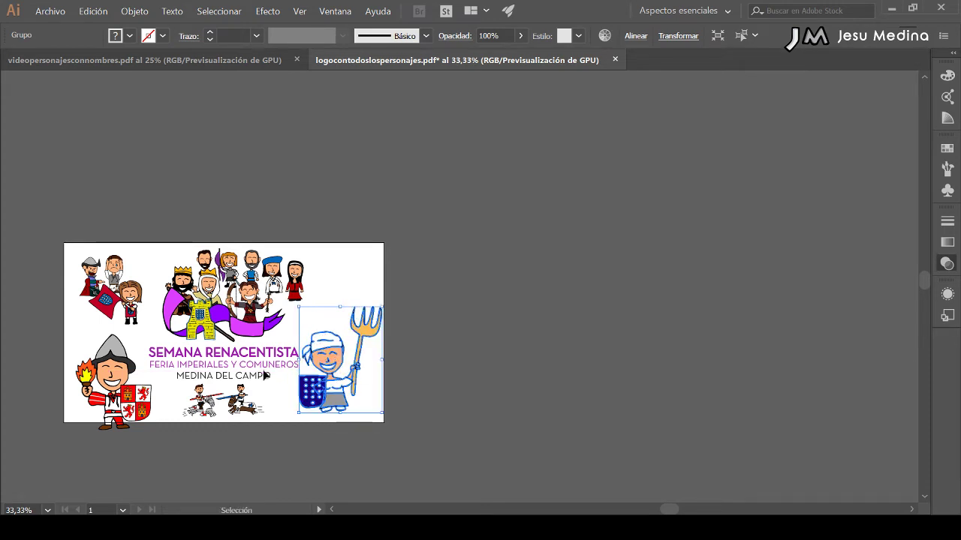
drag(127, 391, 121, 362)
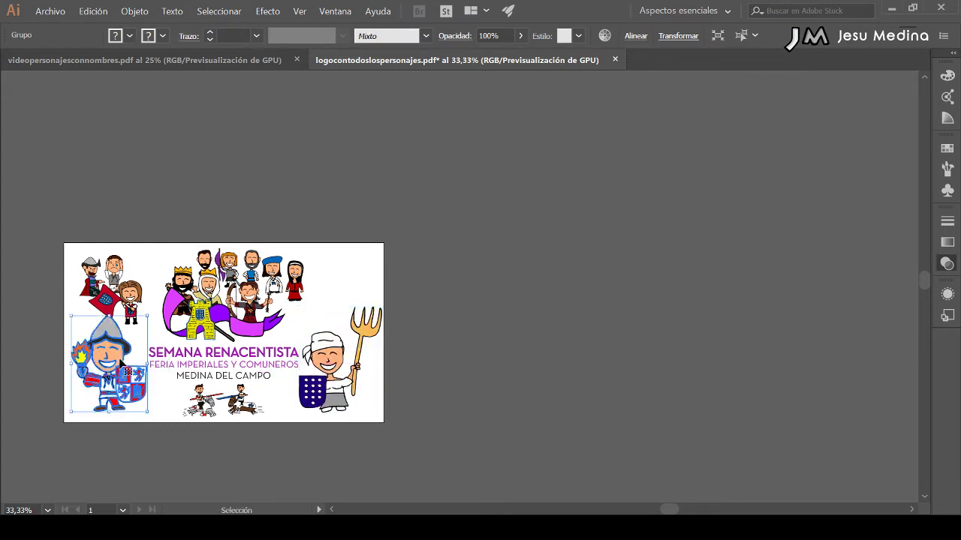
click(339, 366)
drag(382, 306, 380, 308)
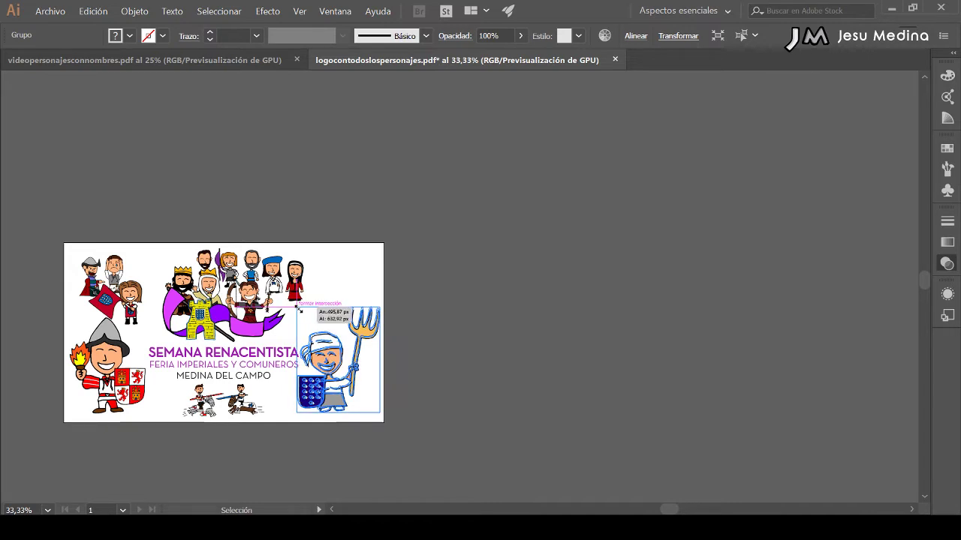
drag(332, 361, 324, 356)
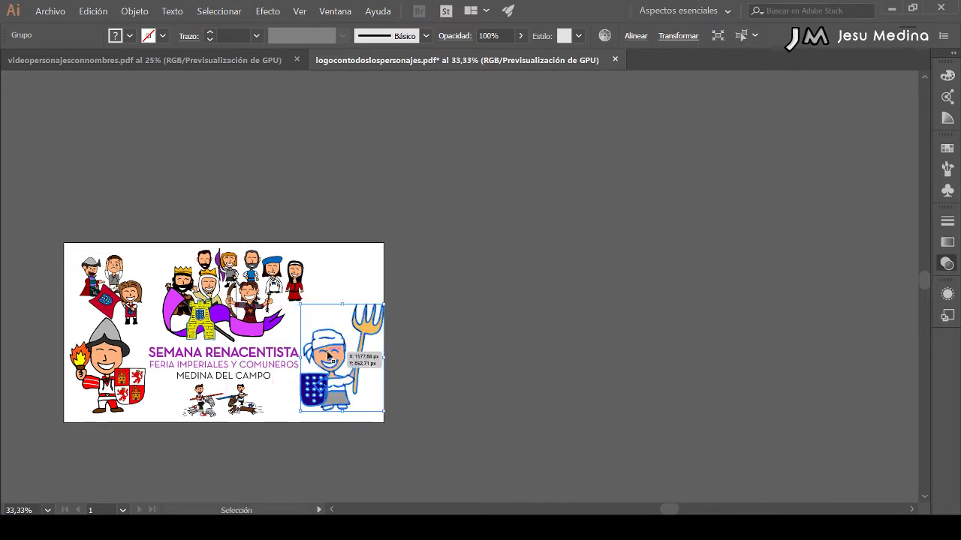
Enlarge the pitchfork character a little more in the bottom-right corner
click(431, 314)
click(332, 368)
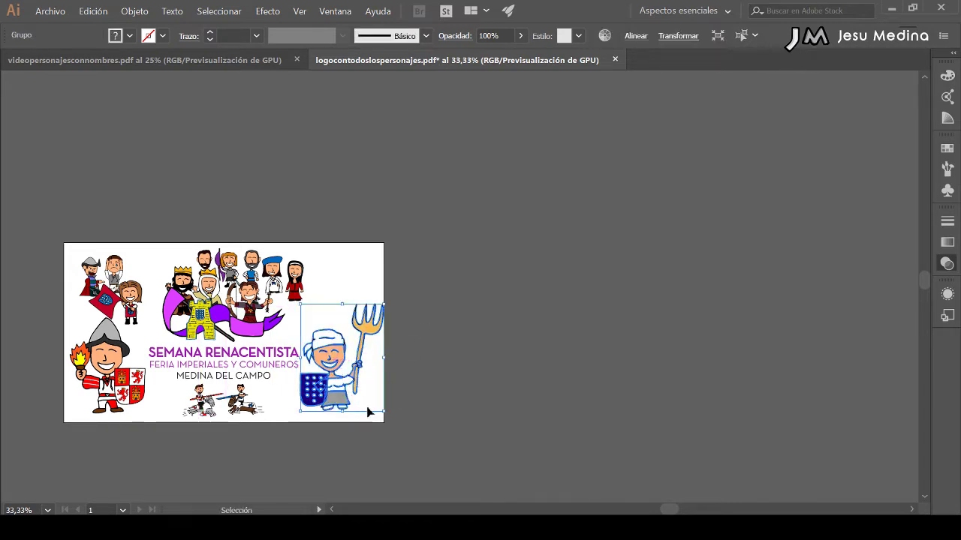
drag(383, 412, 391, 420)
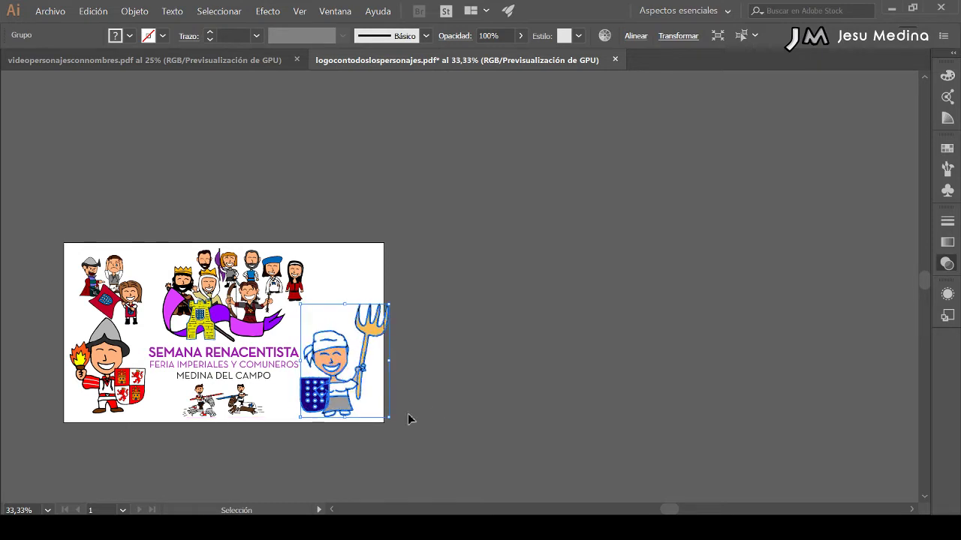
click(439, 413)
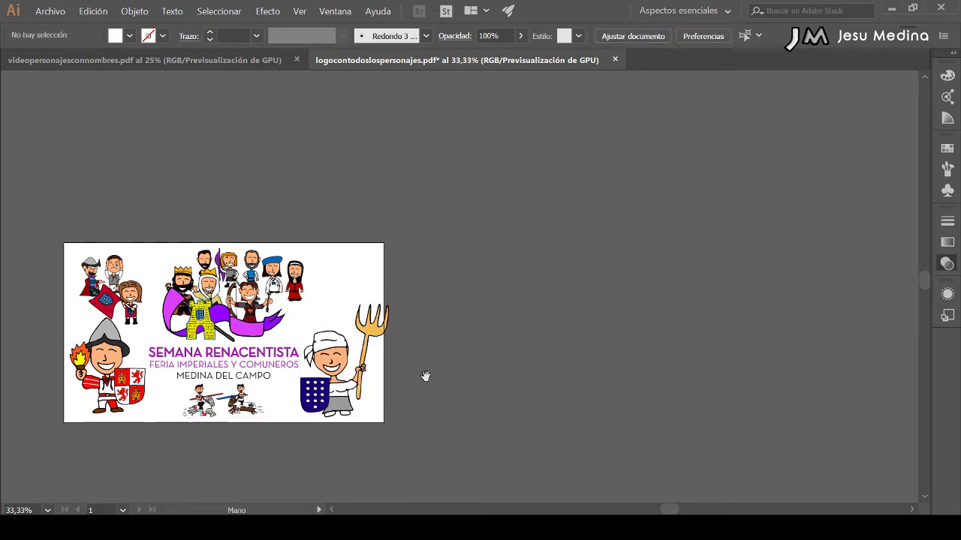
Move a small character from the top crowd to stand behind the pitchfork figure
drag(426, 376, 467, 371)
click(371, 346)
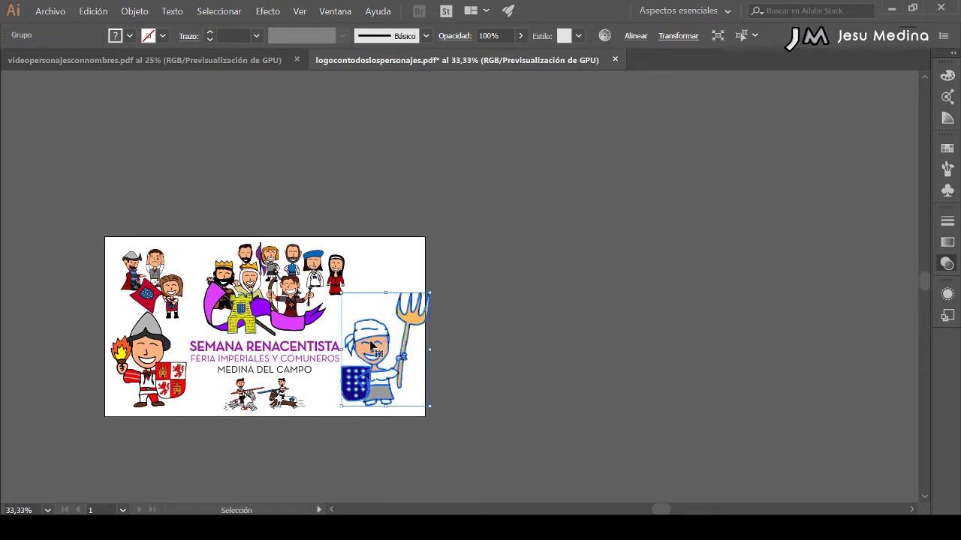
mouse_move(383, 344)
mouse_down()
mouse_move(345, 304)
mouse_move(380, 304)
mouse_up()
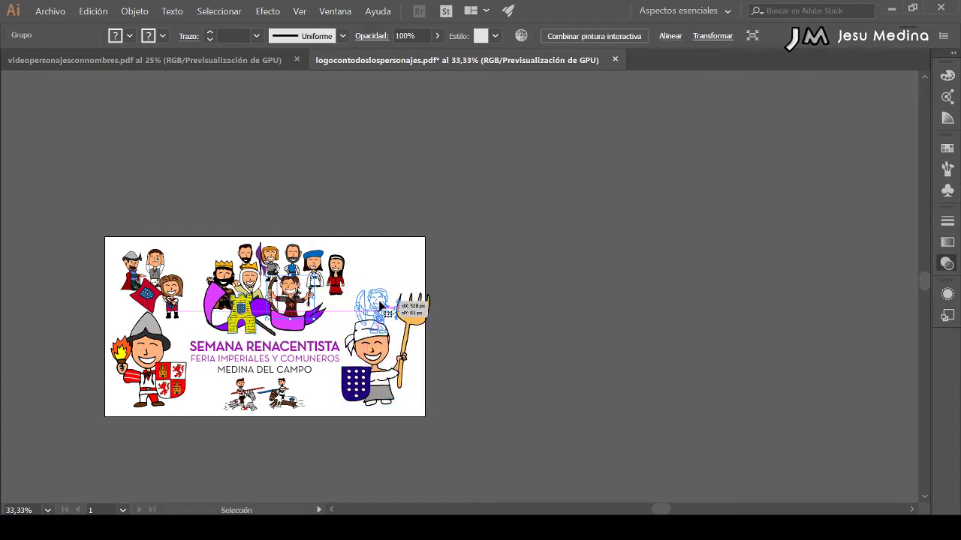
Scroll up to the priest and nun figures and marquee-select them together
key(z)
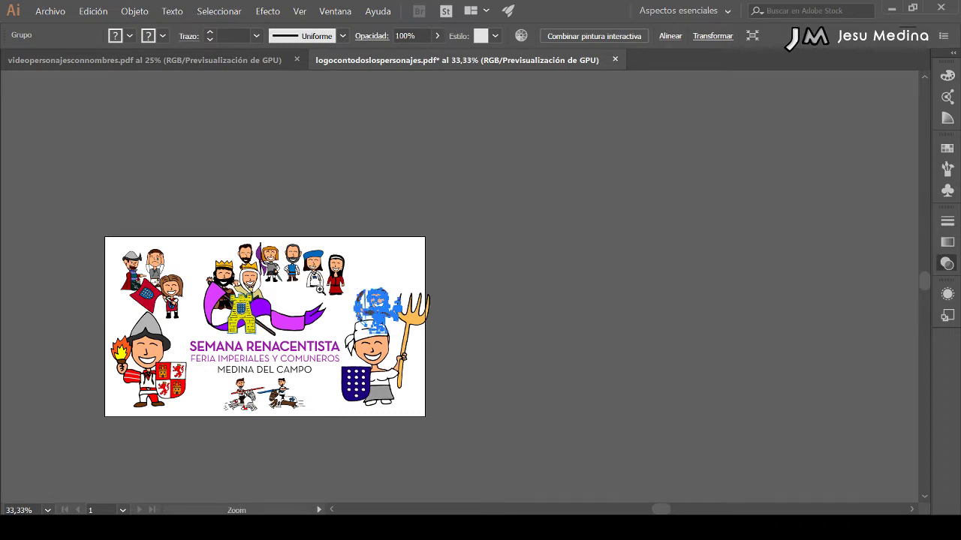
key(v)
click(408, 262)
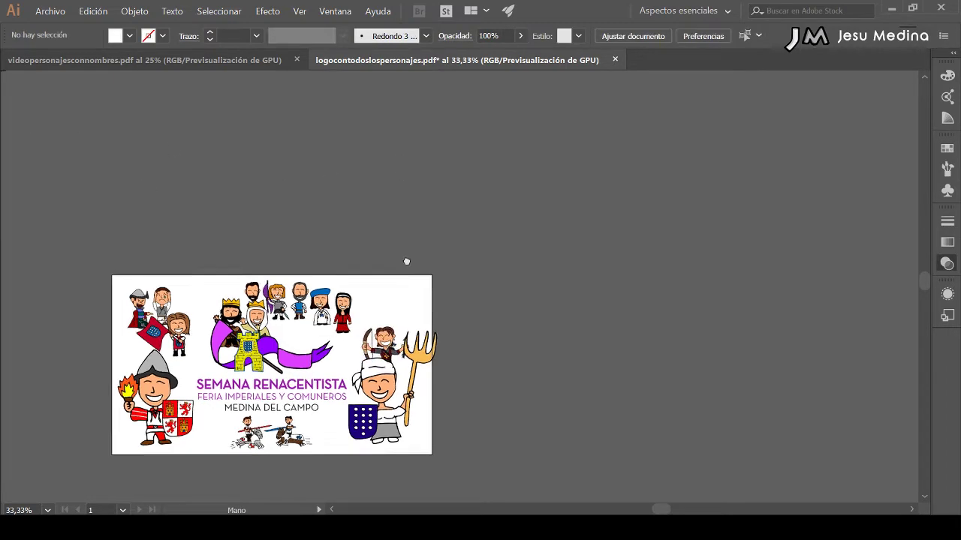
scroll(408, 262, up, 5)
drag(233, 127, 388, 298)
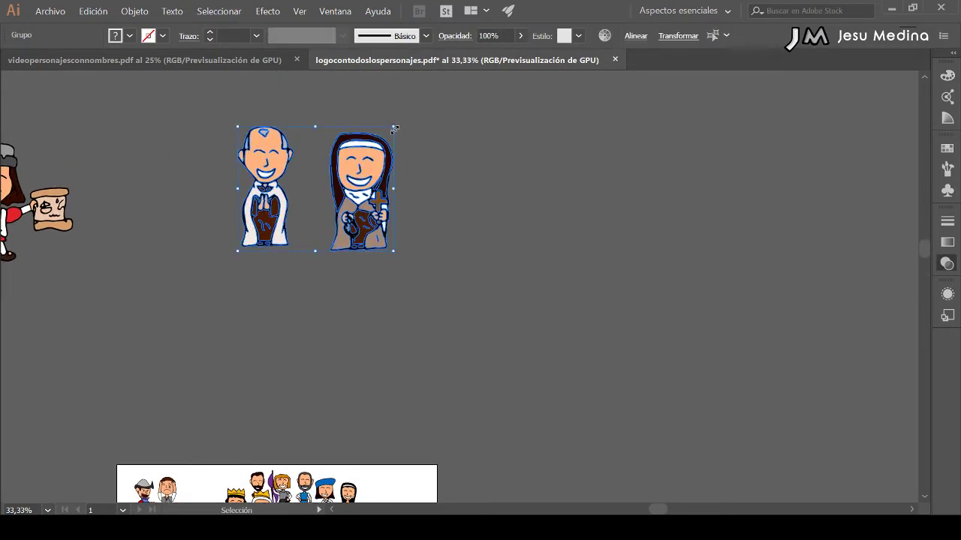
Scale the priest and nun group down
mouse_move(394, 128)
mouse_down()
mouse_move(327, 202)
mouse_move(448, 269)
mouse_move(460, 292)
mouse_up()
scroll(376, 285, down, 5)
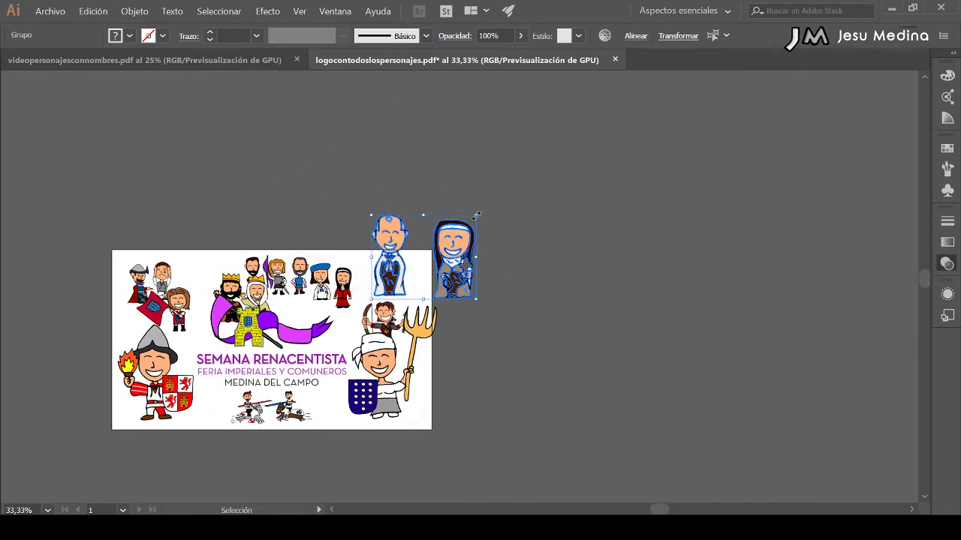
drag(476, 216, 439, 245)
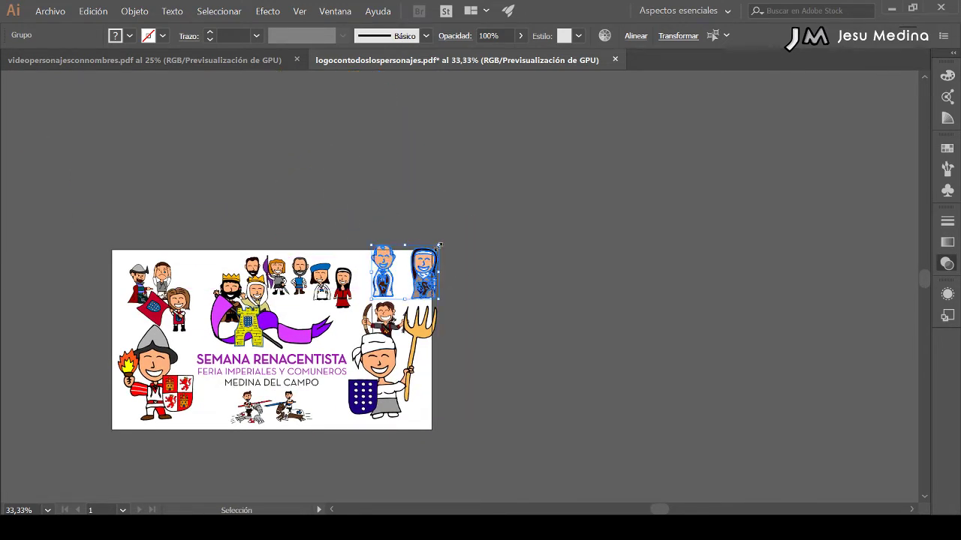
drag(439, 247, 451, 264)
click(401, 227)
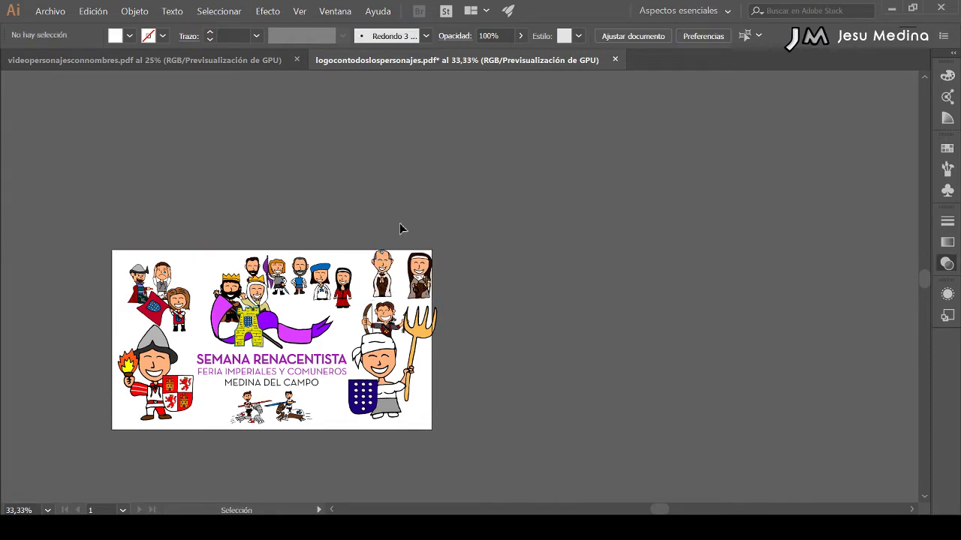
Shrink the scroll-holding character and place it among the top crowd on the poster
mouse_move(387, 213)
mouse_down()
mouse_move(458, 238)
mouse_move(572, 382)
mouse_up()
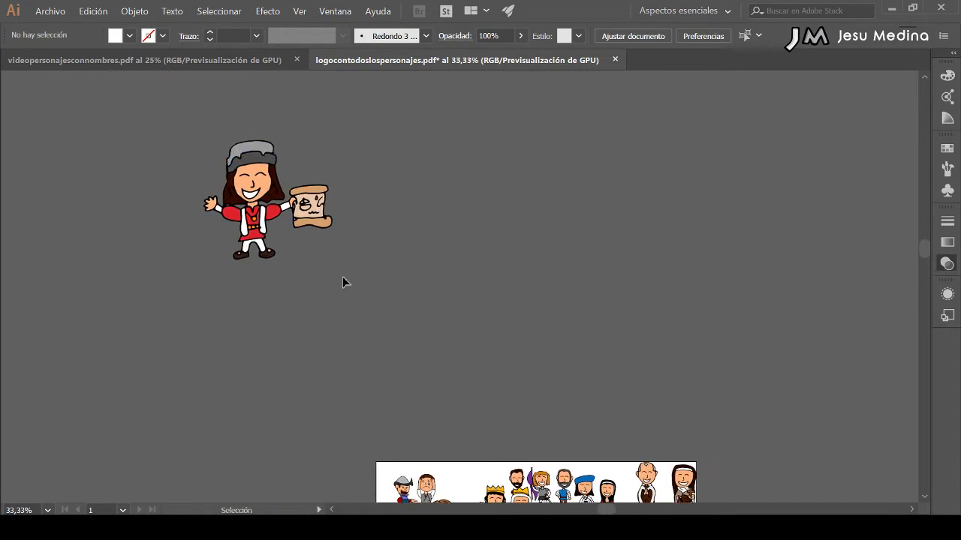
click(319, 172)
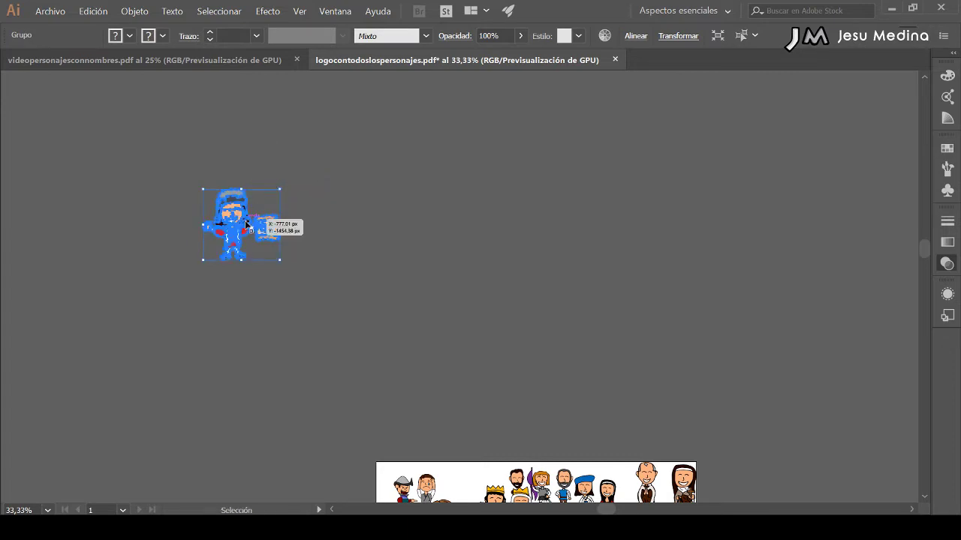
drag(333, 140, 278, 188)
mouse_move(252, 228)
mouse_down()
mouse_move(492, 347)
mouse_move(515, 215)
mouse_move(517, 279)
mouse_up()
drag(534, 235, 521, 243)
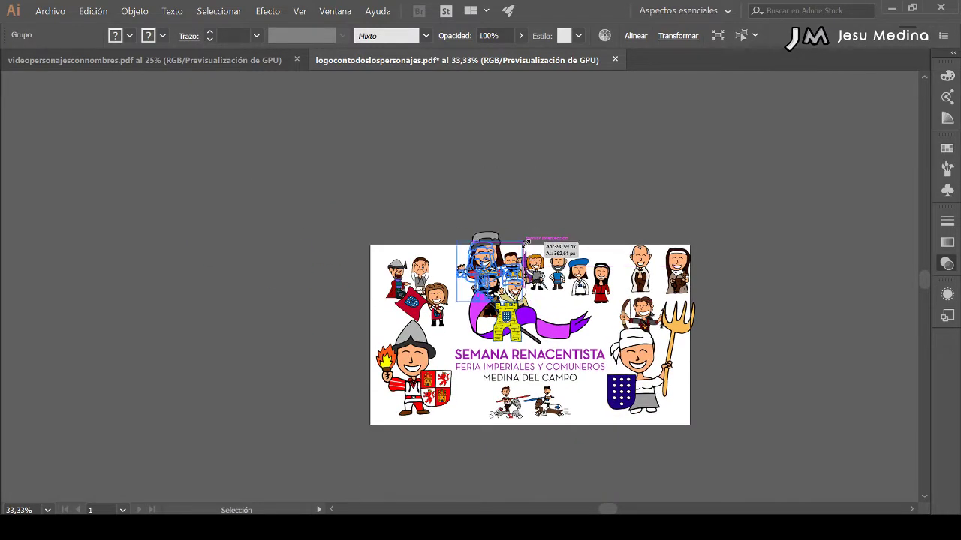
drag(484, 274, 459, 285)
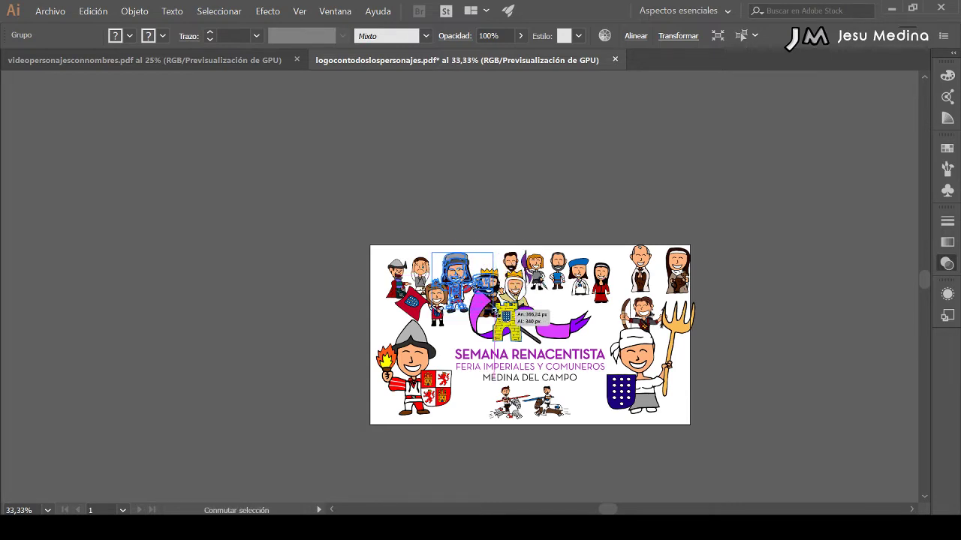
drag(459, 285, 458, 279)
click(514, 216)
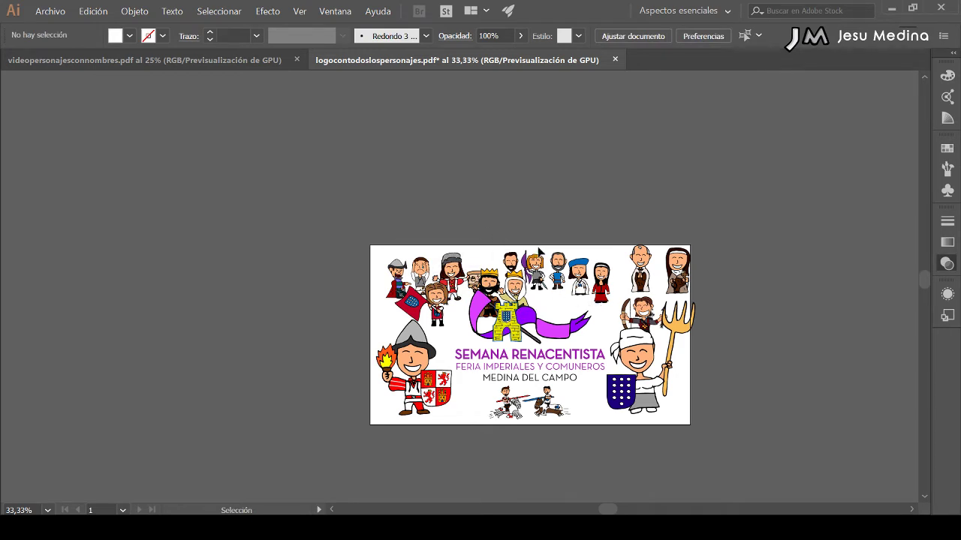
Move the jousting horsemen from the poster's bottom up to its top centre
drag(539, 405, 535, 262)
mouse_move(523, 297)
mouse_down()
mouse_move(636, 270)
mouse_move(662, 223)
mouse_up()
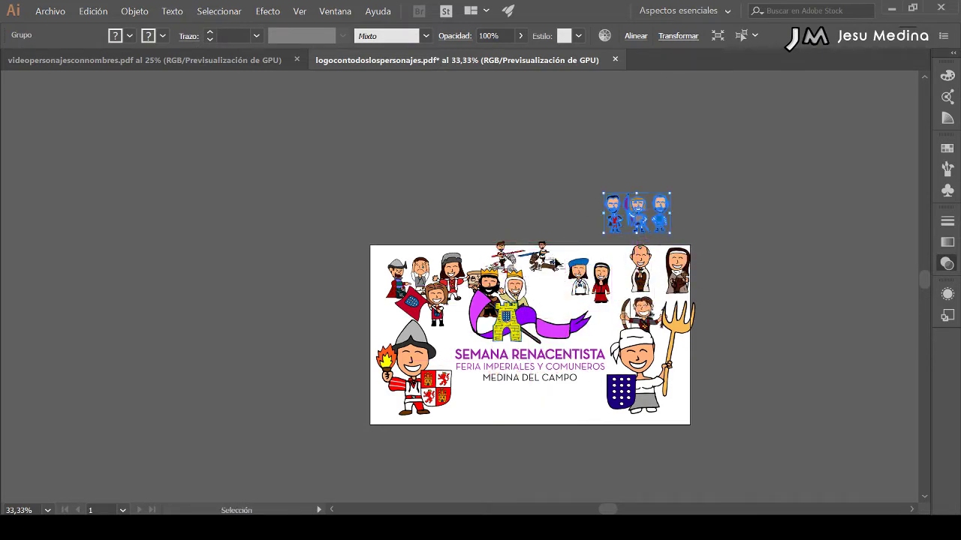
click(585, 233)
mouse_move(534, 264)
mouse_down()
mouse_move(542, 279)
mouse_move(559, 269)
mouse_up()
click(642, 180)
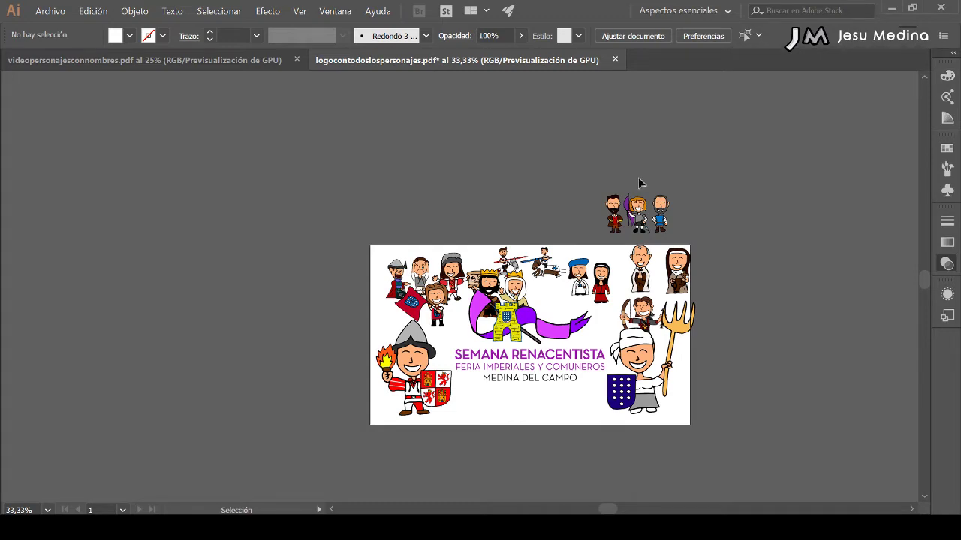
drag(556, 144, 401, 348)
Move the priest and the other three left-hand characters down toward the poster and line them up
scroll(351, 300, down, 5)
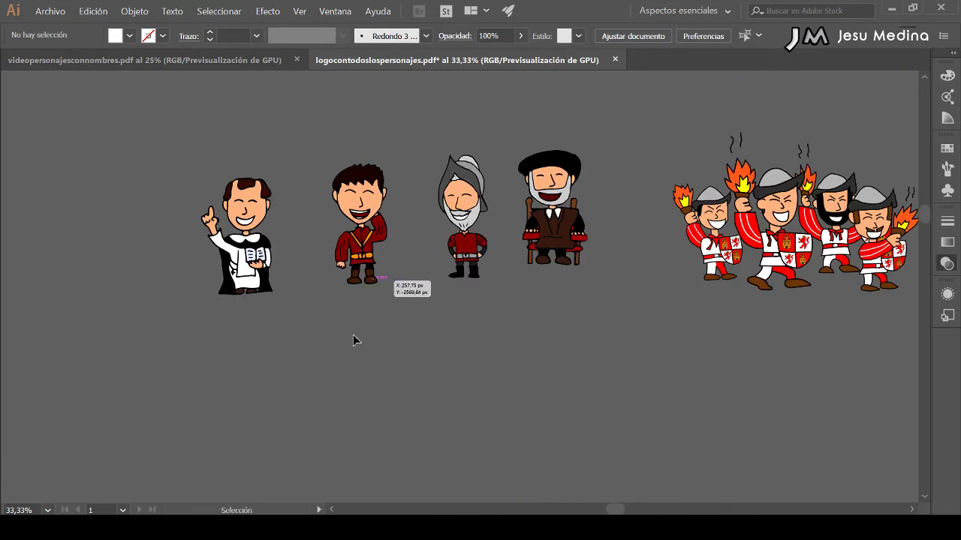
click(254, 270)
drag(254, 270, 316, 441)
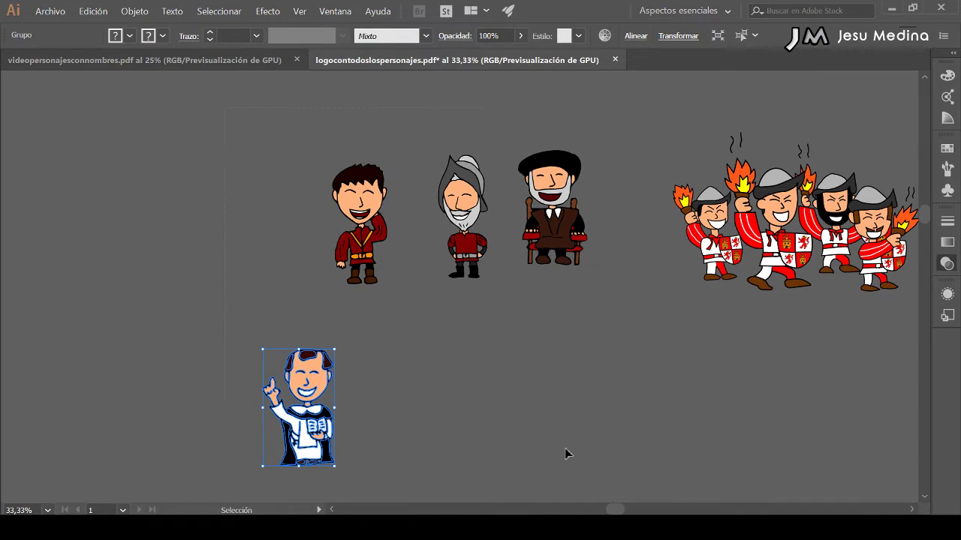
key(ctrl+a)
drag(531, 187, 563, 420)
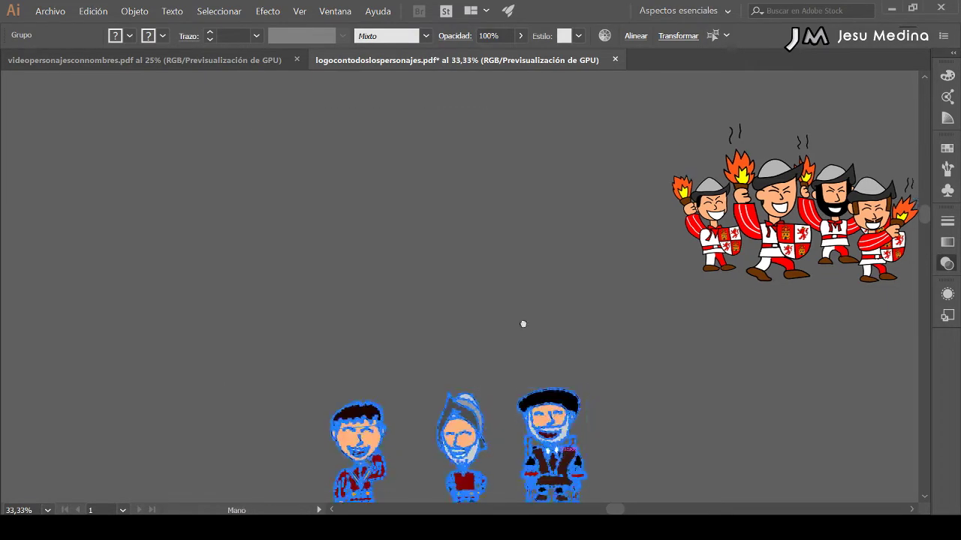
scroll(521, 324, down, 5)
drag(464, 177, 465, 296)
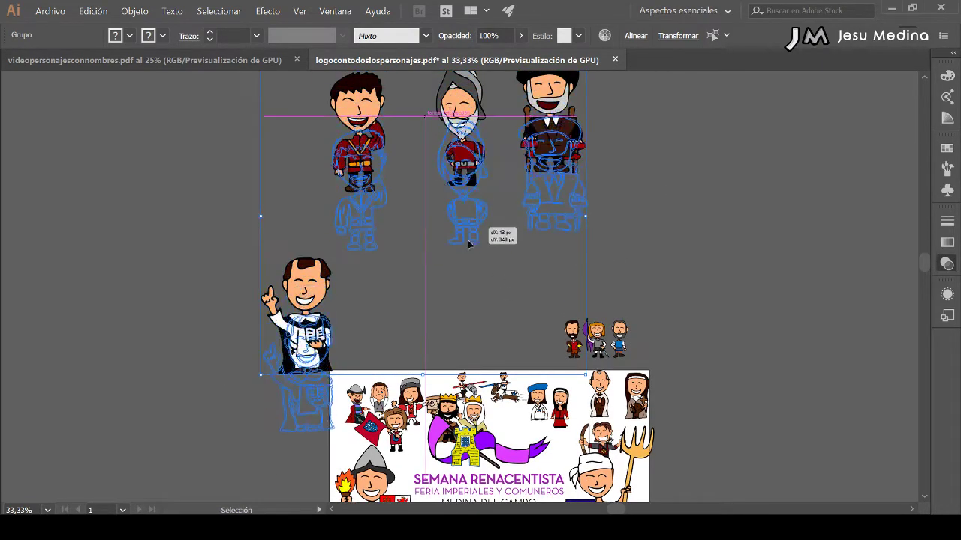
click(314, 347)
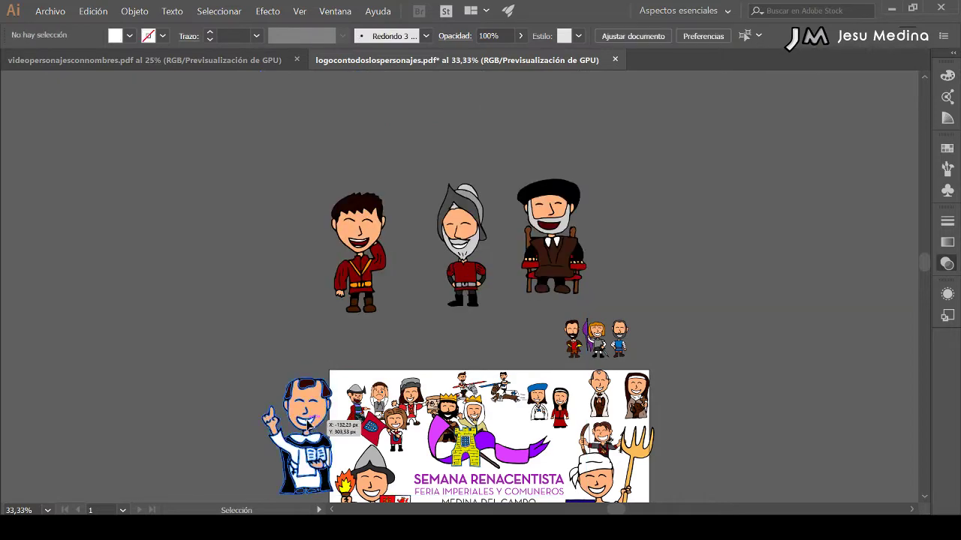
drag(300, 428, 261, 249)
drag(477, 372, 452, 317)
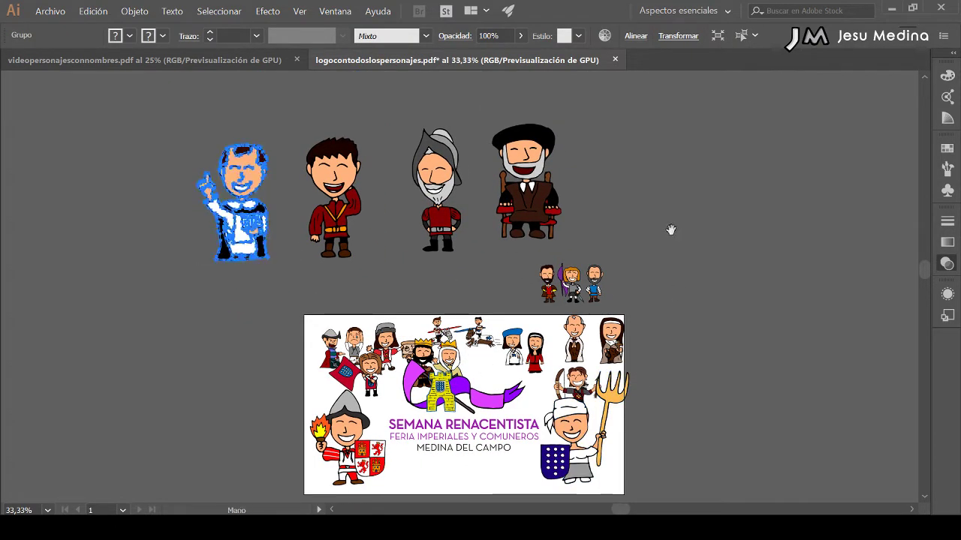
Bring the torch-bearer and pitchfork groups into view and select the torch-bearer group
drag(716, 135, 631, 232)
drag(645, 83, 506, 245)
click(511, 150)
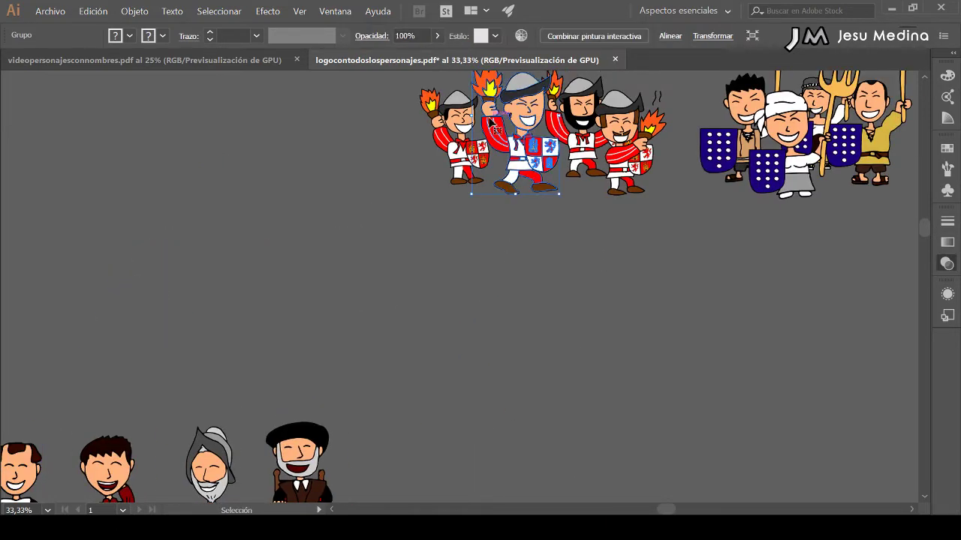
drag(441, 211, 418, 270)
click(640, 281)
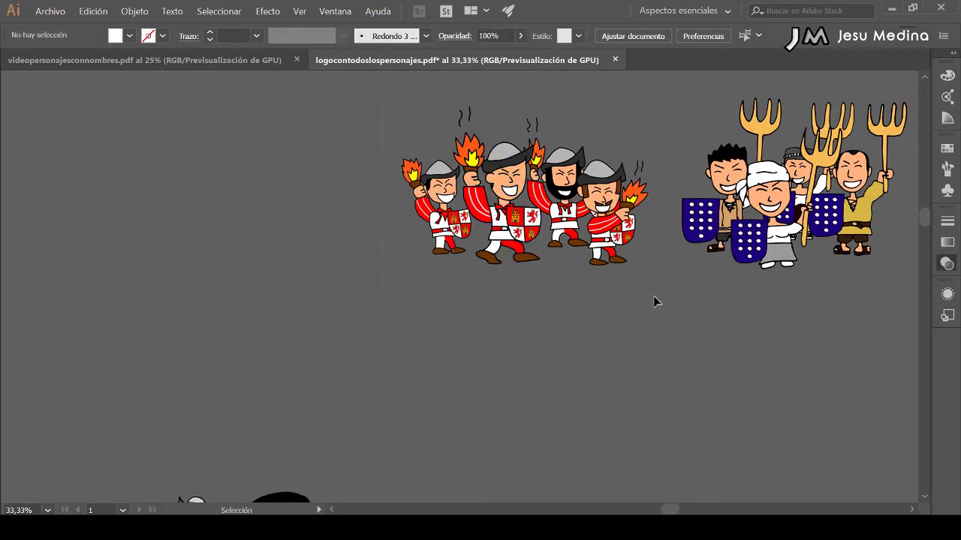
key(ctrl+z)
scroll(654, 295, up, 1)
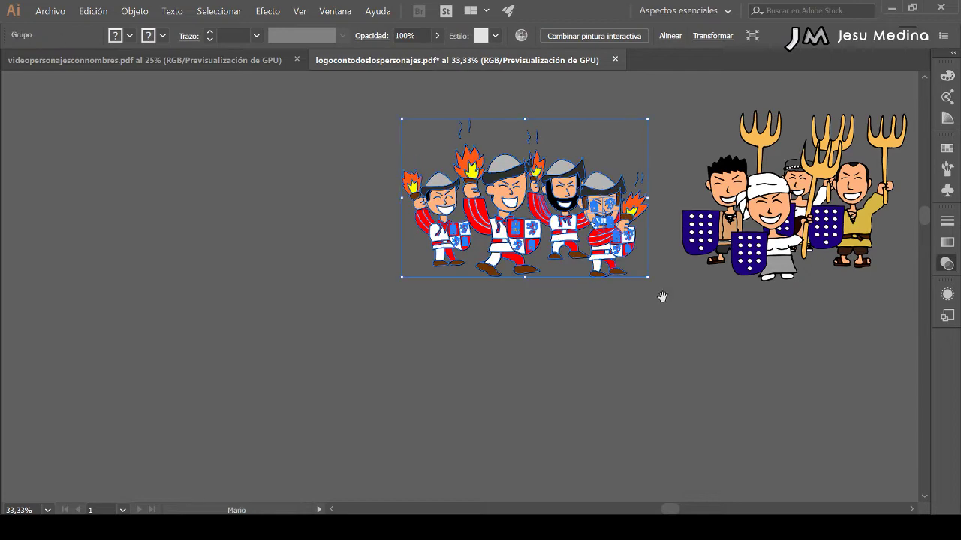
drag(662, 297, 490, 296)
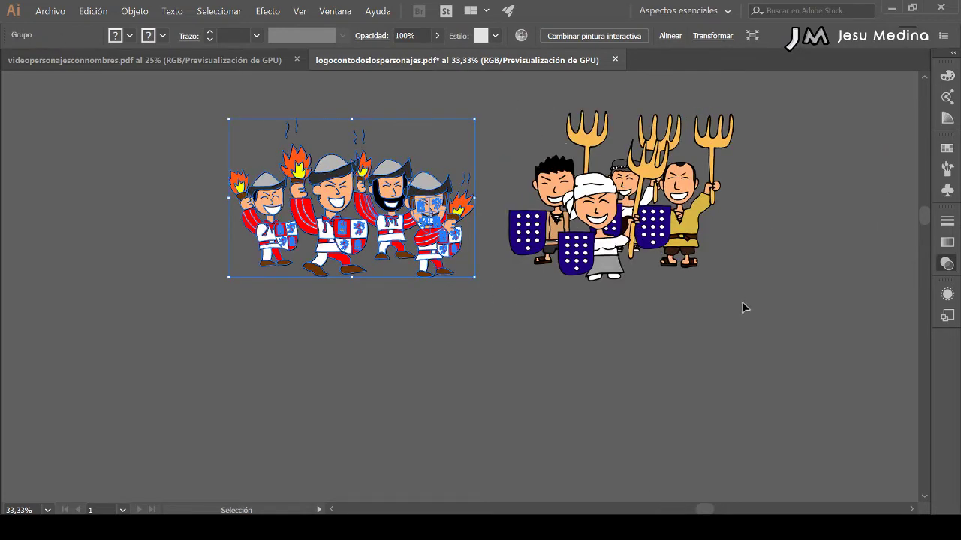
key(ctrl+z)
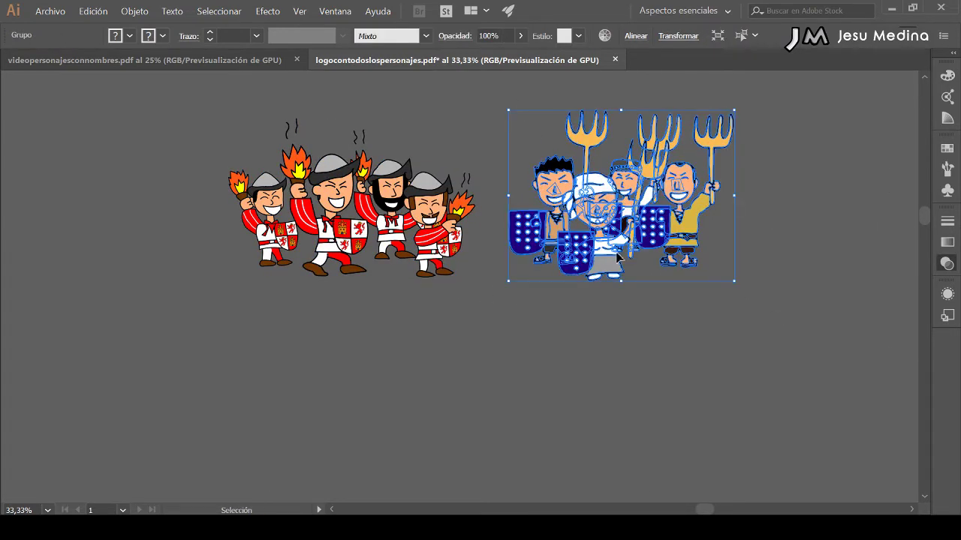
Drag the torch-bearer group down beside the poster's left side, moving the pitchfork group down too
drag(412, 248, 259, 454)
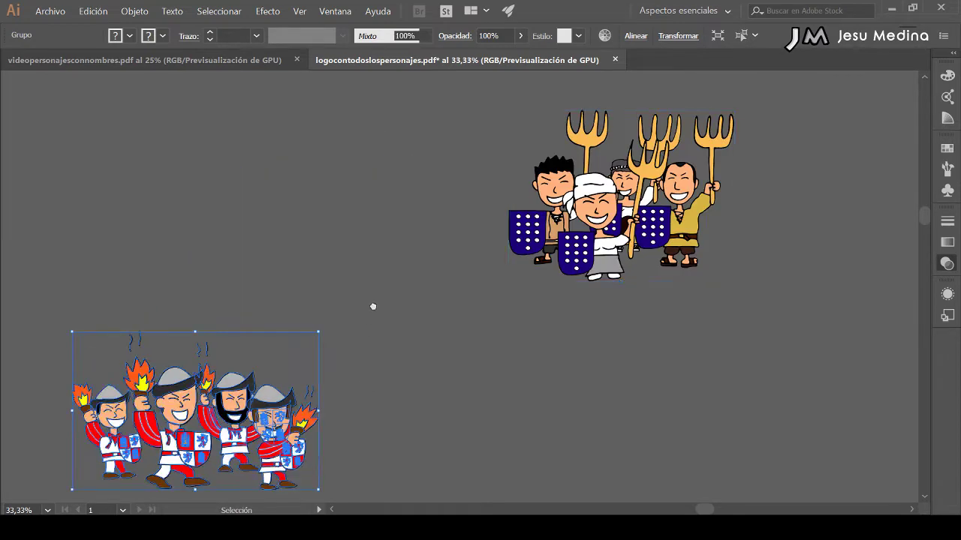
drag(582, 333, 597, 156)
drag(601, 86, 443, 431)
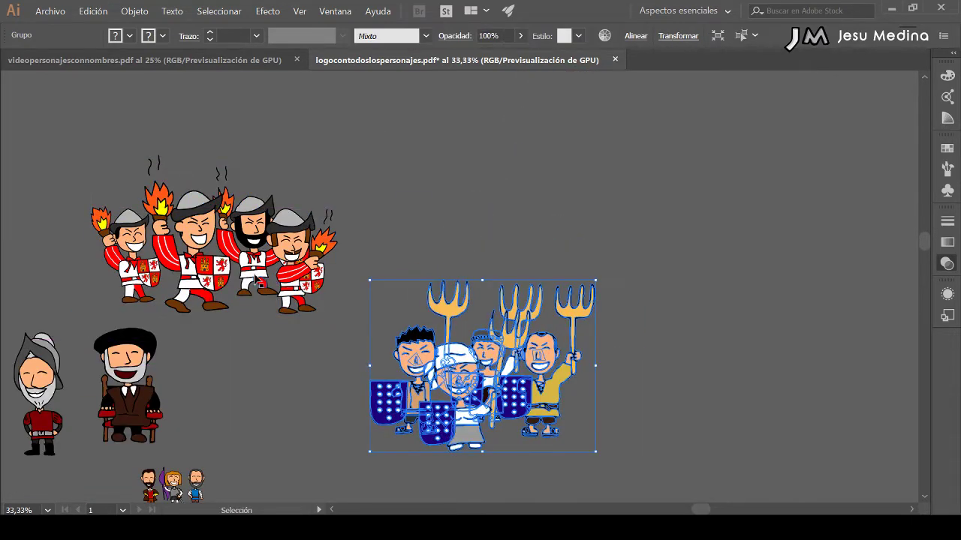
mouse_move(279, 252)
mouse_down()
mouse_move(252, 346)
mouse_move(255, 405)
mouse_move(555, 105)
mouse_up()
drag(517, 132, 119, 316)
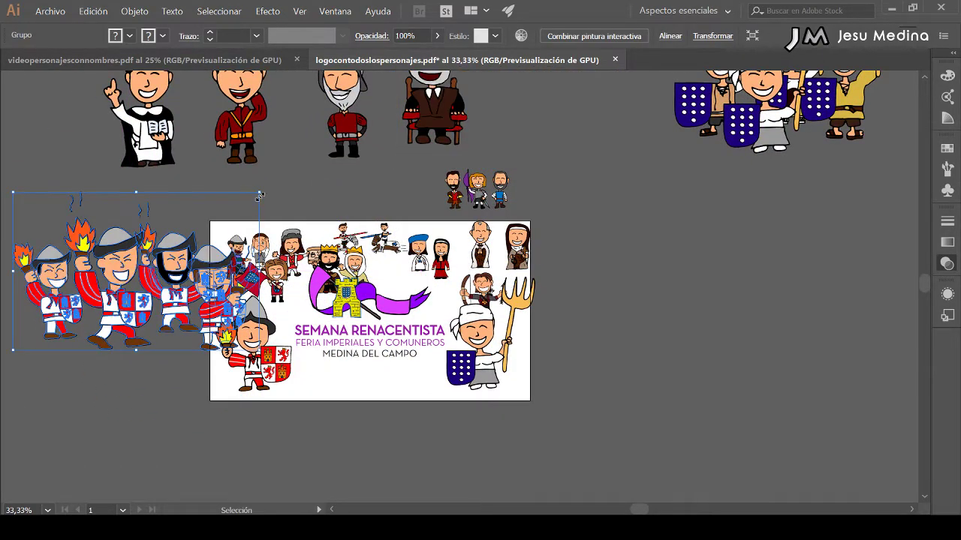
Shrink the torch-bearer group and fit it over the poster's left side above the large torch-bearer
drag(259, 196, 149, 265)
drag(131, 331, 317, 325)
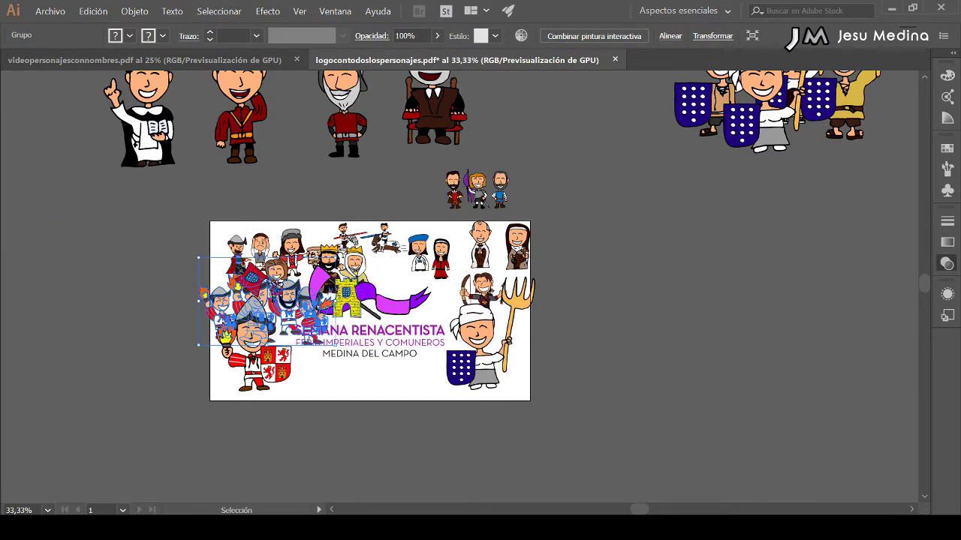
drag(331, 257, 291, 286)
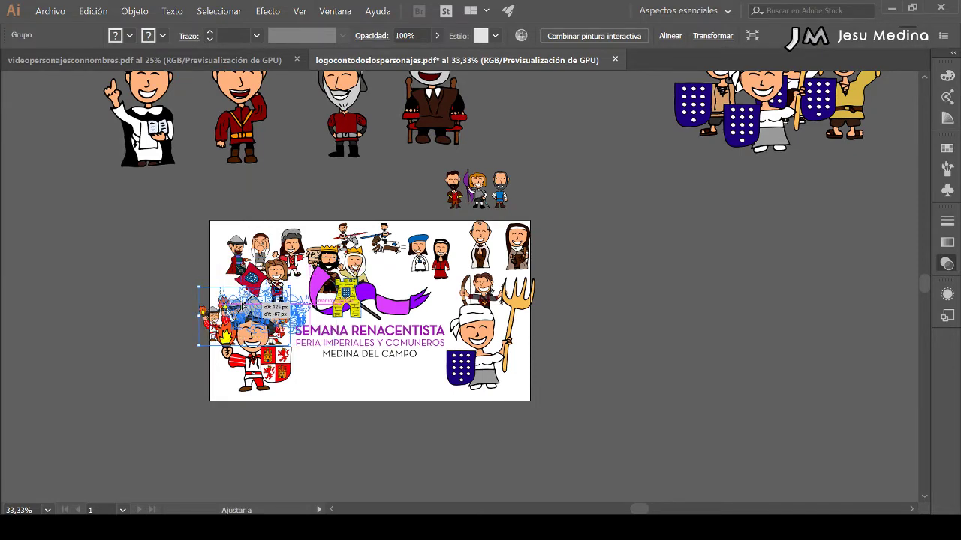
drag(238, 315, 263, 307)
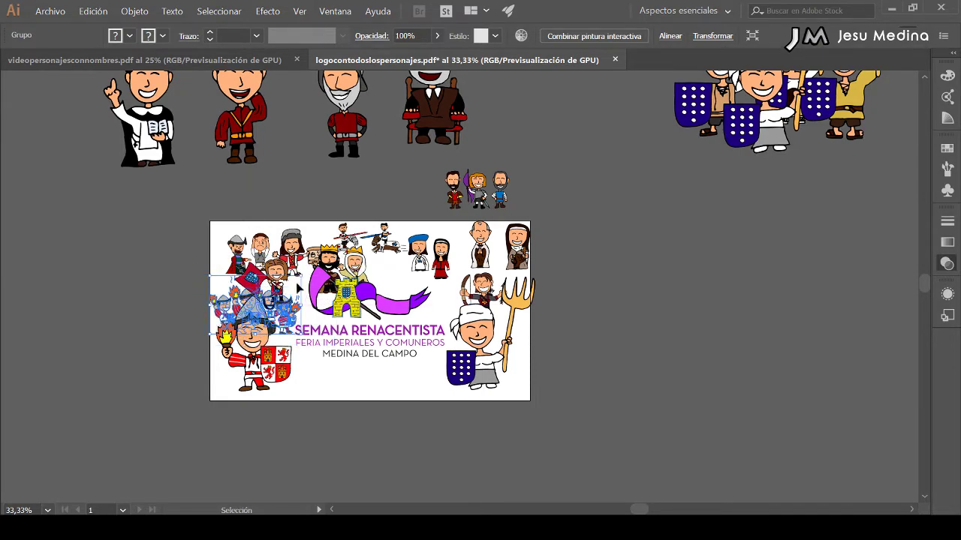
drag(301, 275, 331, 260)
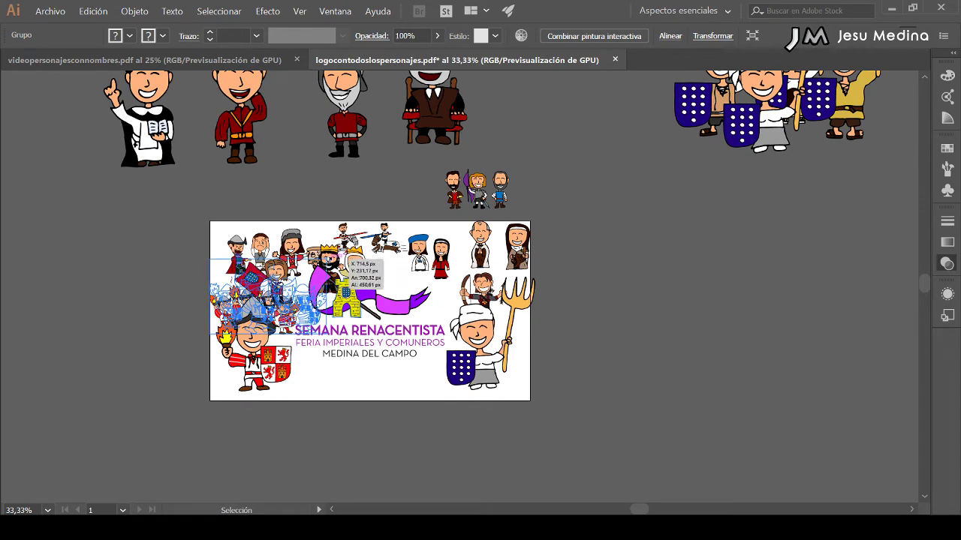
key(ctrl+shift+a)
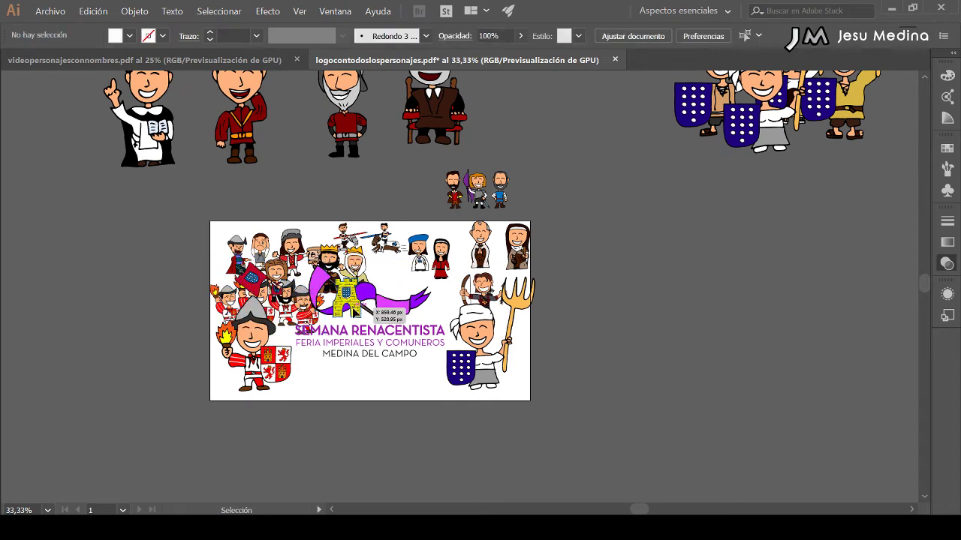
Shrink the castle-and-banner logo slightly, nudge it left, and move it lower on the poster
click(356, 304)
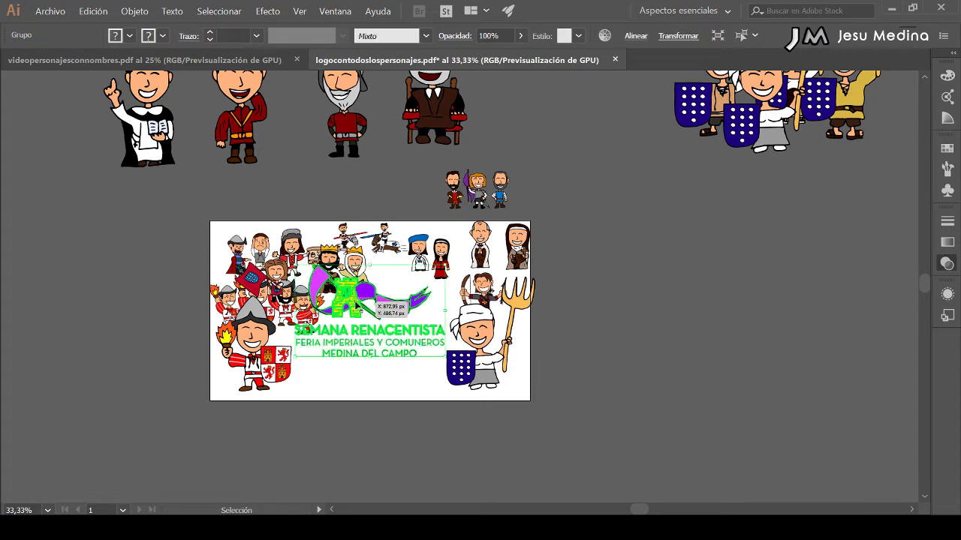
drag(294, 264, 315, 276)
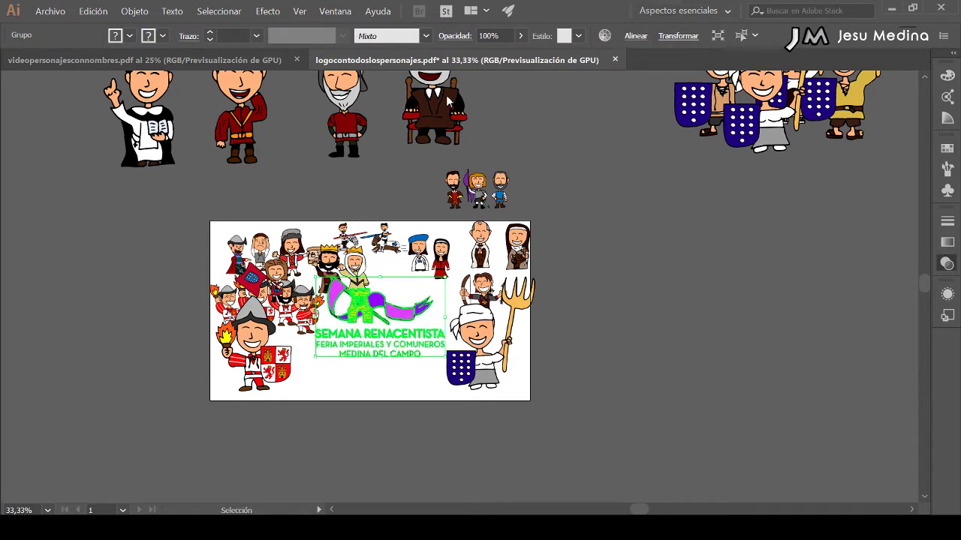
key(shift+Left)
key(shift+Left)
key(shift+Left)
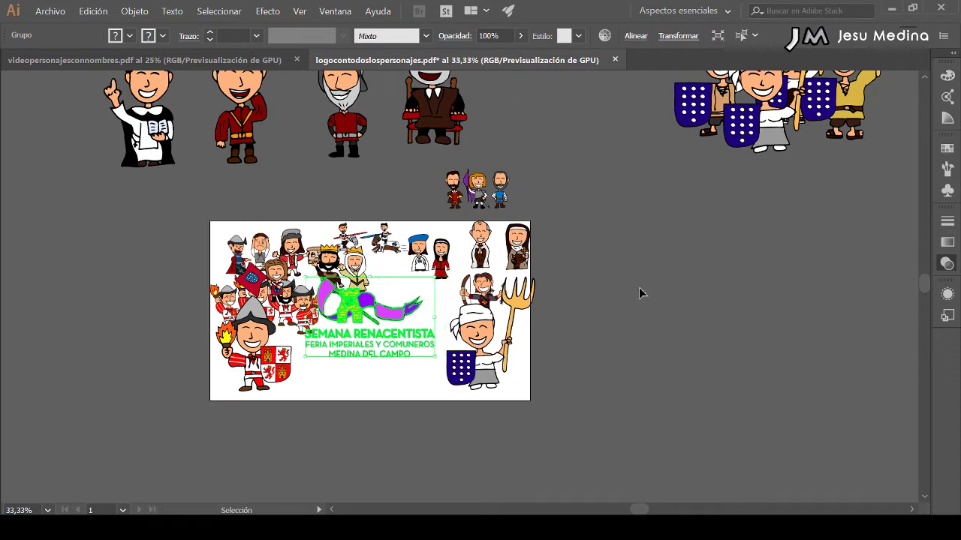
click(620, 320)
drag(265, 278, 279, 278)
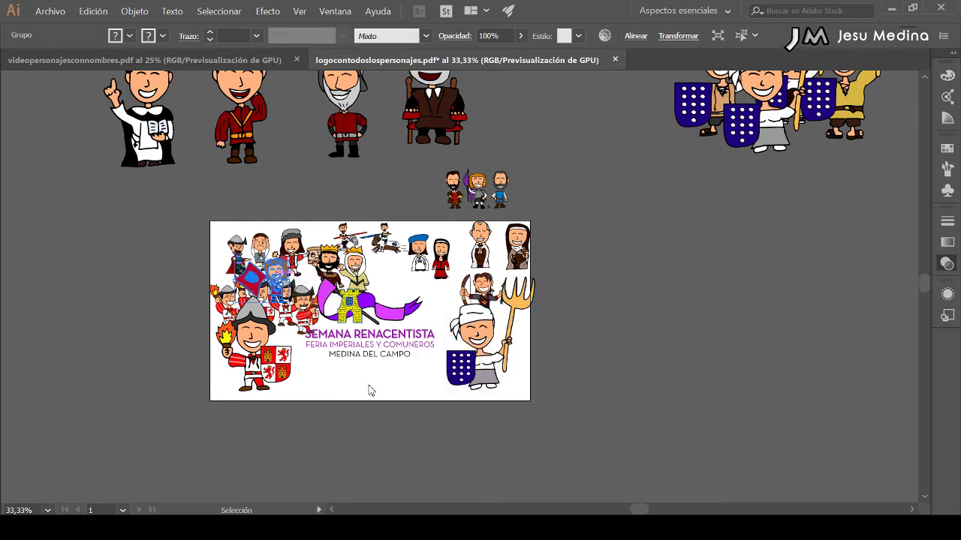
click(608, 345)
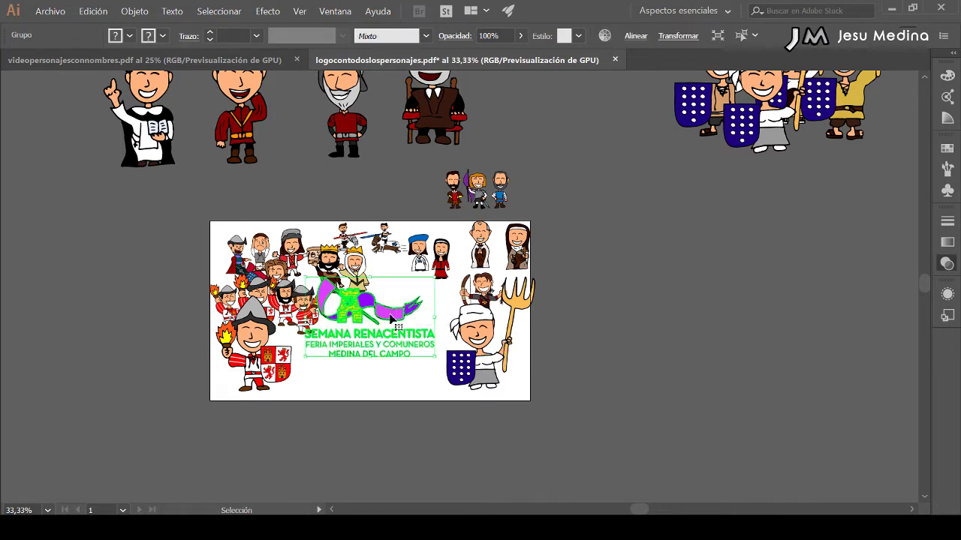
drag(389, 319, 387, 349)
drag(387, 349, 391, 347)
click(594, 358)
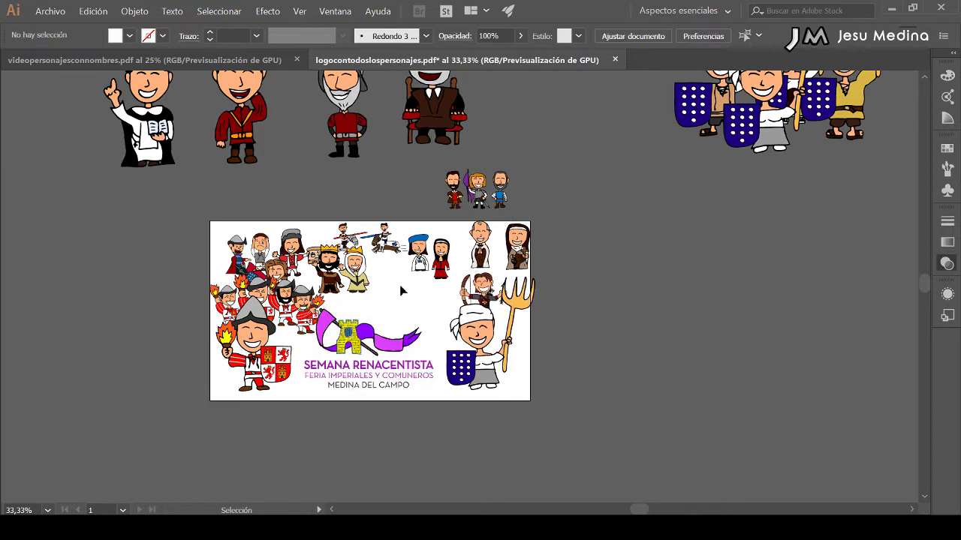
Enlarge the king and queen and set them onto the purple banner above the title
click(354, 276)
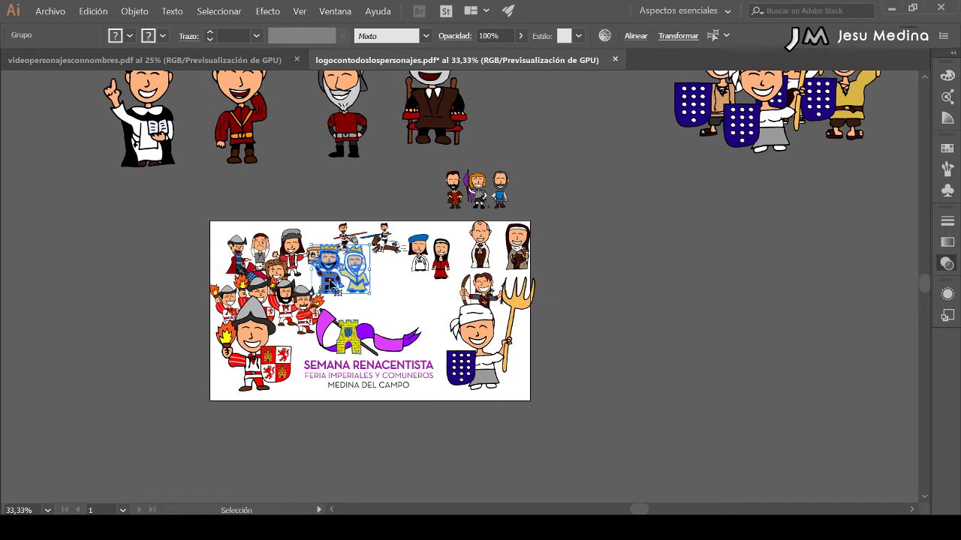
drag(331, 285, 356, 328)
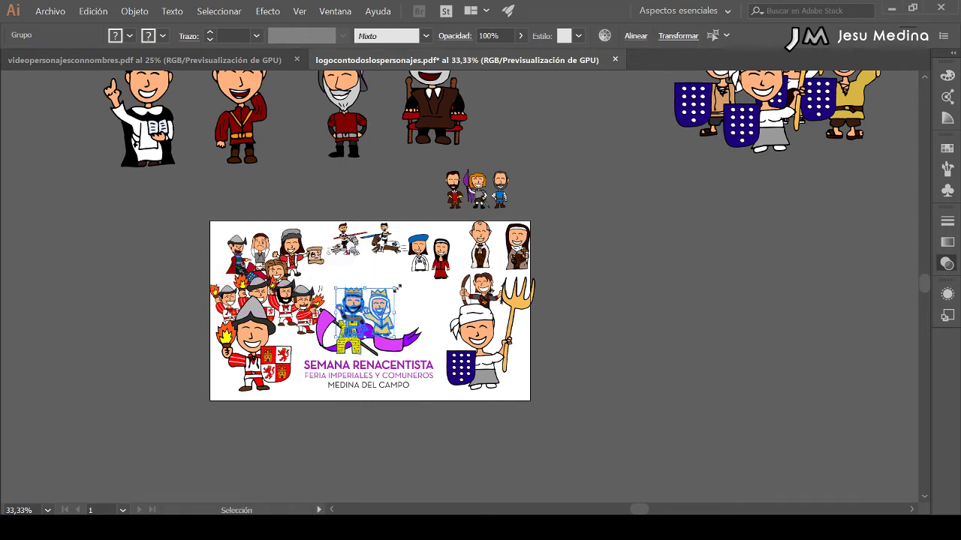
drag(397, 288, 411, 274)
drag(336, 300, 366, 304)
click(409, 304)
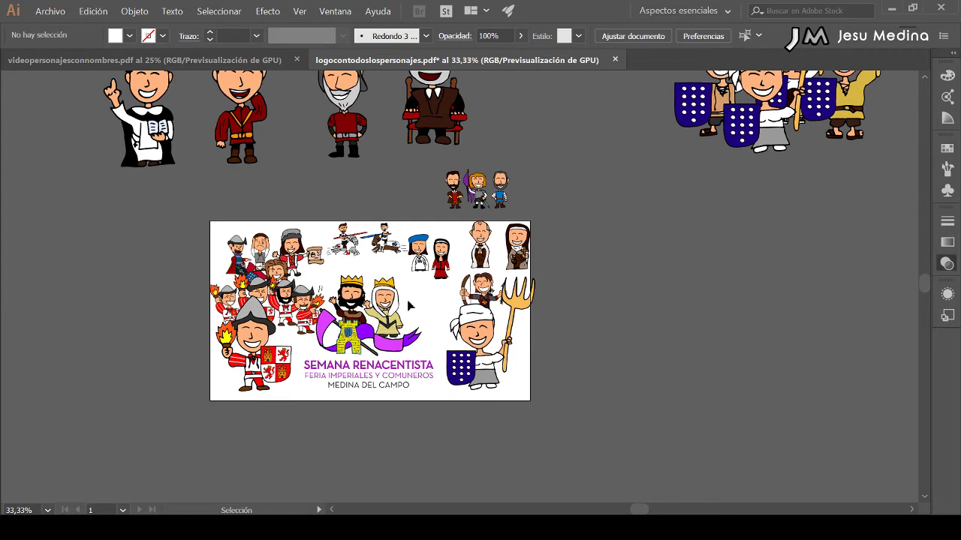
click(394, 320)
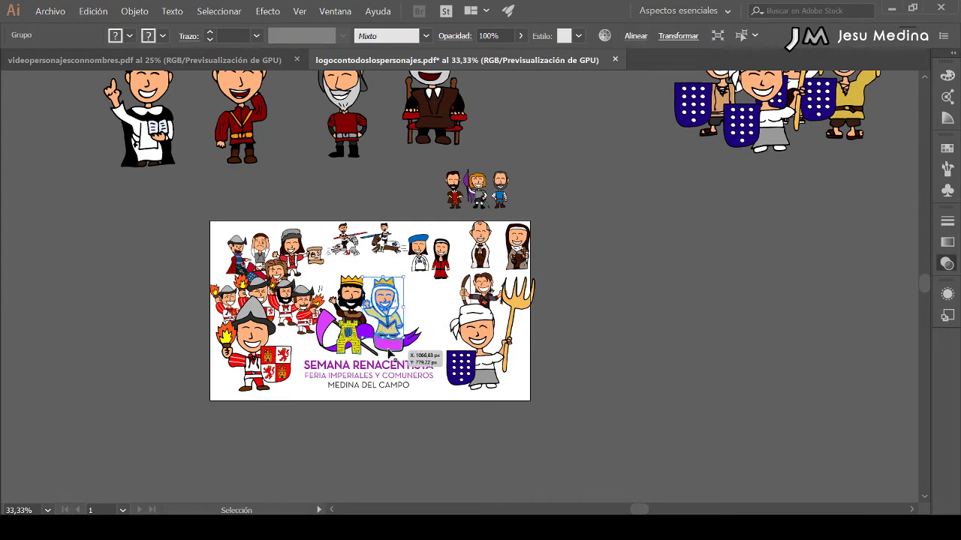
click(757, 411)
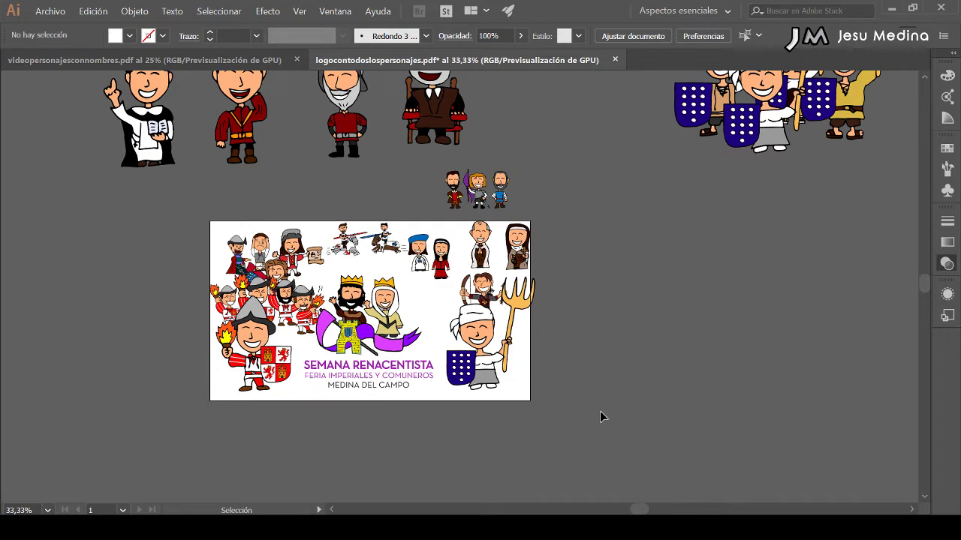
Draw a white Paintbrush outline from the soldier across the king and queen and down around the logo, then select it
key(z)
drag(285, 296, 463, 409)
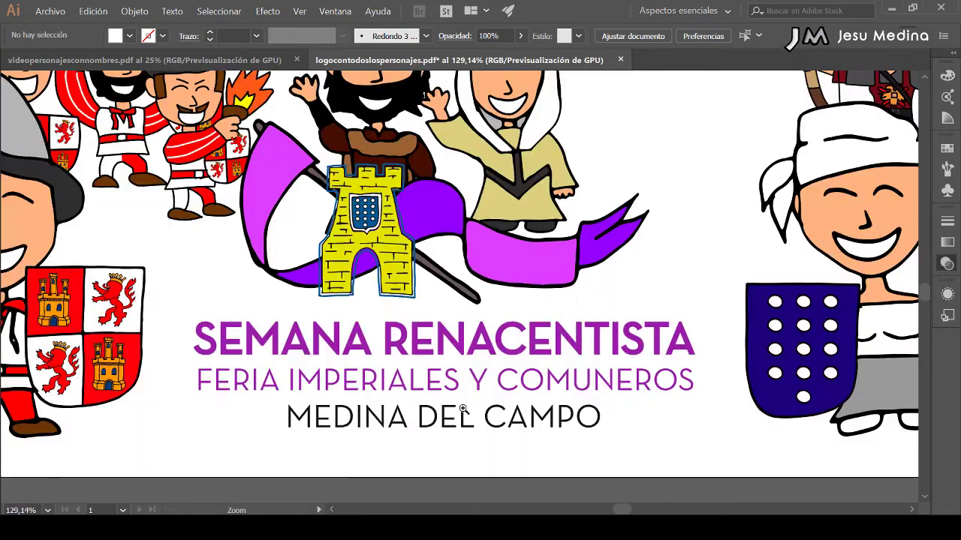
key(h)
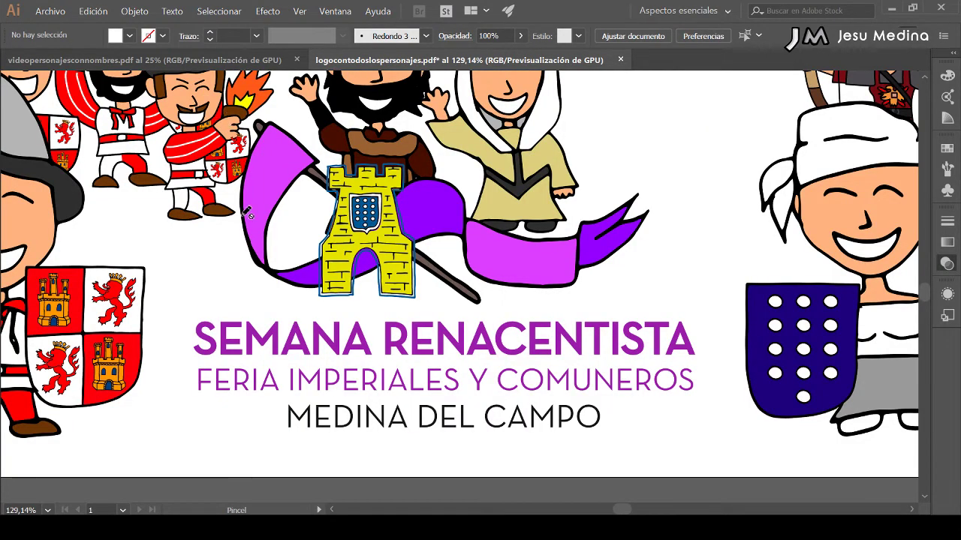
drag(225, 235, 232, 294)
key(b)
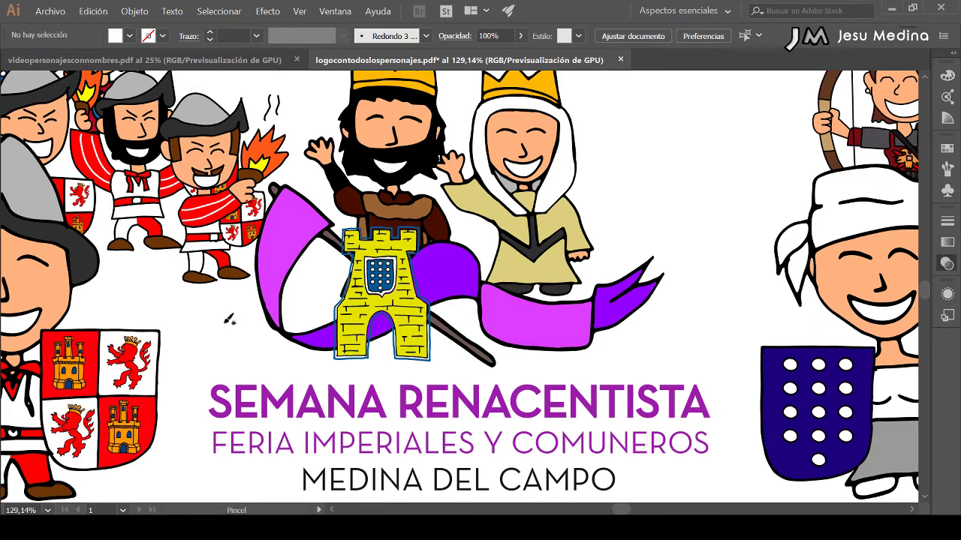
drag(219, 254, 418, 204)
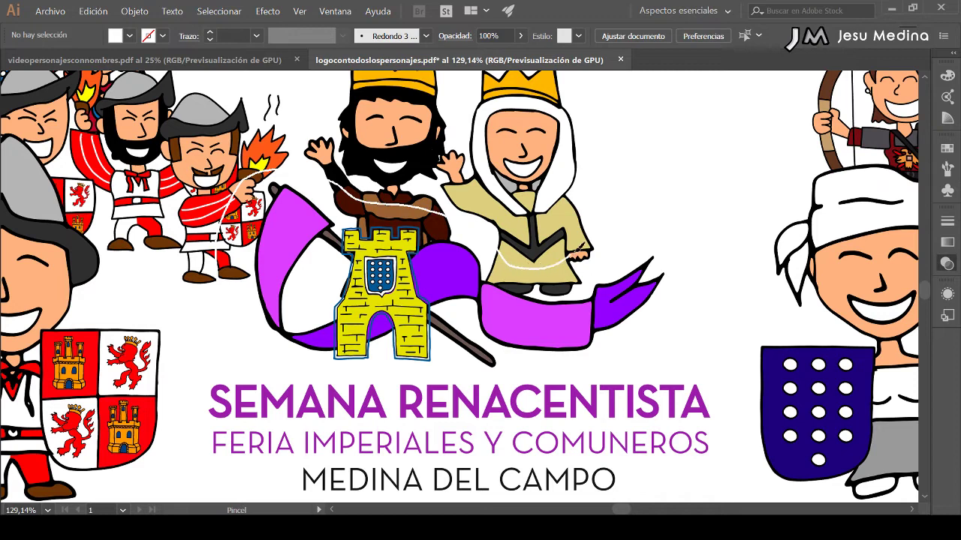
drag(419, 204, 587, 248)
drag(220, 247, 217, 282)
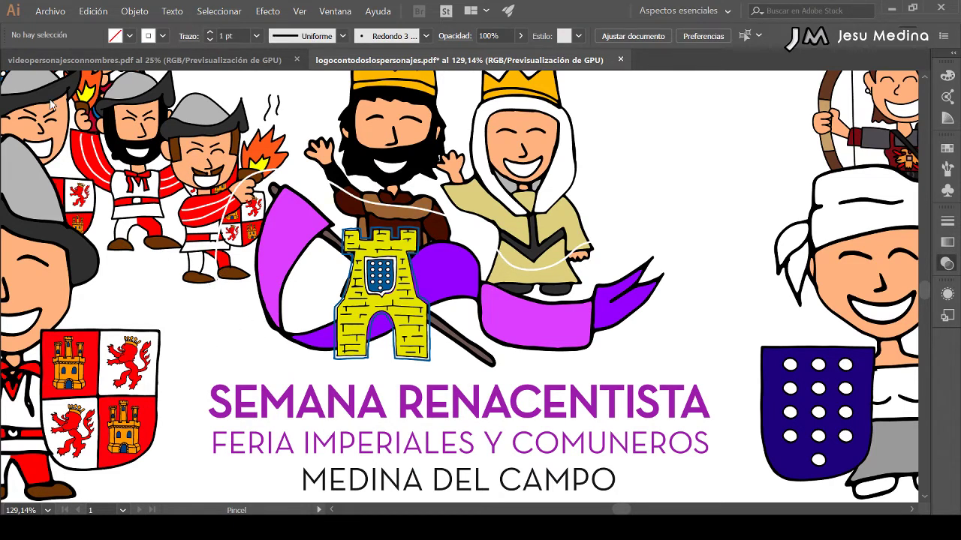
key(v)
click(366, 180)
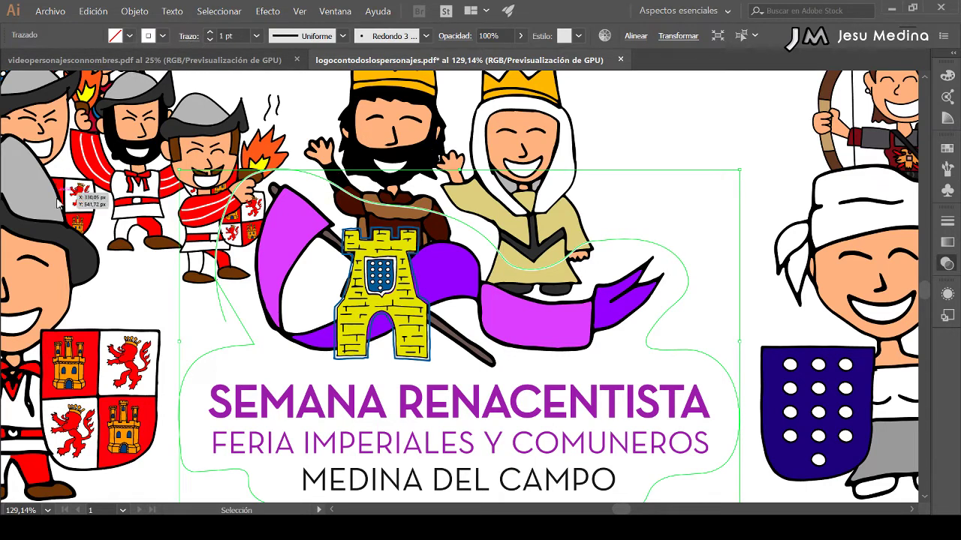
Fill the freehand outline white and send it behind the logo artwork
key(shift+x)
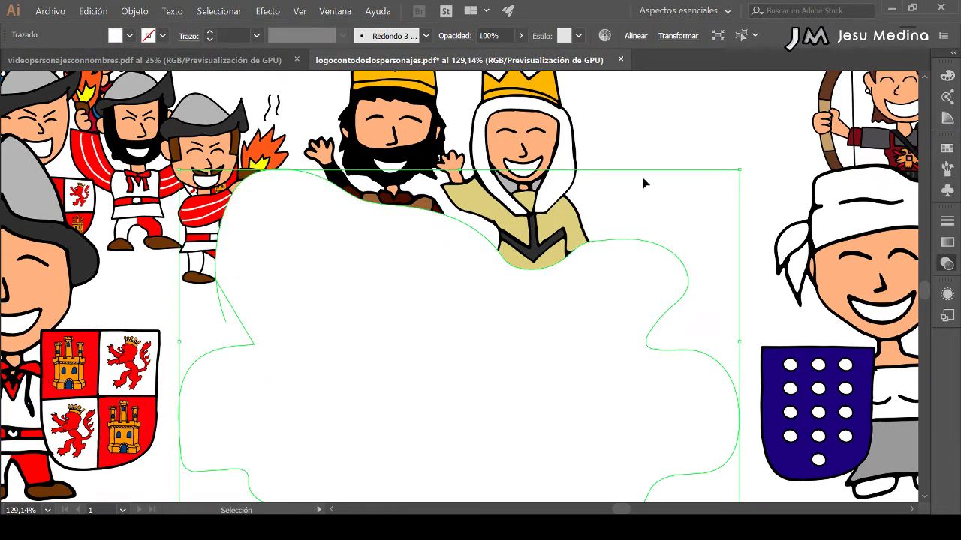
click(634, 217)
click(612, 289)
key(ctrl+[)
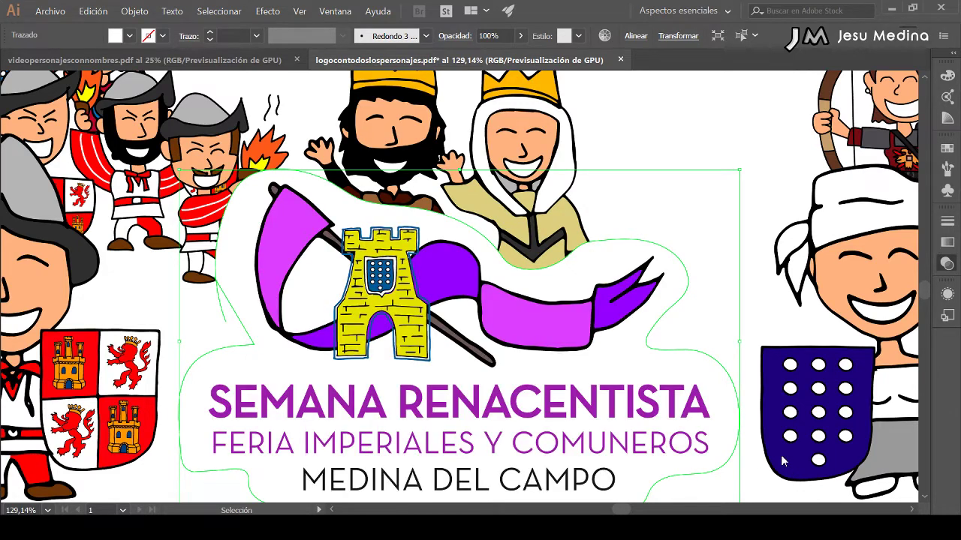
click(686, 197)
Zoom out to the whole artboard and reselect the white cloud shape behind the logo
key(z)
alt+click(466, 316)
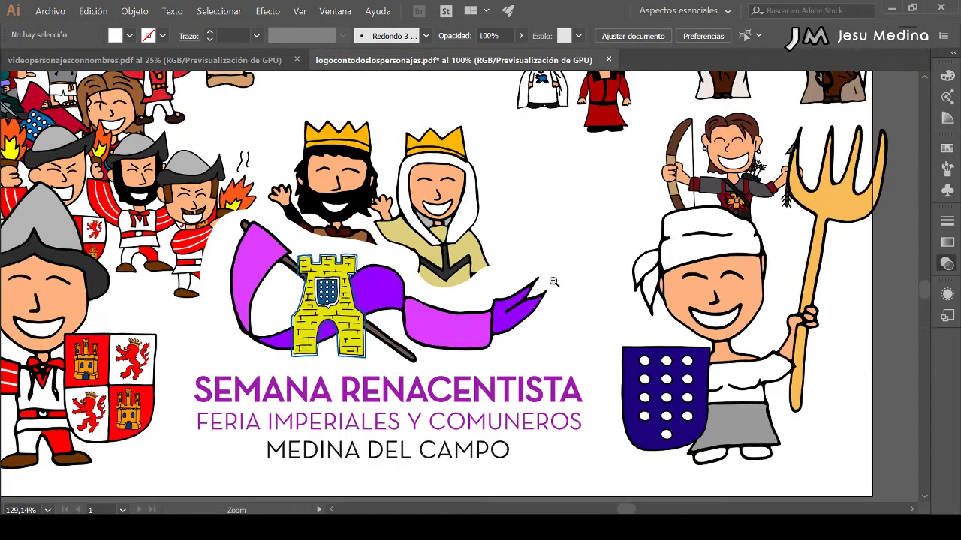
alt+click(466, 316)
scroll(376, 255, down, 1)
key(v)
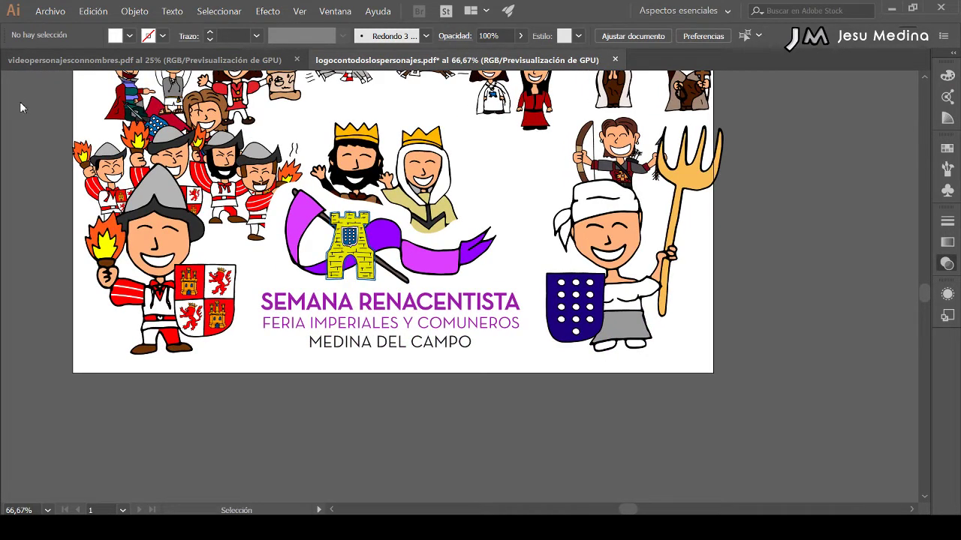
click(332, 209)
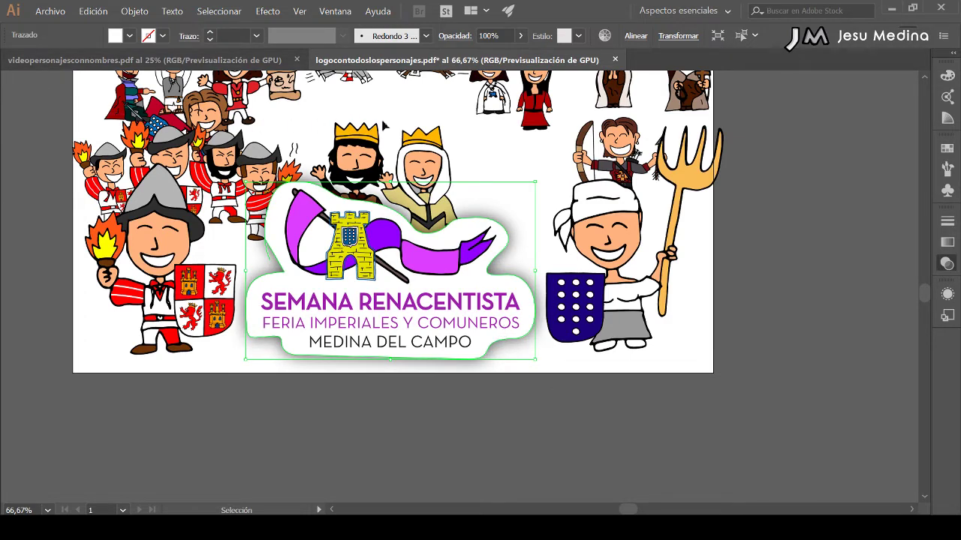
Give the cloud badge a 3 pt black outline
click(483, 146)
click(489, 288)
click(211, 37)
click(211, 34)
click(211, 33)
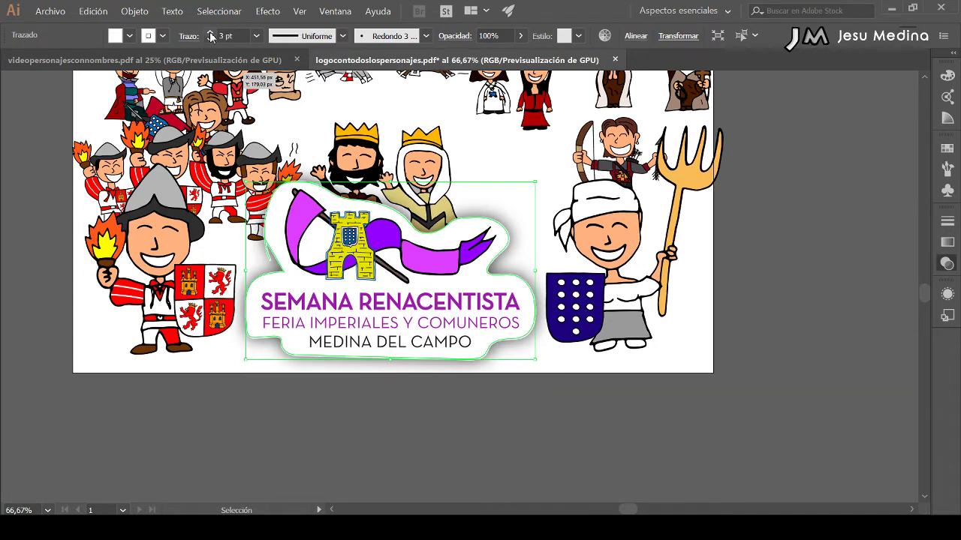
click(211, 33)
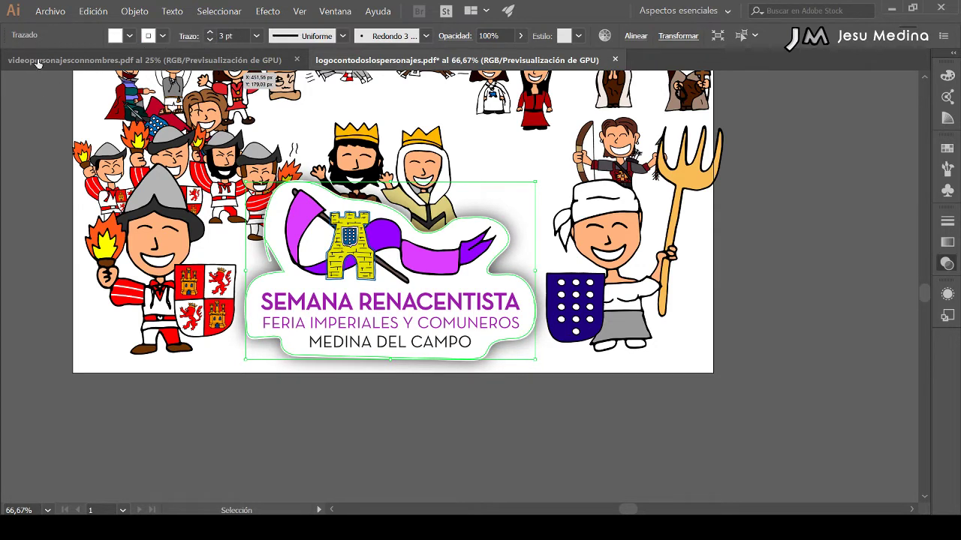
key(d)
click(495, 171)
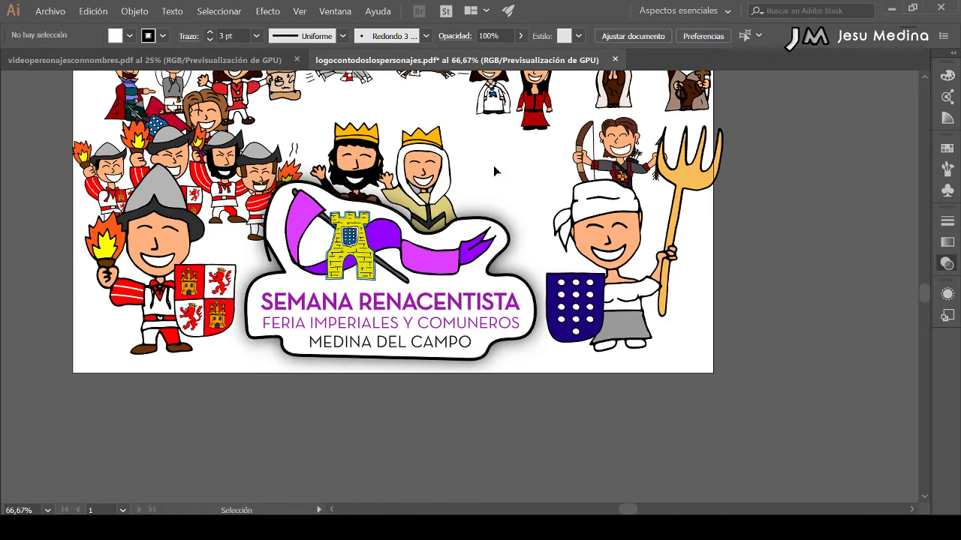
Scale the cloud badge up slightly from its top-right corner
click(482, 224)
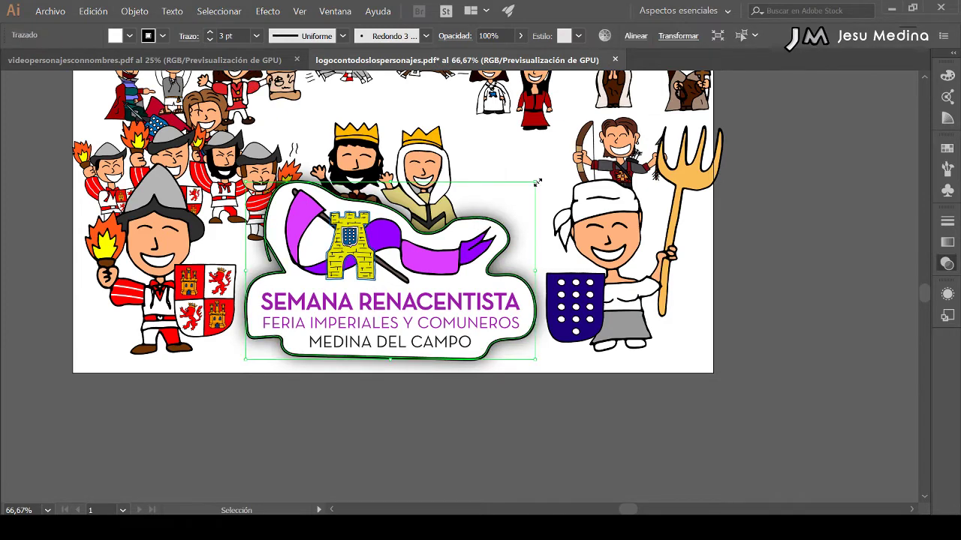
drag(537, 183, 544, 180)
click(497, 157)
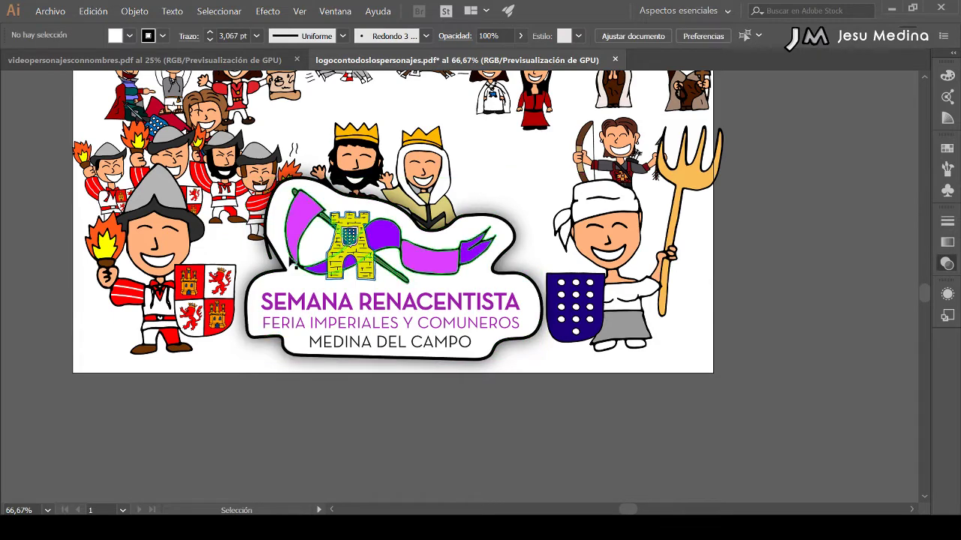
Reshape the cloud outline by moving an anchor point and pulling out curve handles
key(a)
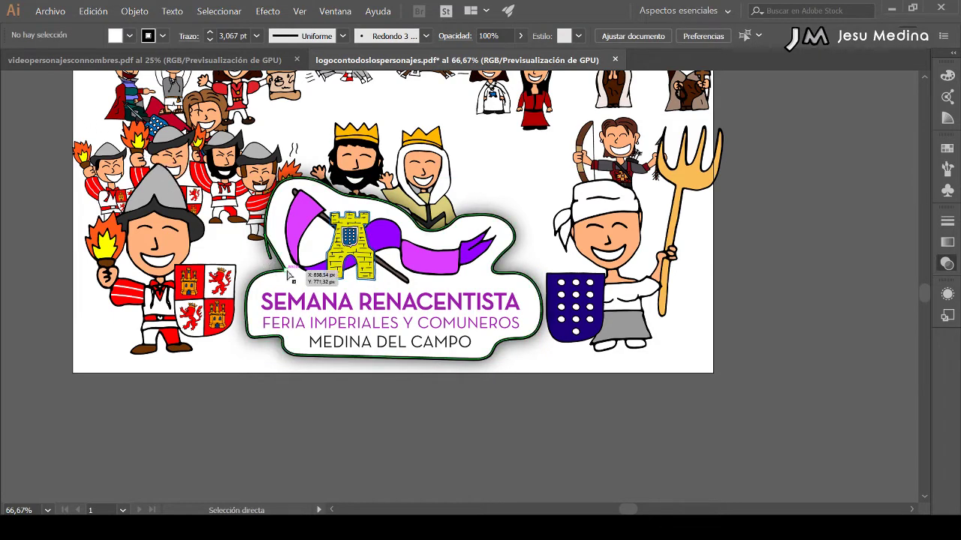
click(272, 245)
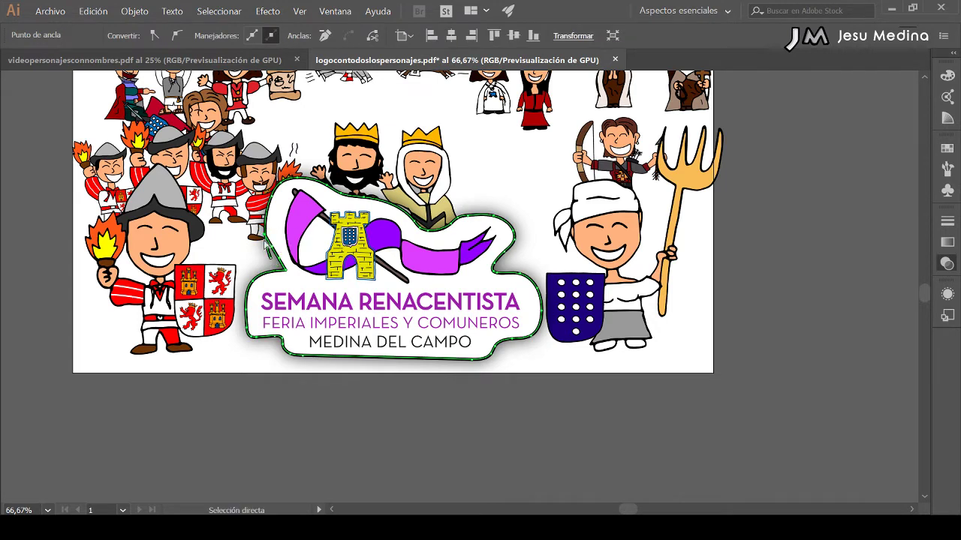
click(269, 253)
drag(270, 256, 286, 271)
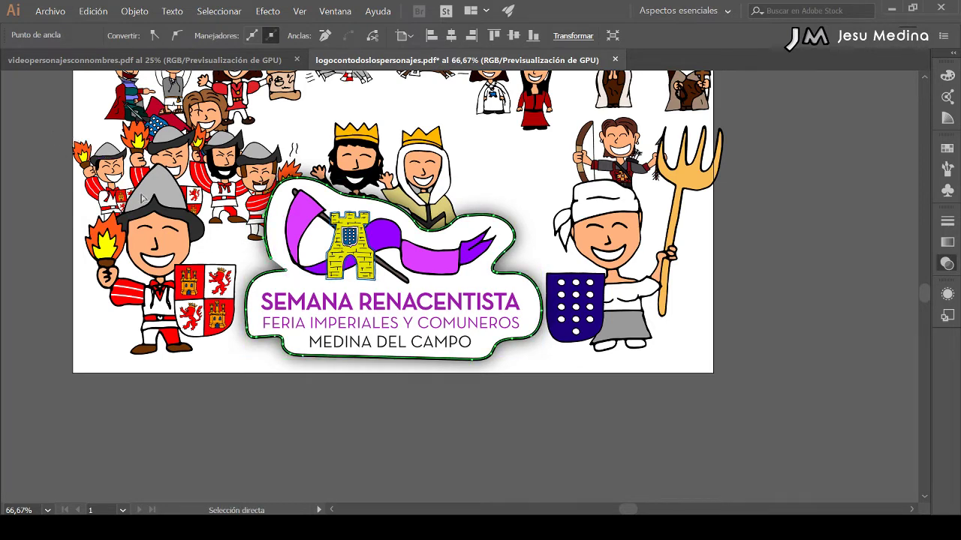
key(p)
drag(272, 259, 273, 267)
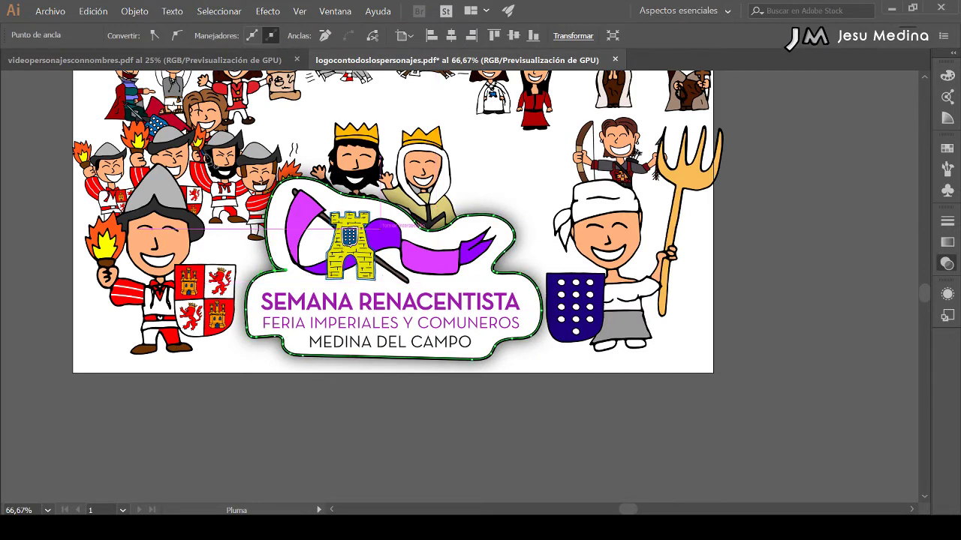
key(v)
Enlarge the cloud badge a little more from its corner, then deselect it
click(232, 419)
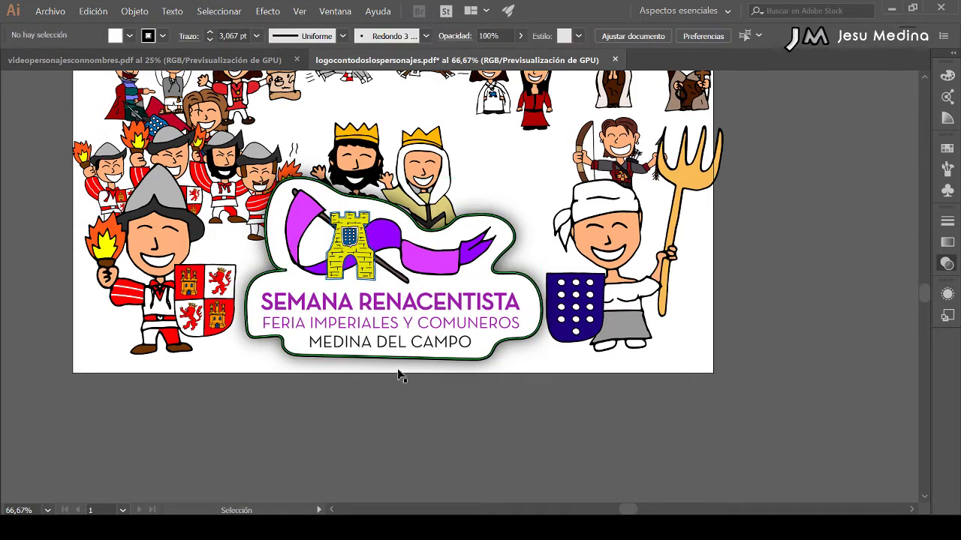
click(375, 361)
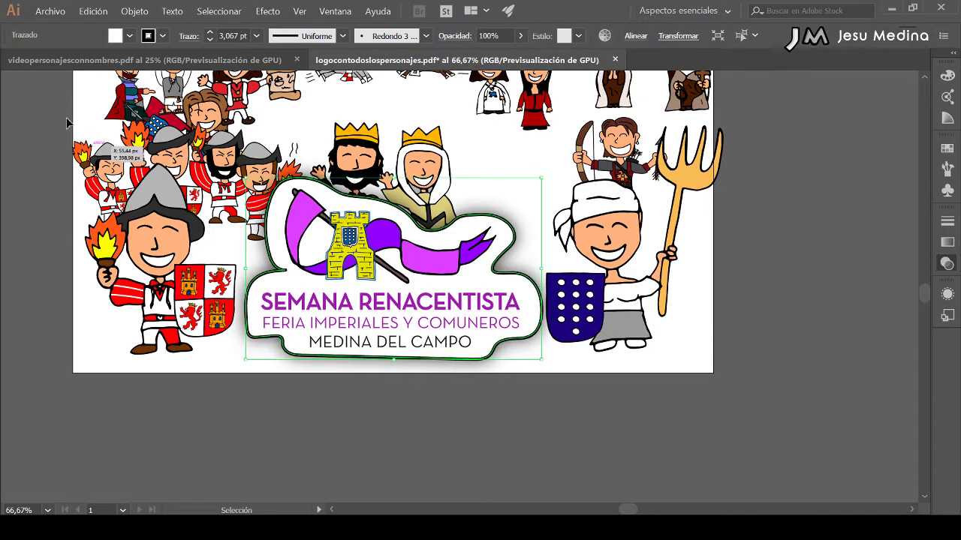
key(a)
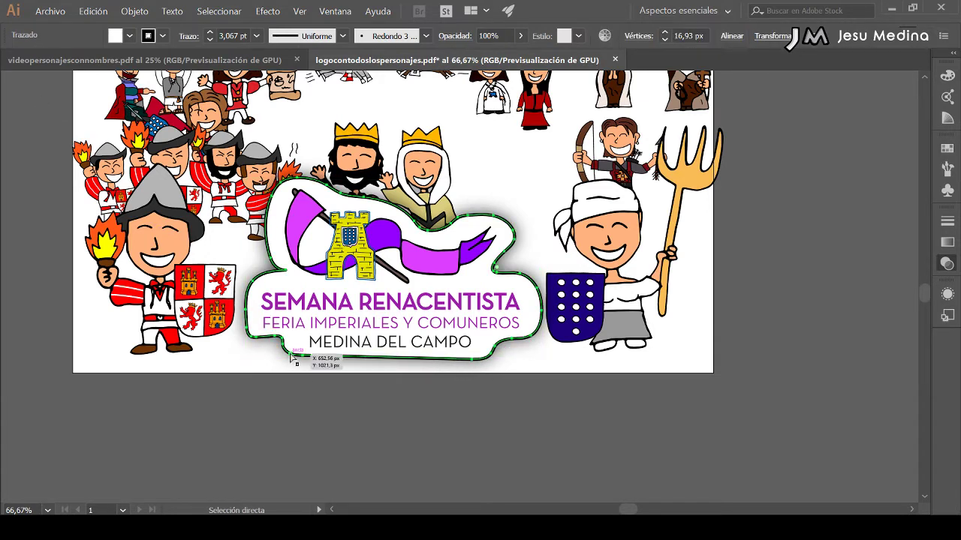
key(v)
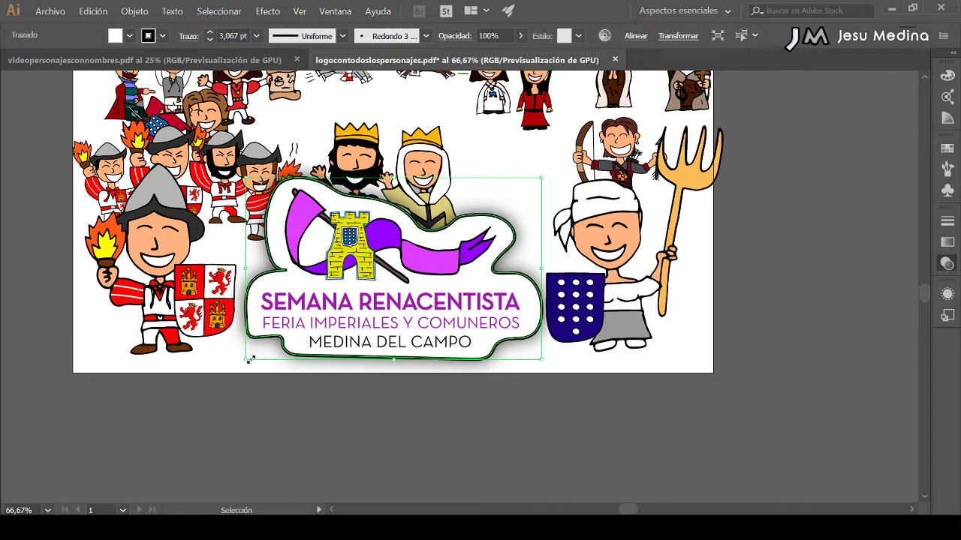
drag(241, 363, 239, 364)
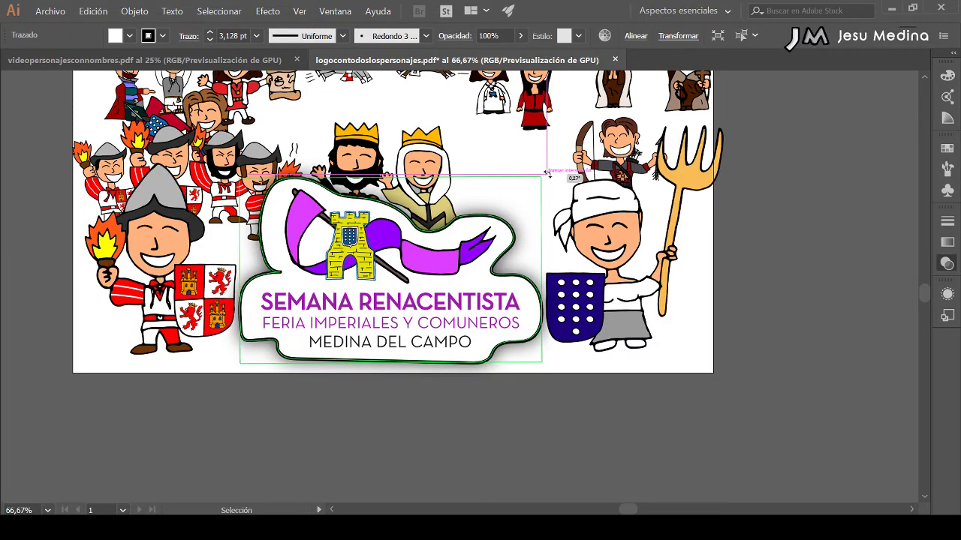
drag(542, 181, 547, 174)
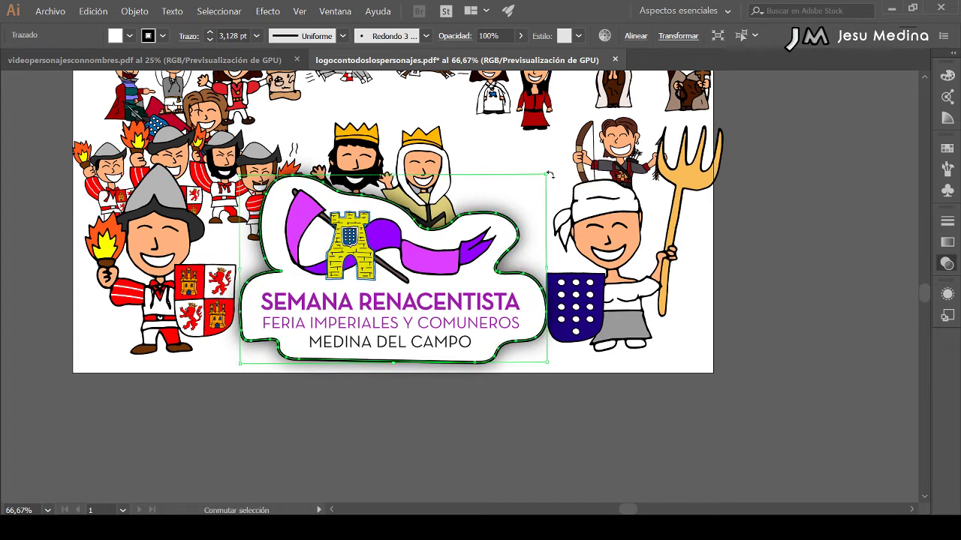
click(699, 252)
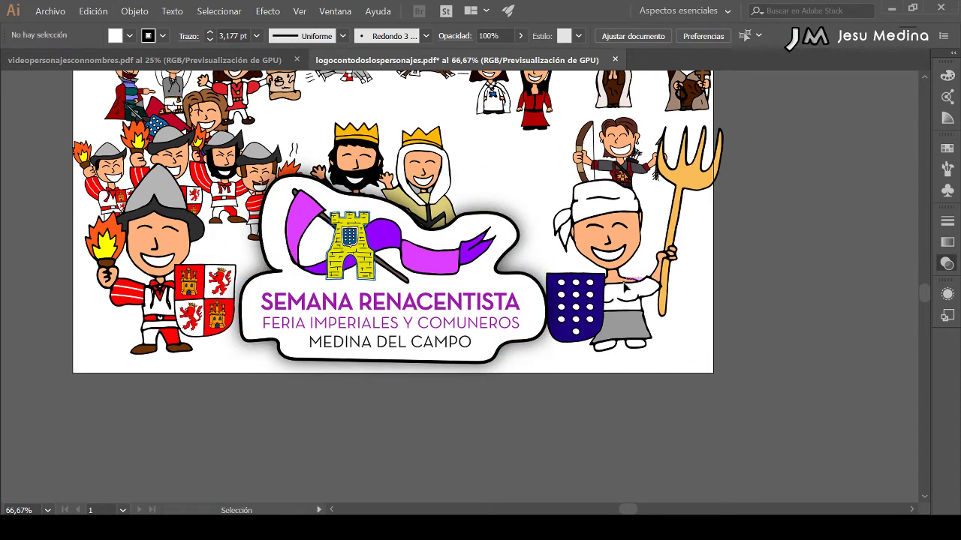
Zoom out to the whole artboard and check the castle logo group selection
scroll(586, 315, up, 3)
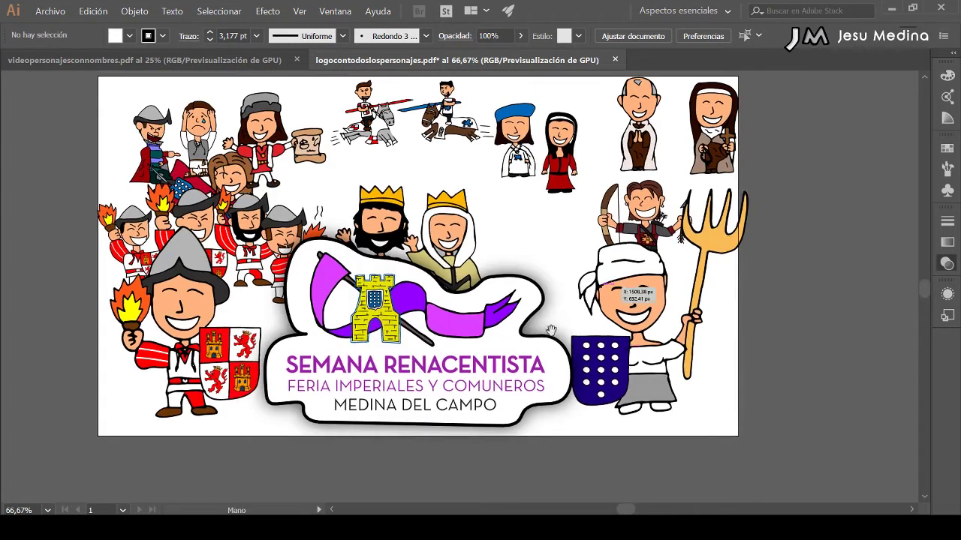
scroll(553, 353, up, 1)
key(z)
alt+click(310, 259)
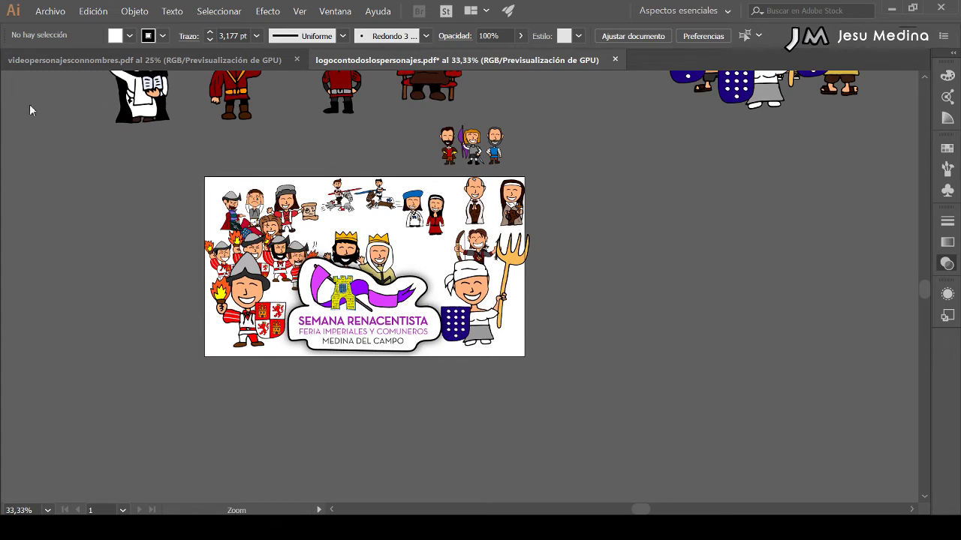
key(v)
drag(353, 294, 358, 248)
click(432, 256)
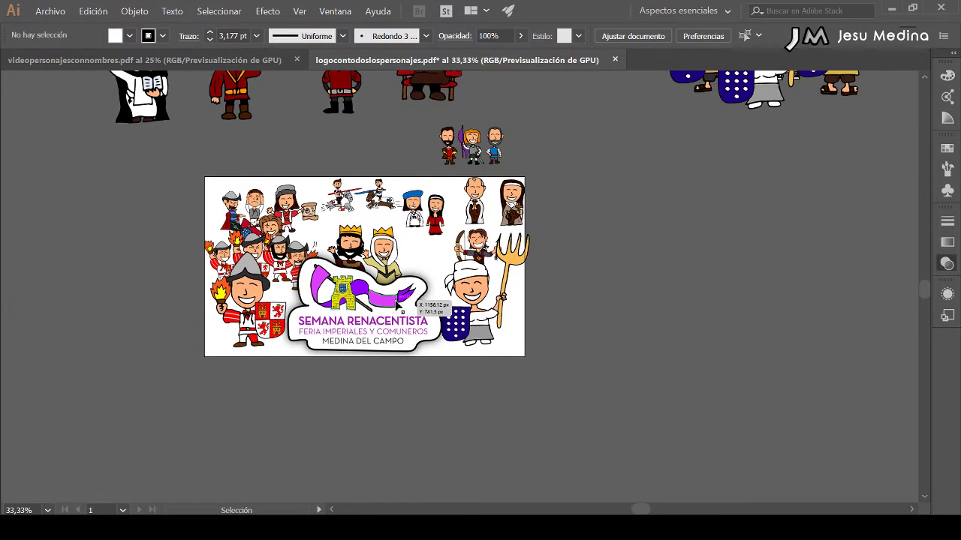
Move the white cloud badge straight down below the artboard
click(412, 304)
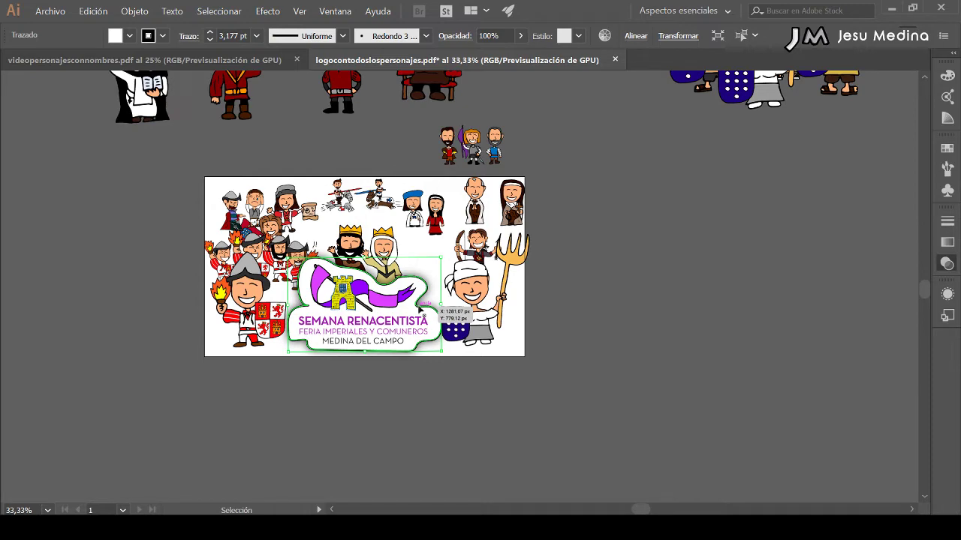
key(ctrl+minus)
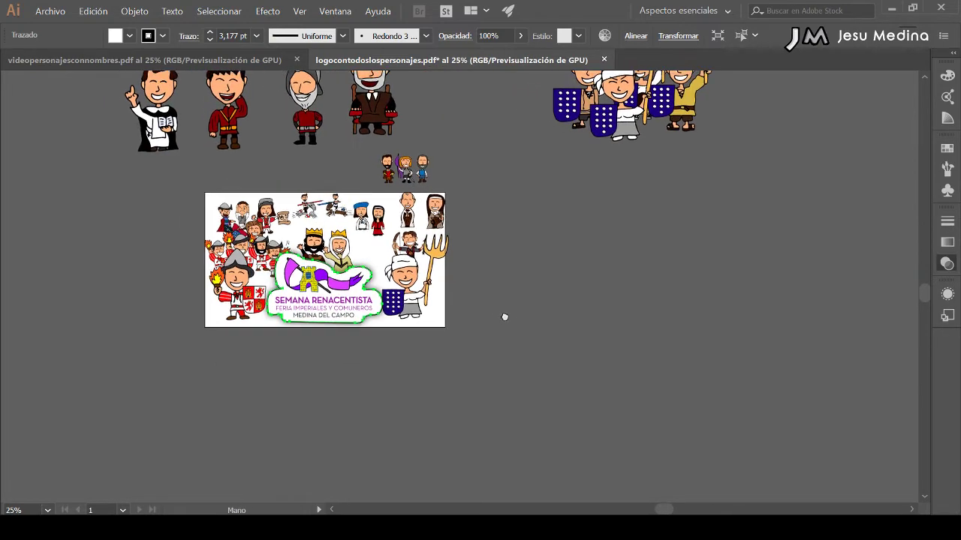
key(ctrl+space)
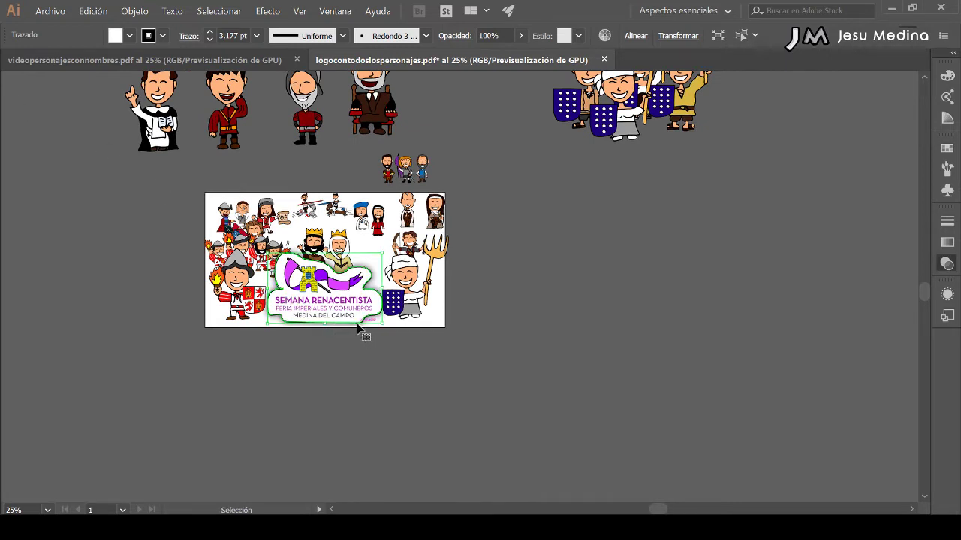
drag(357, 326, 358, 409)
click(425, 388)
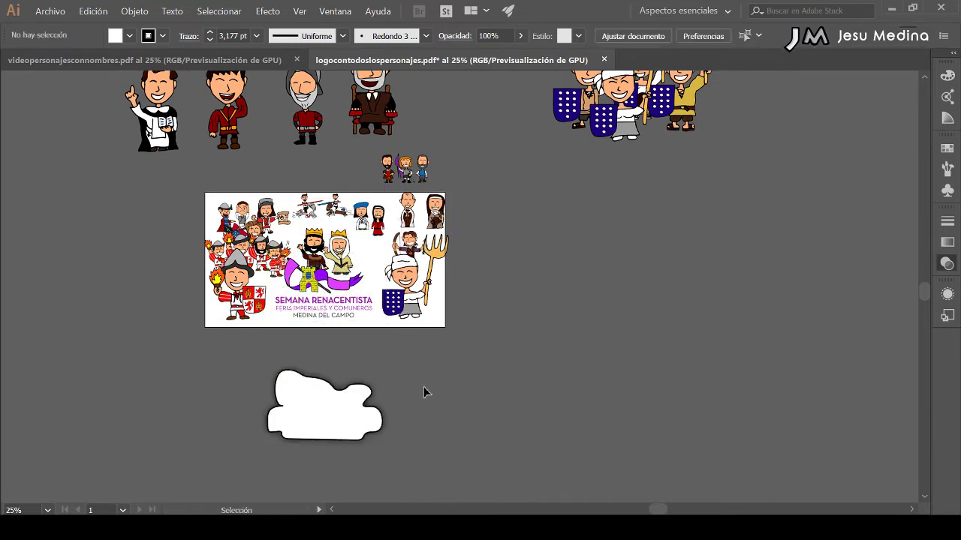
click(332, 286)
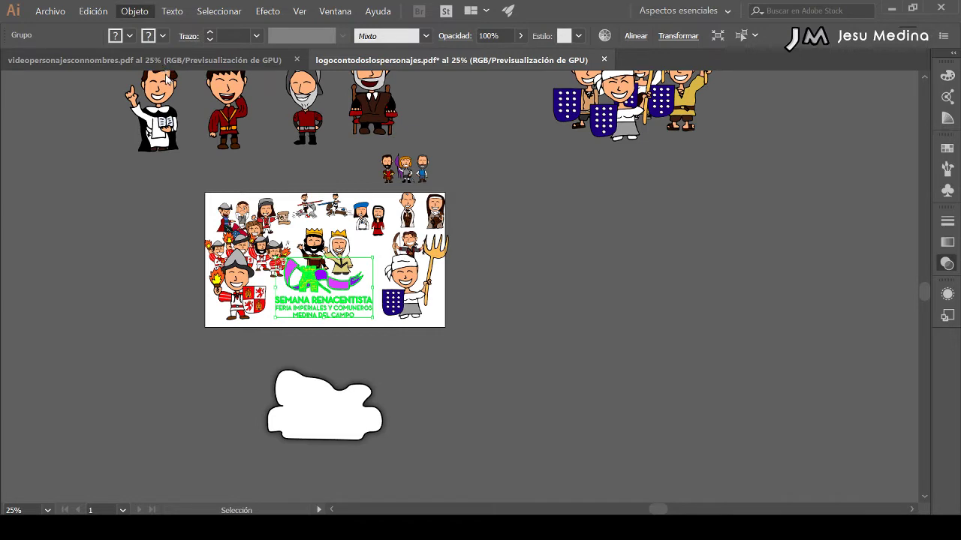
Reselect the logo group, set its colours to white and zoom in on it
click(343, 109)
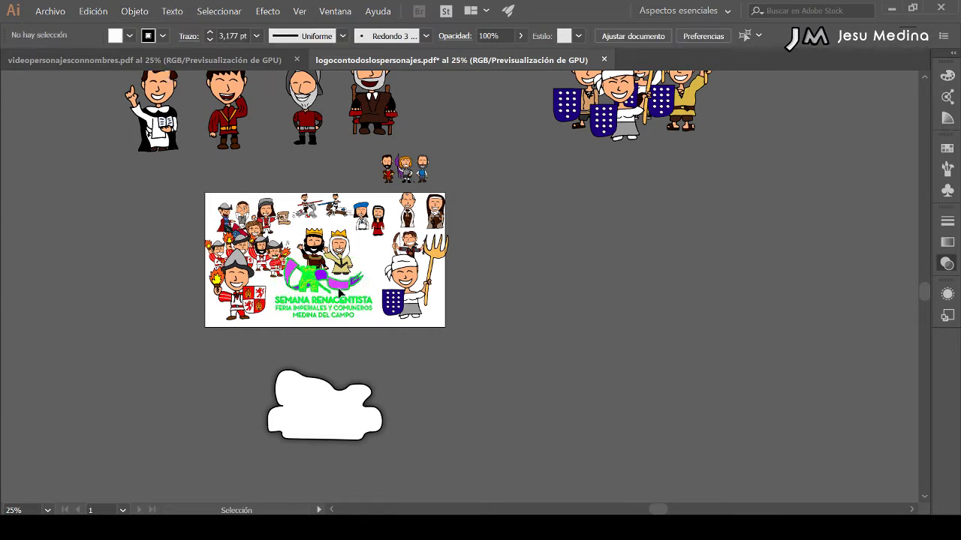
click(341, 294)
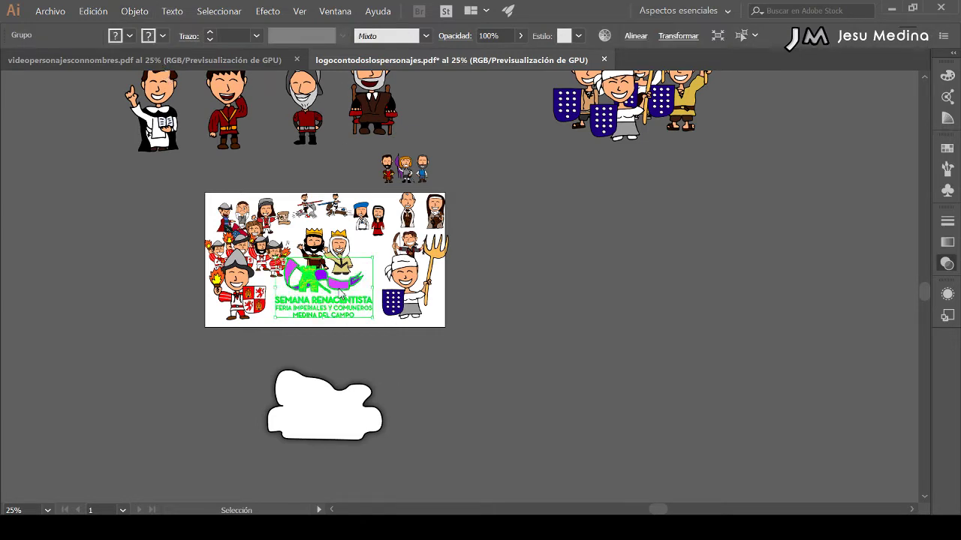
click(466, 400)
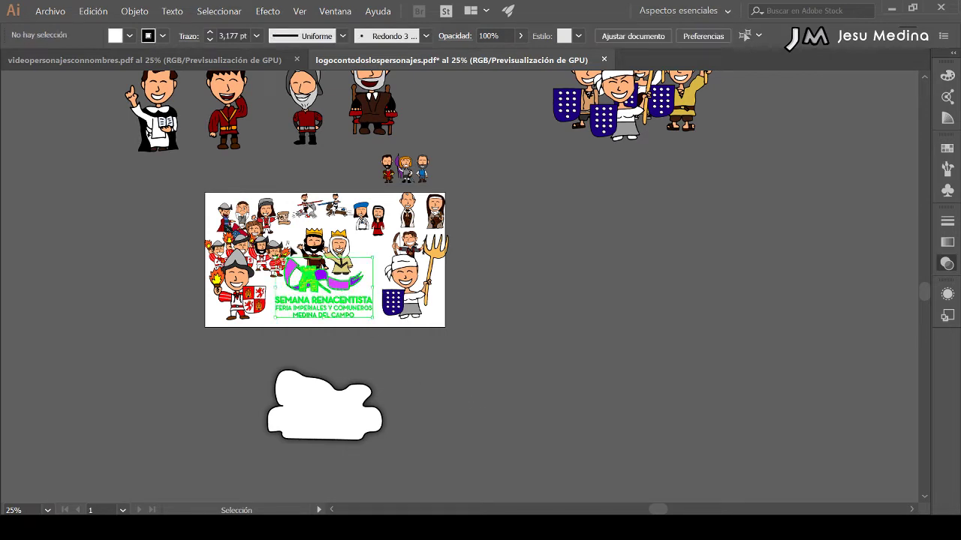
click(330, 293)
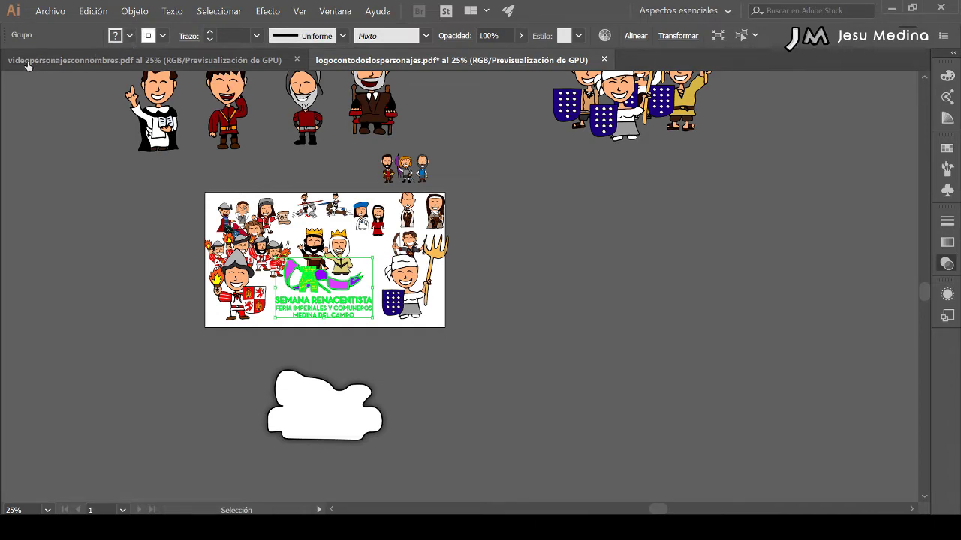
key(ctrl+z)
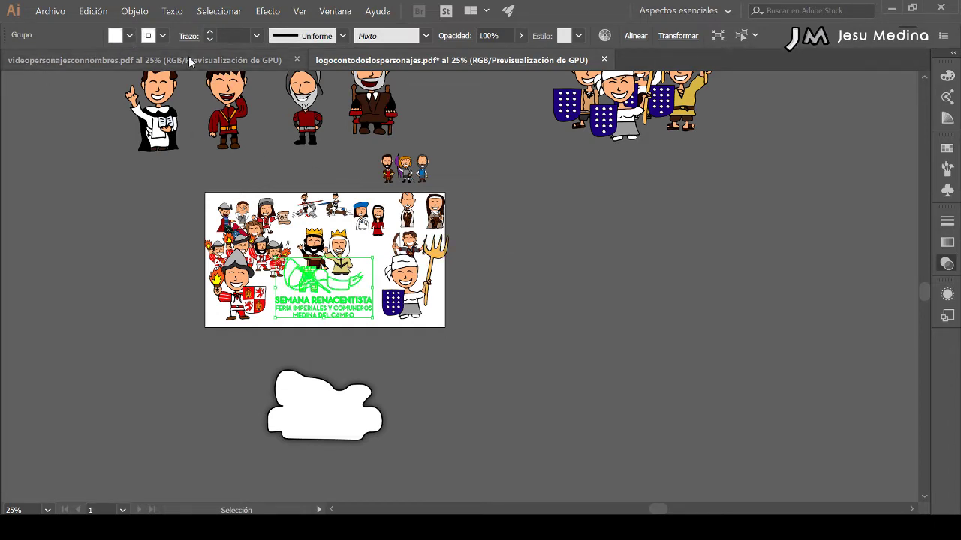
key(ctrl+plus)
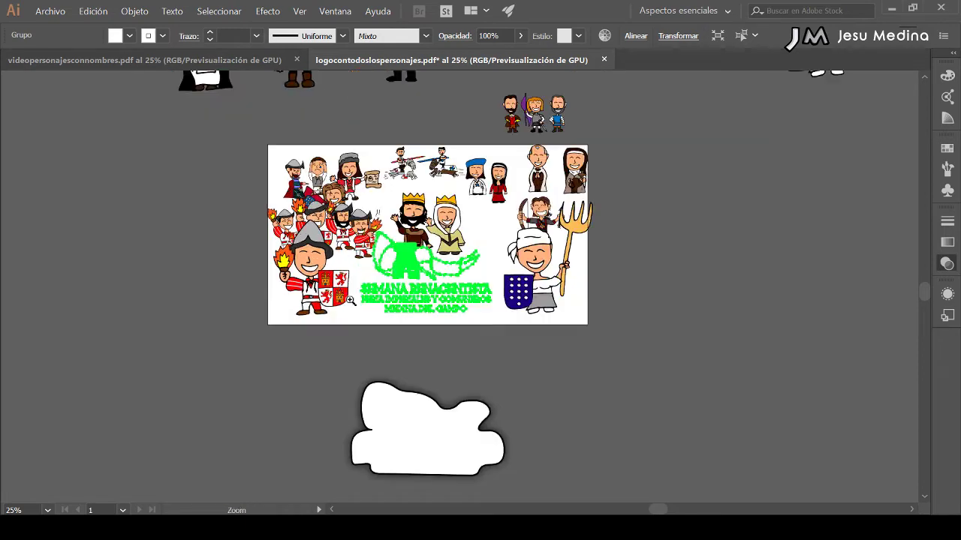
key(ctrl+plus)
key(ctrl+plus)
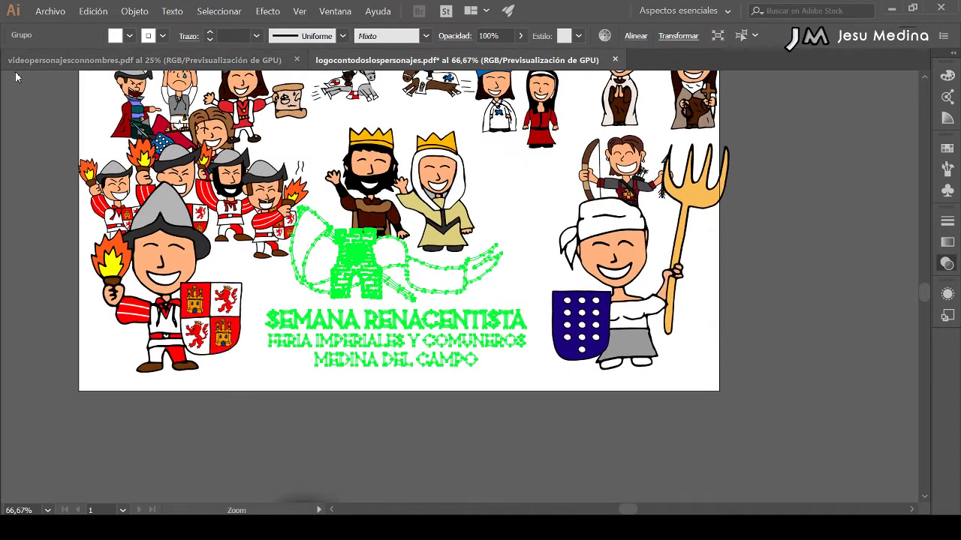
key(v)
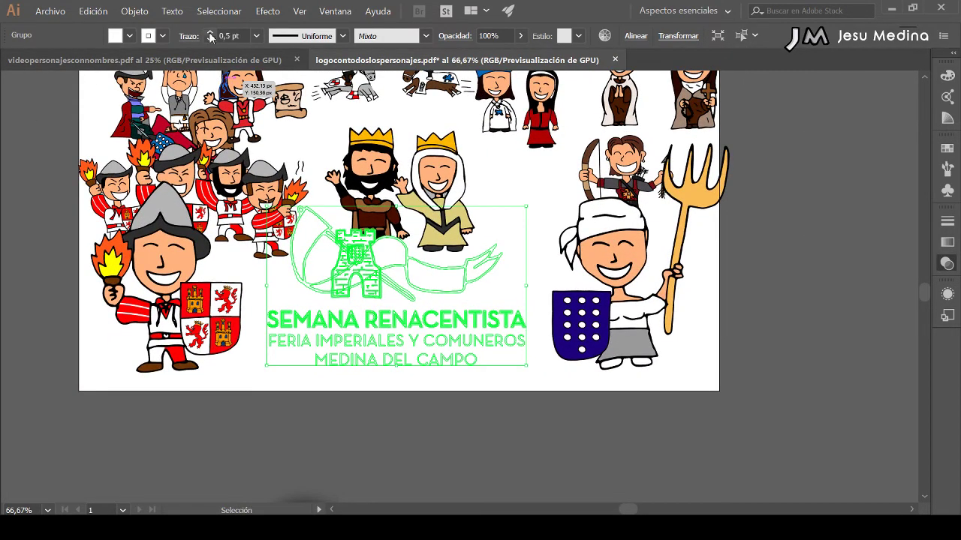
Raise the logo group's stroke weight step by step to 27 pt
click(211, 35)
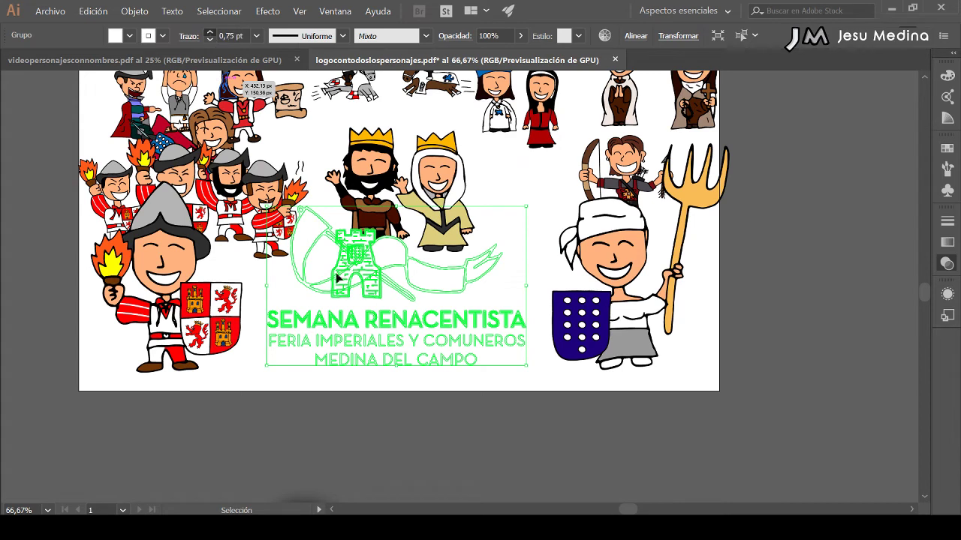
click(211, 36)
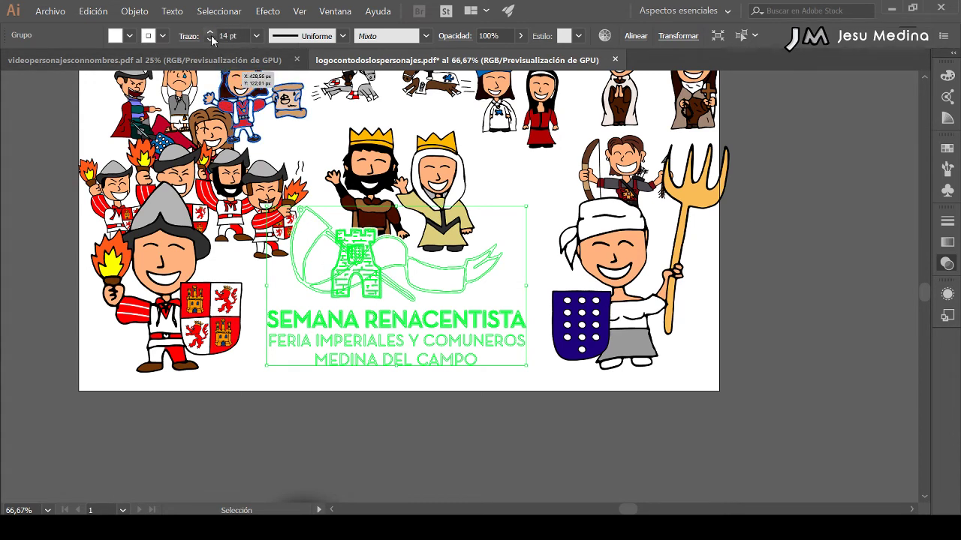
click(211, 35)
click(211, 35)
click(211, 36)
click(211, 35)
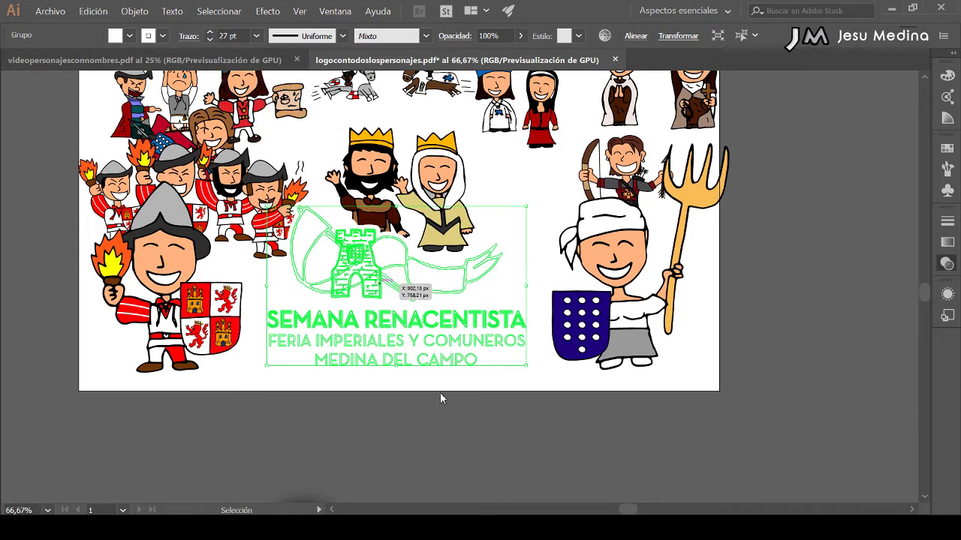
Preview the thickened logo, undo the last change and reselect the whole logo group
click(550, 452)
click(431, 307)
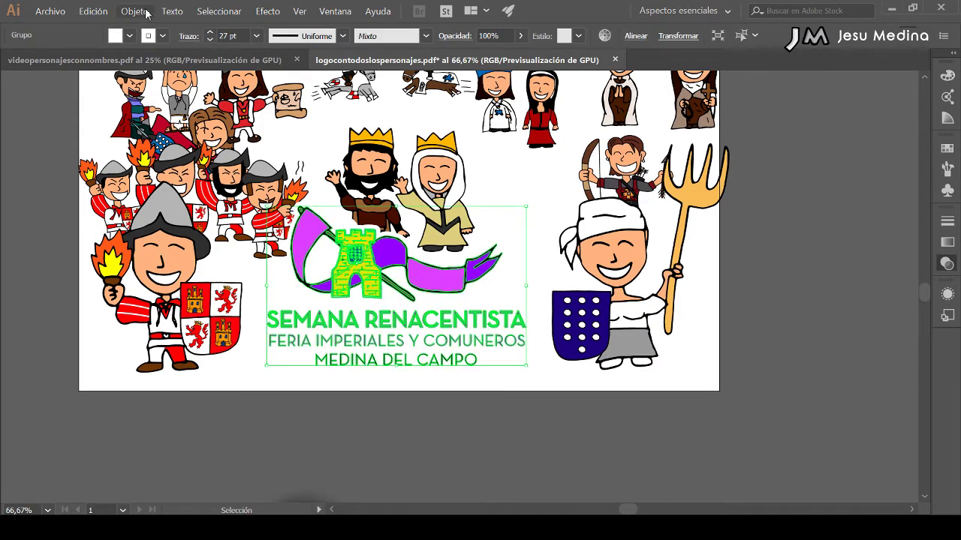
key(ctrl+z)
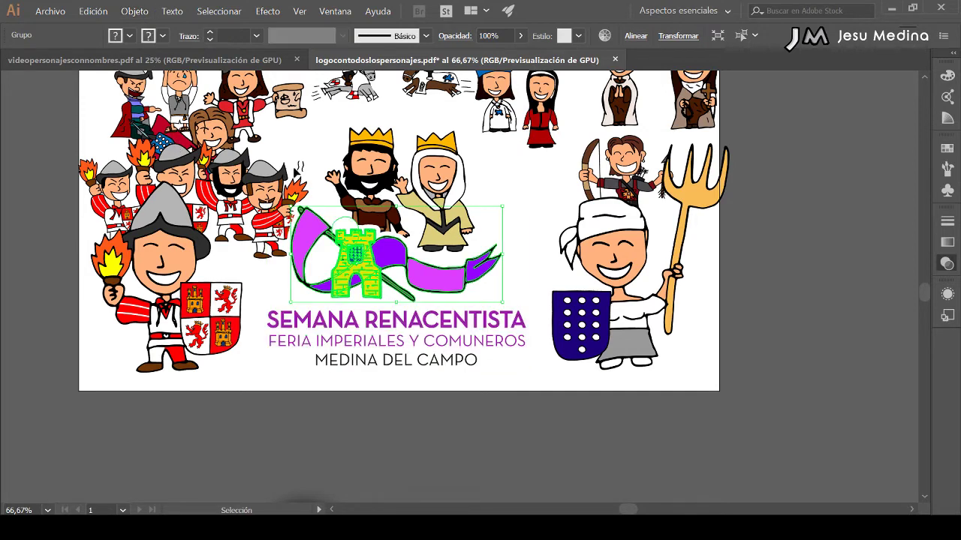
click(381, 409)
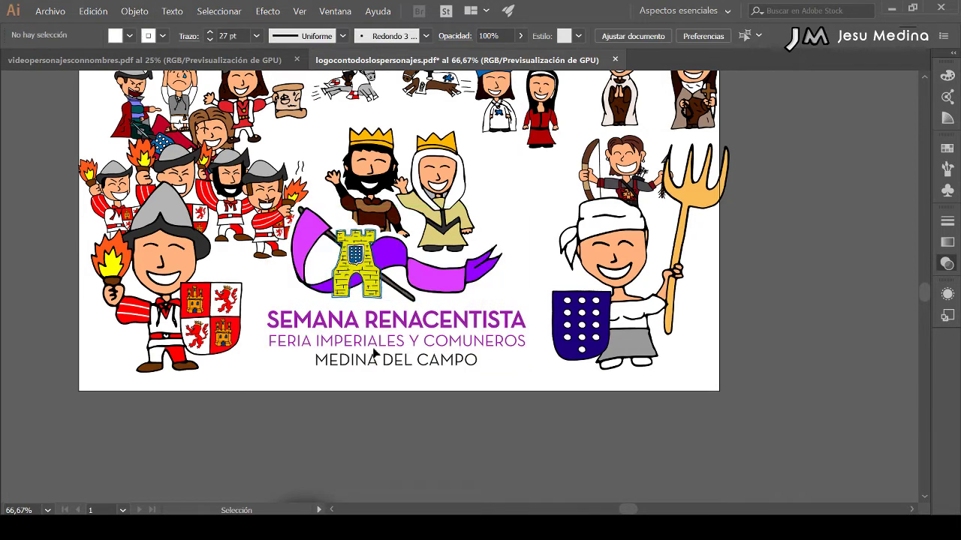
click(358, 282)
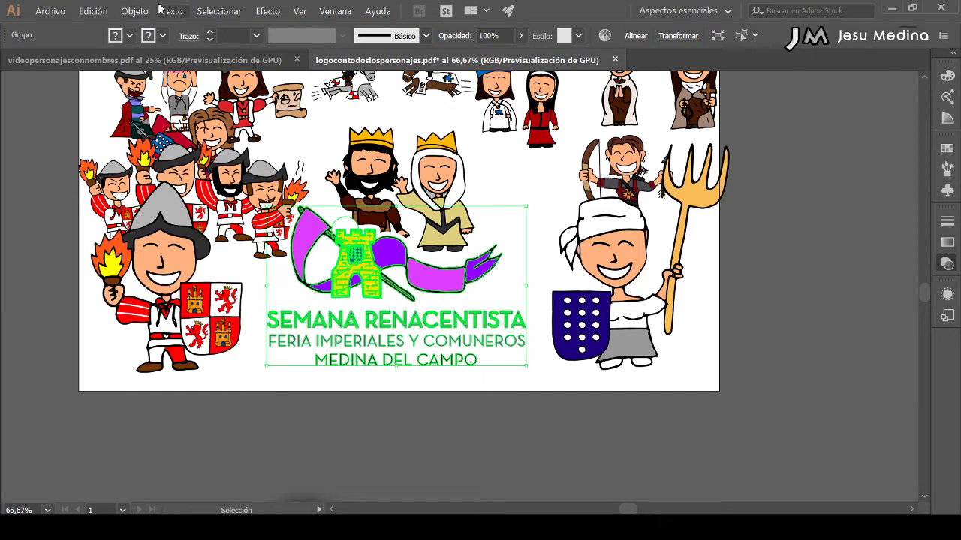
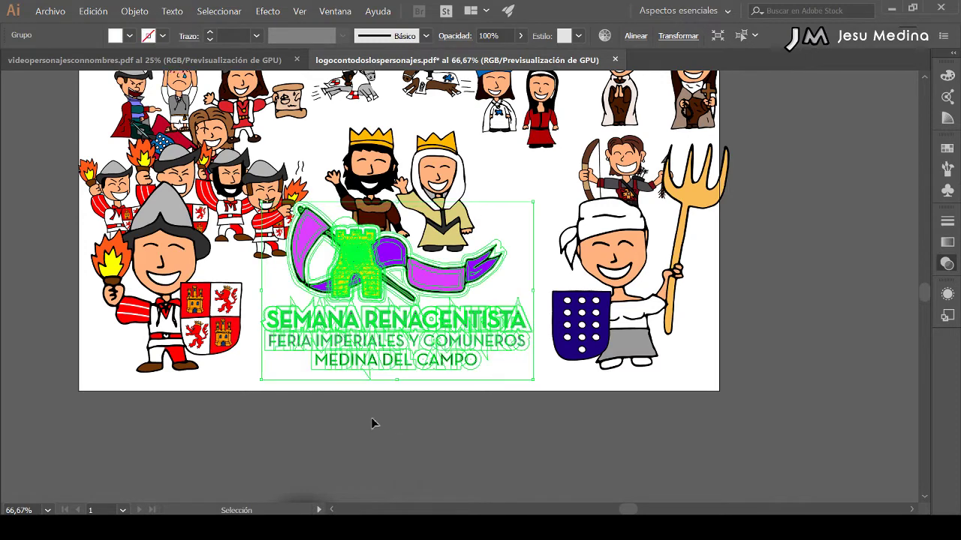
Add a Sombra paralela drop shadow to the Semana Renacentista logo group and preview the result
click(486, 413)
click(365, 283)
click(412, 408)
click(392, 358)
click(446, 391)
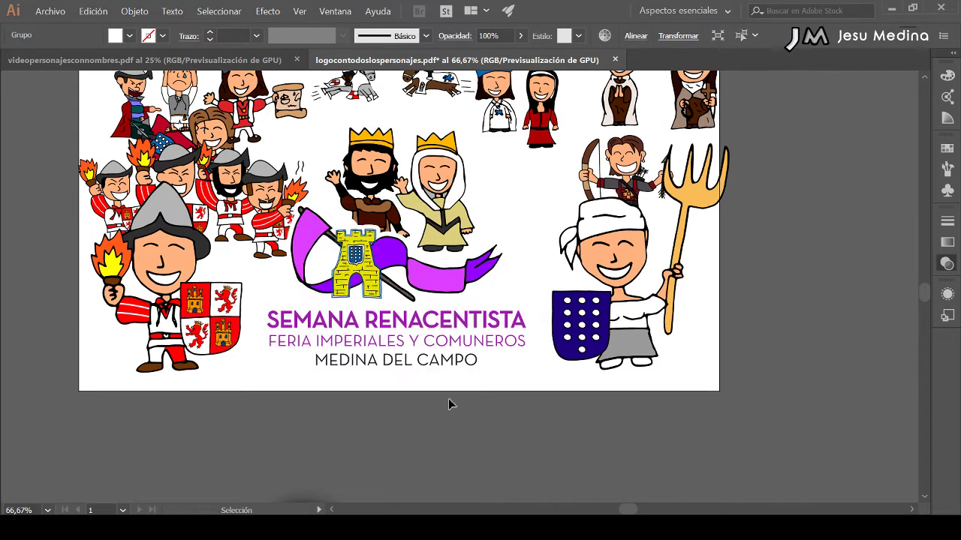
click(379, 282)
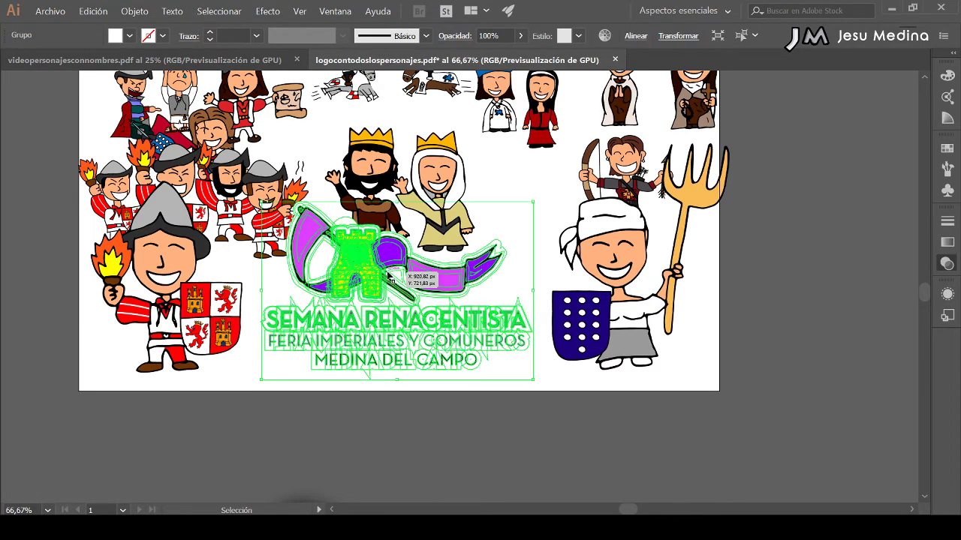
click(265, 12)
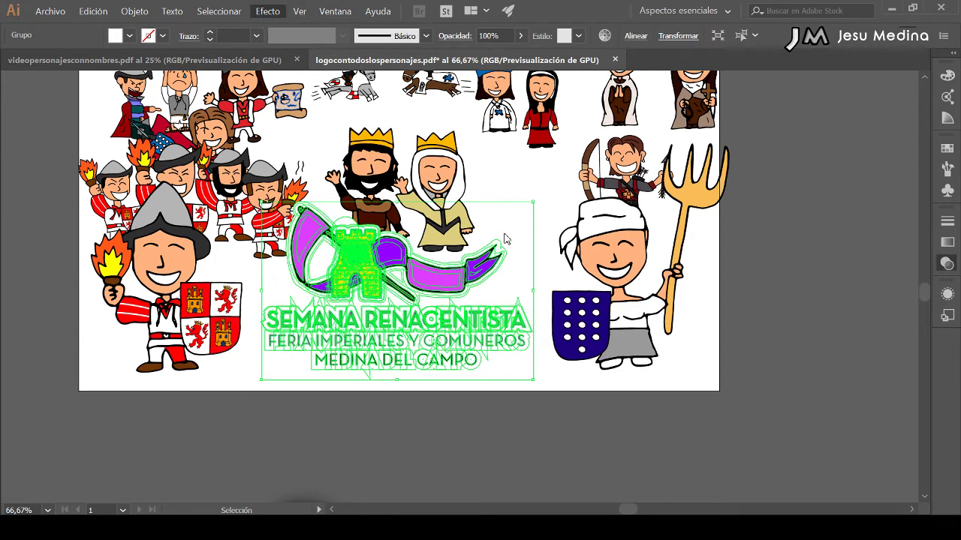
click(545, 282)
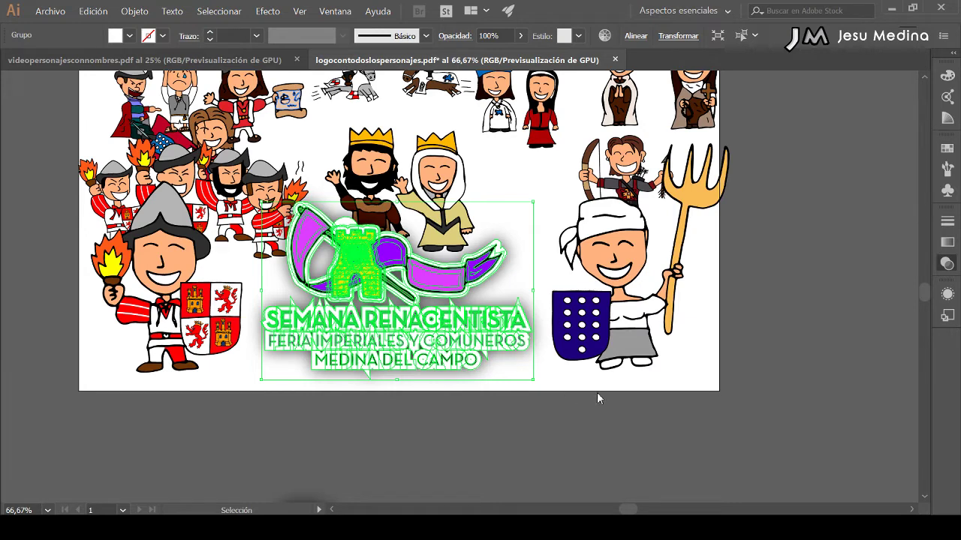
click(591, 422)
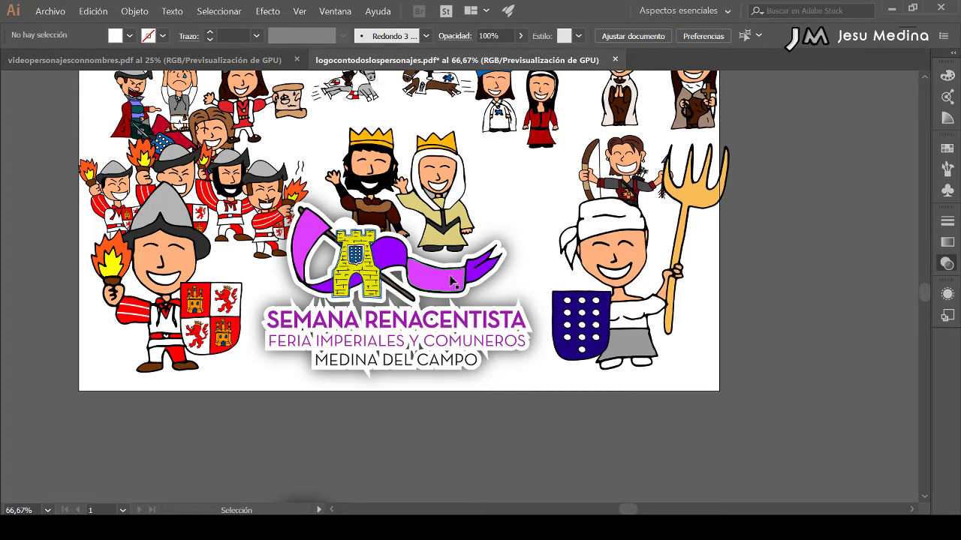
Zoom in on the lettering and direct-select the white spike paths above SEMANA
key(z)
drag(262, 272, 607, 423)
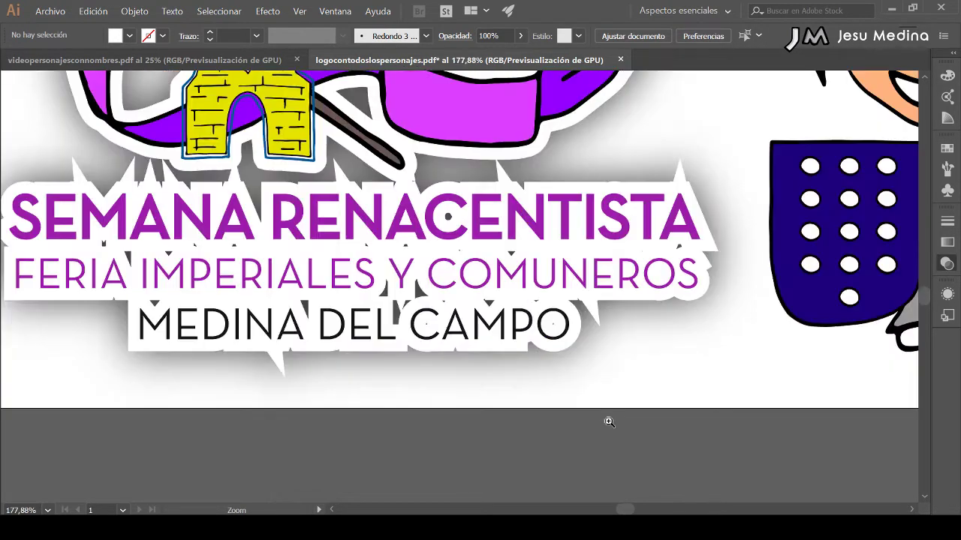
key(a)
click(137, 162)
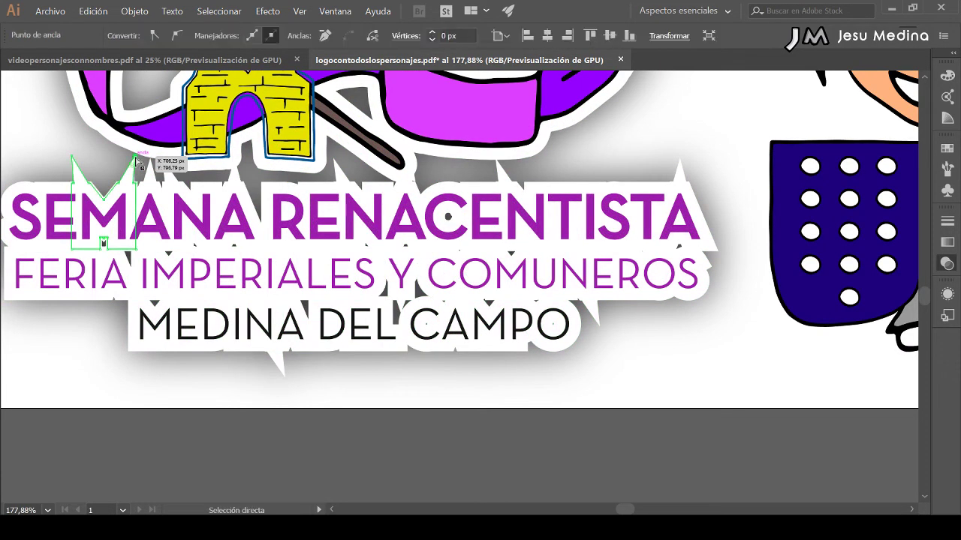
key(ctrl+a)
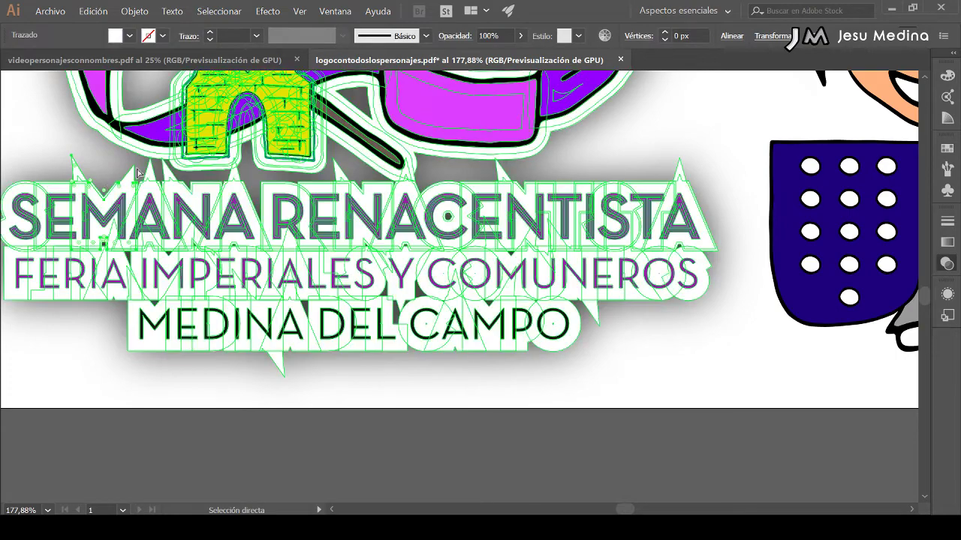
click(137, 172)
key(ctrl+a)
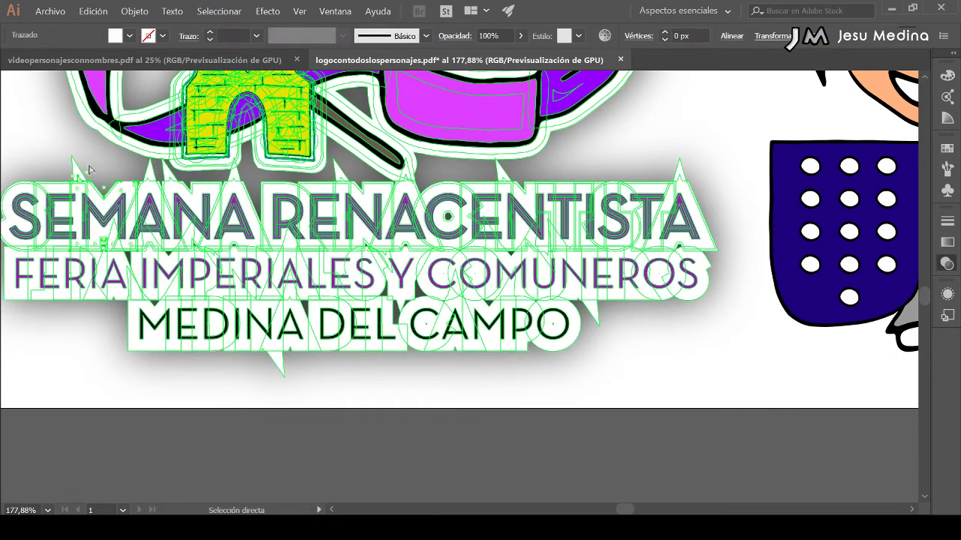
click(88, 170)
key(ctrl+a)
click(78, 180)
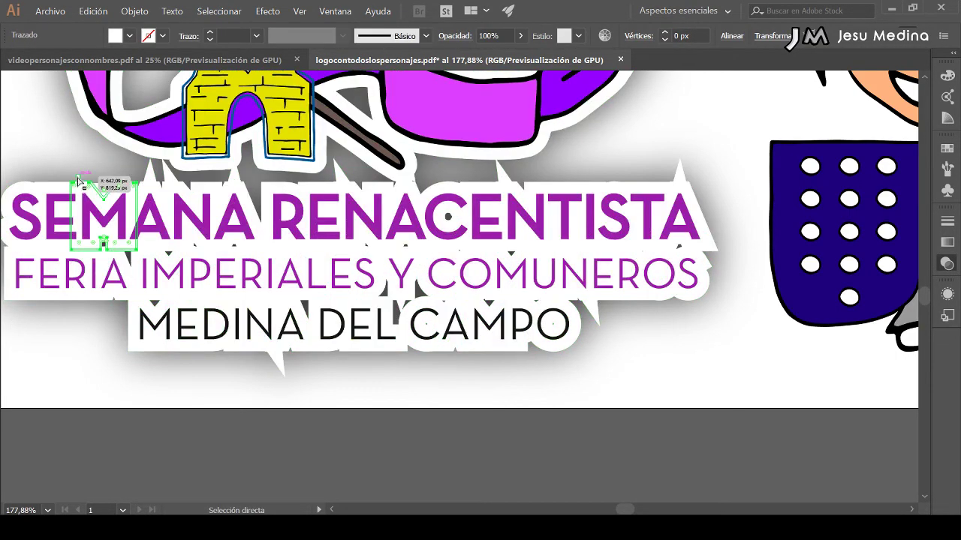
key(ctrl+a)
click(153, 164)
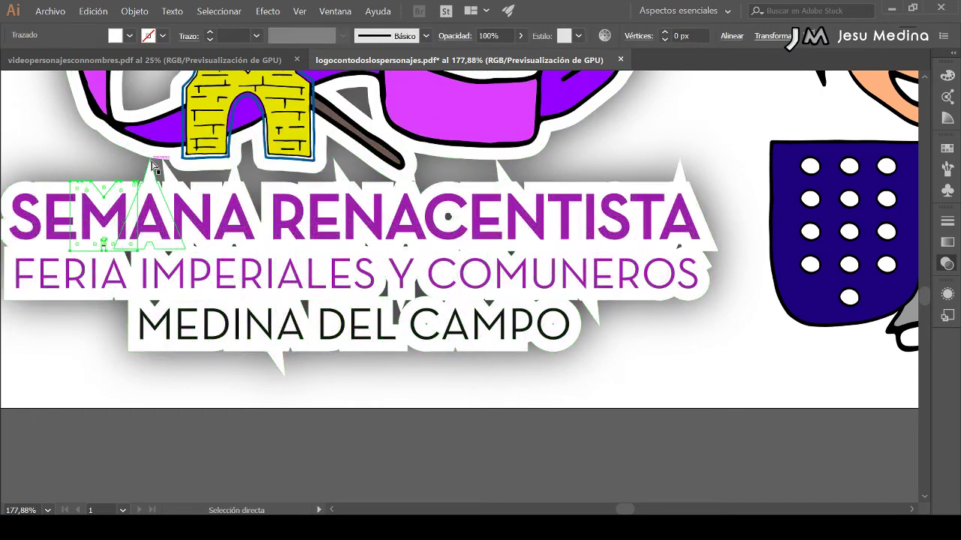
click(155, 165)
key(ctrl+a)
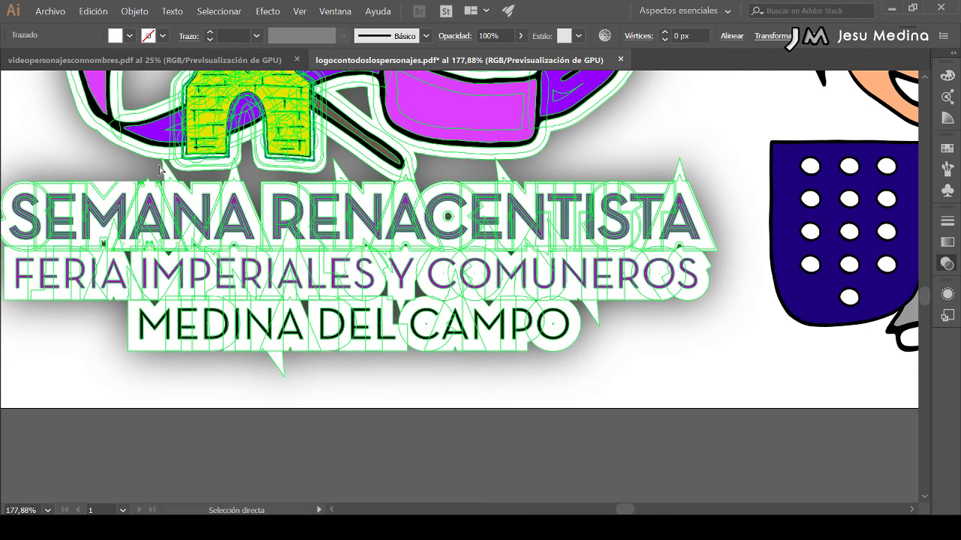
Reshape the white spike tip above the A of SEMANA
click(159, 175)
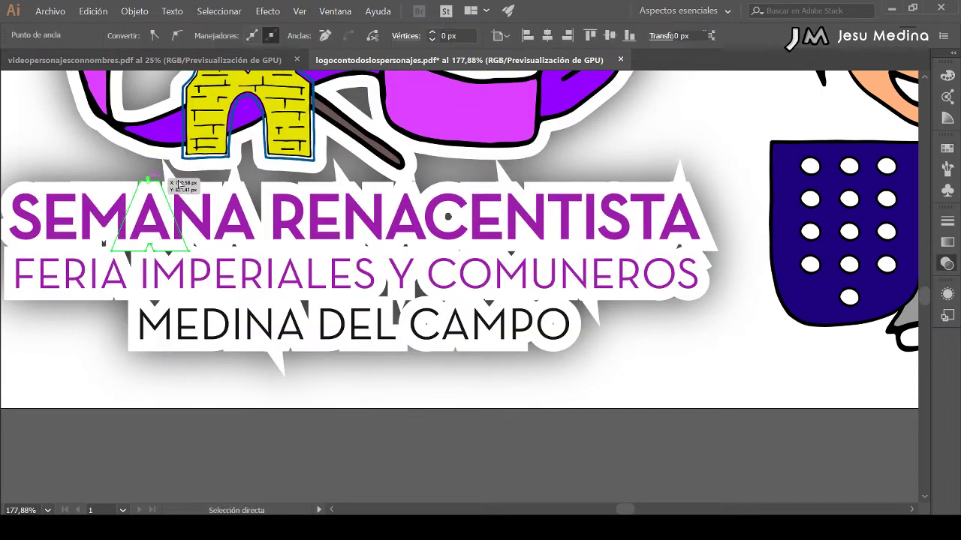
click(166, 170)
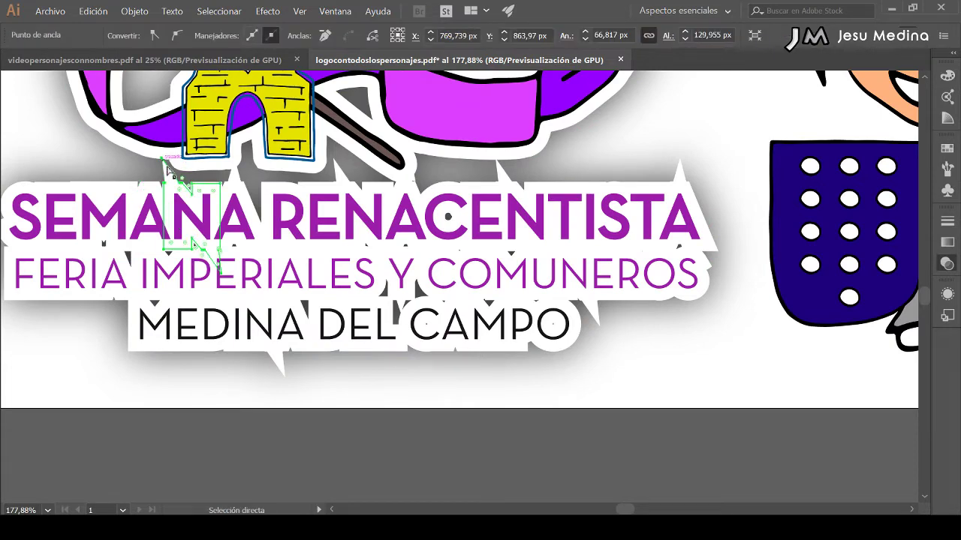
click(168, 171)
click(167, 167)
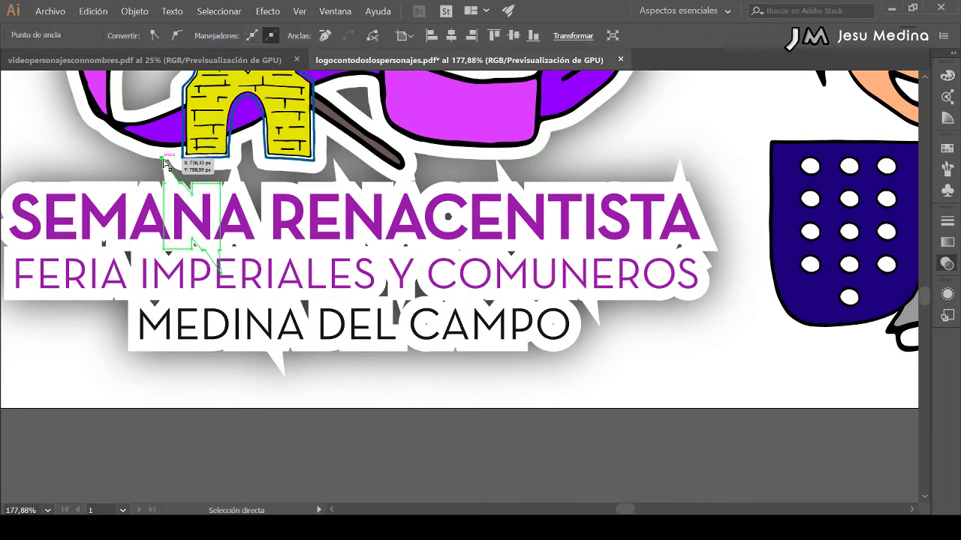
click(165, 163)
click(192, 186)
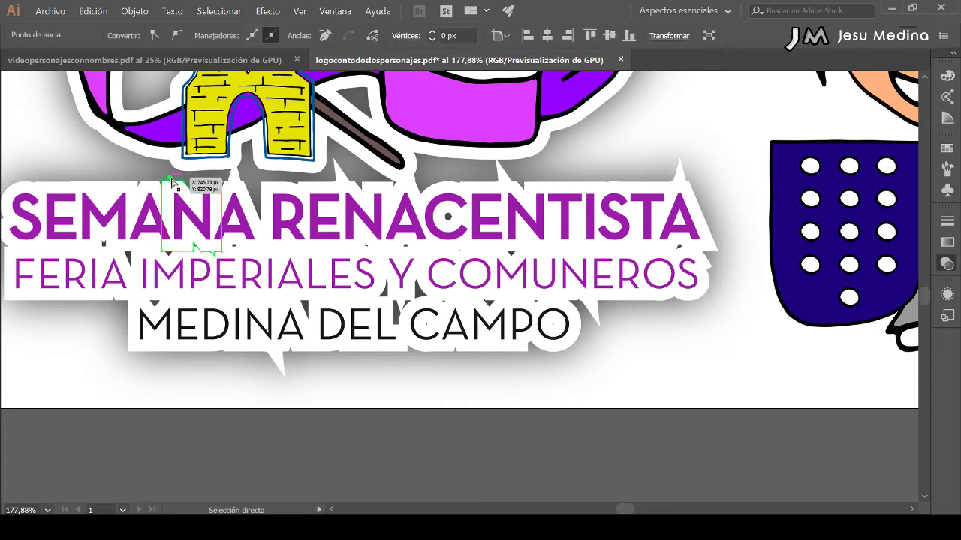
key(ctrl+a)
click(218, 193)
mouse_move(231, 171)
mouse_down()
mouse_move(234, 161)
mouse_move(235, 182)
mouse_up()
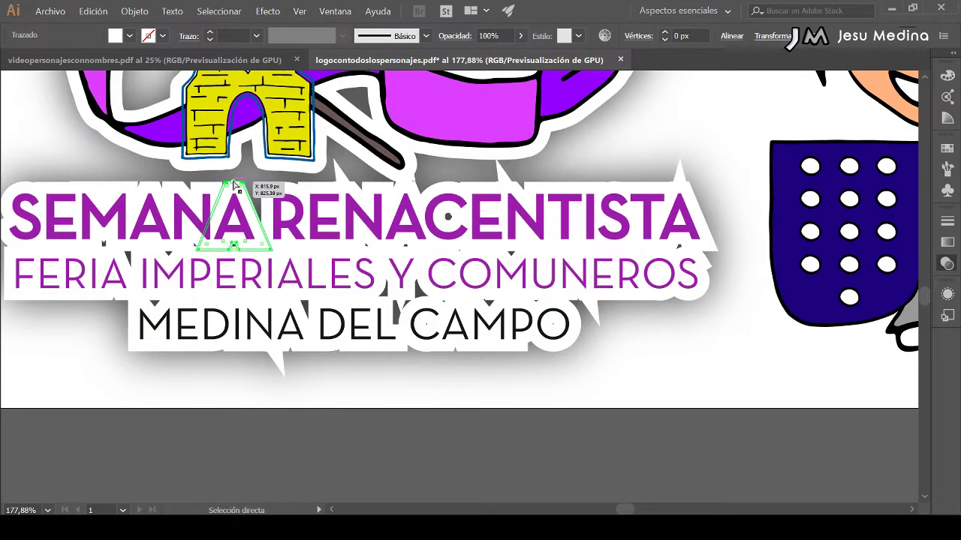
Pull the spike tips above RE and TA down
click(335, 161)
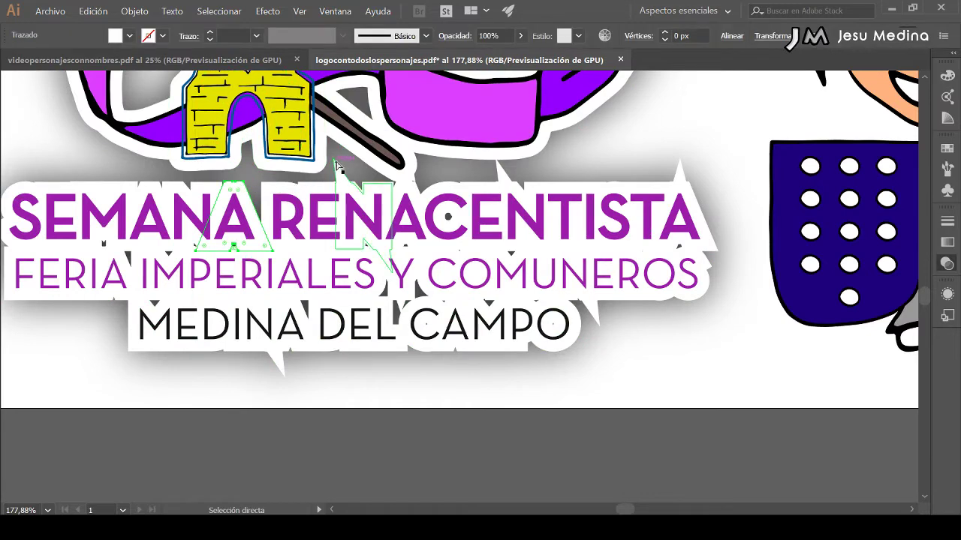
click(335, 161)
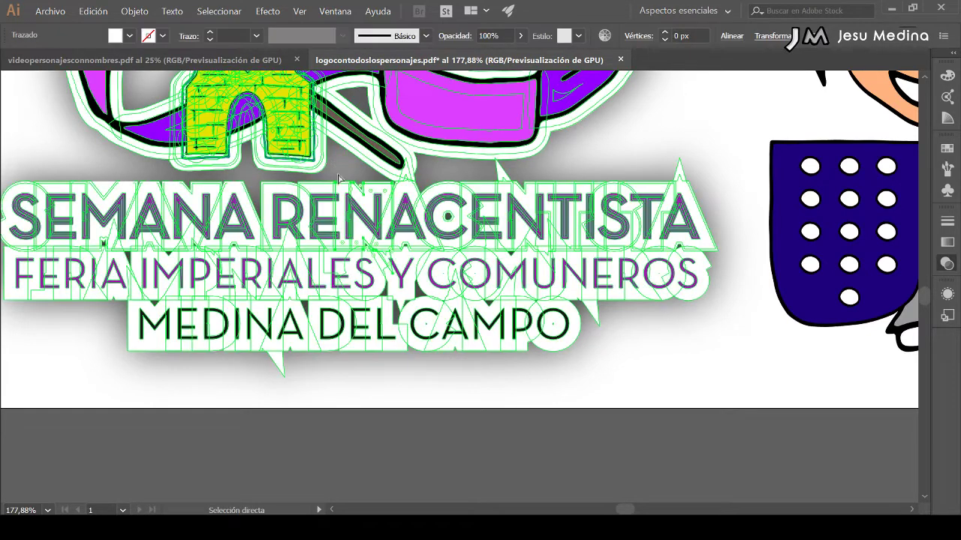
drag(335, 161, 334, 182)
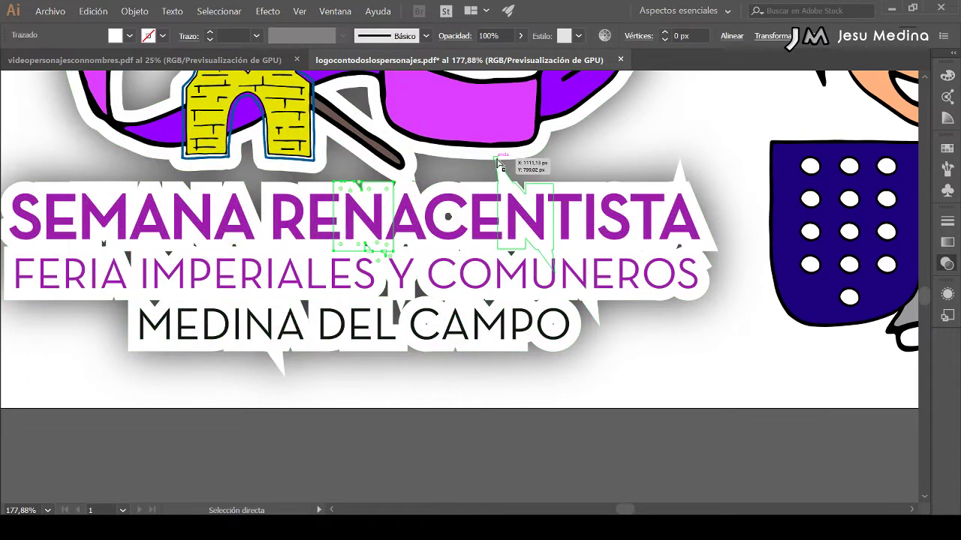
click(499, 166)
key(ctrl+a)
click(503, 171)
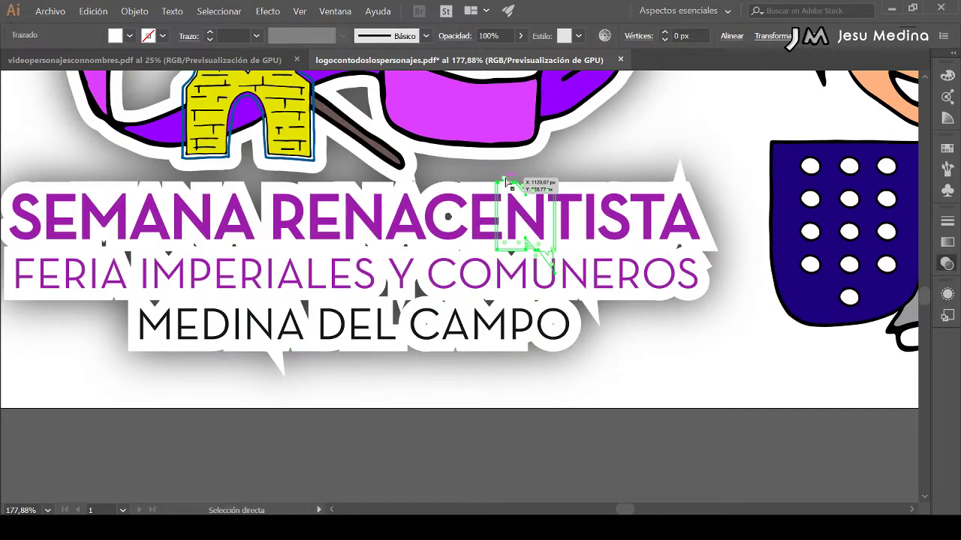
key(ctrl+a)
click(696, 160)
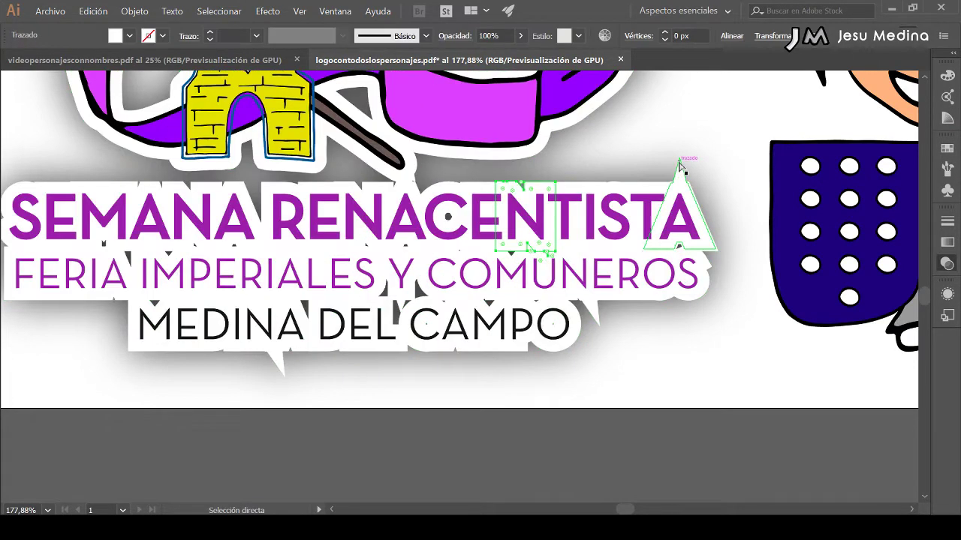
drag(679, 160, 679, 182)
Pull the spike below MEDINA DEL back in and group the artwork, undoing a trial join
key(ctrl+a)
click(679, 182)
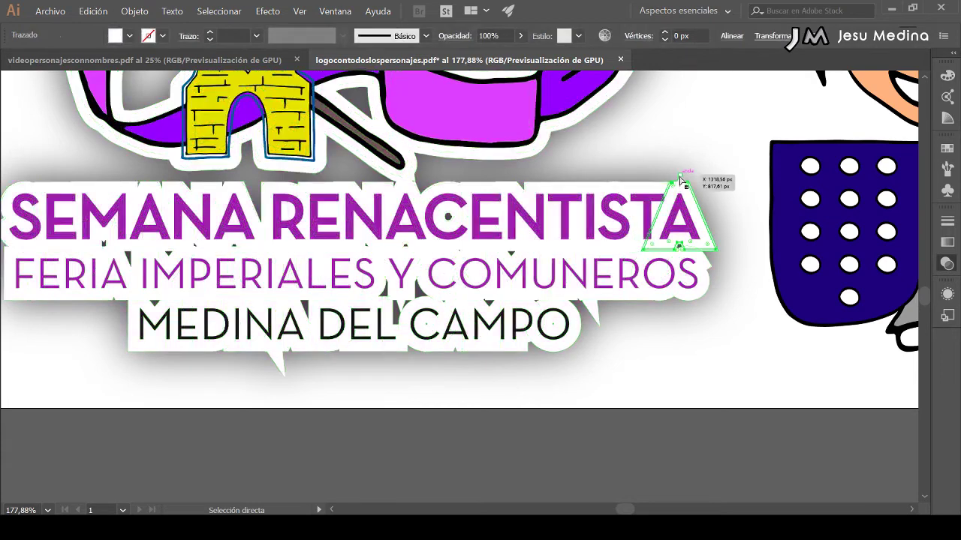
key(ctrl+a)
click(660, 225)
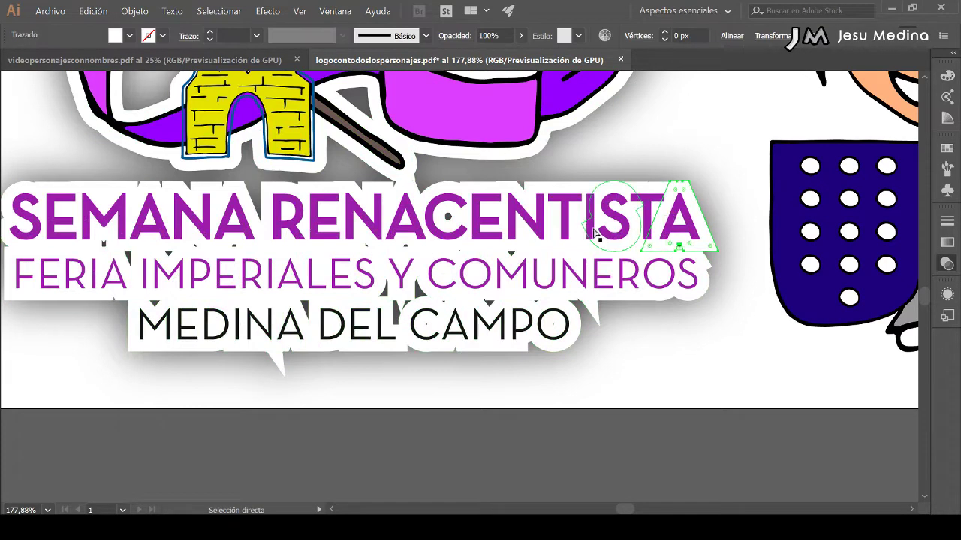
key(ctrl+a)
drag(281, 376, 286, 383)
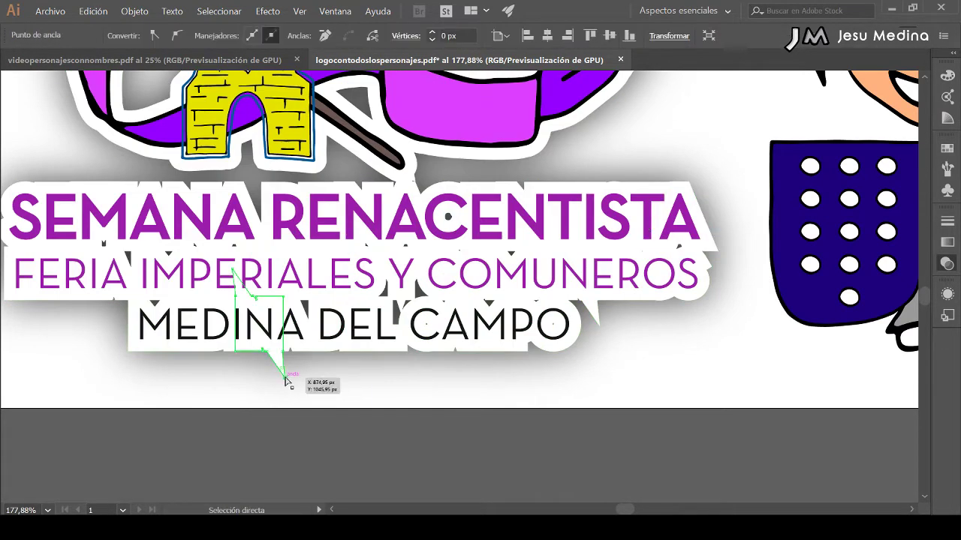
key(ctrl+a)
key(ctrl+g)
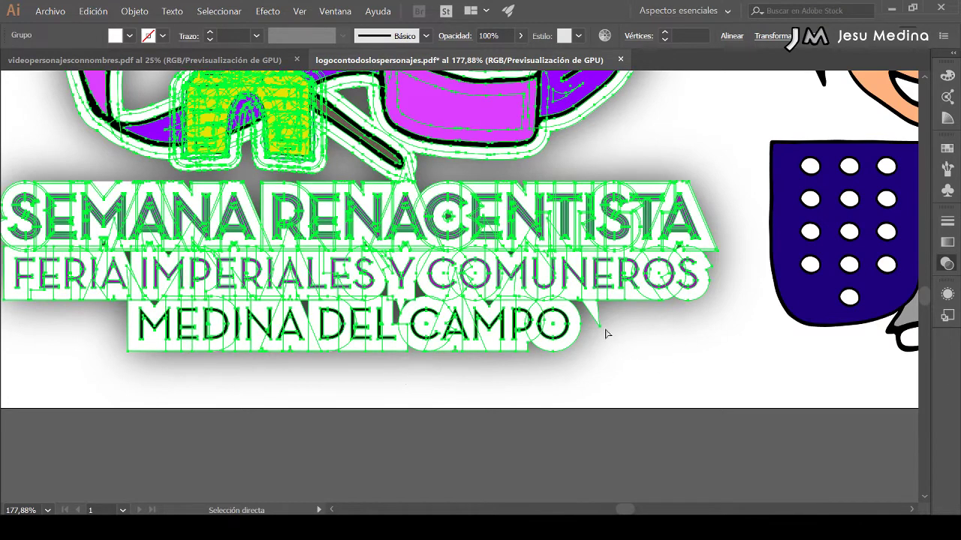
key(ctrl+j)
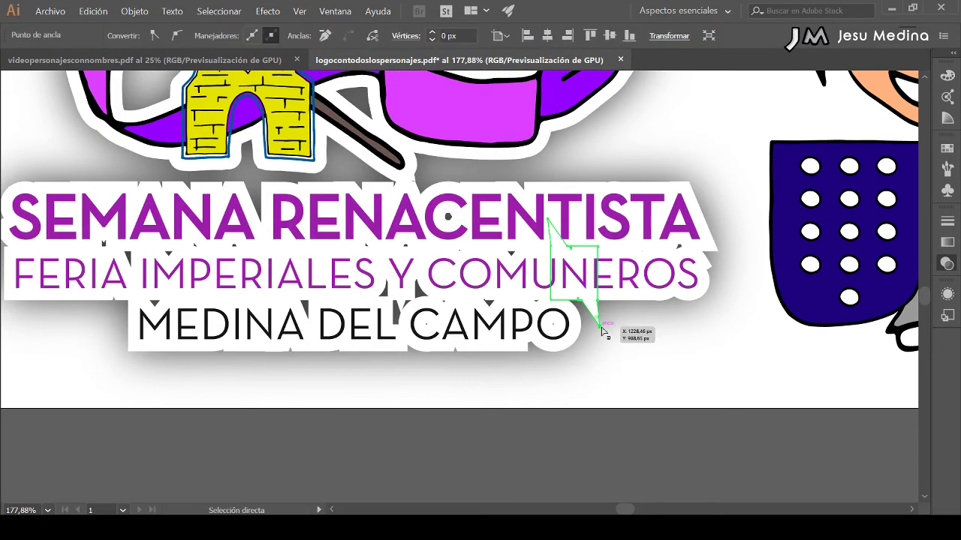
key(ctrl+z)
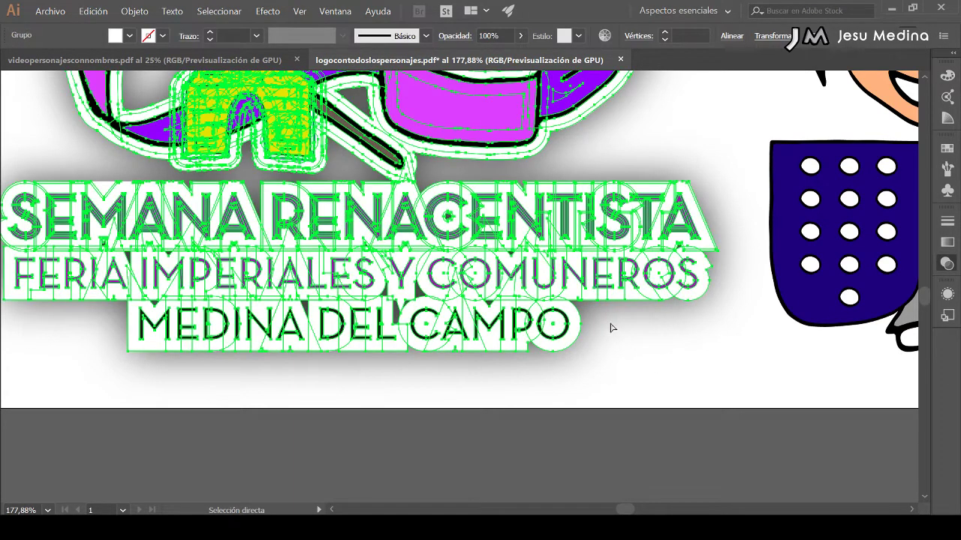
Reselect the logo and locate the anchor point hidden under the lettering
key(v)
click(634, 430)
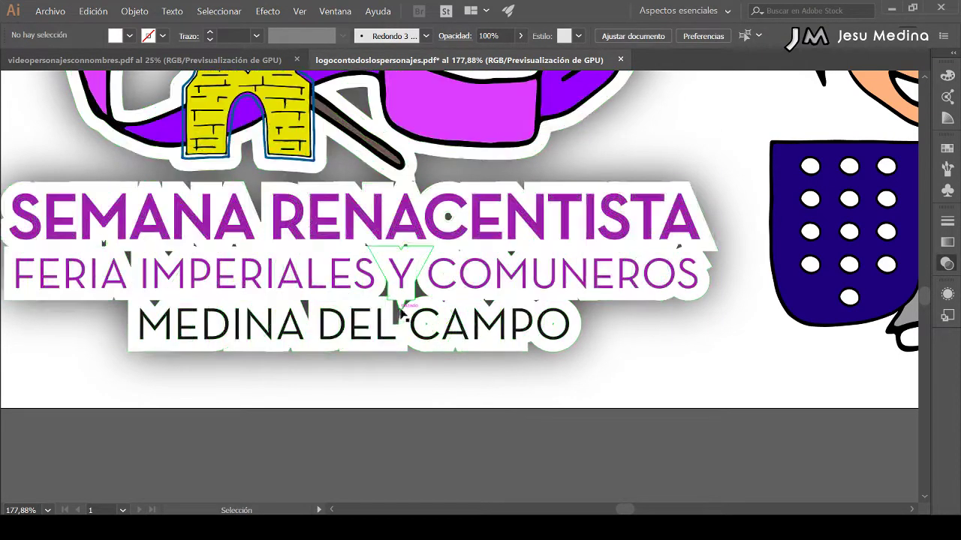
click(127, 216)
key(a)
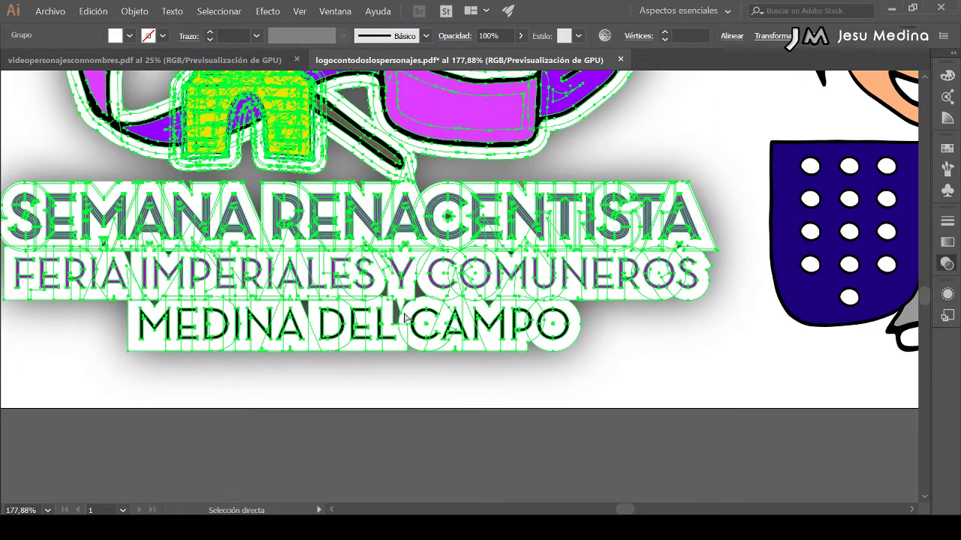
click(403, 316)
click(662, 368)
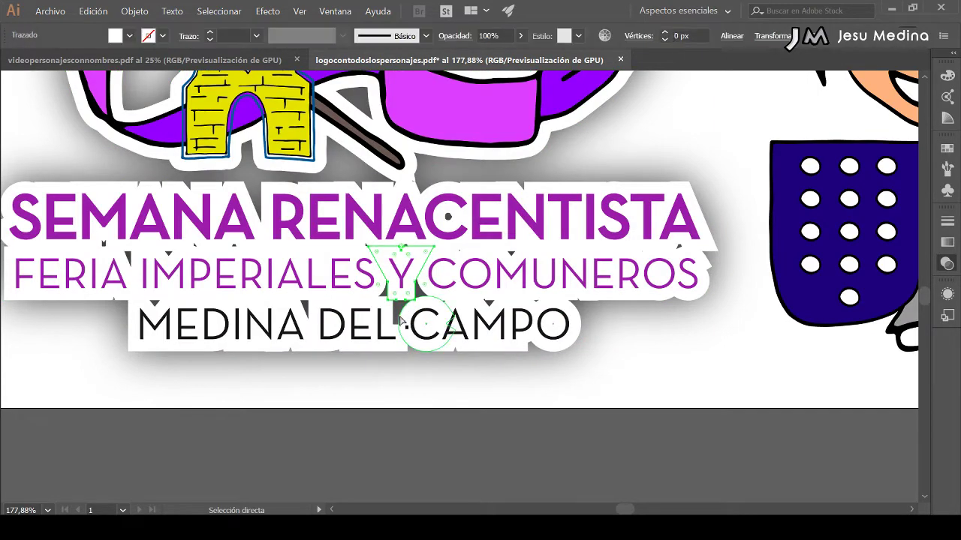
drag(305, 390, 488, 398)
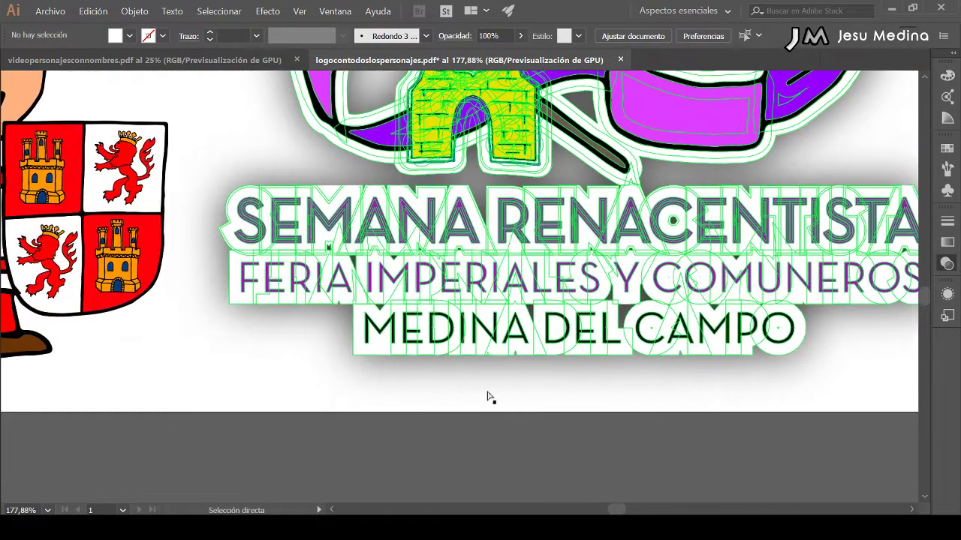
key(v)
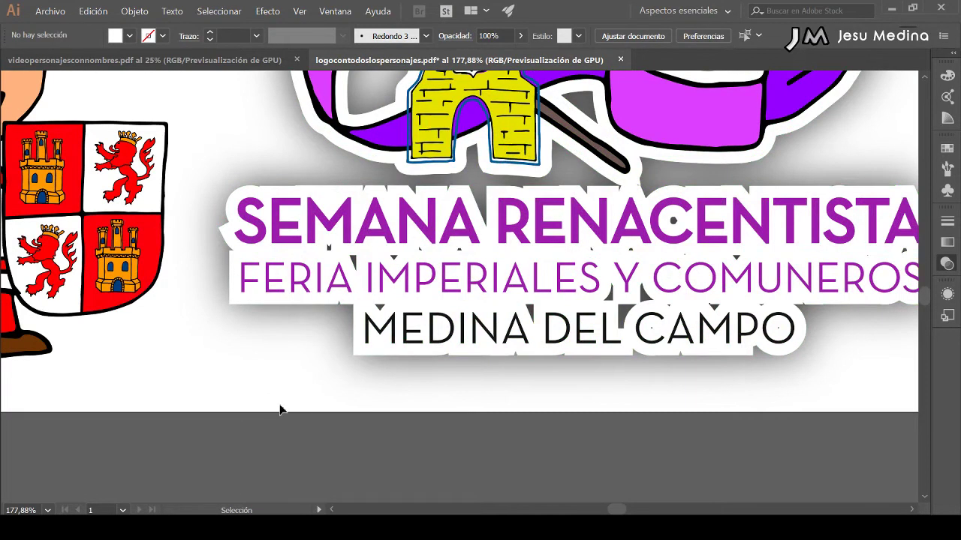
Drag the brown pole's lower anchor point upward, then deselect
key(a)
mouse_move(629, 179)
mouse_down()
mouse_move(630, 165)
mouse_move(633, 183)
mouse_up()
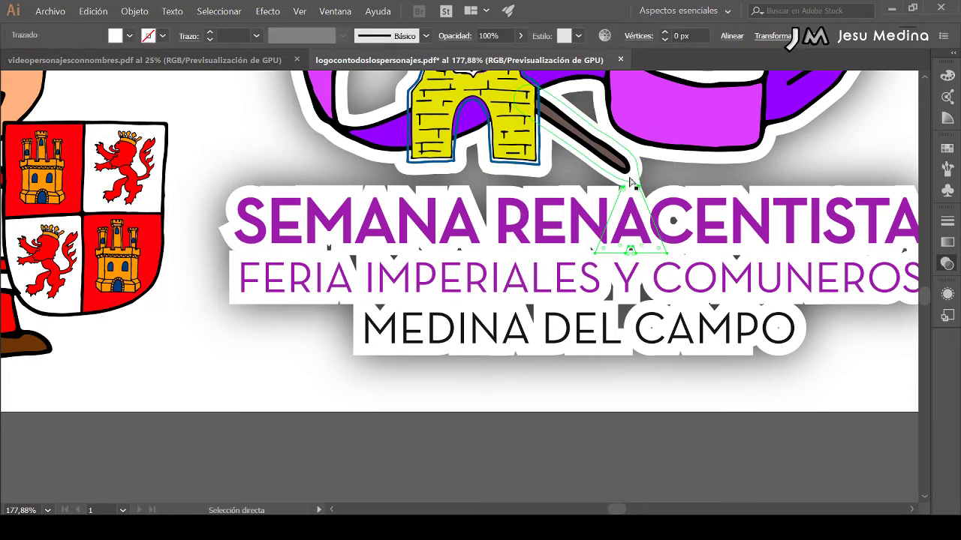
key(ctrl+a)
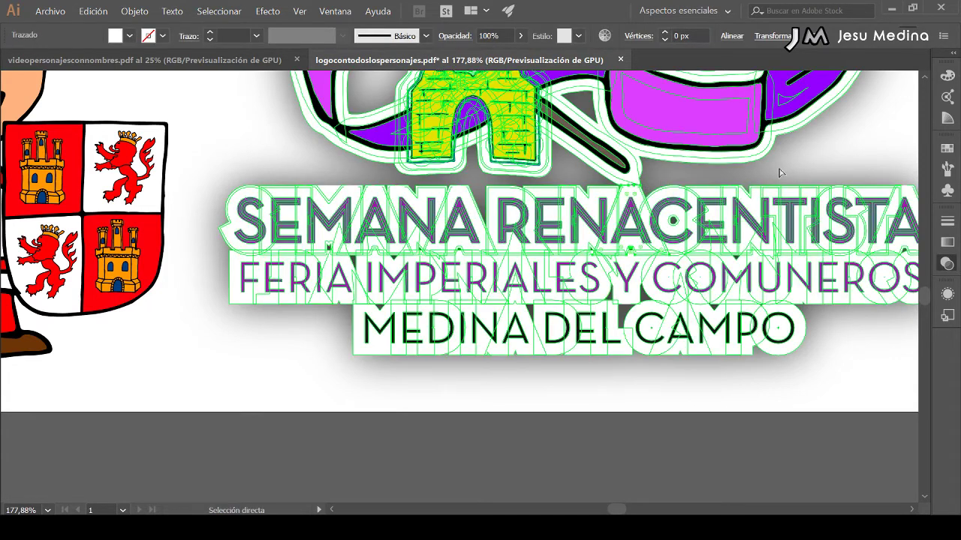
click(204, 122)
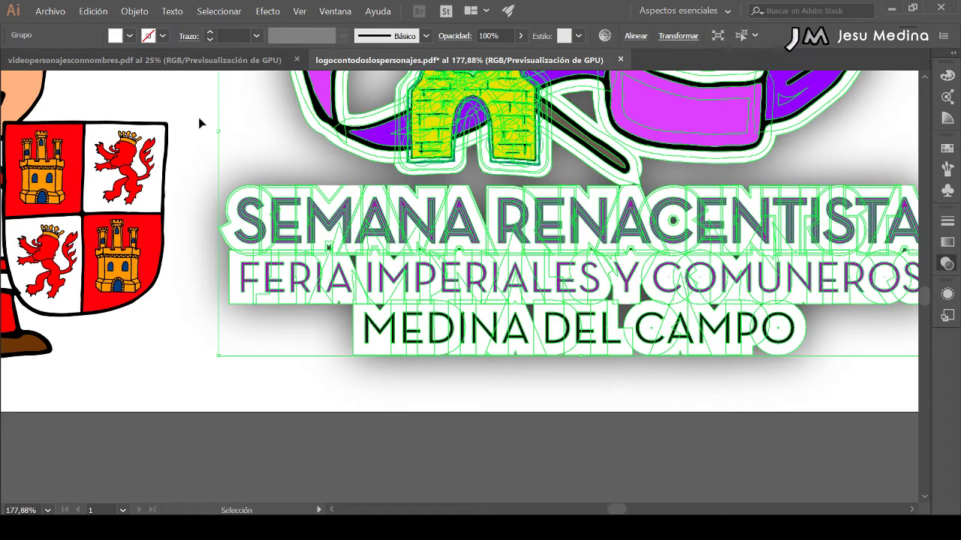
Zoom out to 66.67% to frame the poster, drill into the logo's nested groups, then exit isolation
alt+click(403, 239)
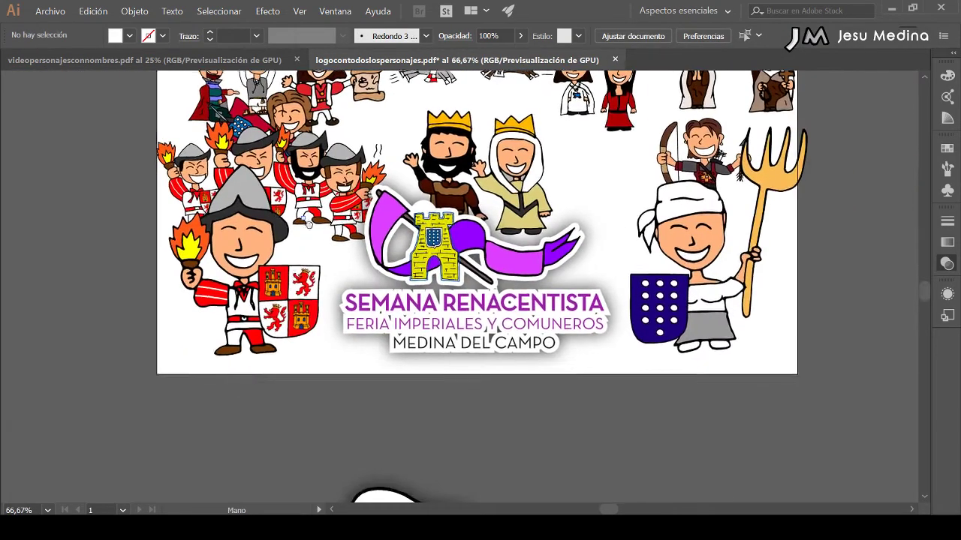
drag(306, 278, 248, 219)
key(v)
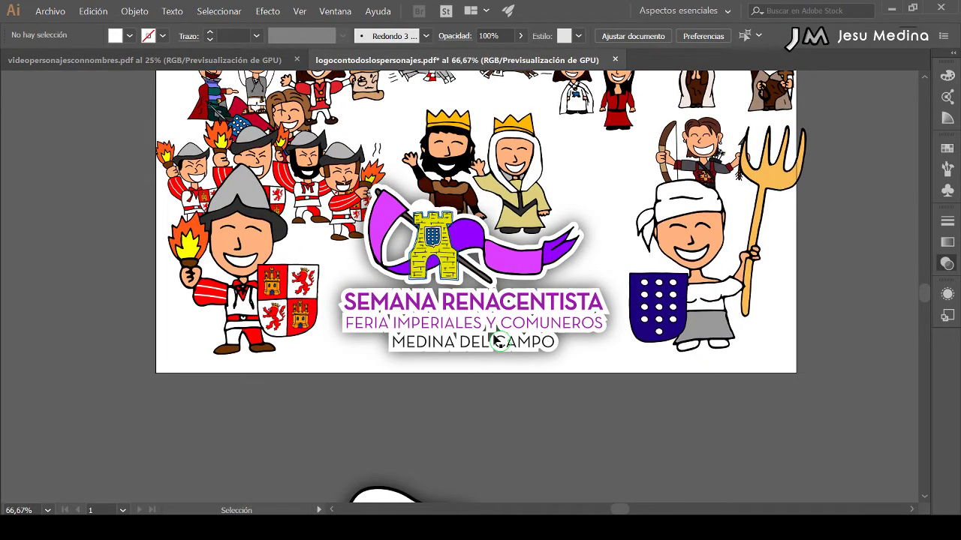
double_click(424, 204)
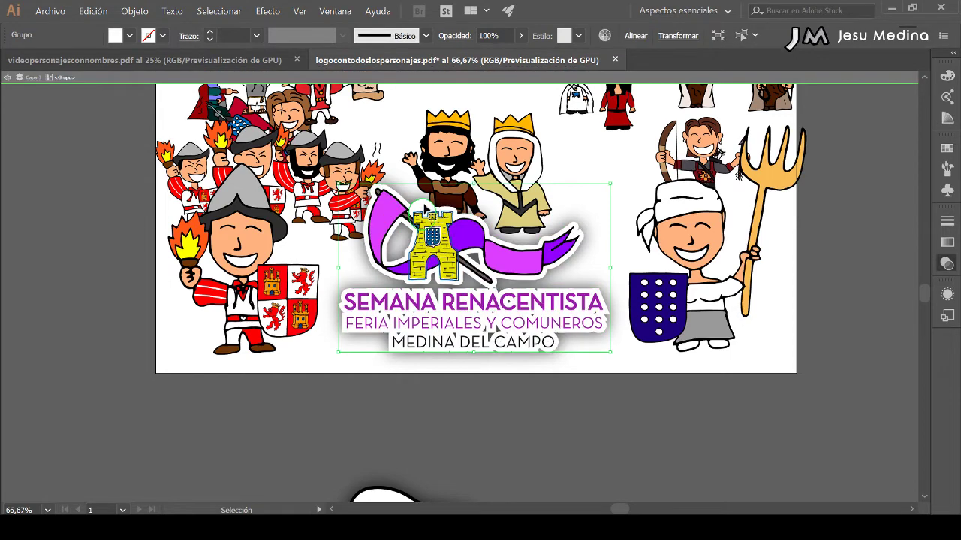
double_click(423, 208)
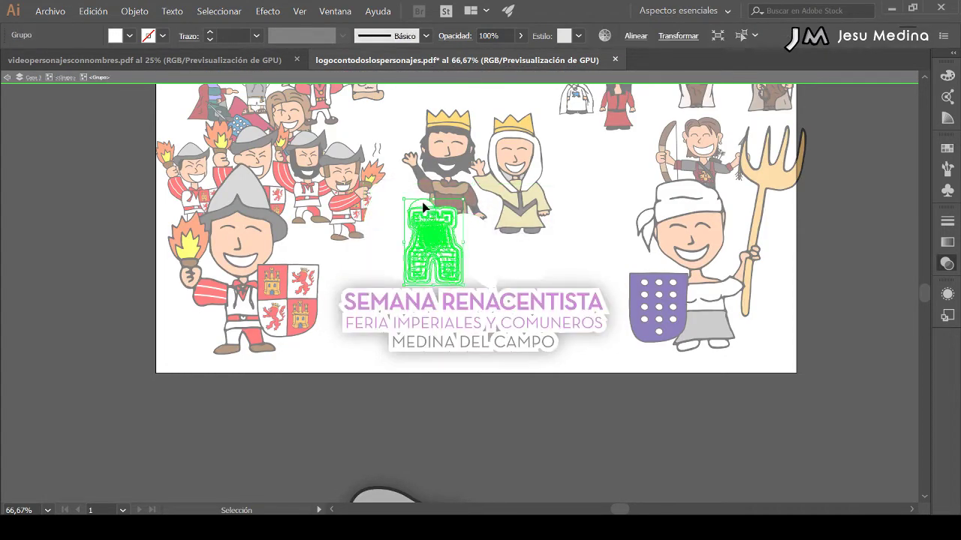
double_click(424, 207)
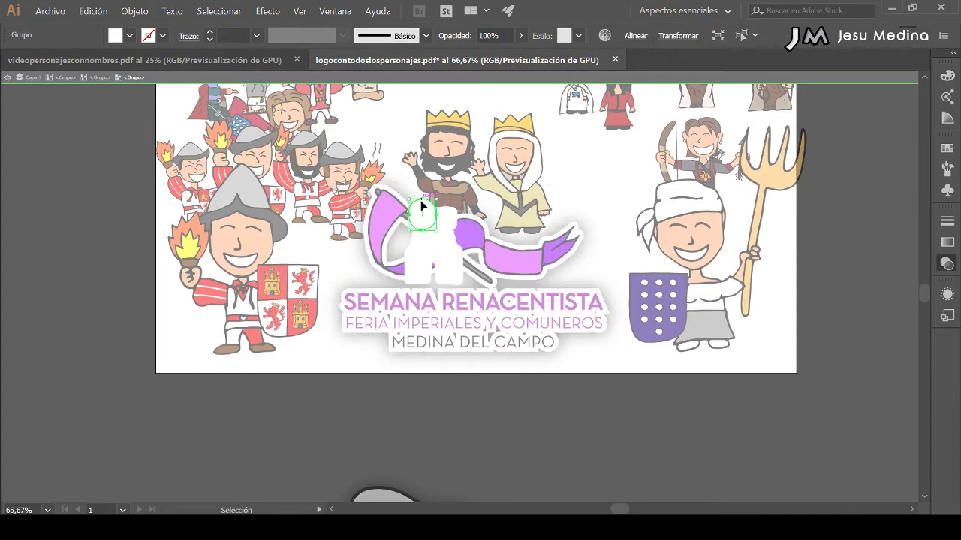
click(559, 194)
double_click(559, 194)
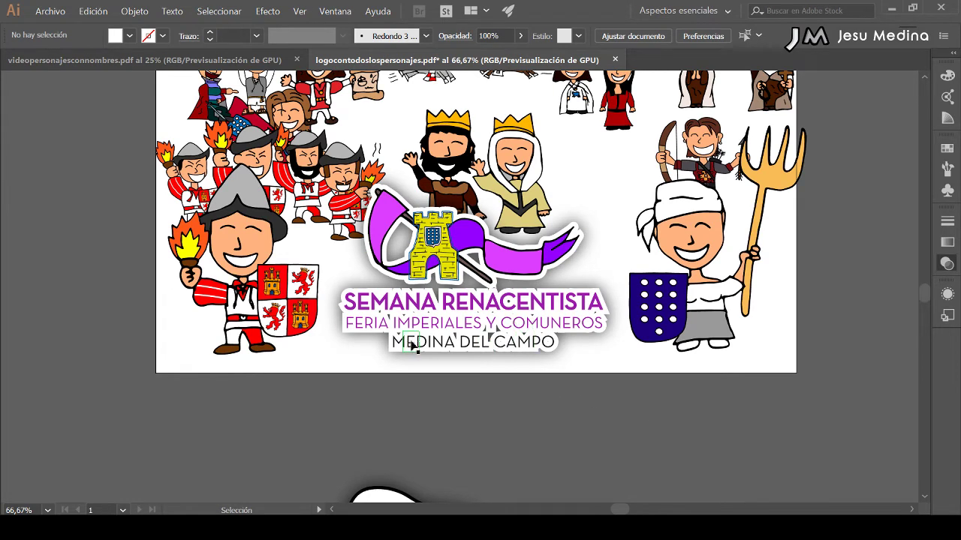
Set the whole logo group's Opacidad to 80%
click(459, 344)
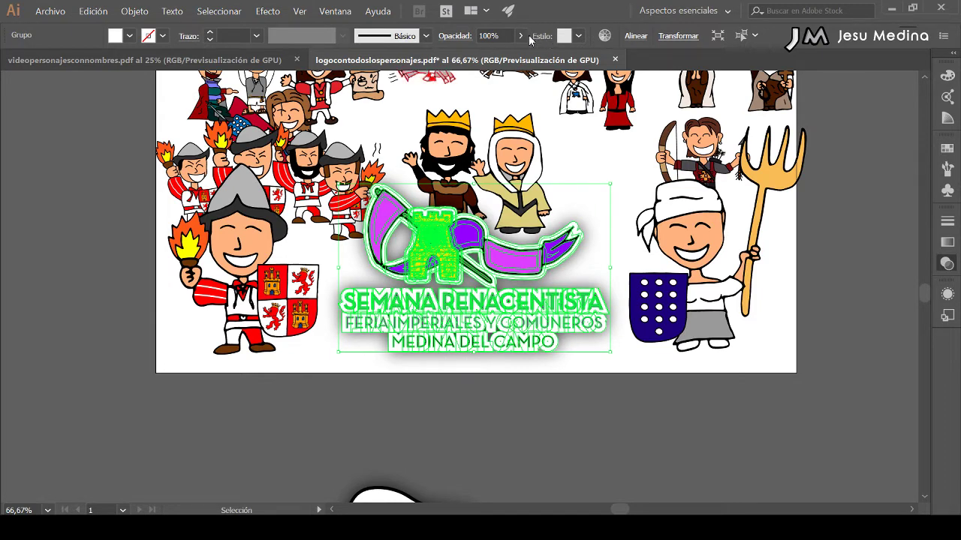
click(481, 35)
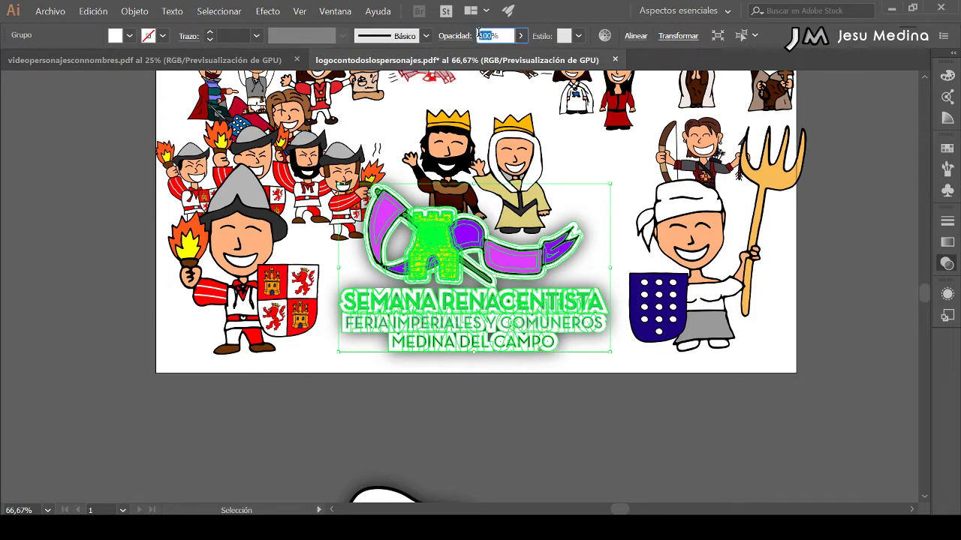
text(8)
key(Return)
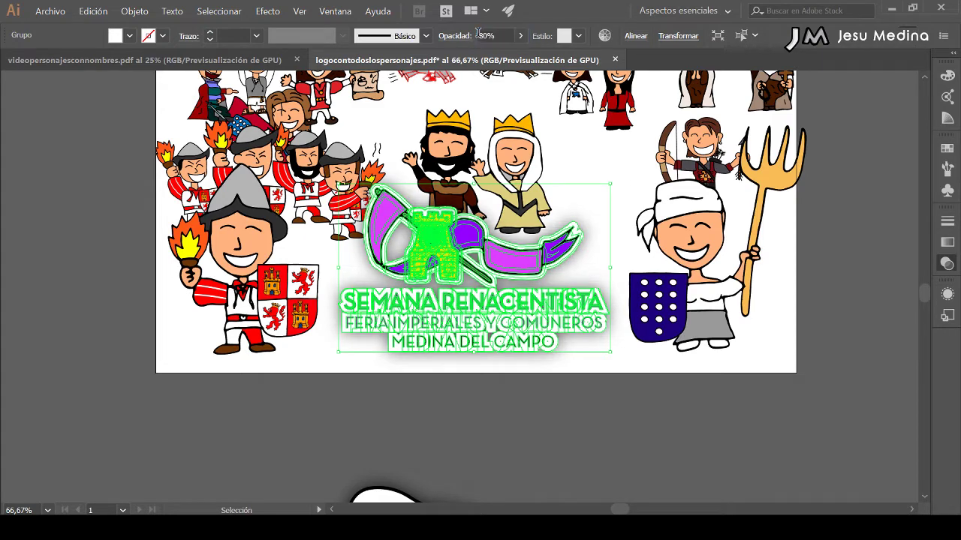
click(622, 169)
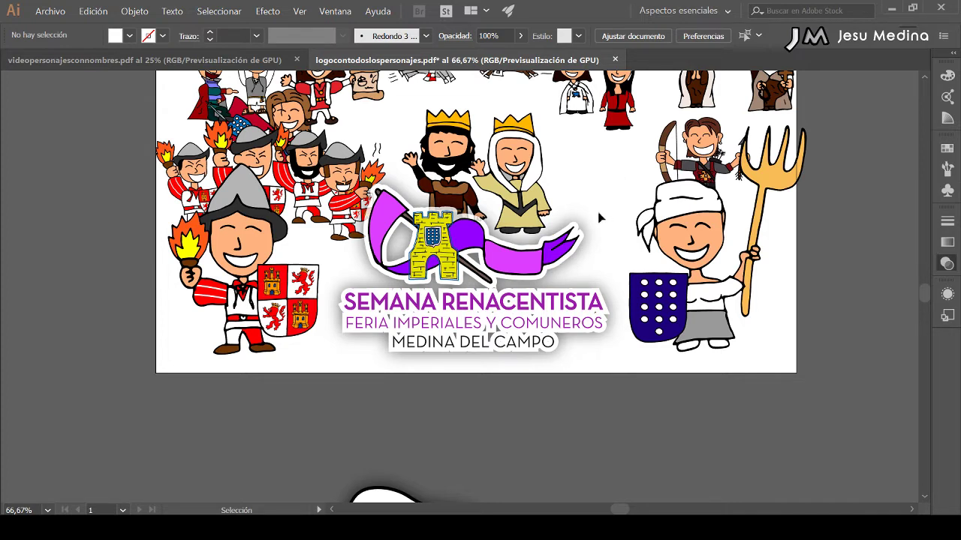
key(a)
Save, then shrink the four standing characters to about 40% and move them beside the small figures
key(ctrl+s)
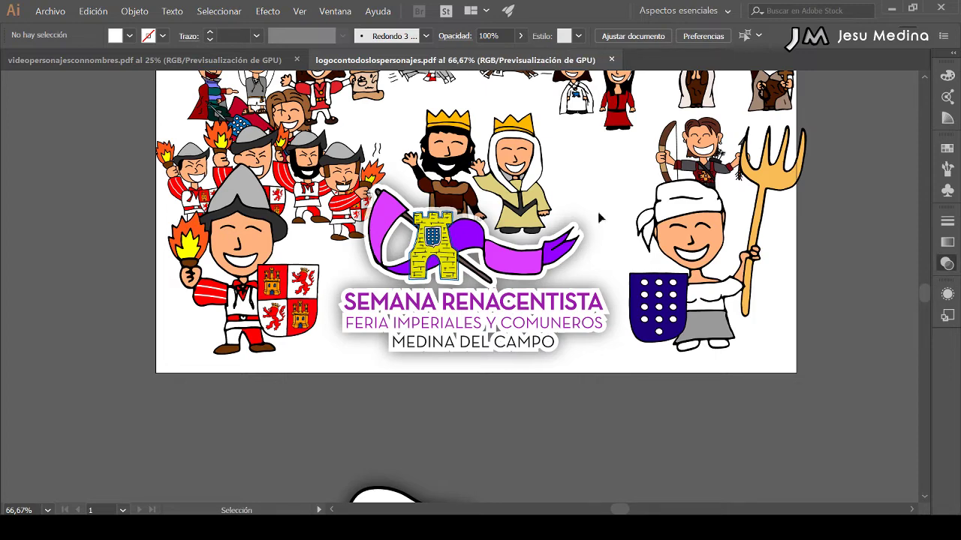
key(z)
scroll(597, 212, up, 2)
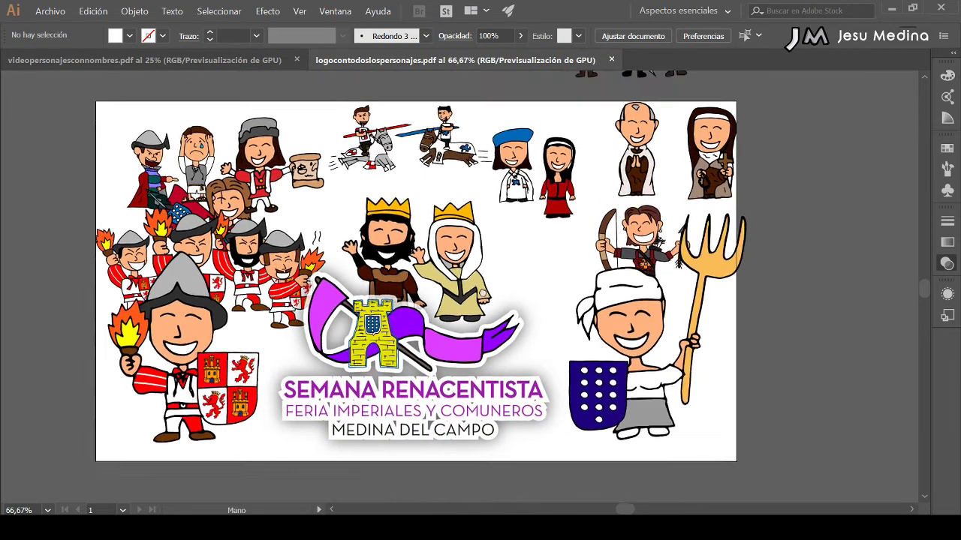
alt+click(529, 243)
key(v)
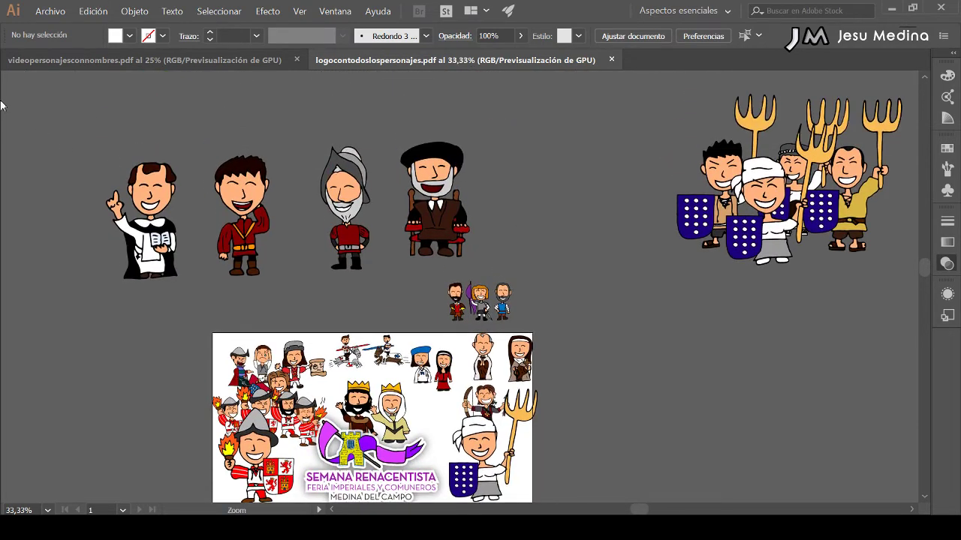
drag(123, 149, 478, 176)
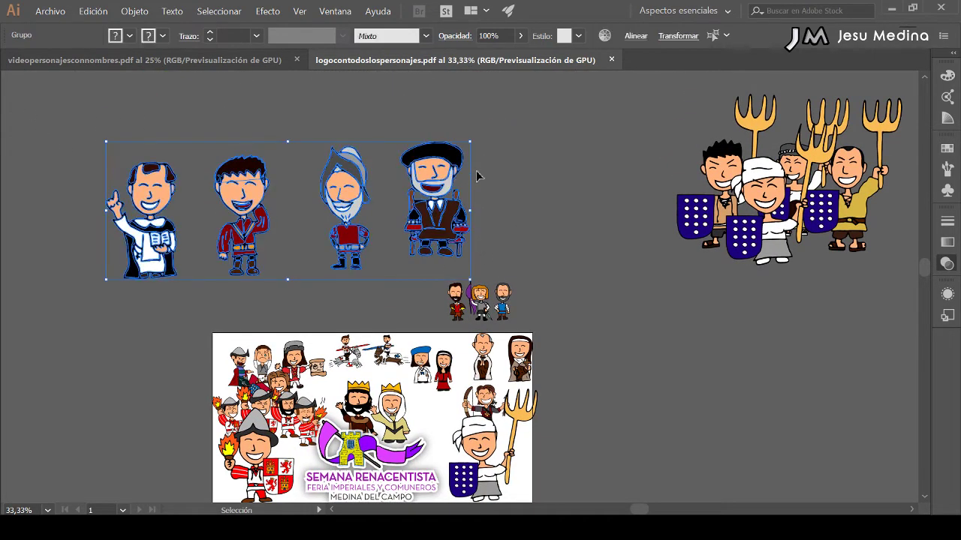
drag(475, 142, 251, 225)
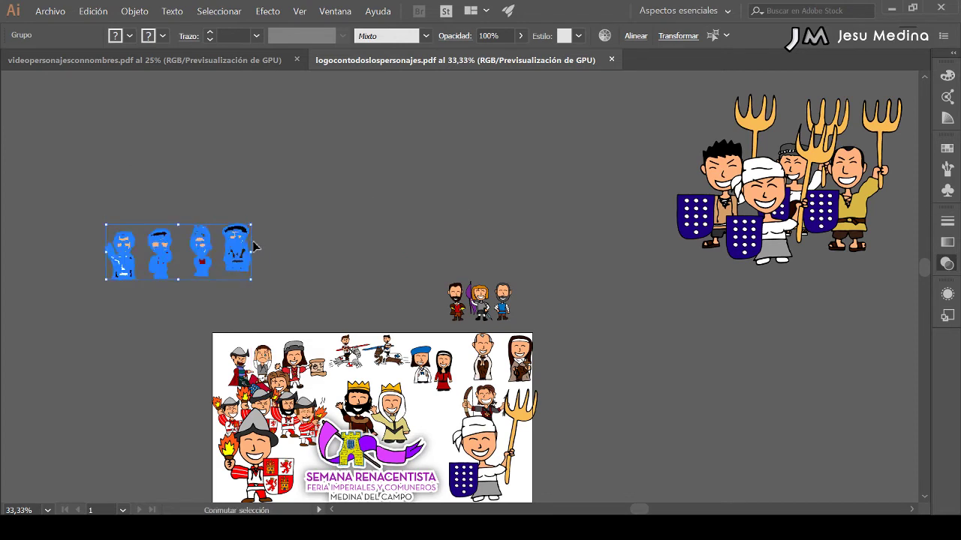
drag(239, 256, 397, 310)
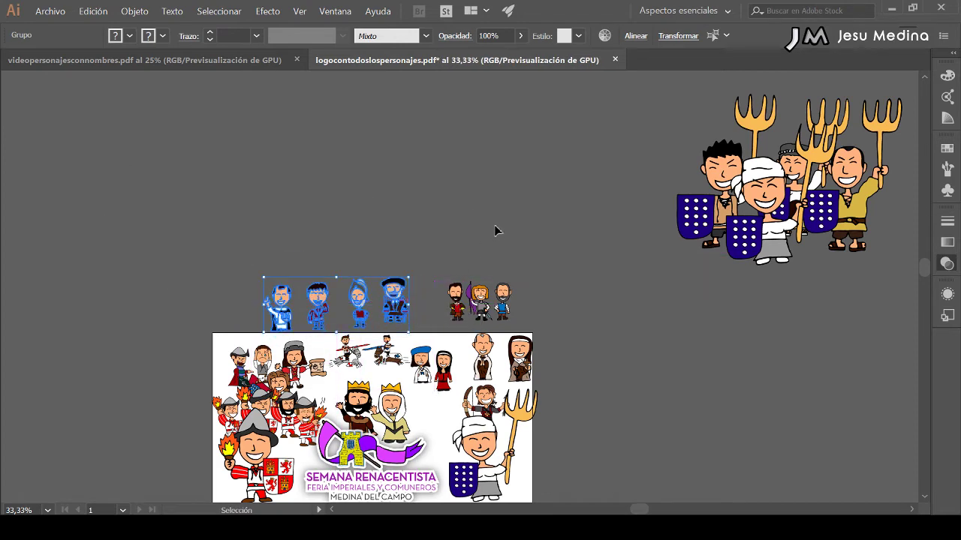
click(556, 269)
Move the archer to the row's end and the pitchfork crowd onto the artboard's right side
drag(557, 269, 504, 202)
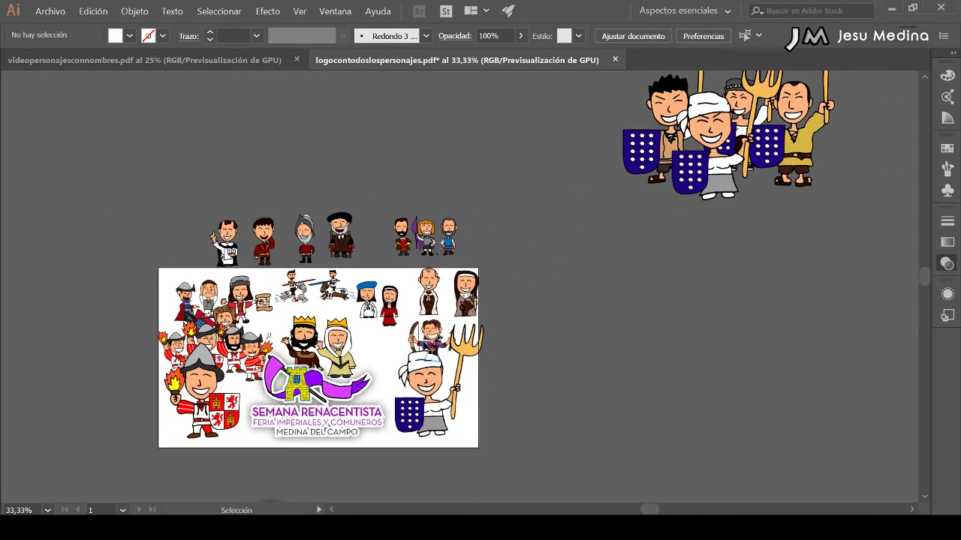
mouse_move(429, 340)
mouse_down()
mouse_move(502, 240)
mouse_move(501, 225)
mouse_up()
drag(534, 281, 533, 281)
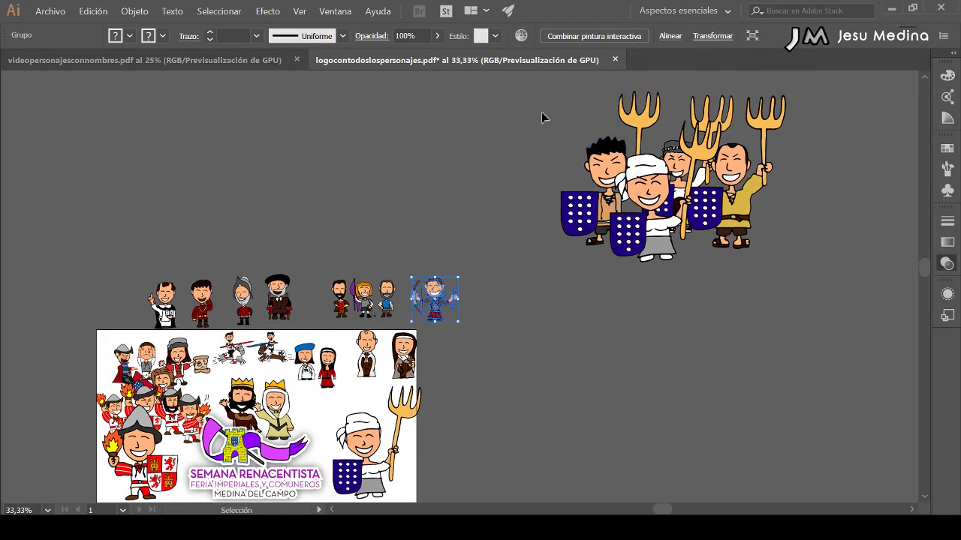
mouse_move(698, 229)
mouse_down()
mouse_move(593, 353)
mouse_move(636, 274)
mouse_move(628, 106)
mouse_move(497, 240)
mouse_move(536, 200)
mouse_move(517, 225)
mouse_move(439, 274)
mouse_up()
key(space)
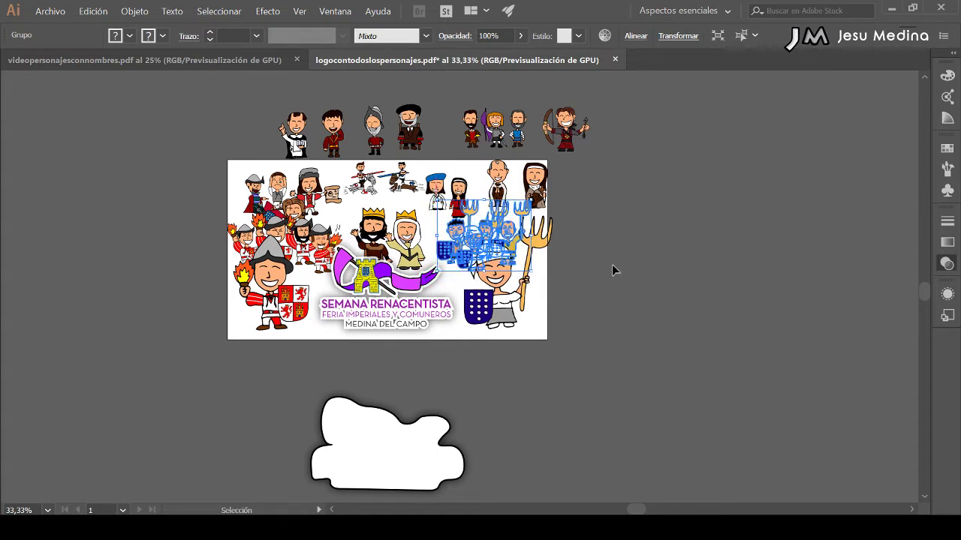
Tuck the pitchfork crowd behind the woman with the pitchfork
click(612, 264)
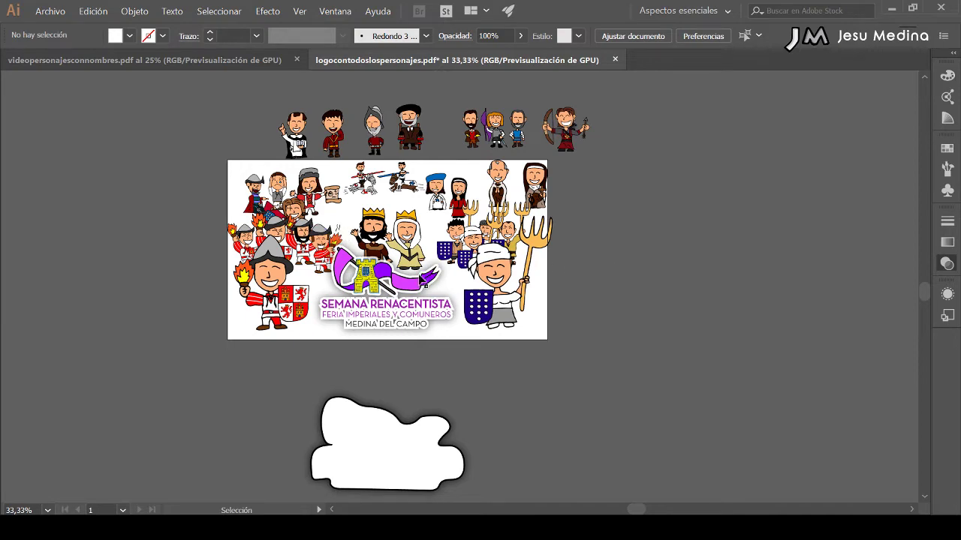
click(447, 258)
drag(435, 269, 450, 253)
click(592, 272)
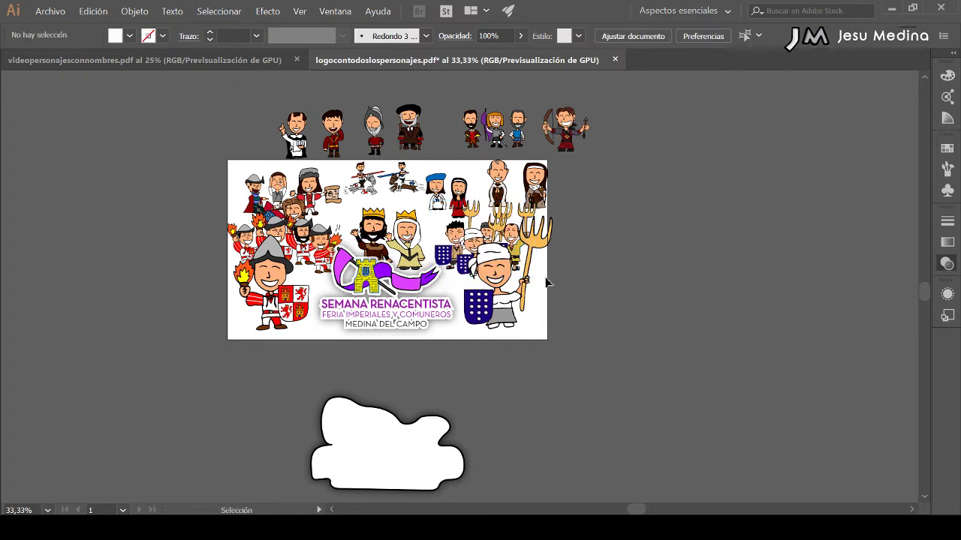
Move the torch-bearing soldier group on the left about 37 px lower
click(310, 250)
drag(323, 247, 307, 257)
click(610, 254)
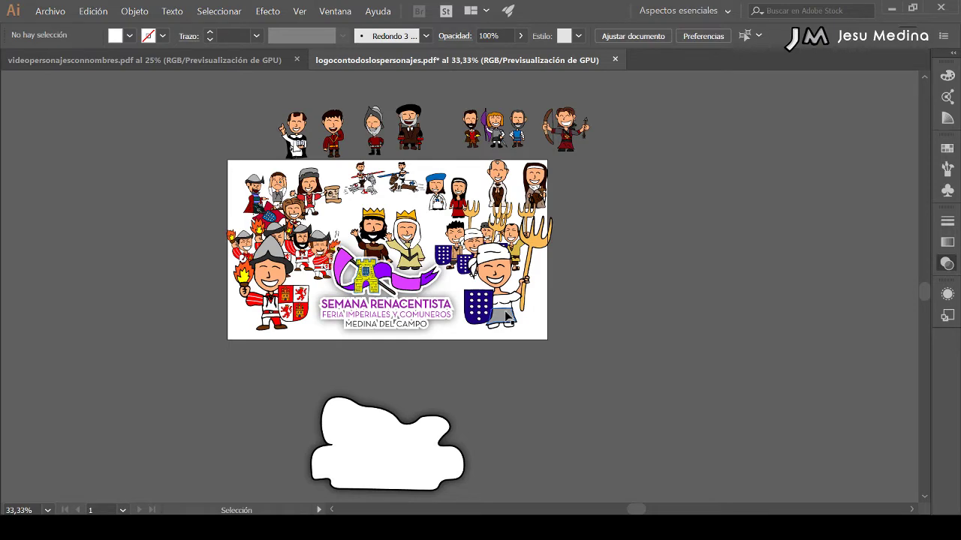
Place the first spare figure in the artboard's top-left corner
click(296, 134)
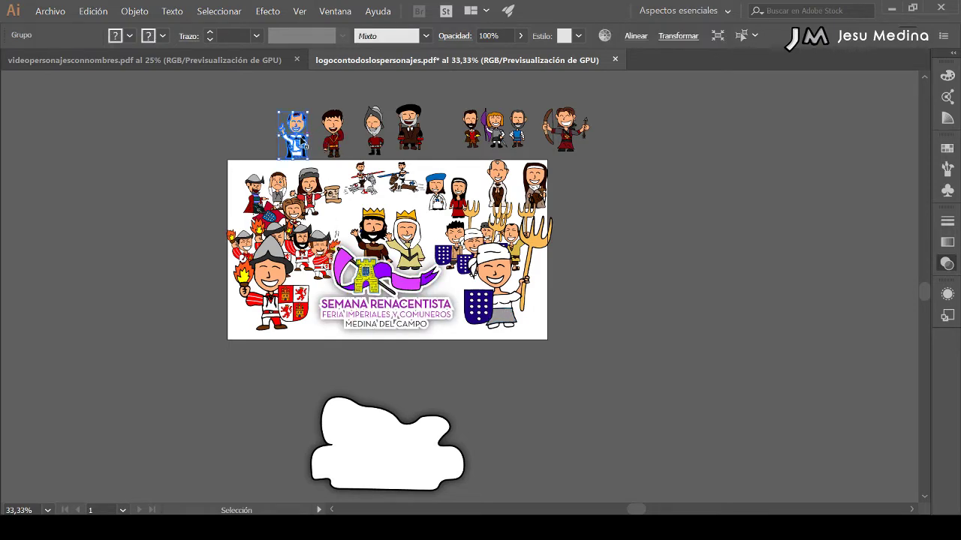
drag(301, 150, 300, 204)
scroll(430, 367, up, 5)
alt+click(465, 322)
alt+click(472, 329)
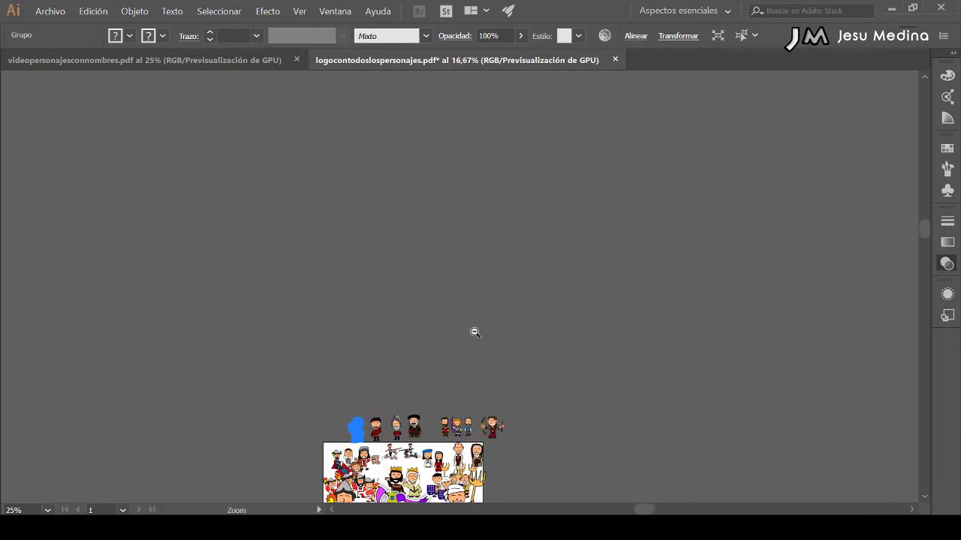
alt+click(496, 321)
alt+click(556, 336)
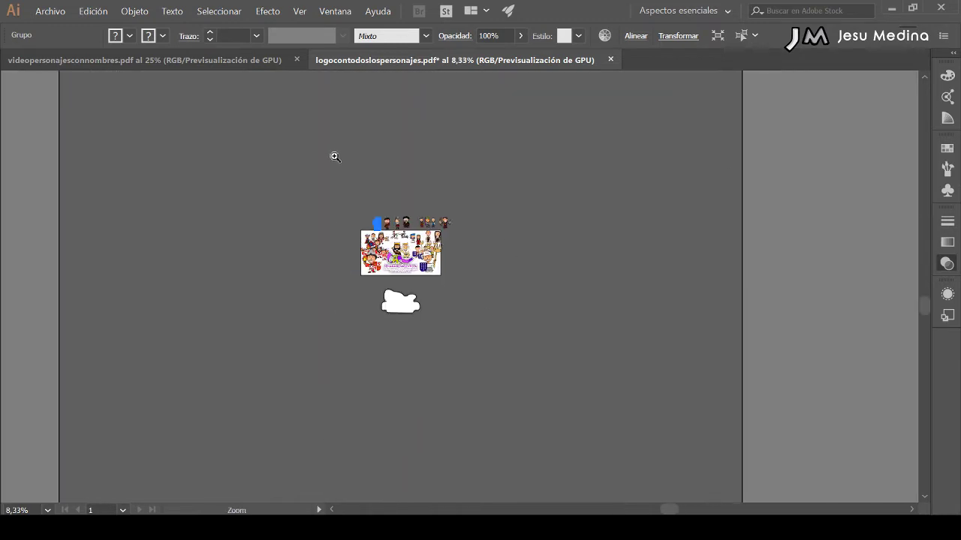
drag(378, 208, 513, 317)
click(586, 405)
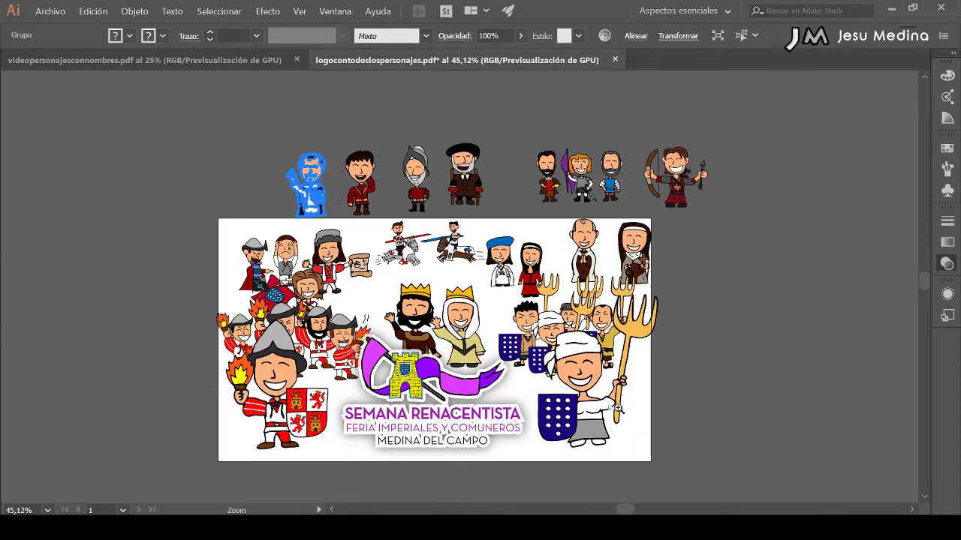
key(v)
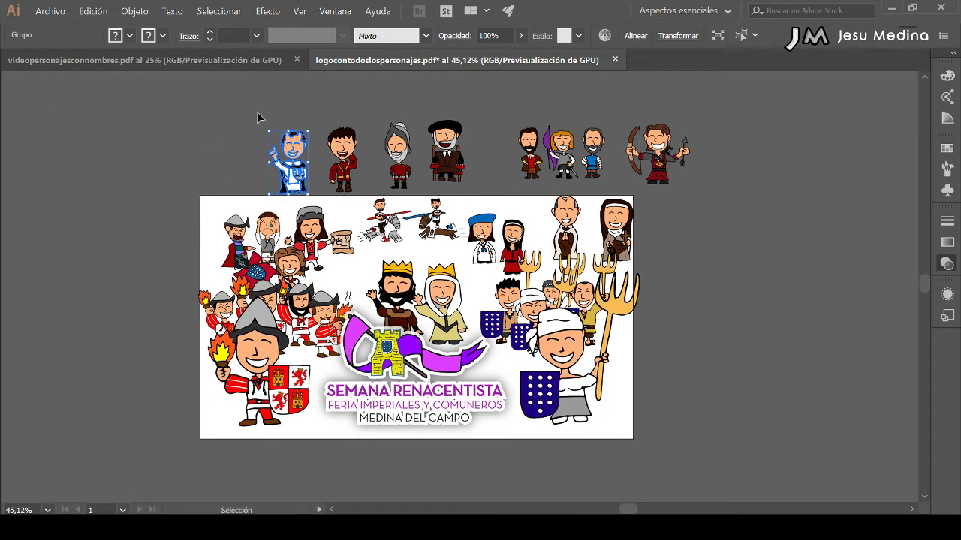
mouse_move(300, 141)
mouse_down()
mouse_move(229, 194)
mouse_move(199, 193)
mouse_move(235, 227)
mouse_up()
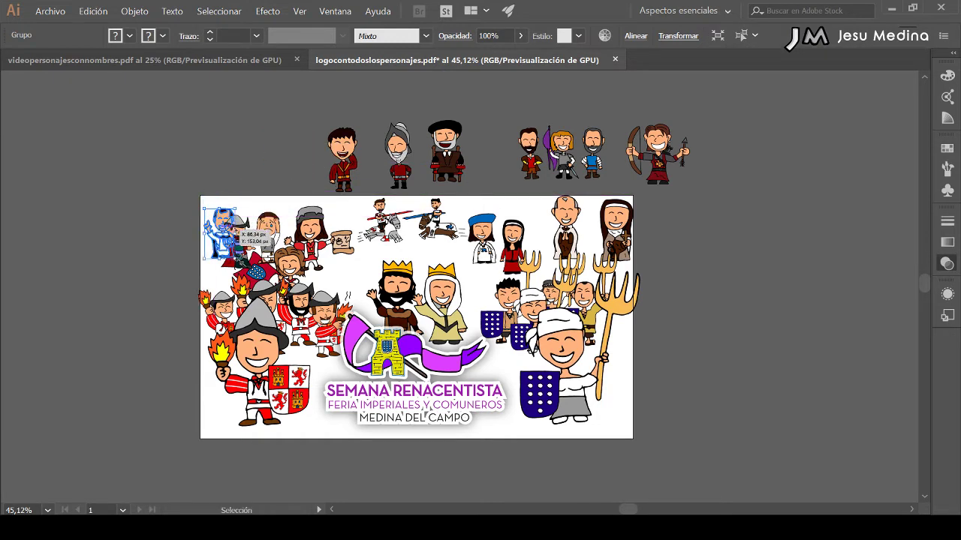
drag(248, 263, 244, 297)
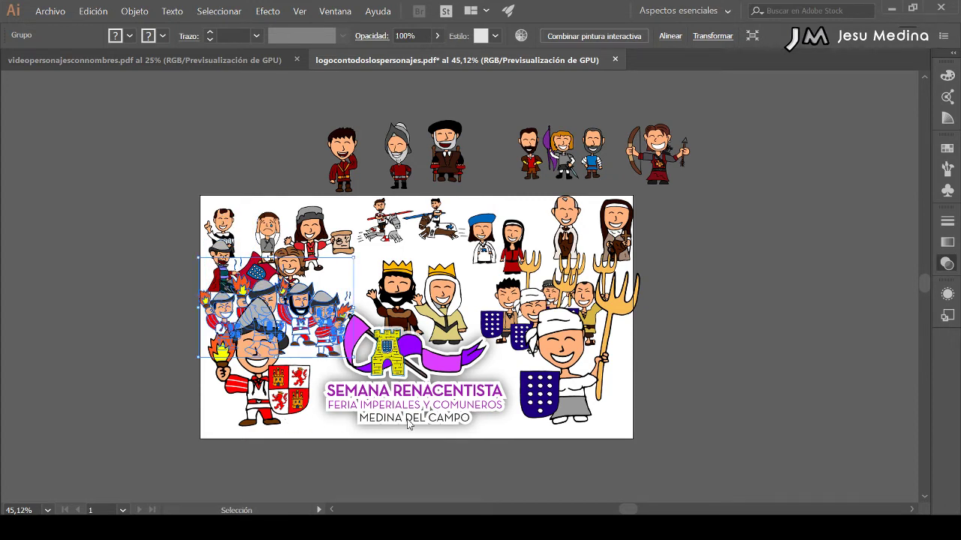
Delete the large baker and the left torch-bearer figures
drag(574, 415, 574, 420)
shift+click(305, 401)
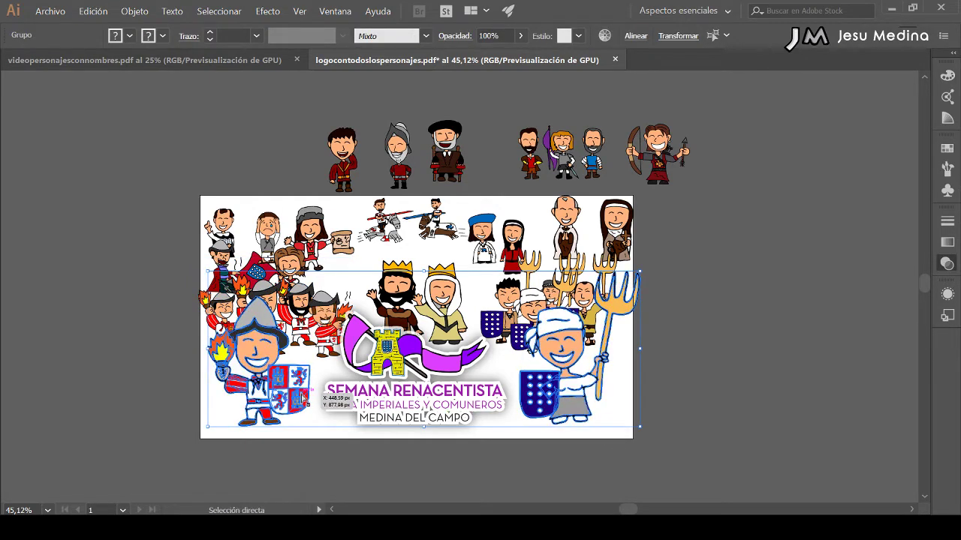
key(Delete)
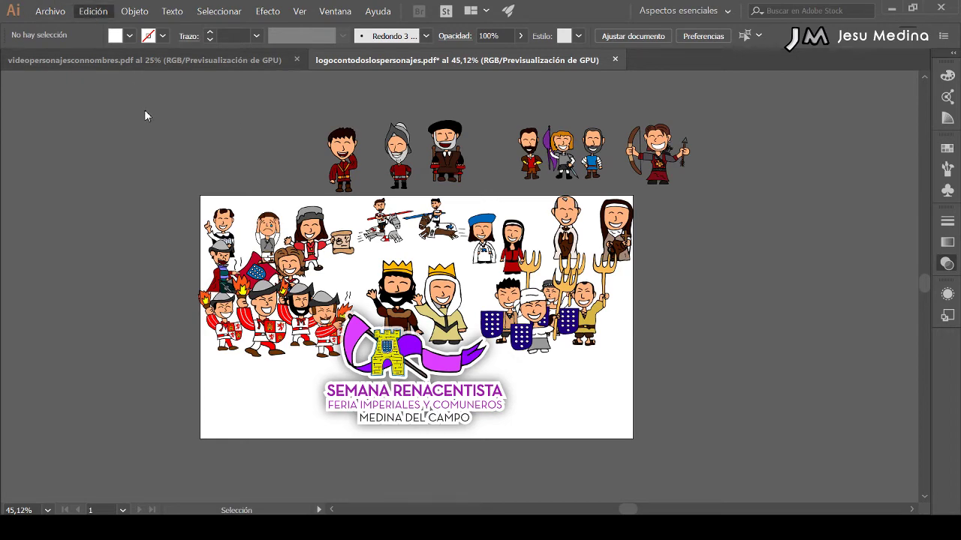
Restore the deleted baker and torch-bearer, then nudge the crying boy and small top-left figures
key(ctrl+z)
click(657, 329)
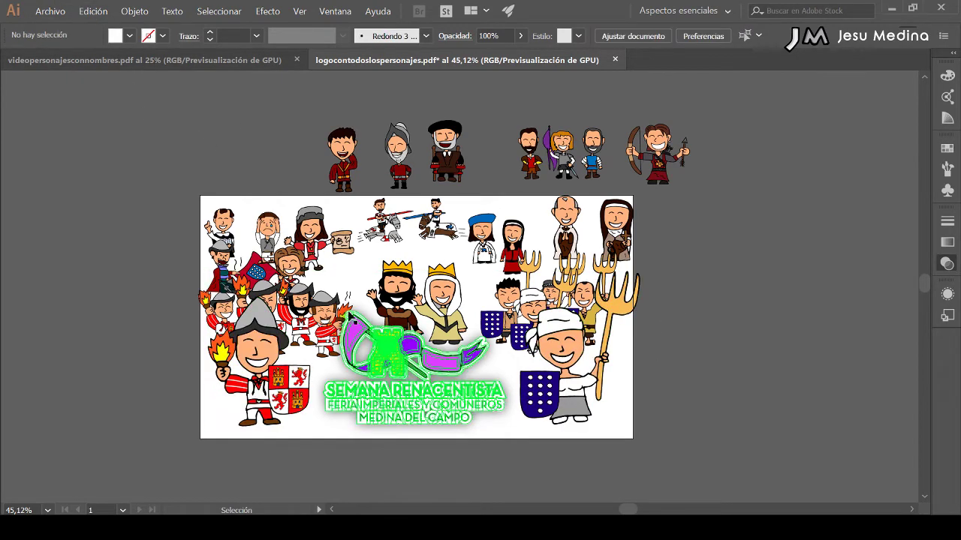
click(270, 259)
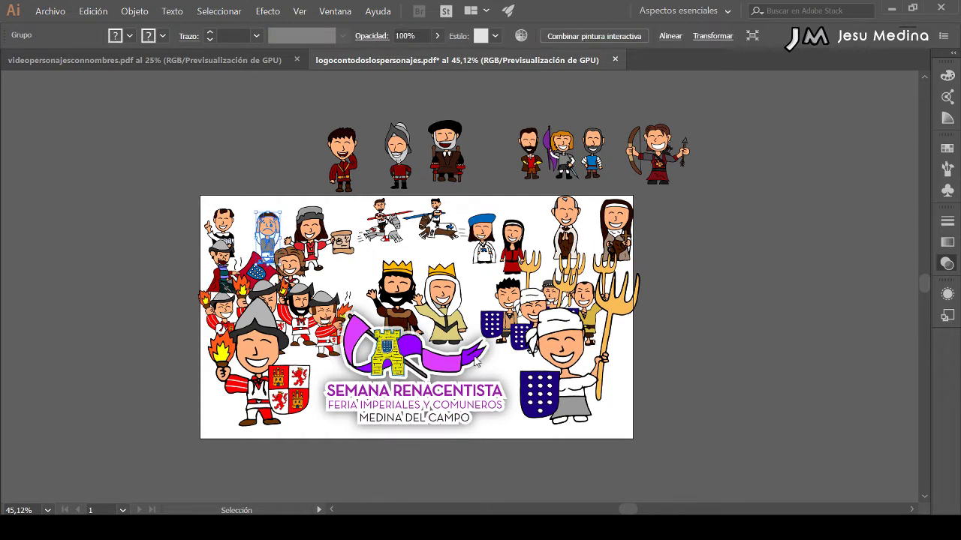
click(276, 171)
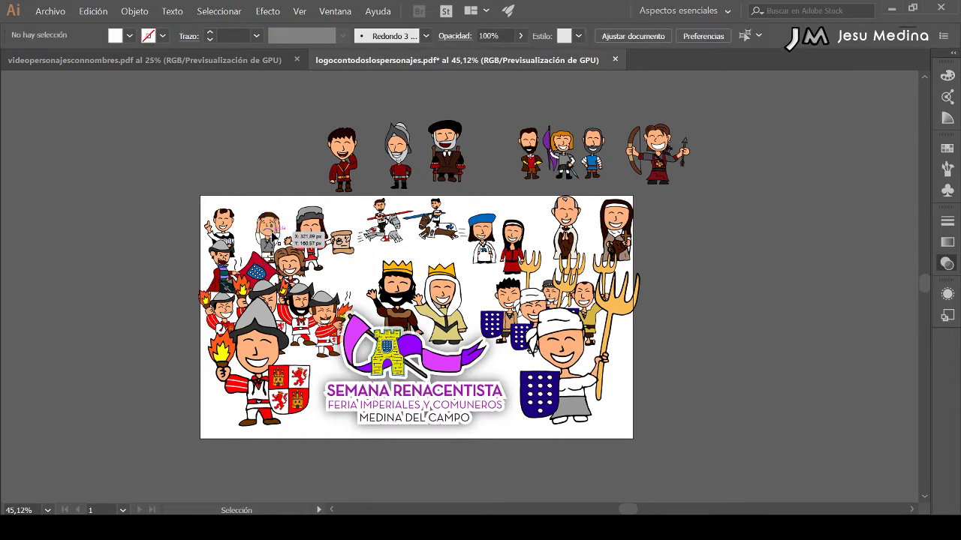
drag(267, 229, 250, 229)
drag(340, 184, 342, 183)
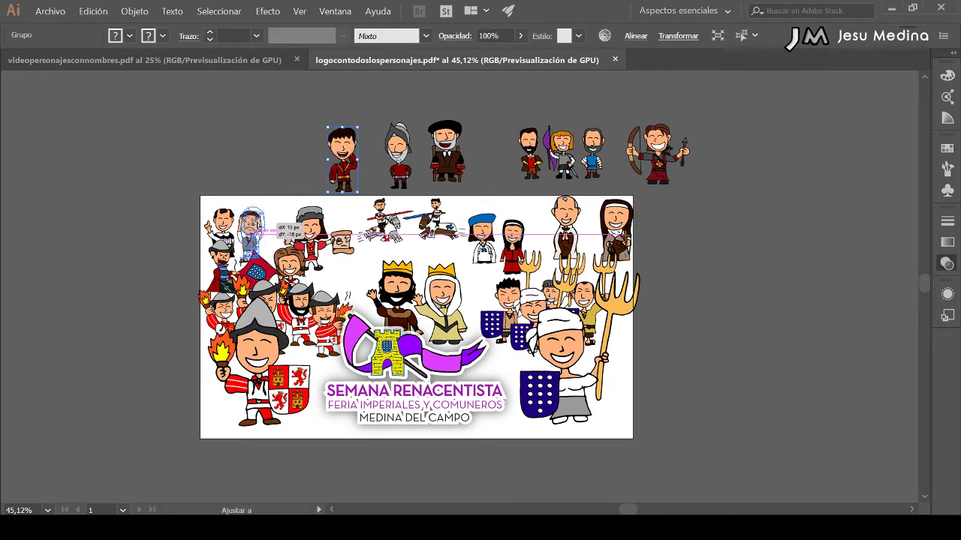
mouse_move(259, 231)
mouse_down()
mouse_move(330, 234)
mouse_move(338, 273)
mouse_up()
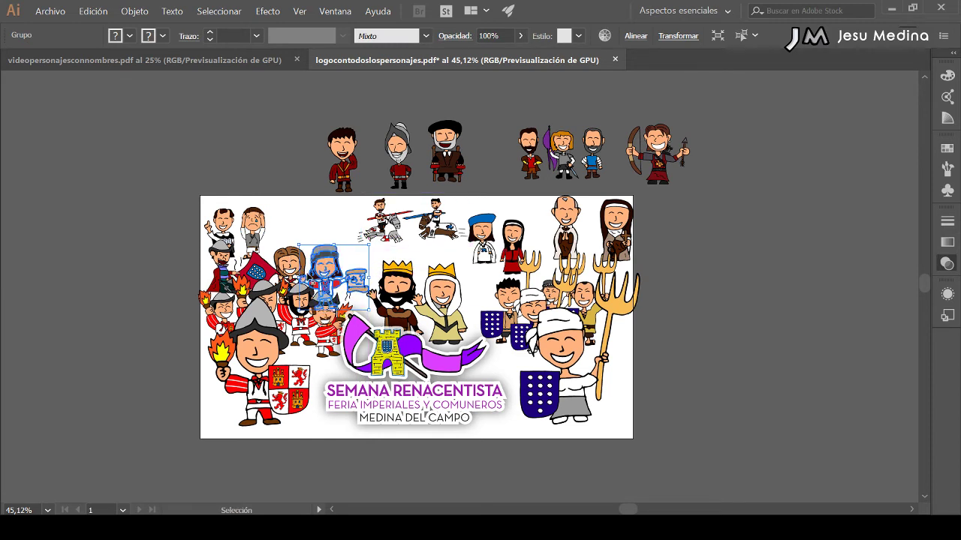
Bring the red-clad and grey-bearded figures onto the artboard's upper left
mouse_move(342, 158)
mouse_down()
mouse_move(284, 233)
mouse_move(291, 228)
mouse_up()
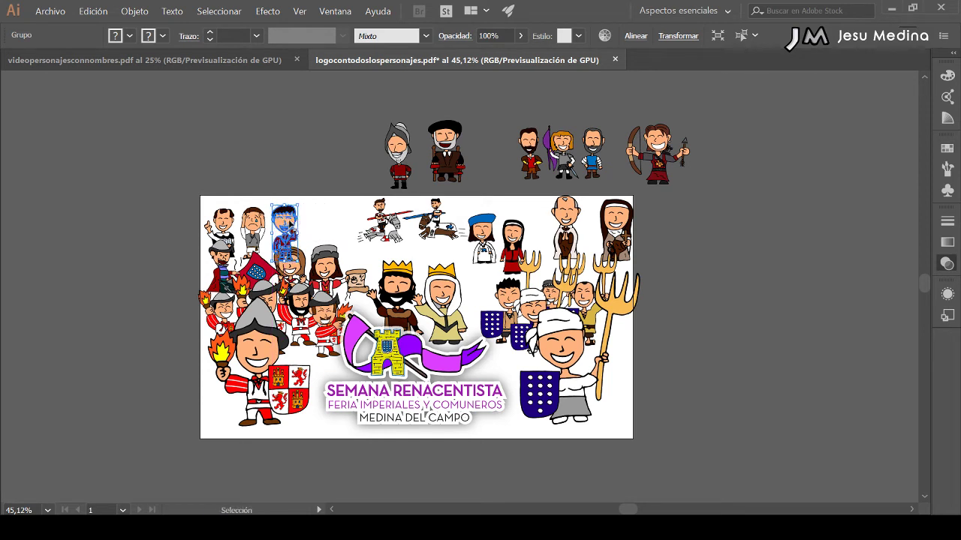
drag(405, 159, 291, 234)
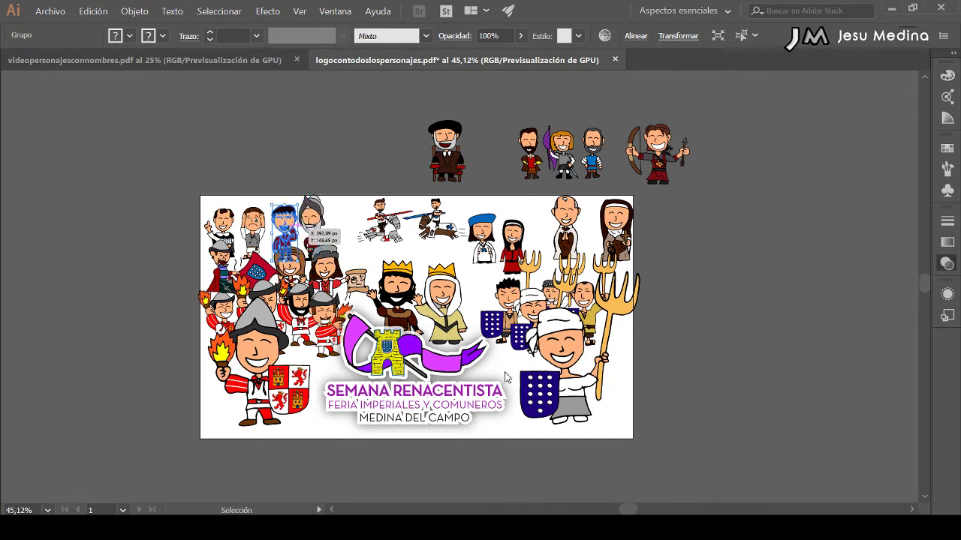
click(356, 211)
click(310, 218)
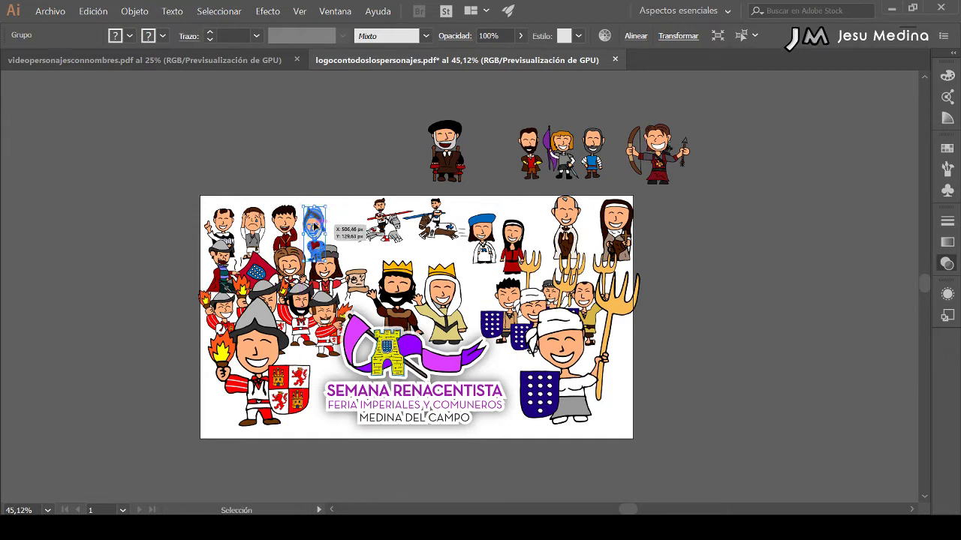
click(359, 194)
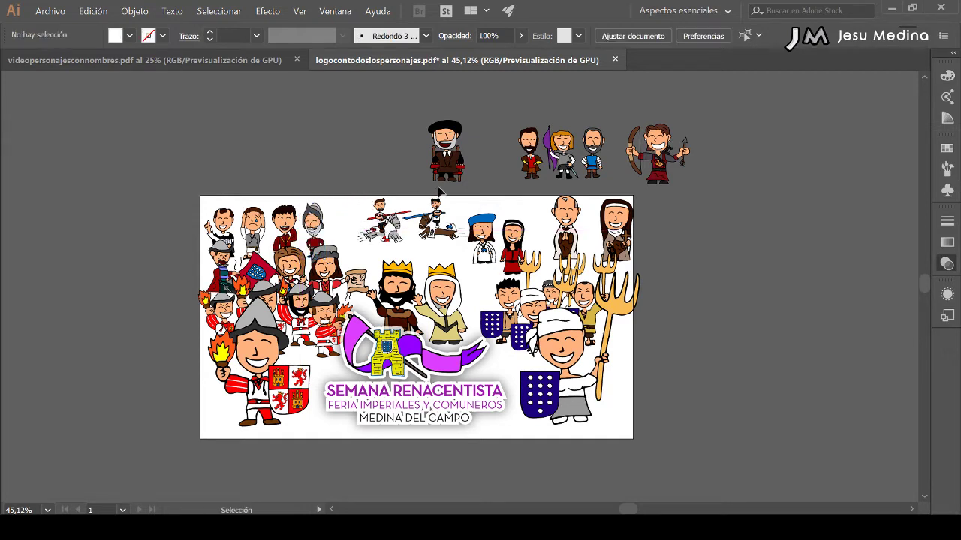
Move the black-hatted bearded figure to the centre and enlarge the figure beside the king
mouse_move(453, 159)
mouse_down()
mouse_move(497, 299)
mouse_move(488, 309)
mouse_up()
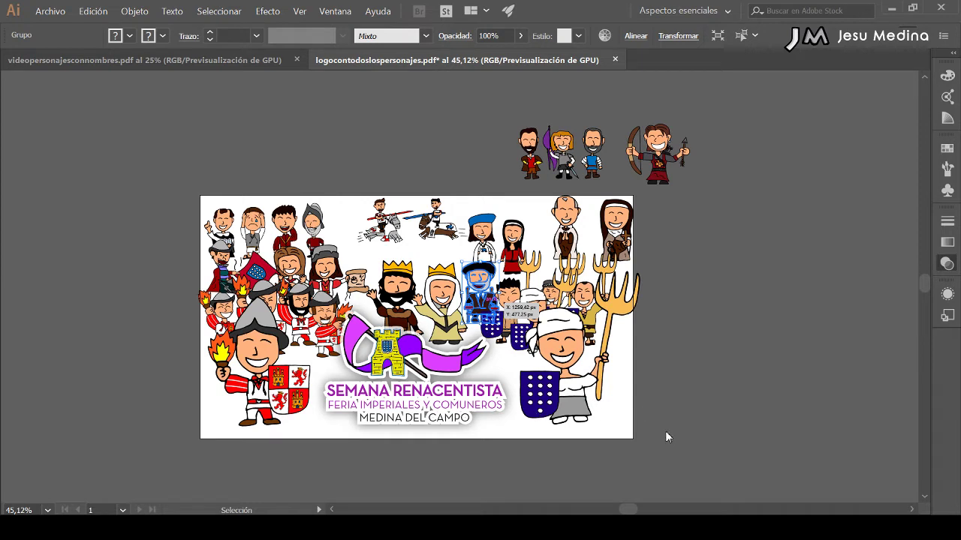
click(678, 396)
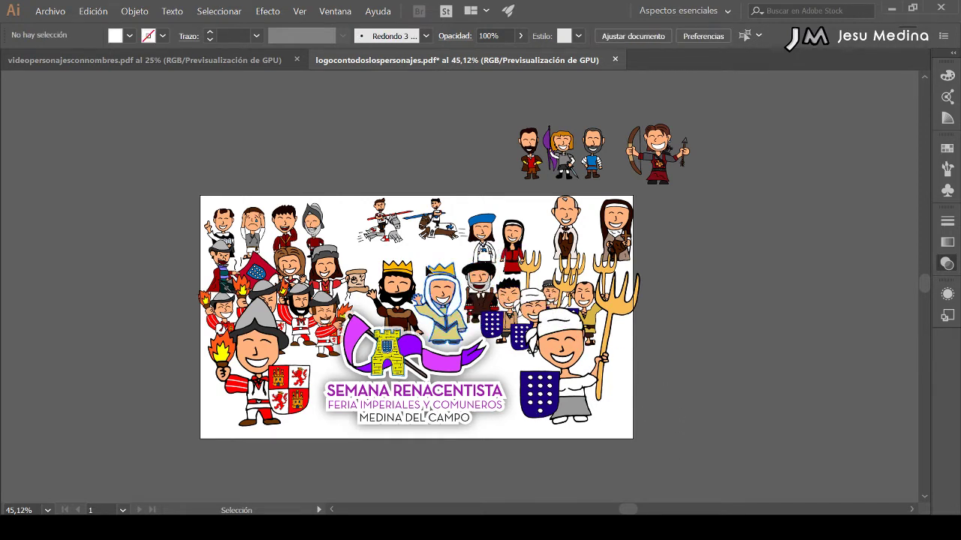
mouse_move(326, 296)
mouse_down()
mouse_move(355, 258)
mouse_move(350, 237)
mouse_up()
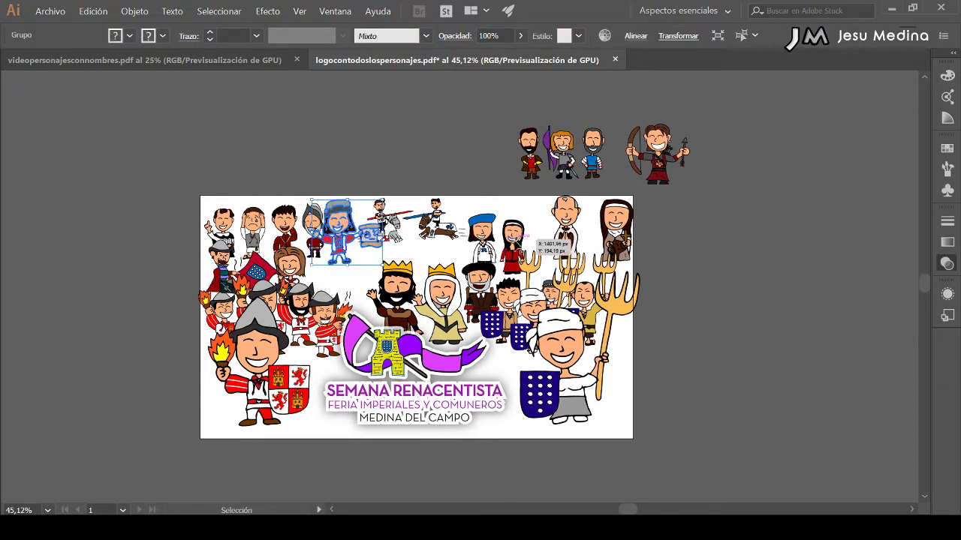
mouse_move(518, 225)
mouse_down()
mouse_move(375, 283)
mouse_move(372, 296)
mouse_move(342, 268)
mouse_move(361, 292)
mouse_up()
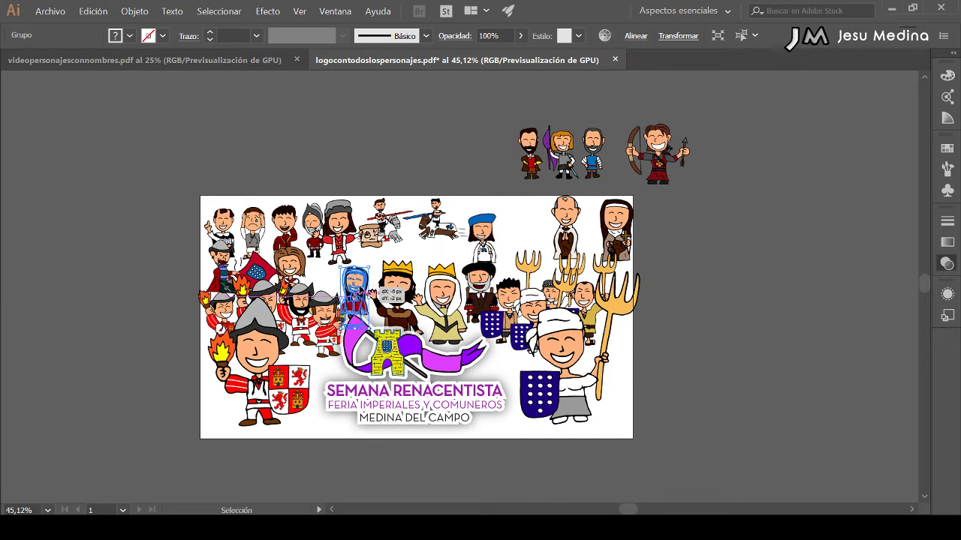
mouse_move(369, 325)
mouse_down()
mouse_move(379, 302)
mouse_move(368, 316)
mouse_up()
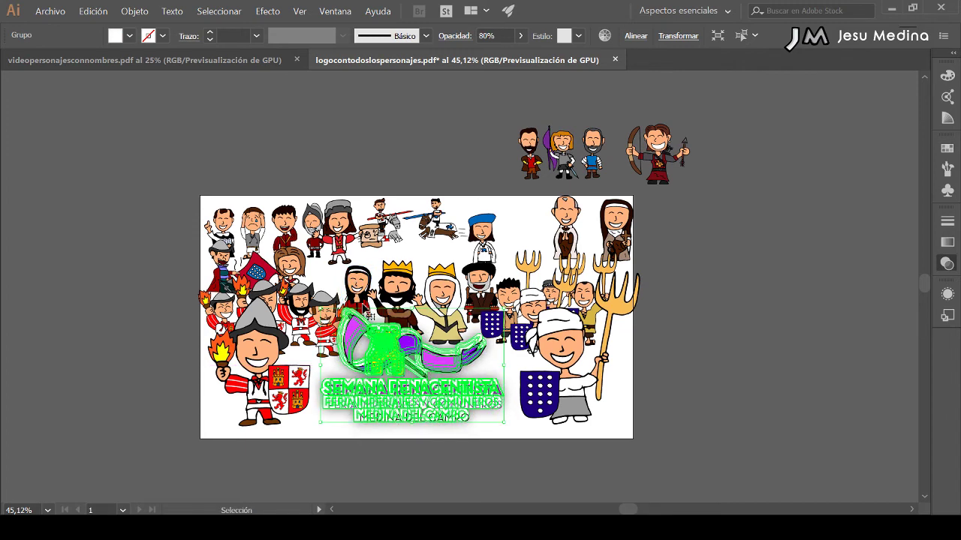
click(379, 163)
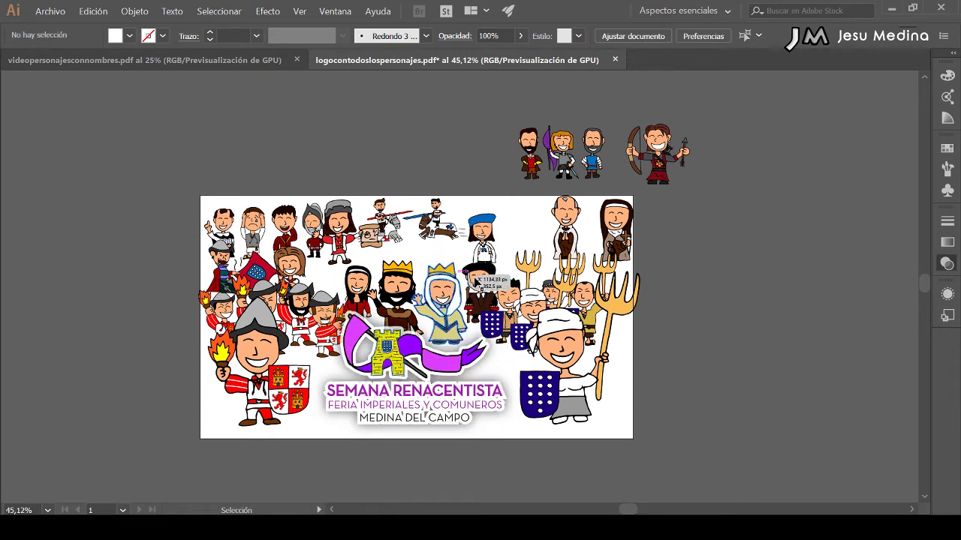
Place the bald robed figure beside the blue-hat figure at mid-top
click(475, 278)
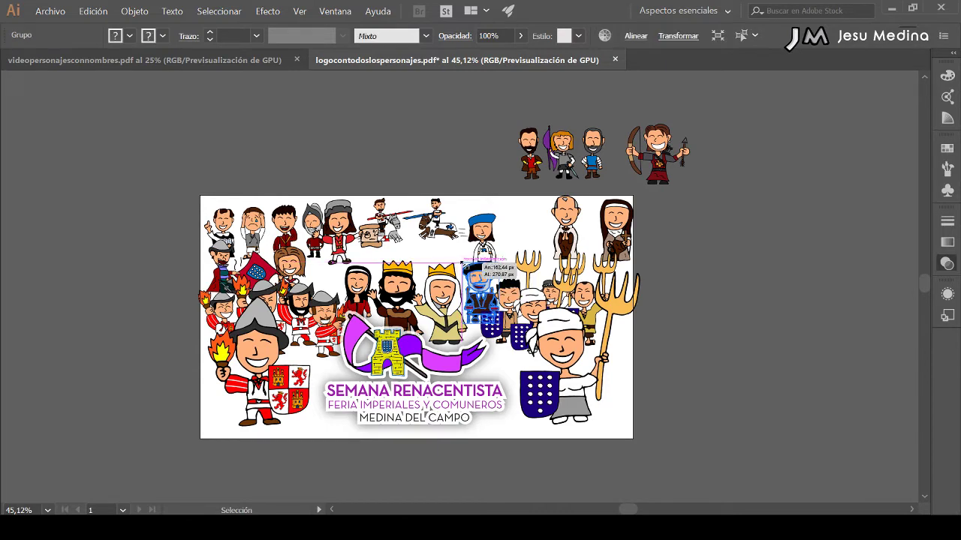
click(454, 156)
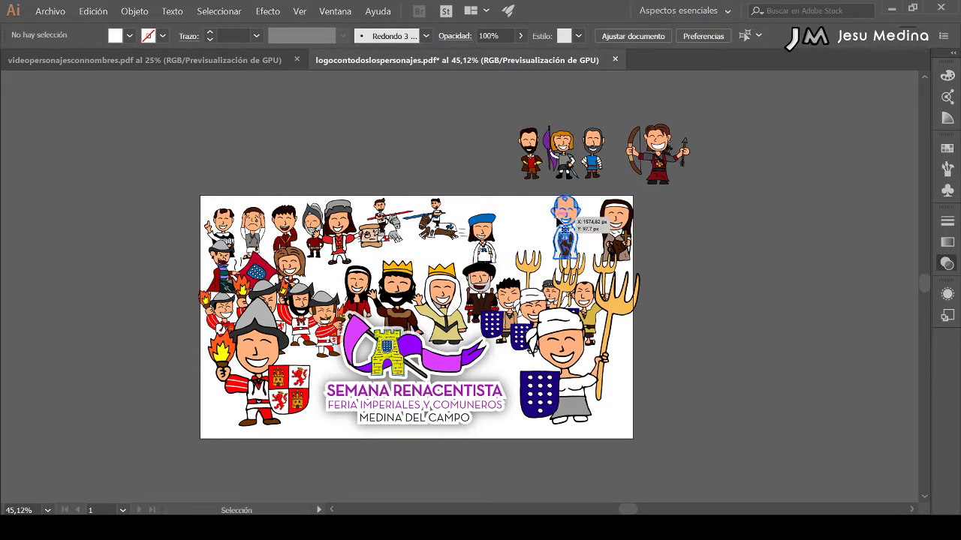
mouse_move(564, 215)
mouse_down()
mouse_move(481, 234)
mouse_move(502, 246)
mouse_up()
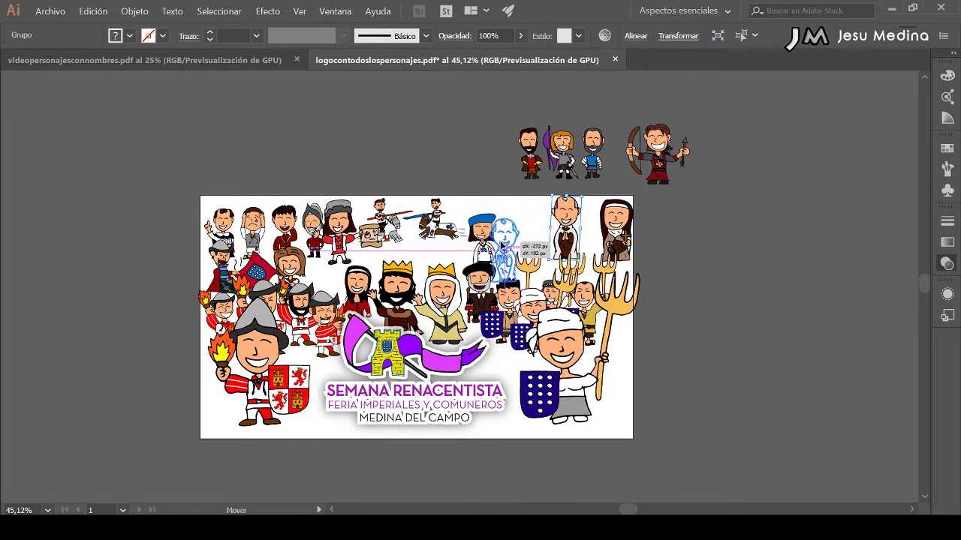
drag(501, 246, 505, 246)
Move the three-figure group down onto the artboard beside the kings
click(533, 164)
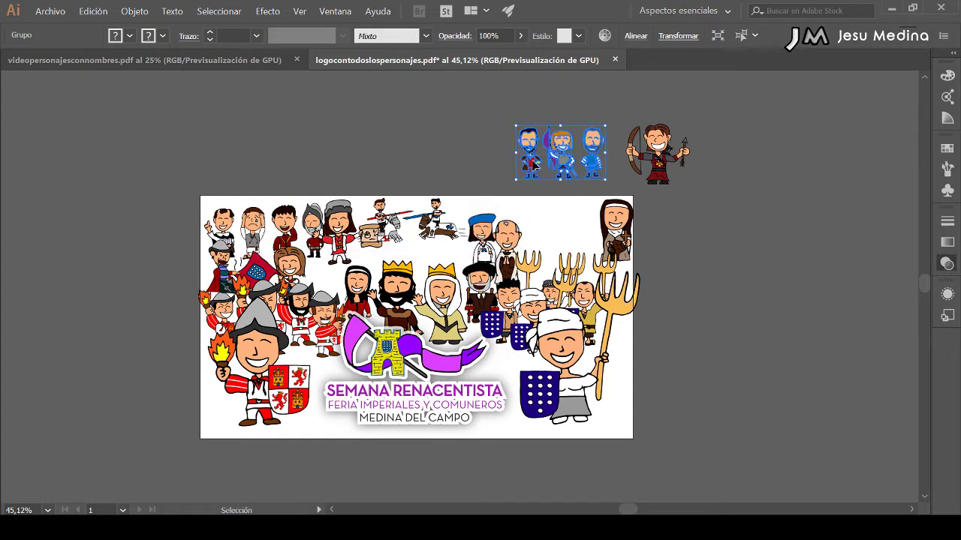
drag(531, 163, 524, 233)
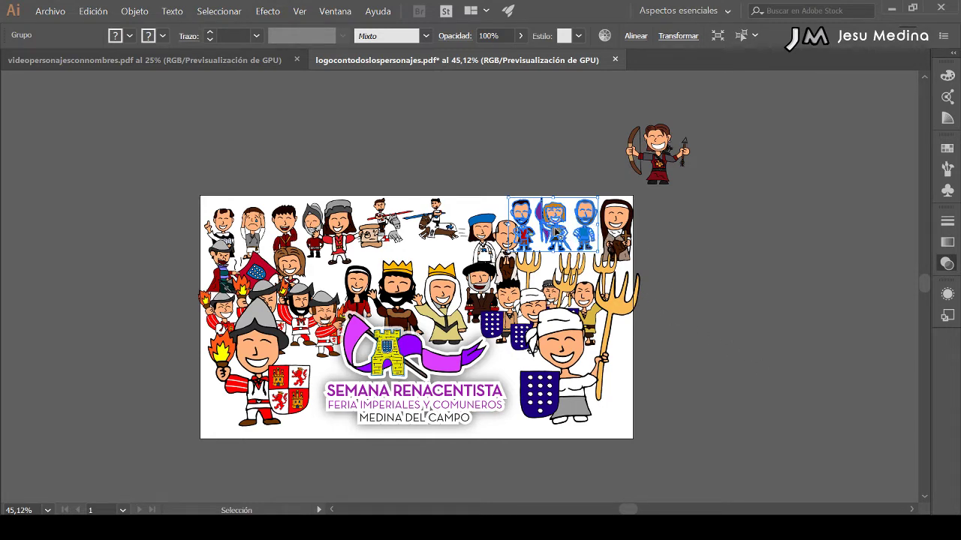
drag(556, 234, 418, 261)
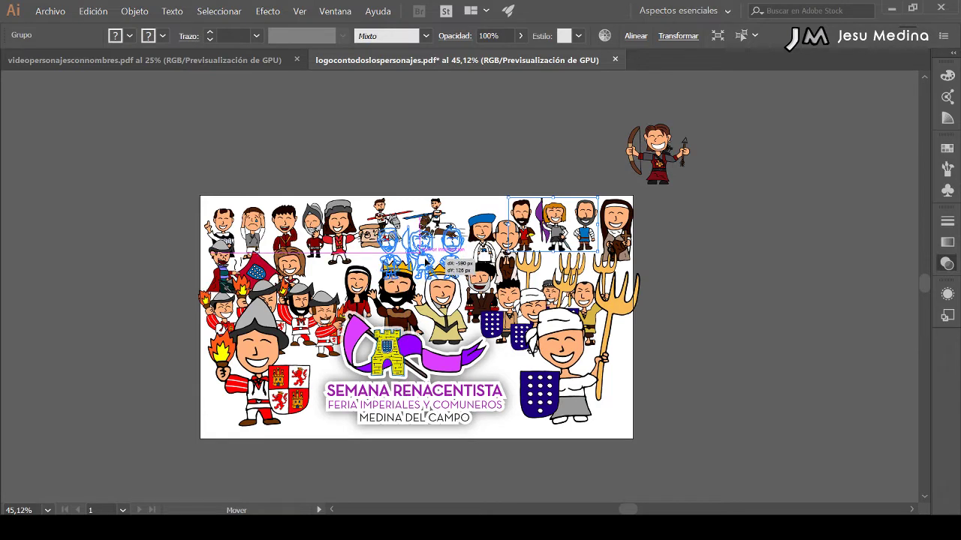
drag(427, 261, 425, 263)
click(484, 190)
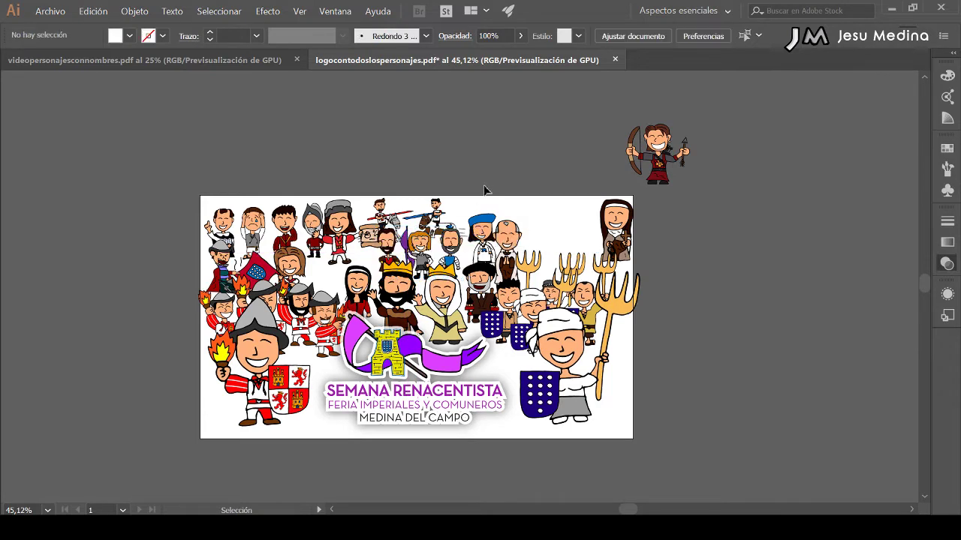
Shift the top-left character group right and place another group at the crowd's right edge
click(372, 239)
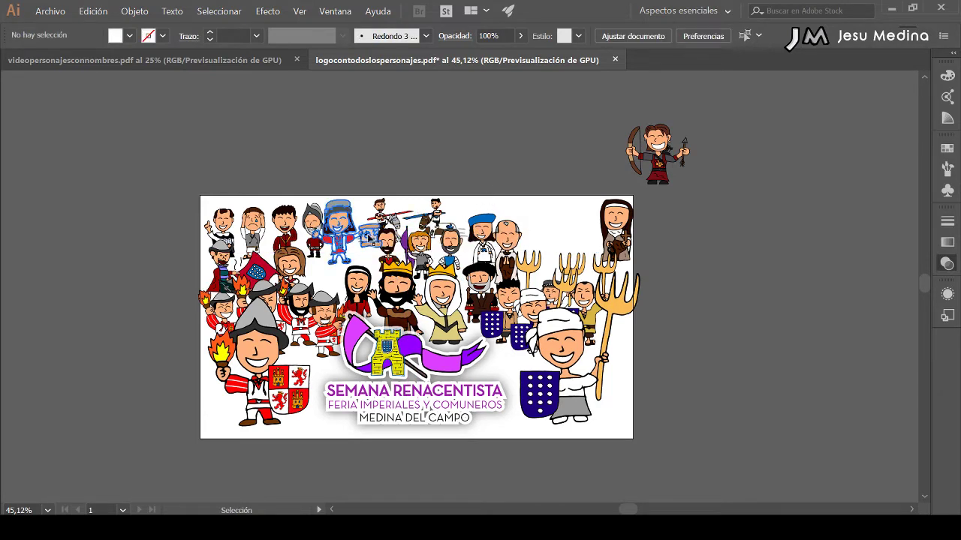
mouse_move(350, 229)
mouse_down()
mouse_move(559, 230)
mouse_move(558, 245)
mouse_move(541, 252)
mouse_up()
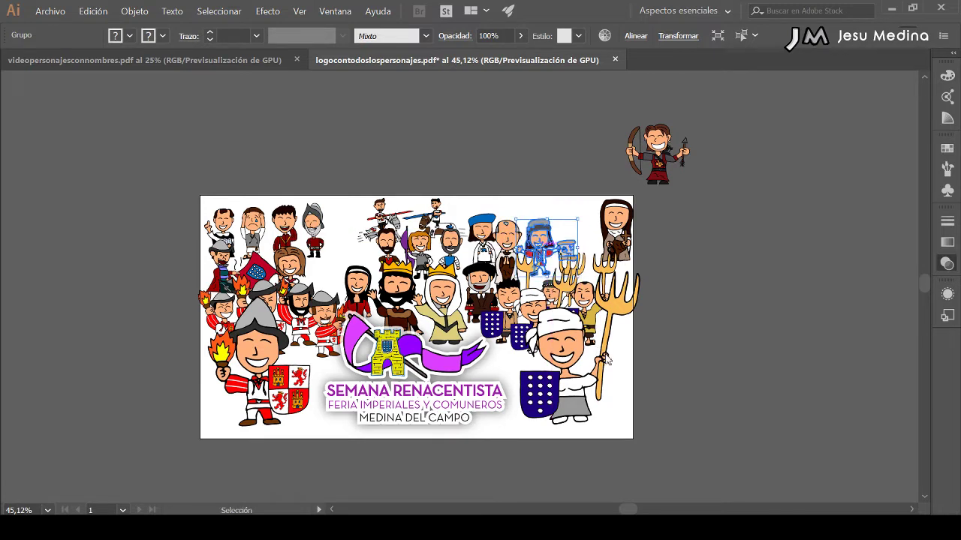
click(647, 267)
click(554, 246)
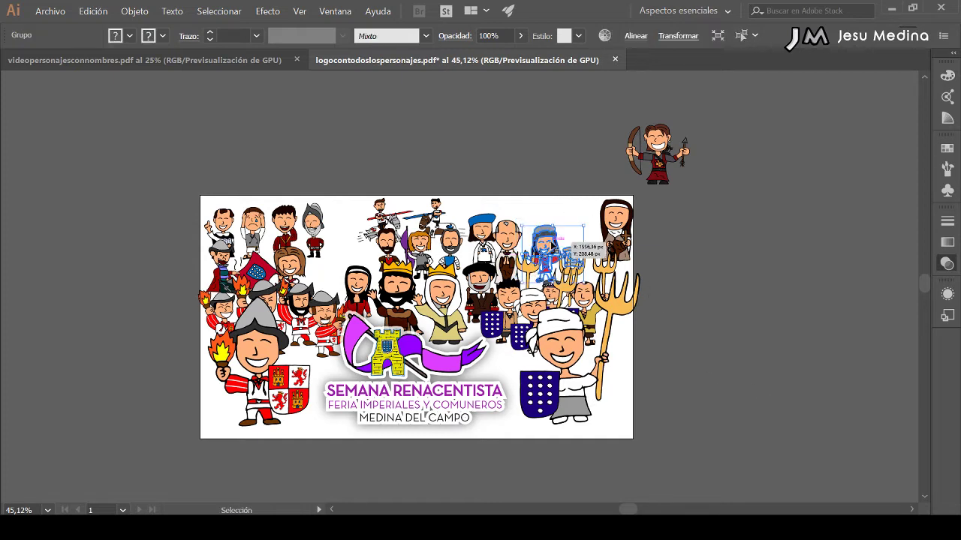
drag(553, 247, 578, 209)
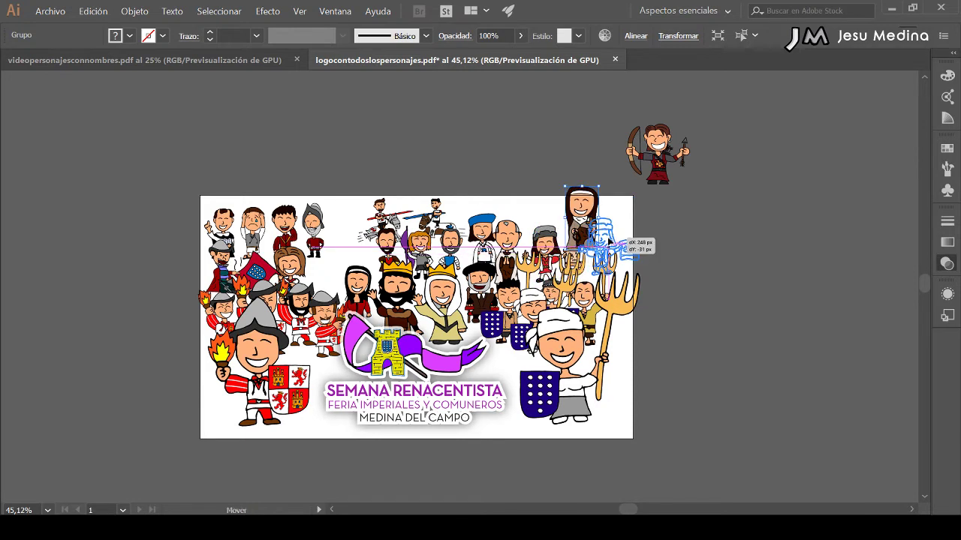
mouse_move(578, 209)
mouse_down()
mouse_move(601, 233)
mouse_move(540, 244)
mouse_up()
click(533, 189)
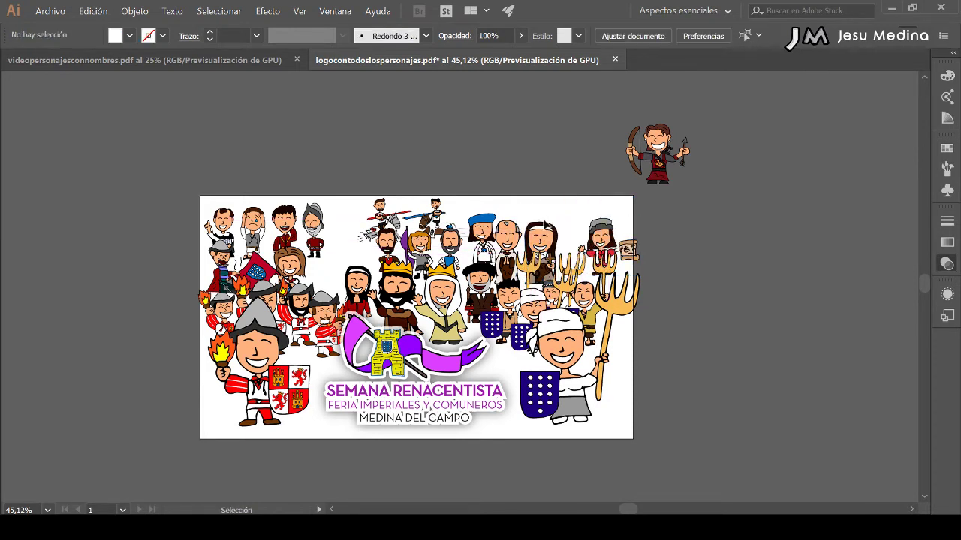
Nudge the three-character group right and down, and drop a small character into a mid-left gap
click(484, 232)
click(457, 240)
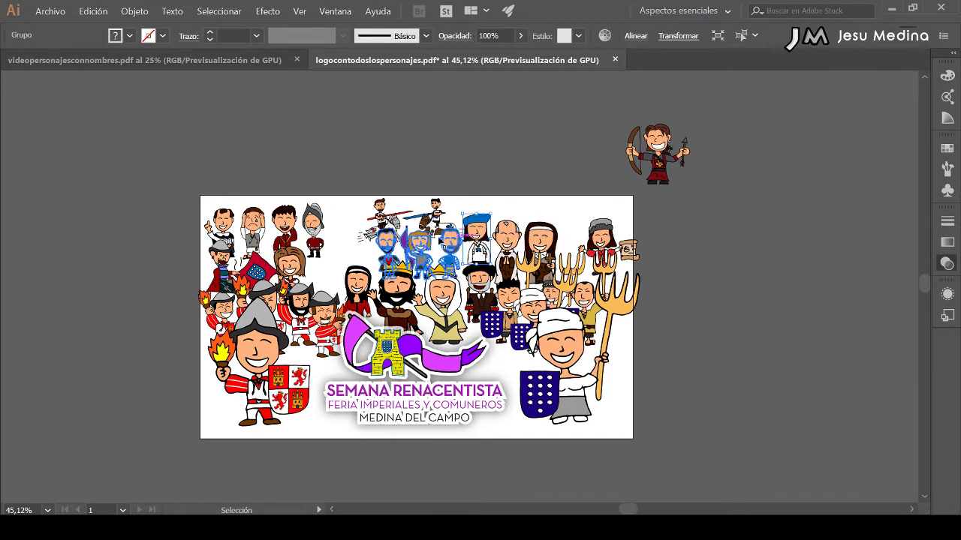
drag(461, 245, 470, 249)
click(496, 197)
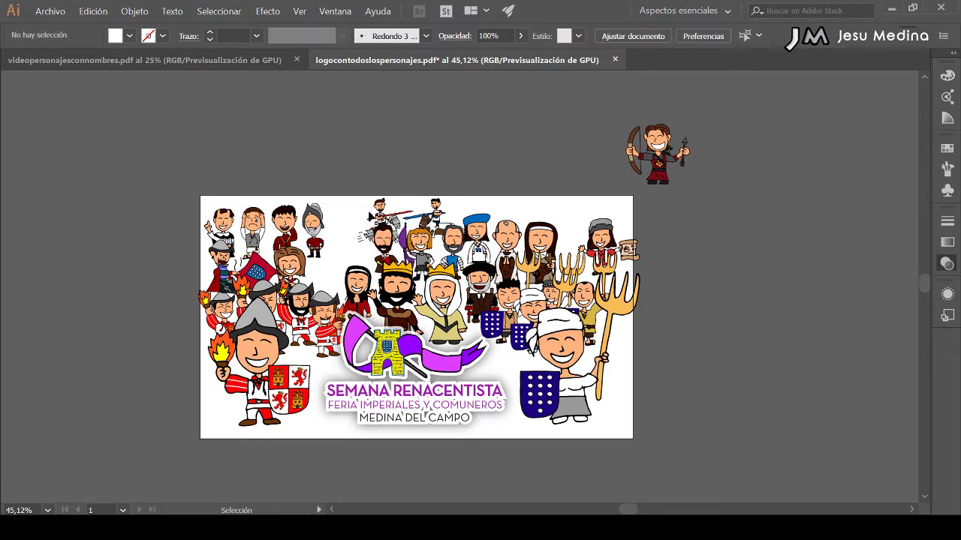
click(315, 231)
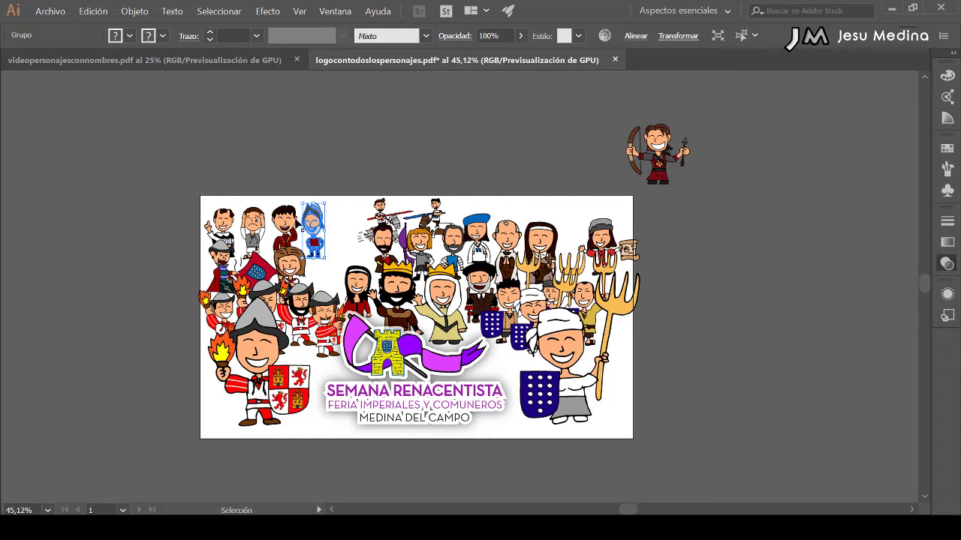
drag(315, 231, 334, 261)
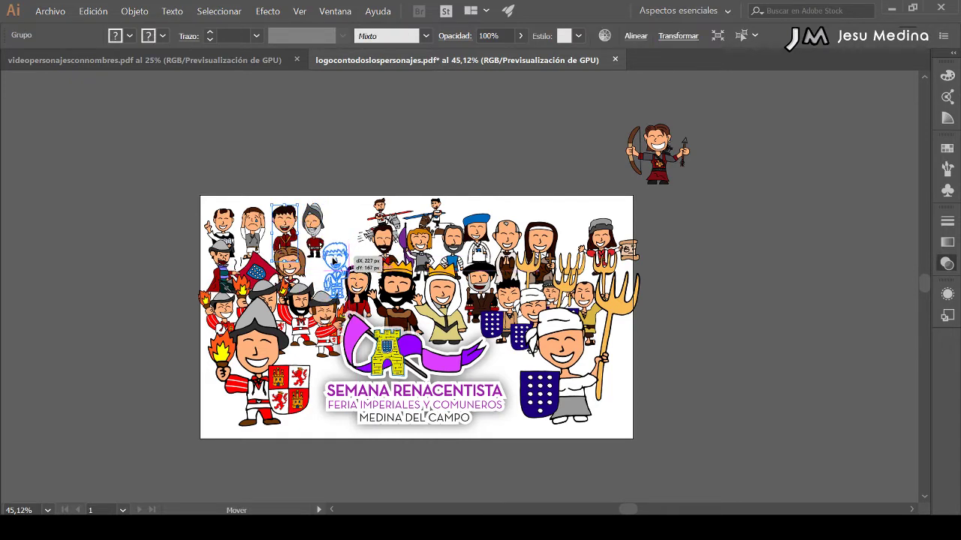
drag(334, 261, 335, 263)
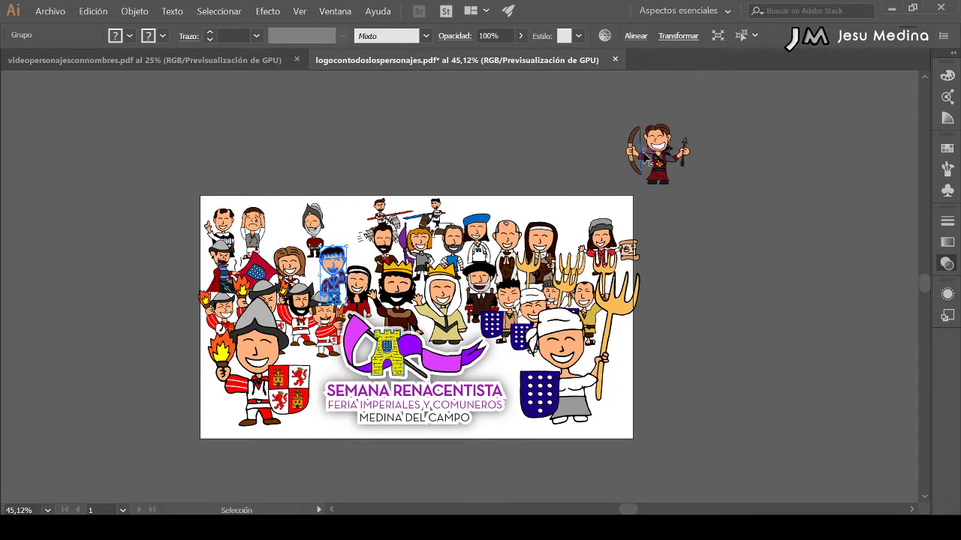
Bring a character from the top edge into the crowd and move a top-left character toward the centre
click(645, 153)
mouse_move(617, 216)
mouse_down()
mouse_move(584, 236)
mouse_move(687, 214)
mouse_move(580, 246)
mouse_move(436, 215)
mouse_up()
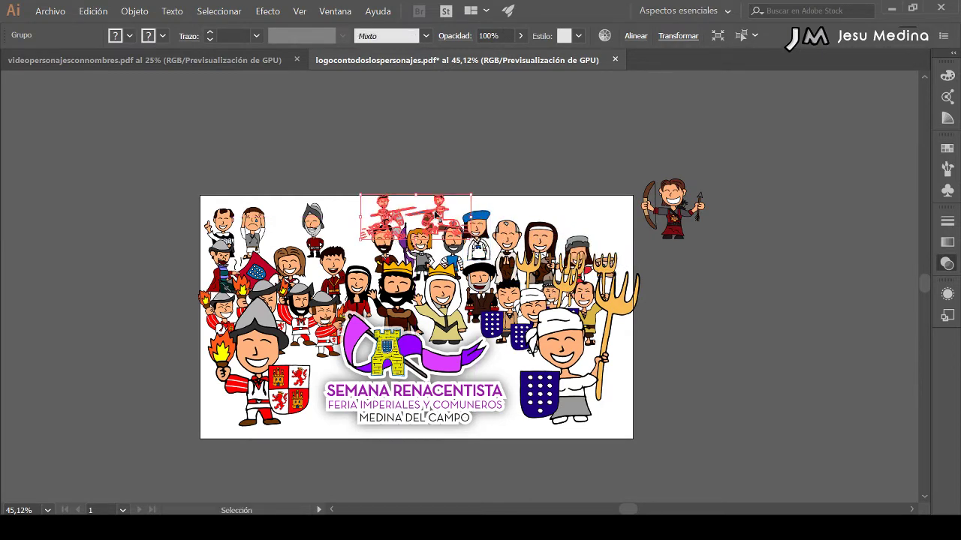
click(382, 159)
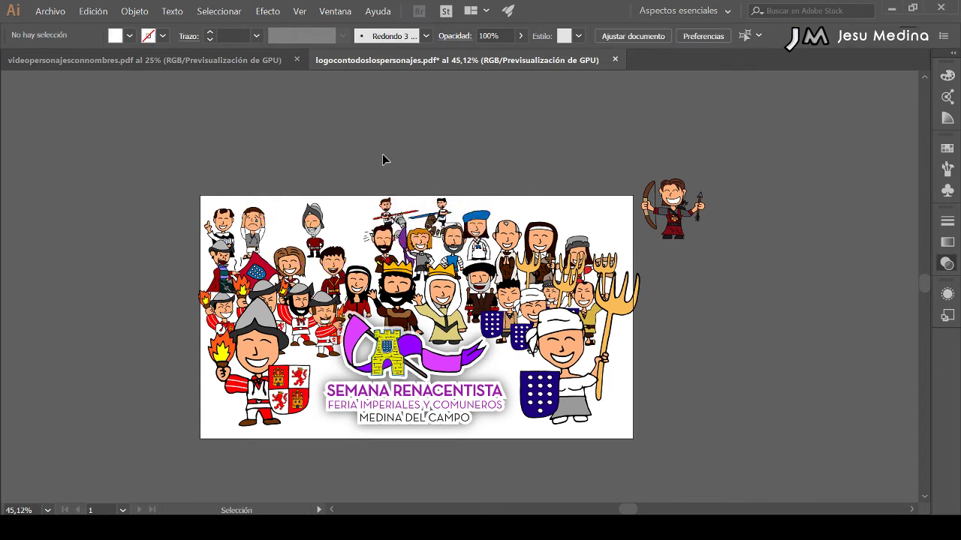
drag(327, 238, 351, 237)
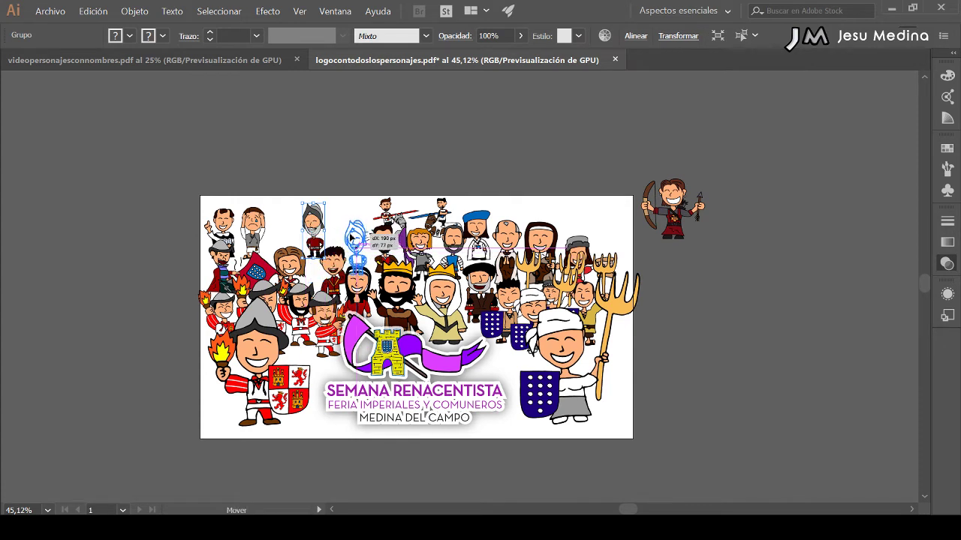
drag(351, 237, 351, 238)
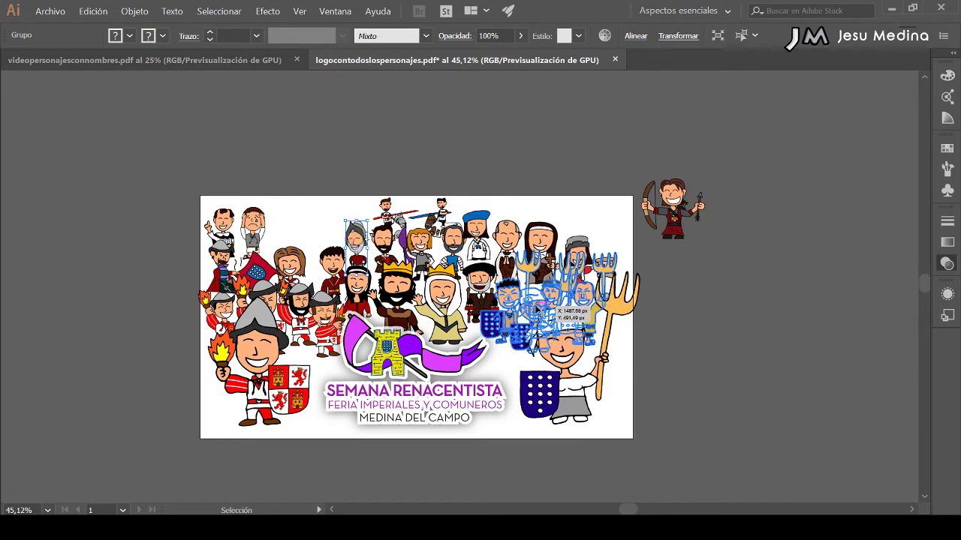
Inside the right-side group, shift the blue character slightly to tighten the group
click(537, 316)
double_click(538, 313)
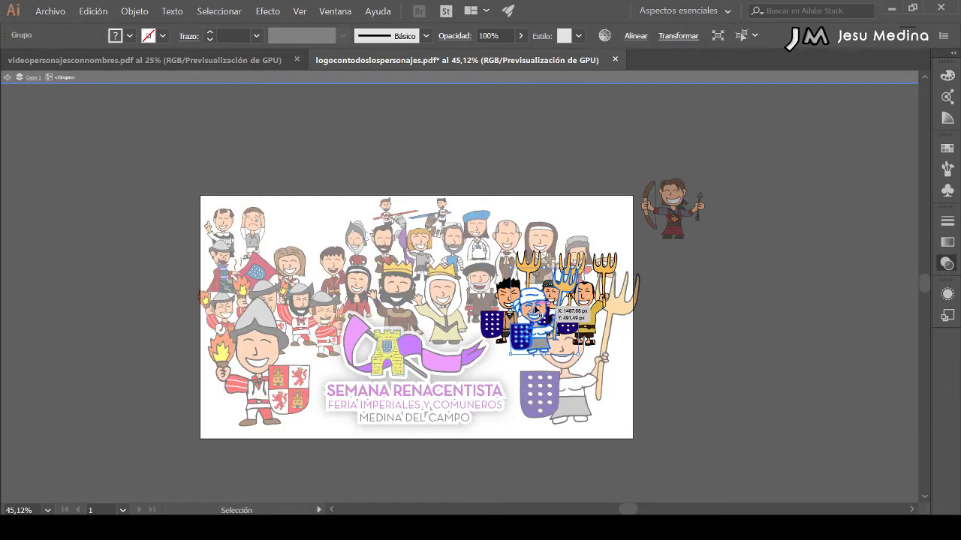
drag(535, 307, 540, 311)
double_click(667, 339)
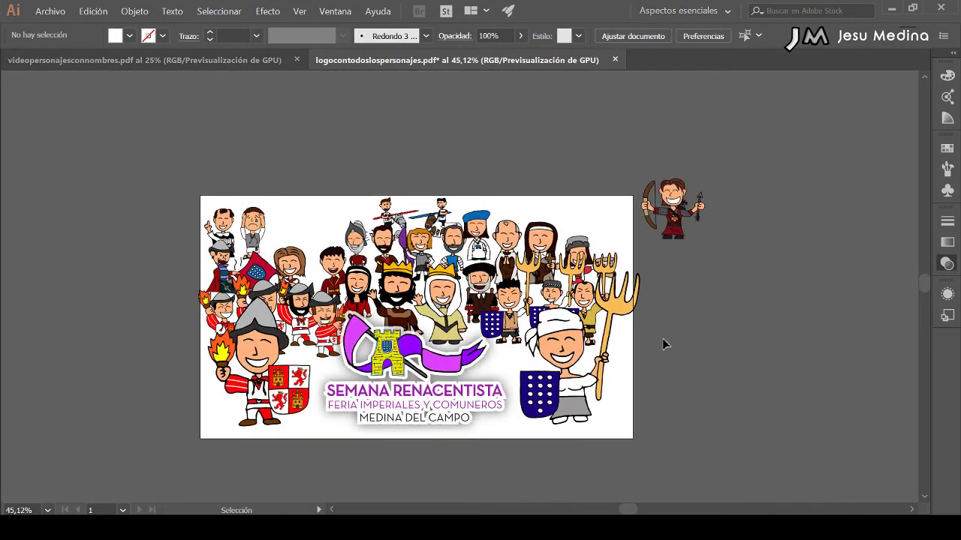
double_click(559, 302)
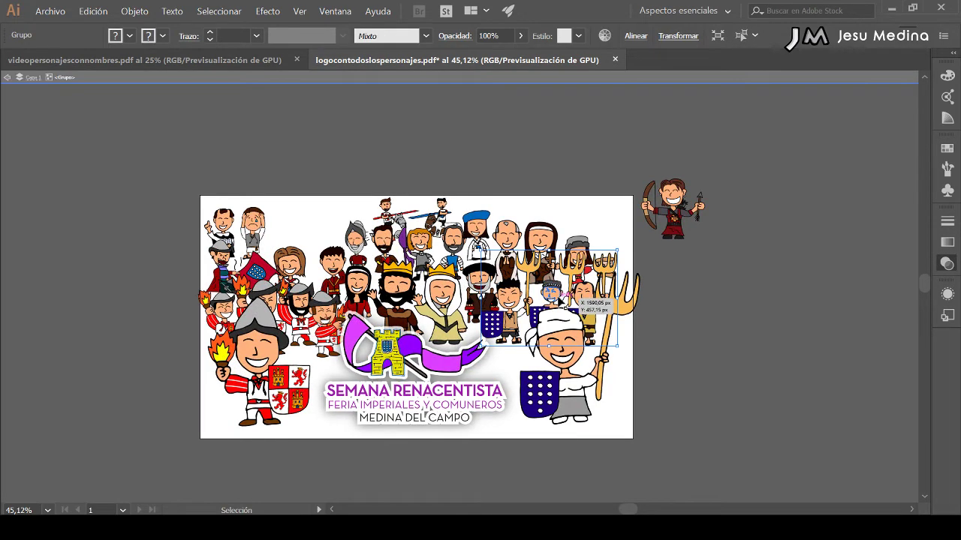
drag(559, 302, 554, 300)
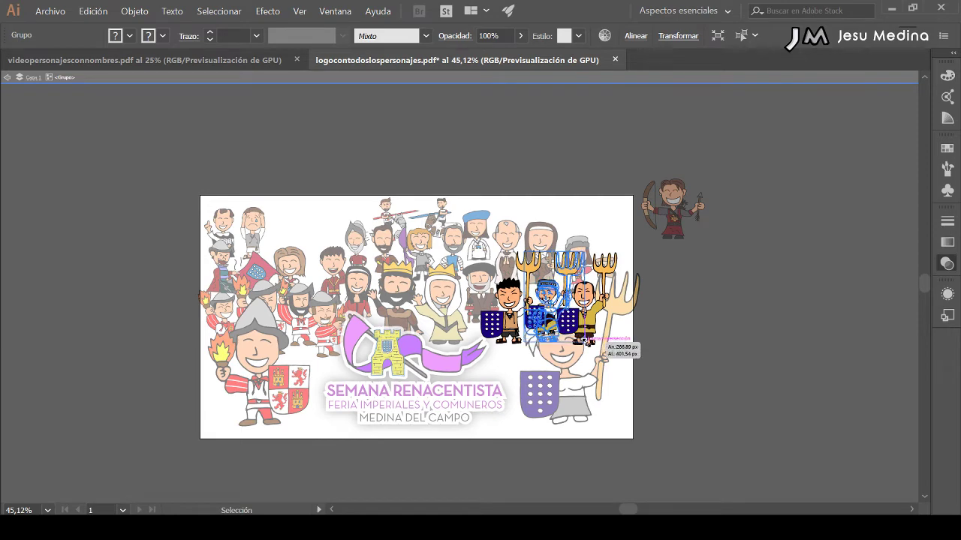
drag(583, 343, 587, 339)
double_click(660, 318)
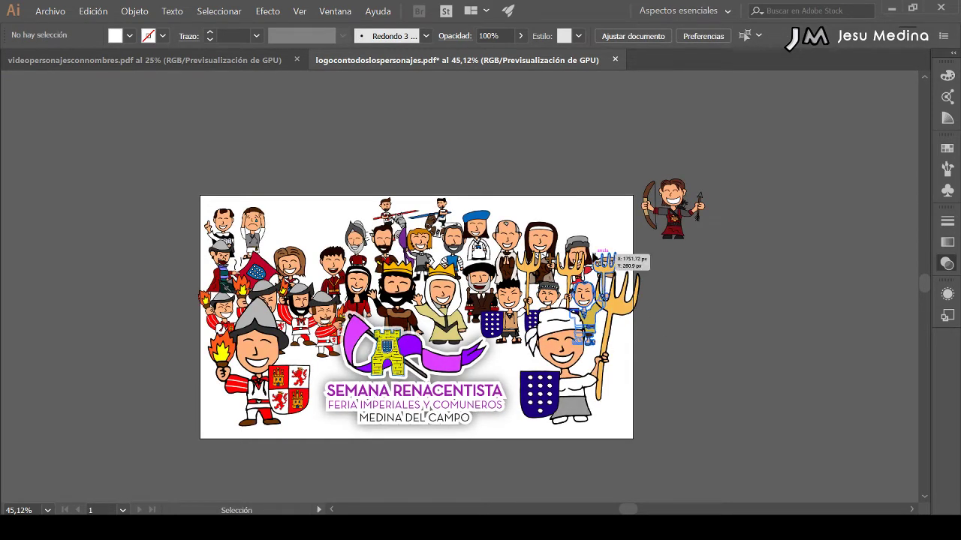
Move a right-side character group to the left and a left character over to the right side
drag(587, 243, 290, 240)
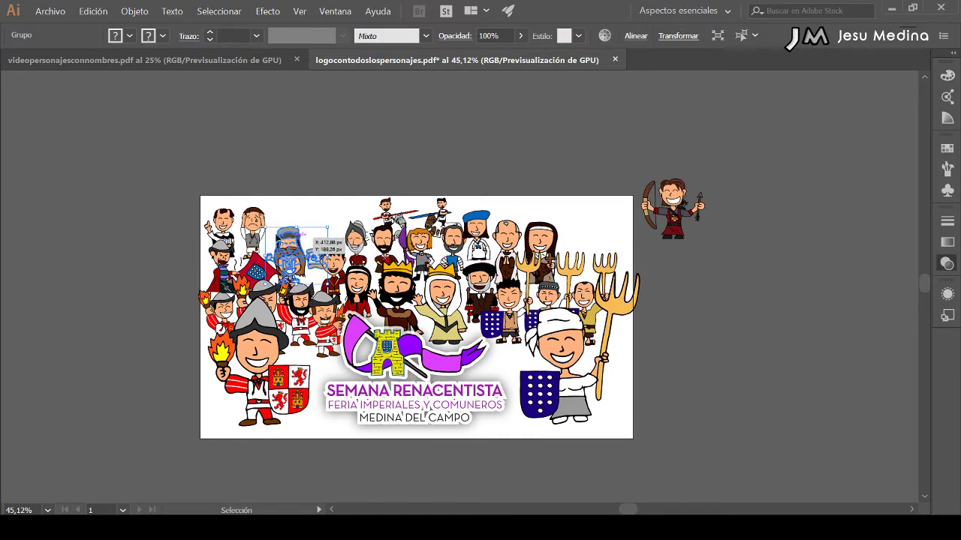
click(254, 235)
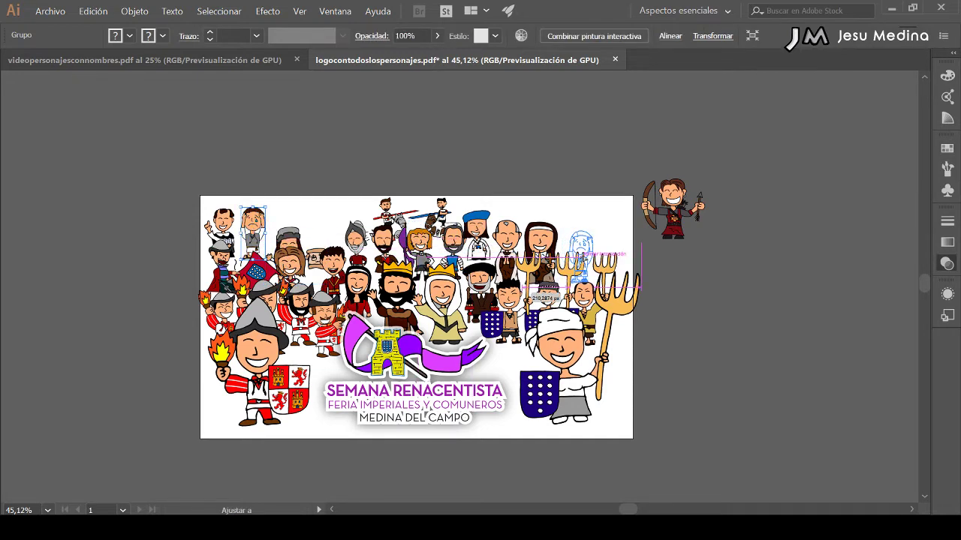
drag(253, 235, 639, 264)
click(648, 264)
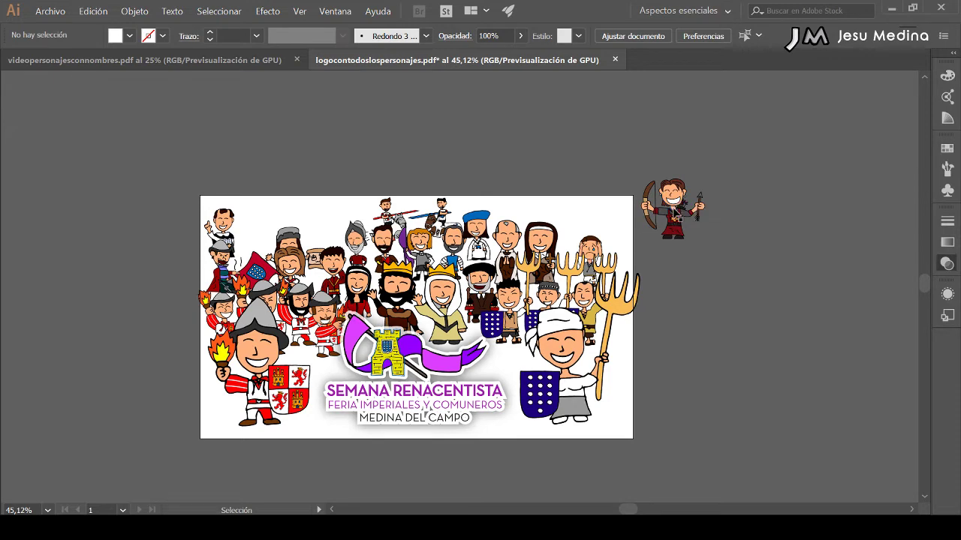
Bring the off-artboard archer into the crowd's upper left and recentre the view
mouse_move(709, 209)
mouse_down()
mouse_move(342, 251)
mouse_move(259, 238)
mouse_up()
click(324, 168)
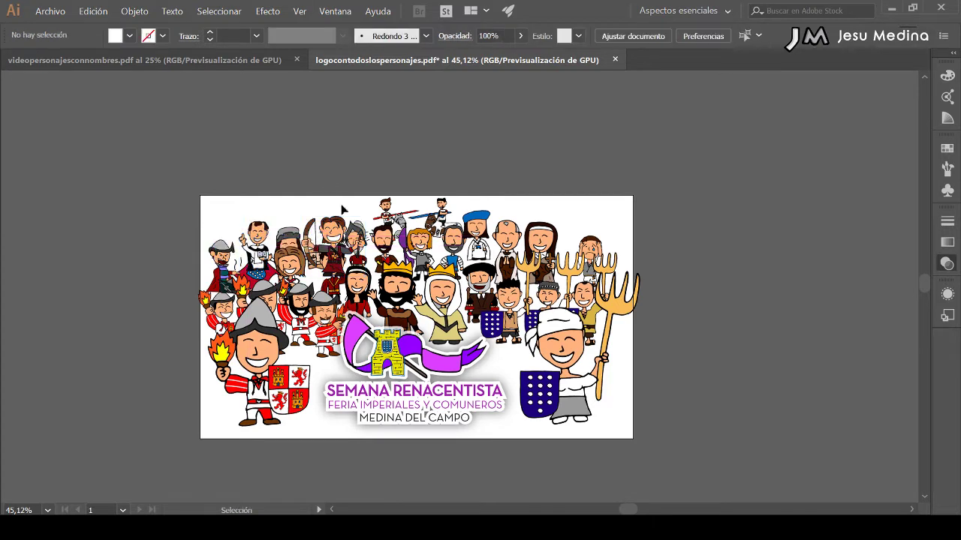
click(222, 263)
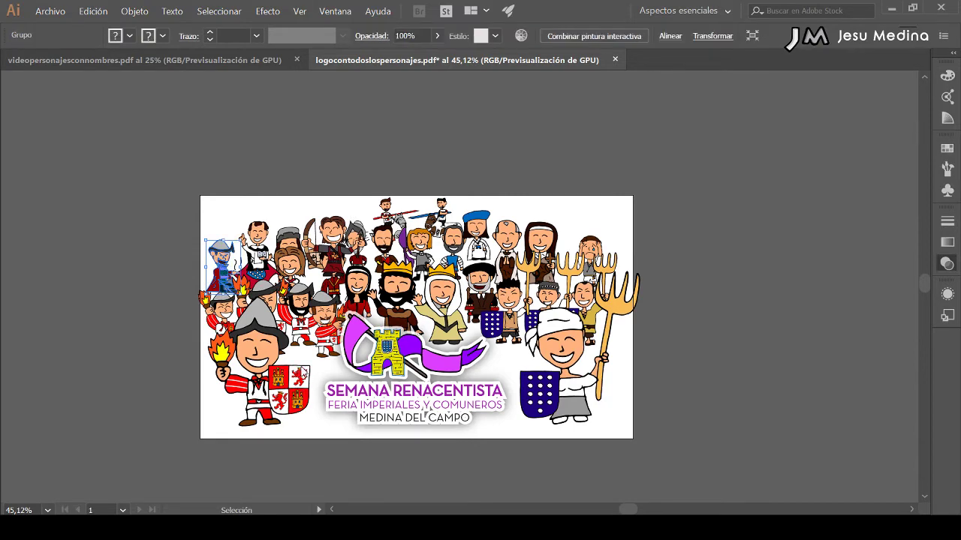
click(308, 169)
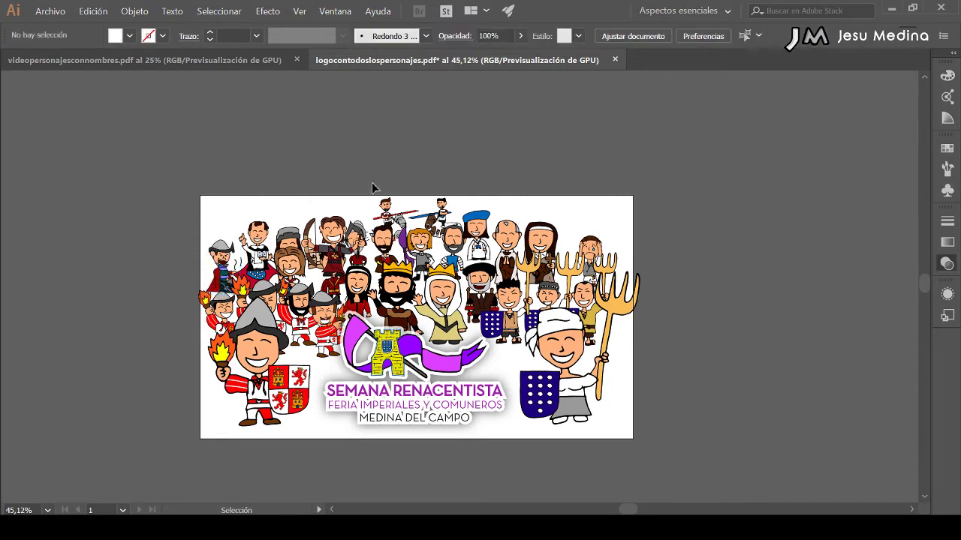
drag(352, 521, 322, 501)
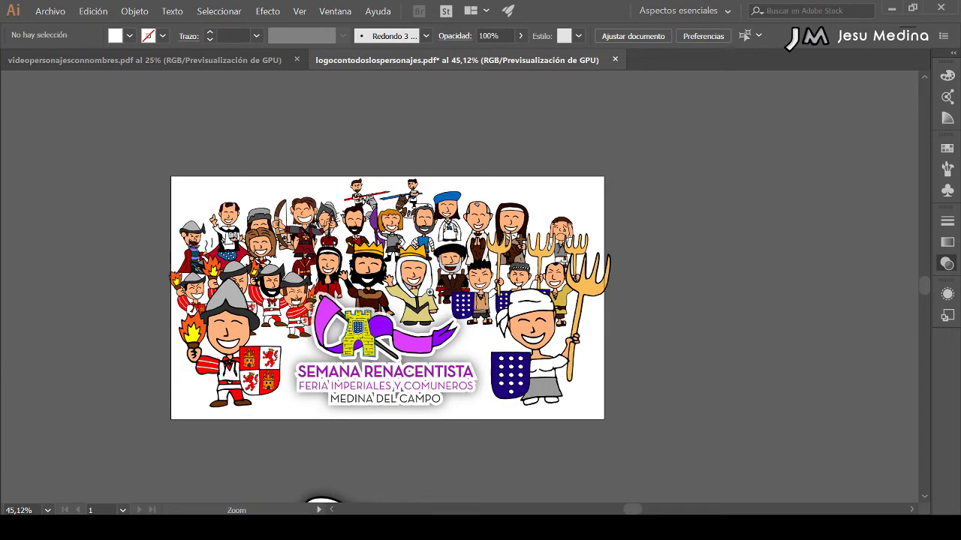
Zoom in and set the Semana Renacentista logo group's Opacidad to 90%
click(431, 294)
click(435, 295)
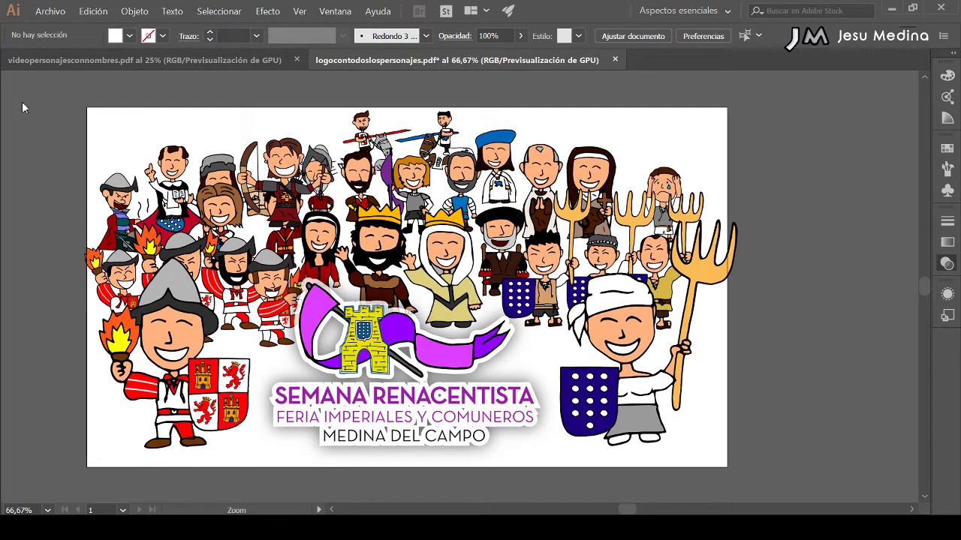
click(323, 251)
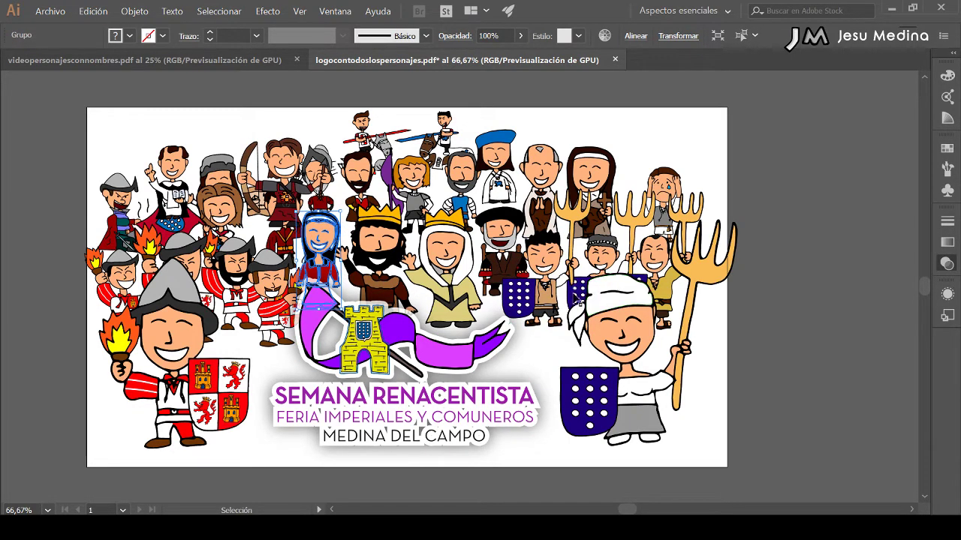
drag(420, 359, 424, 362)
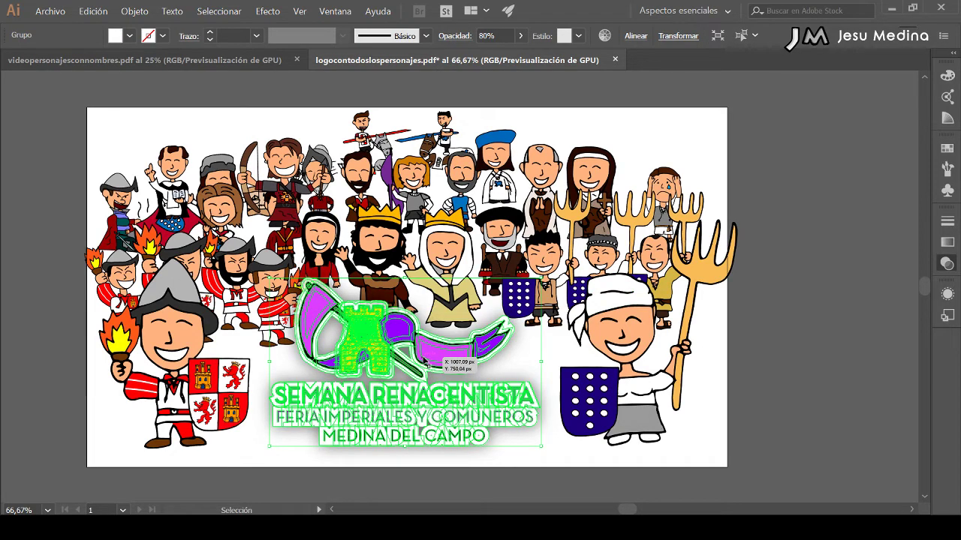
click(483, 36)
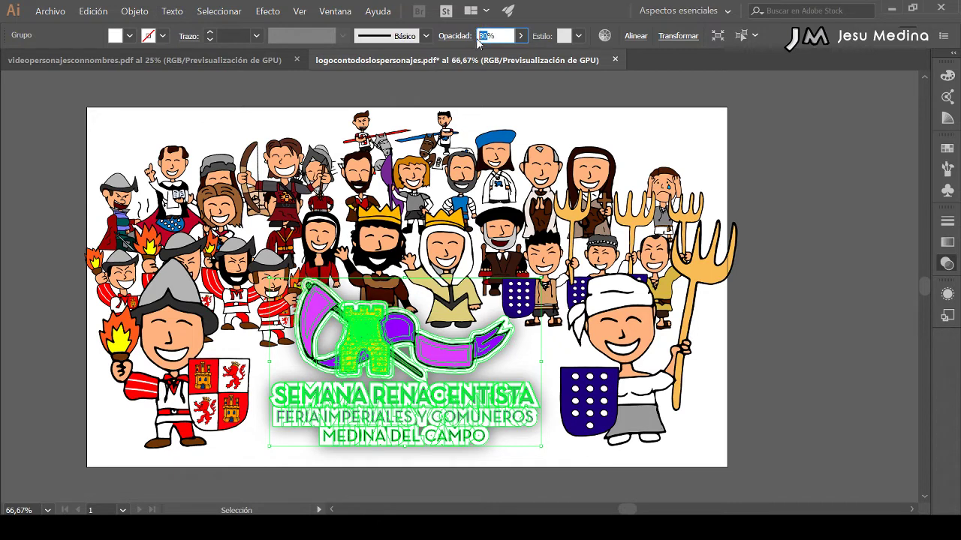
text(90)
key(Return)
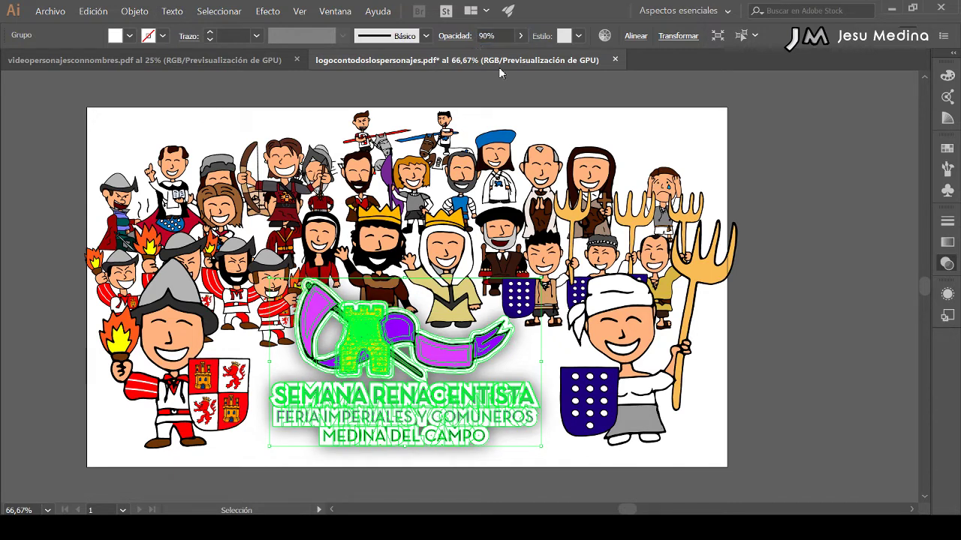
click(510, 97)
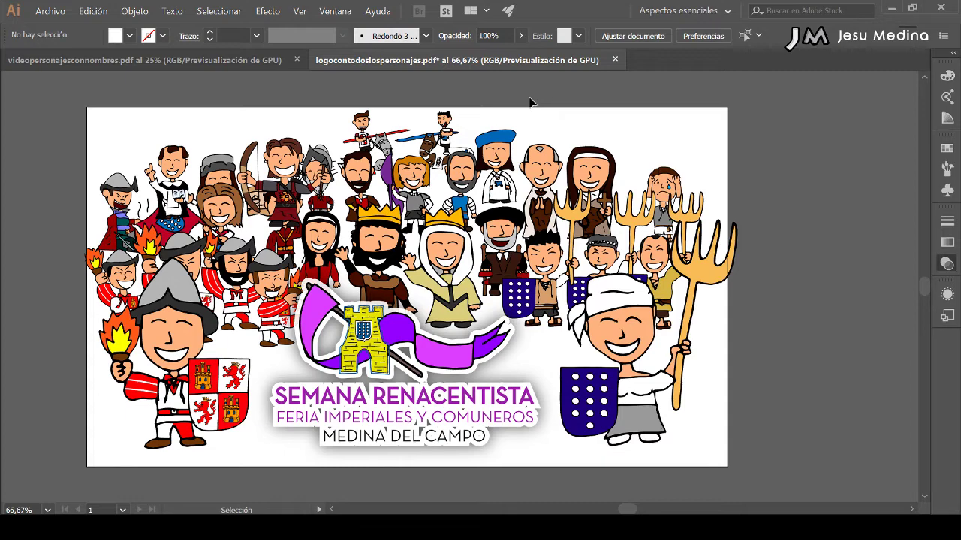
Reselect the logo, try a new position on the artboard, then select all
click(413, 356)
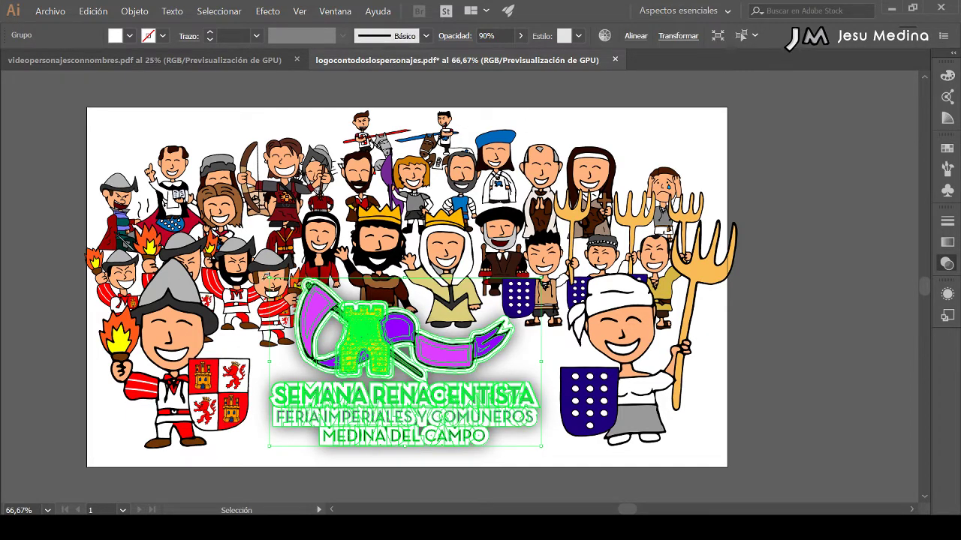
mouse_move(550, 294)
mouse_down()
mouse_move(539, 287)
mouse_move(575, 265)
mouse_up()
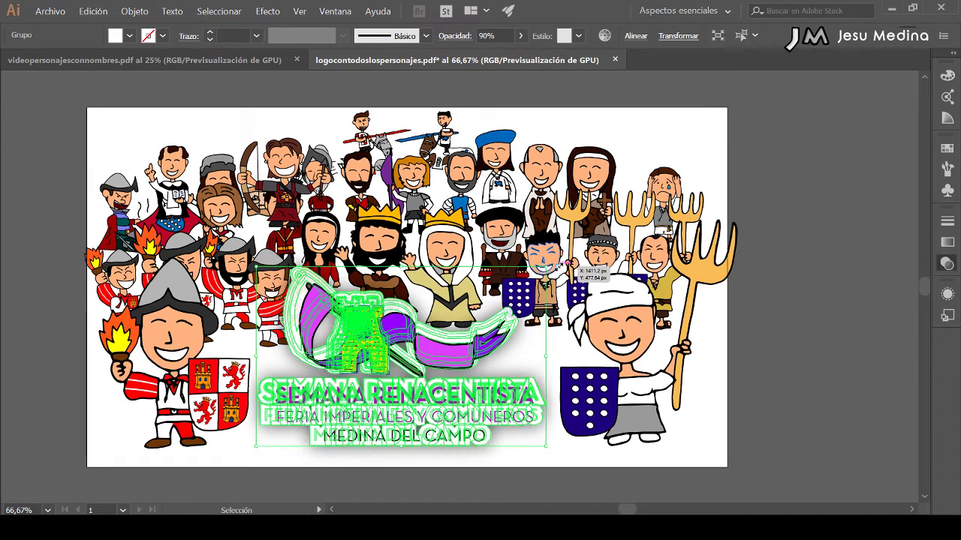
click(764, 349)
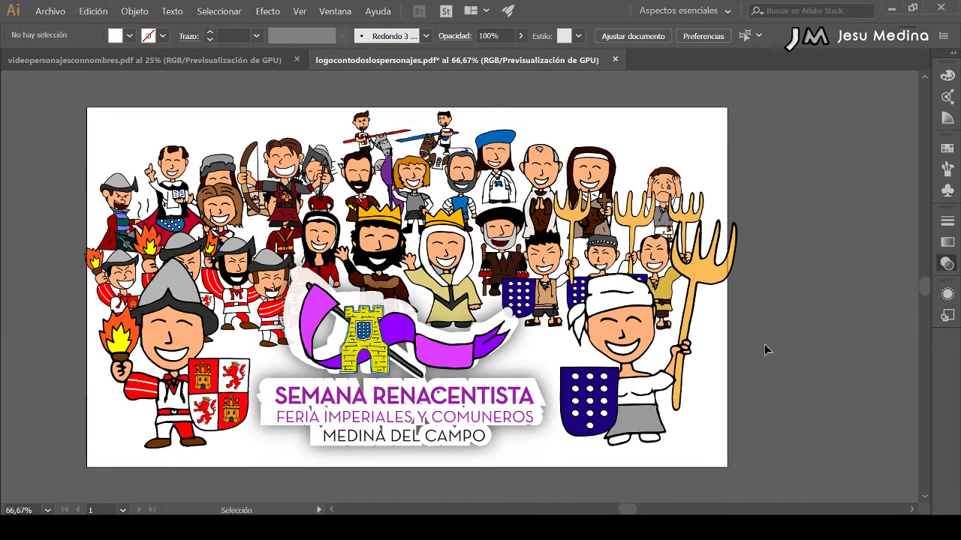
key(ctrl+a)
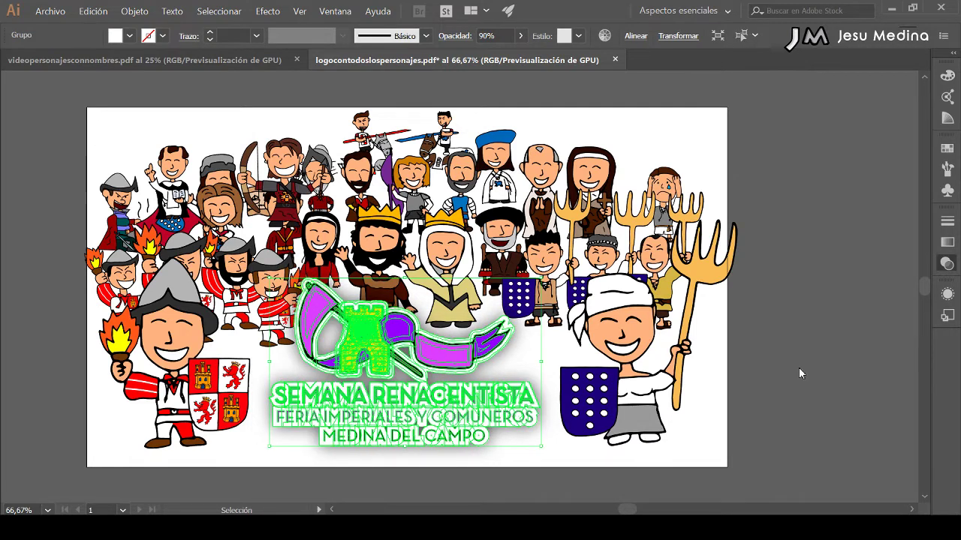
Enlarge the logo slightly by dragging its top-left and top-right corner handles
click(771, 321)
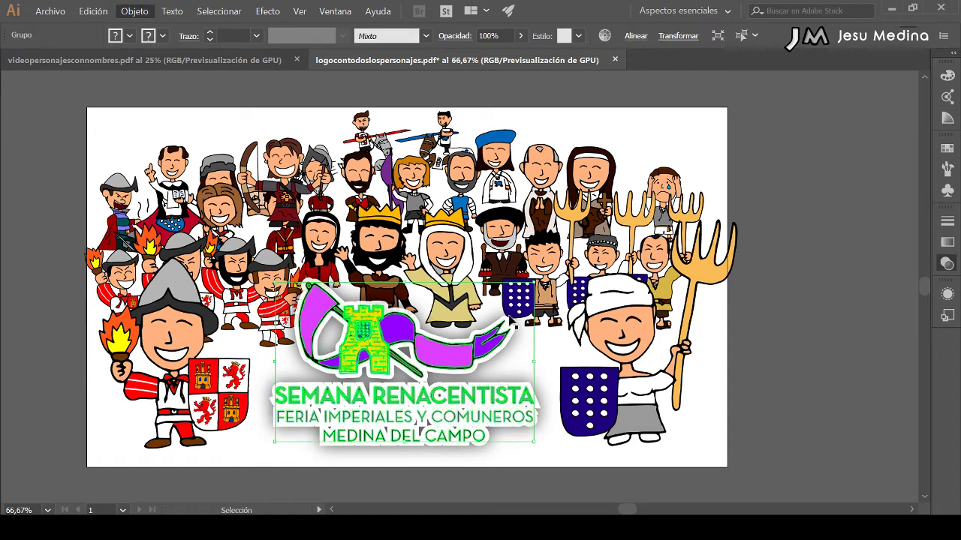
drag(413, 424, 382, 405)
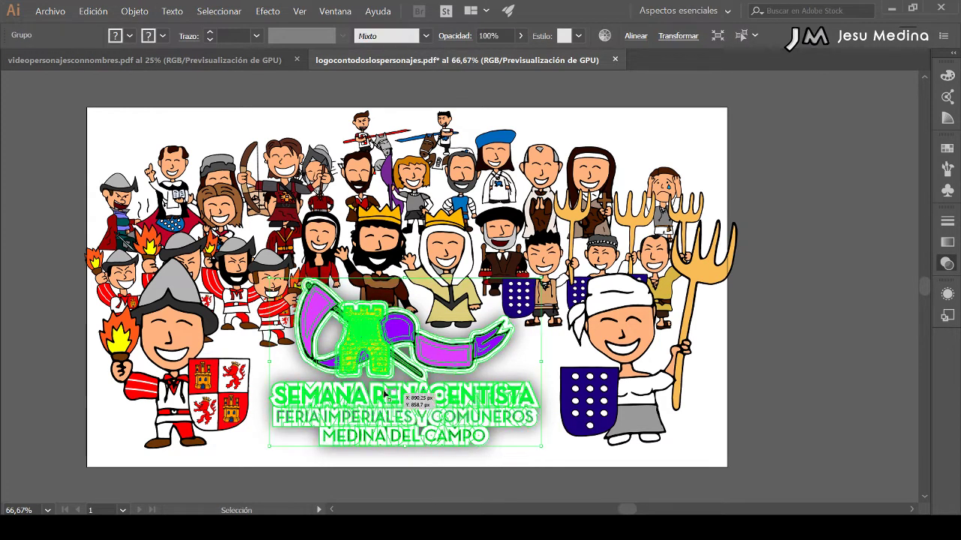
drag(269, 279, 256, 264)
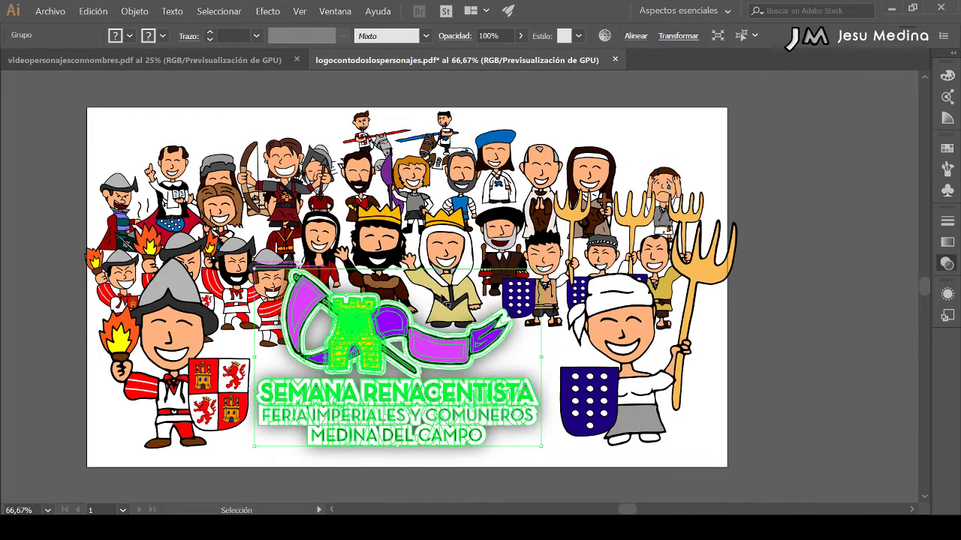
drag(541, 269, 568, 256)
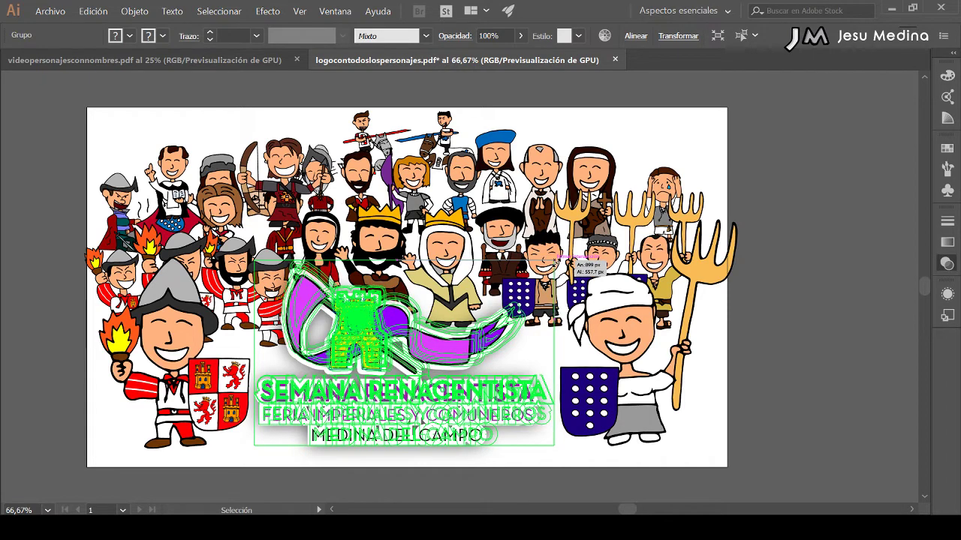
drag(561, 256, 555, 263)
click(744, 185)
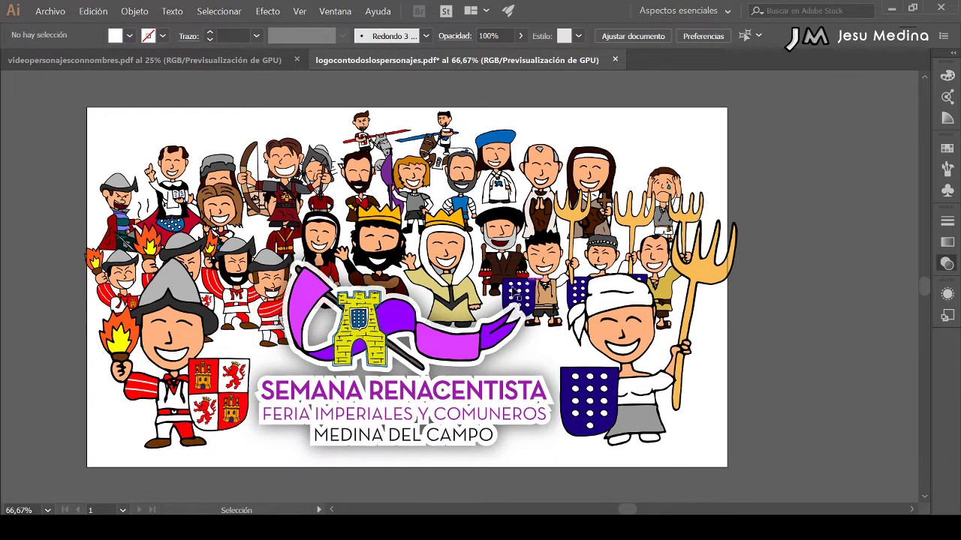
Nudge the logo one step to the right with the arrow key
click(467, 304)
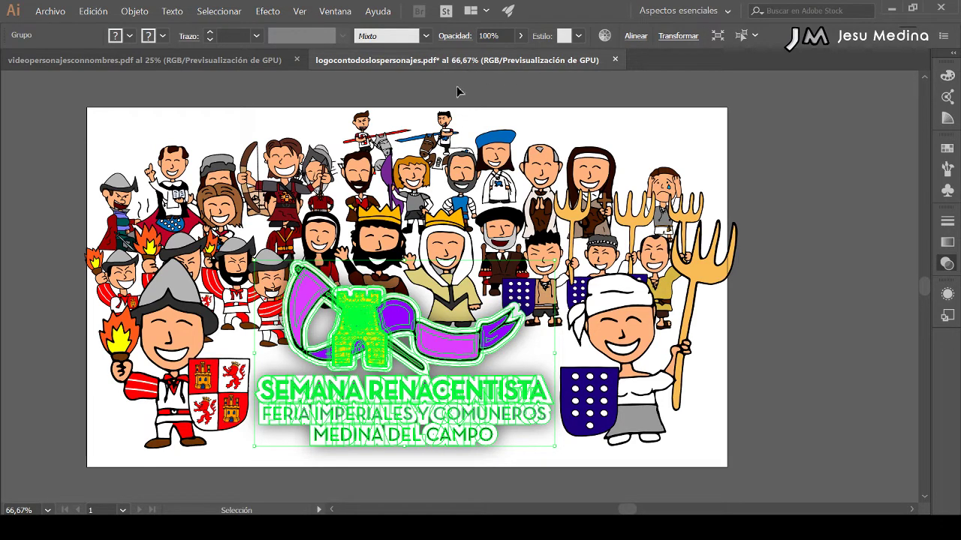
key(Right)
key(Right)
key(Right)
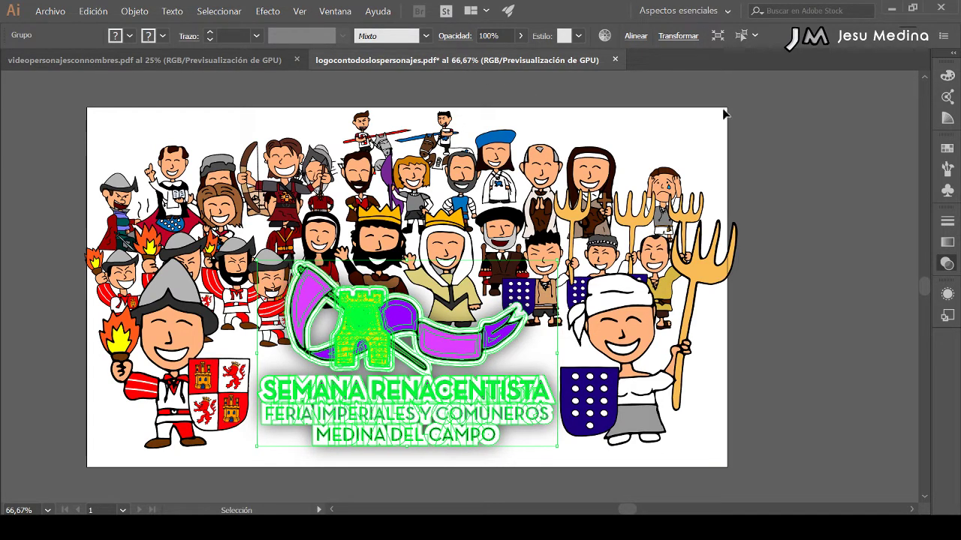
click(756, 127)
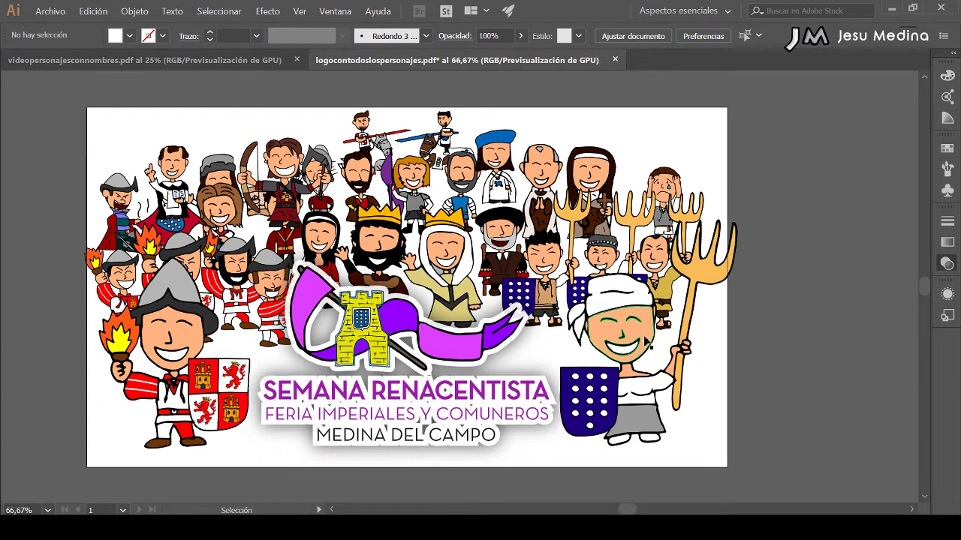
Nudge the pitchfork woman down two arrow-key steps
click(647, 342)
key(Down)
key(Down)
key(Down)
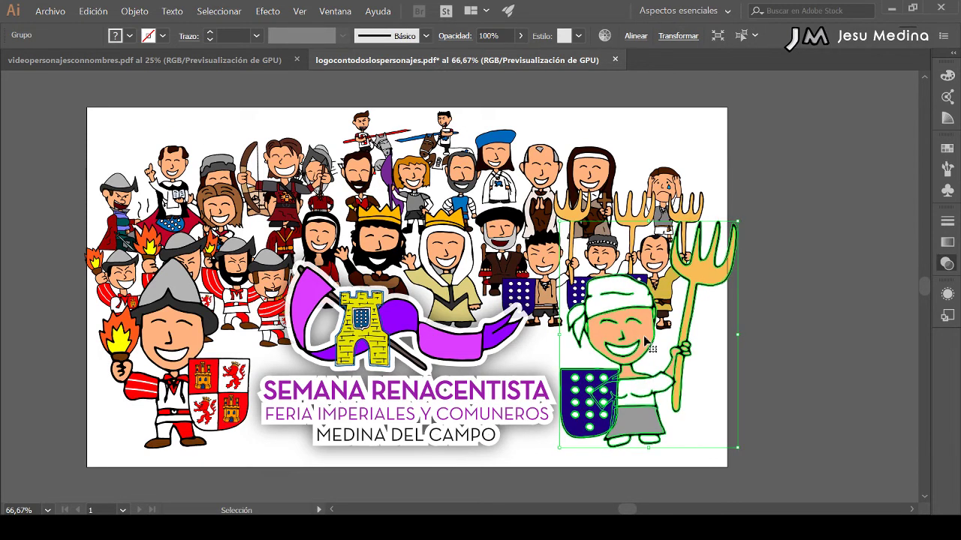
key(Down)
key(Down)
key(Down)
key(Down)
key(Down)
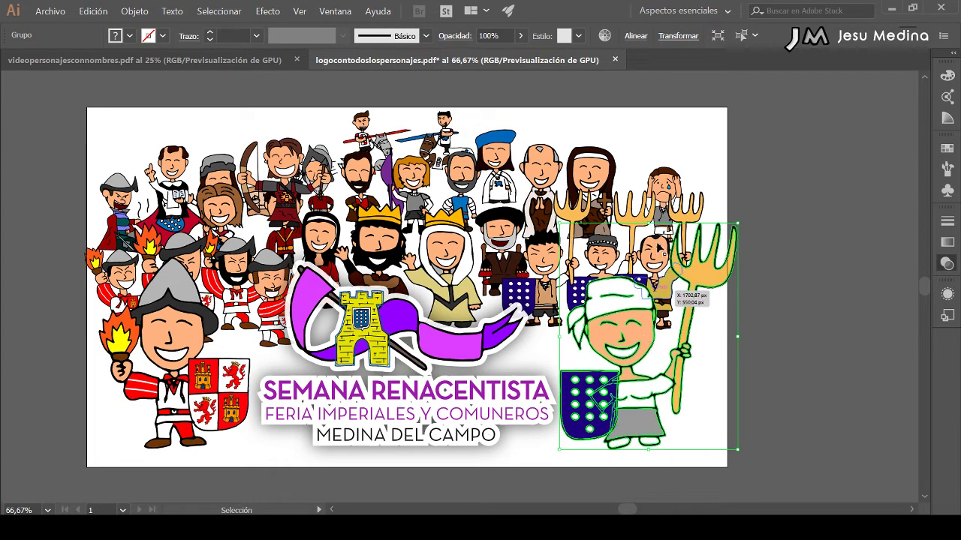
click(758, 146)
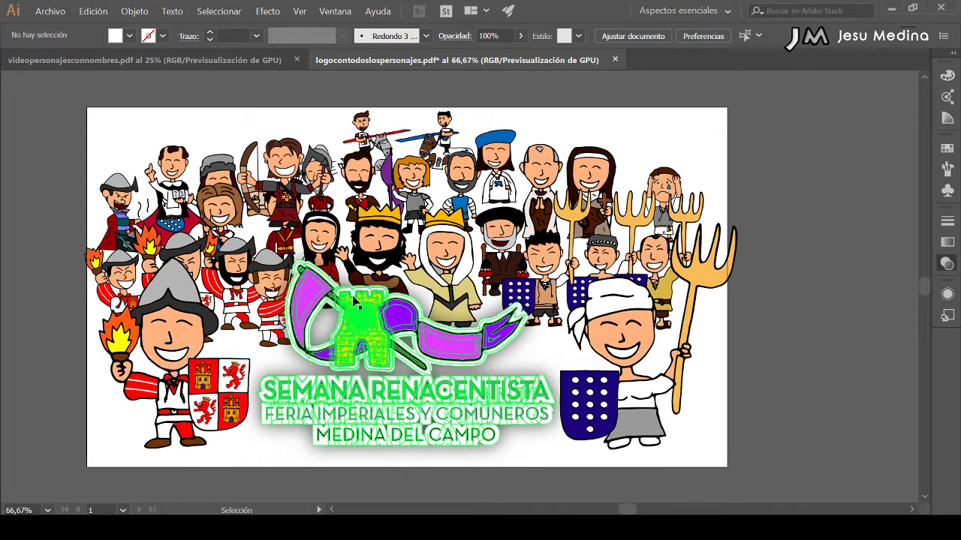
Delete one soldier from the left soldier group and shift the group slightly left
click(272, 300)
double_click(259, 289)
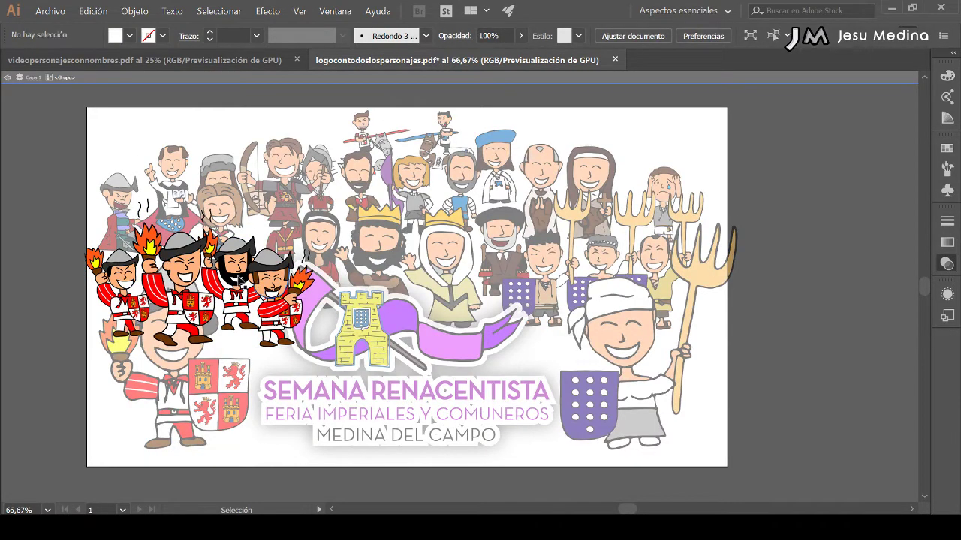
click(194, 272)
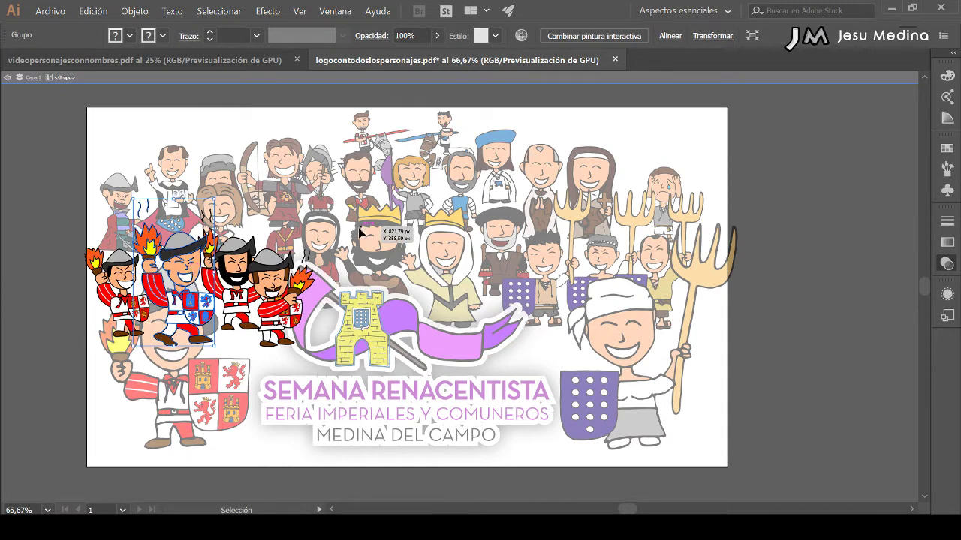
key(Delete)
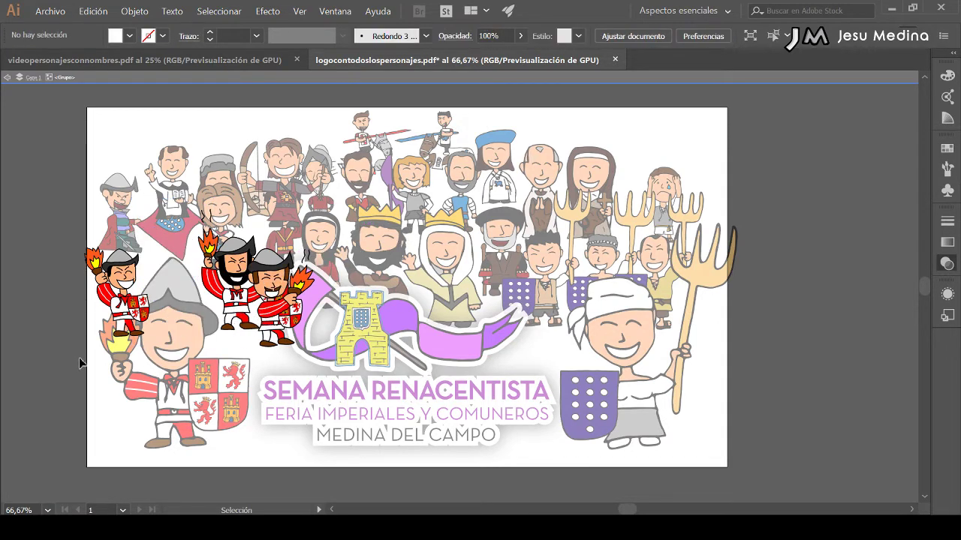
double_click(78, 358)
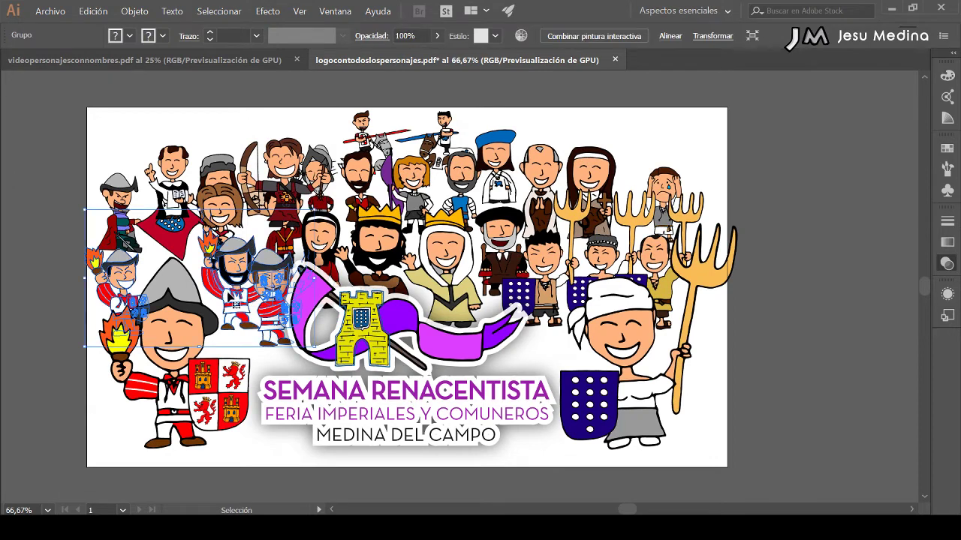
drag(234, 302, 228, 302)
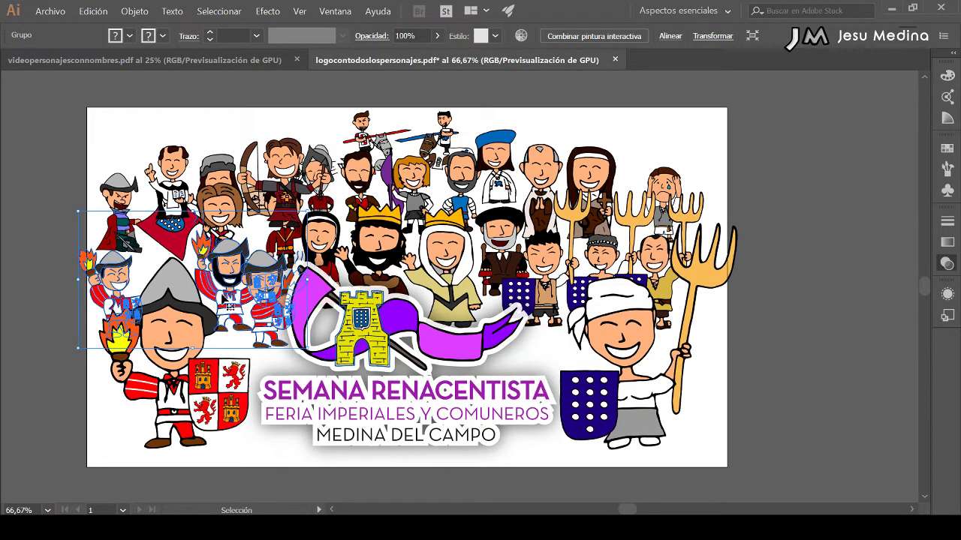
Reposition the pair of soldiers inside the soldier group
double_click(232, 300)
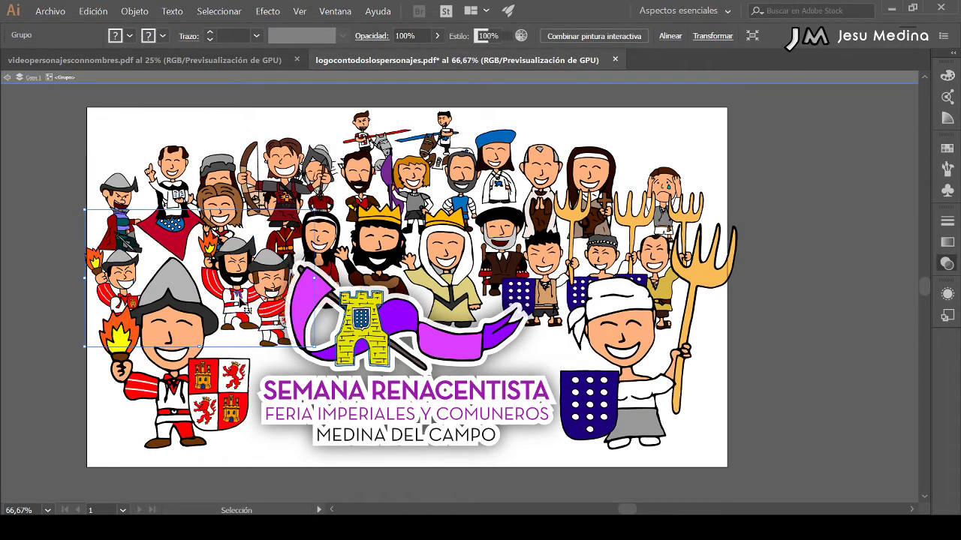
click(247, 308)
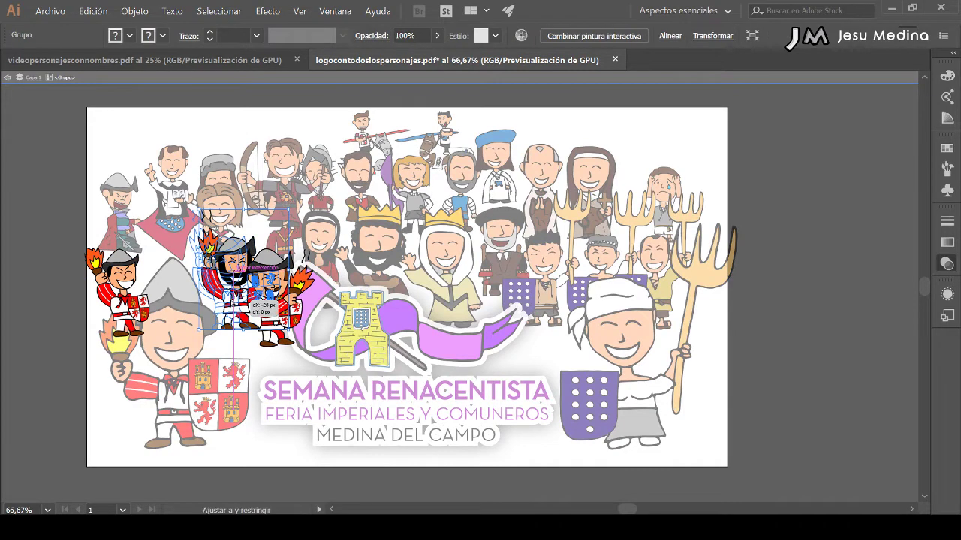
mouse_move(238, 299)
mouse_down()
mouse_move(228, 302)
mouse_move(265, 321)
mouse_up()
click(271, 320)
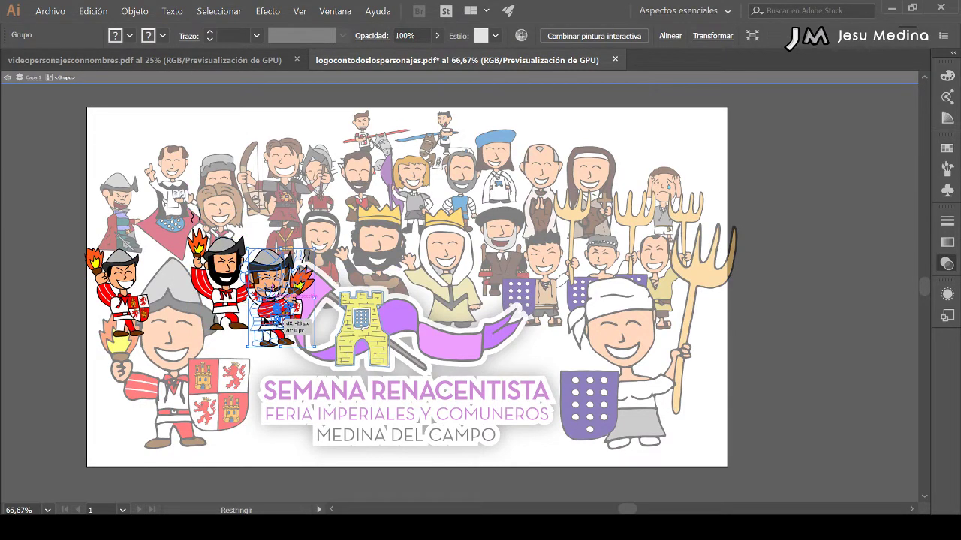
double_click(266, 365)
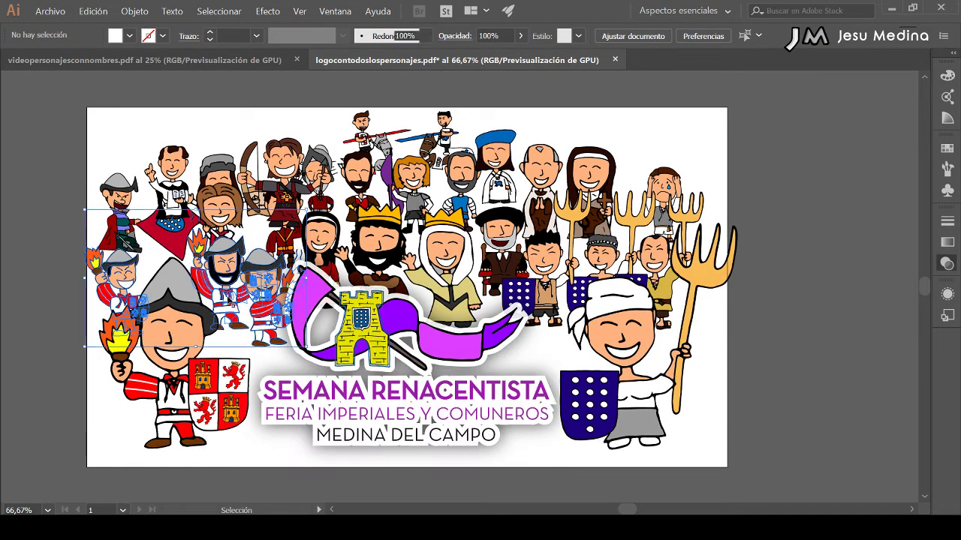
Move the small torch-bearing soldier slightly right within his group, then exit the group
double_click(225, 298)
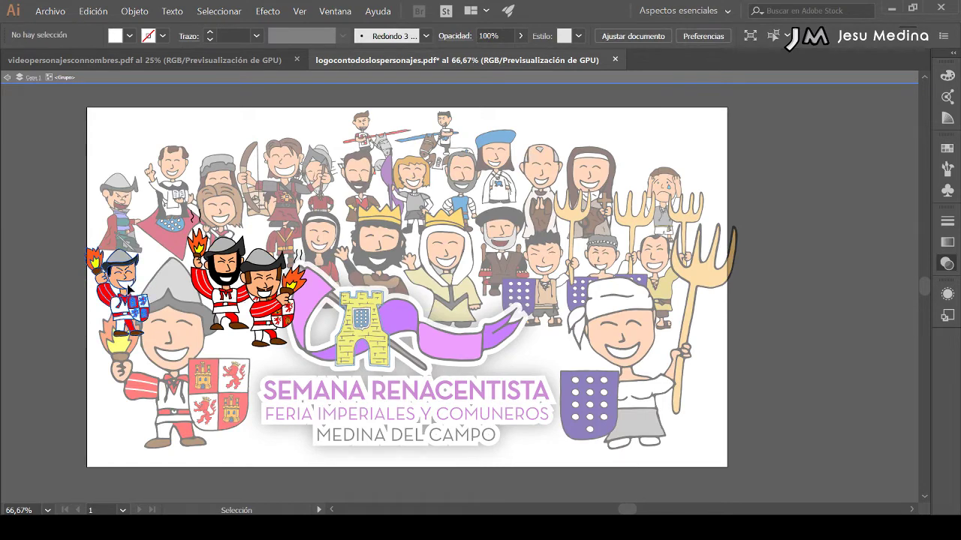
click(132, 293)
drag(139, 260, 150, 279)
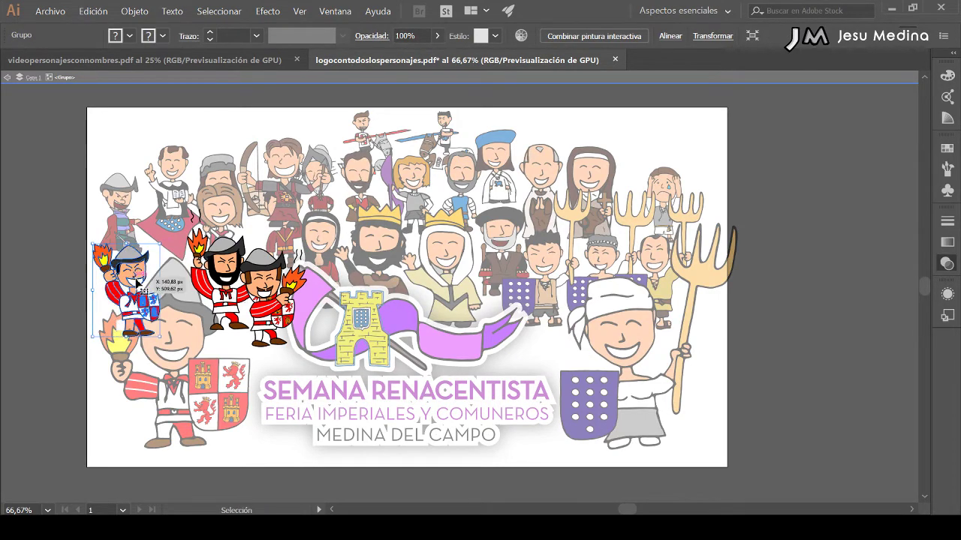
double_click(87, 240)
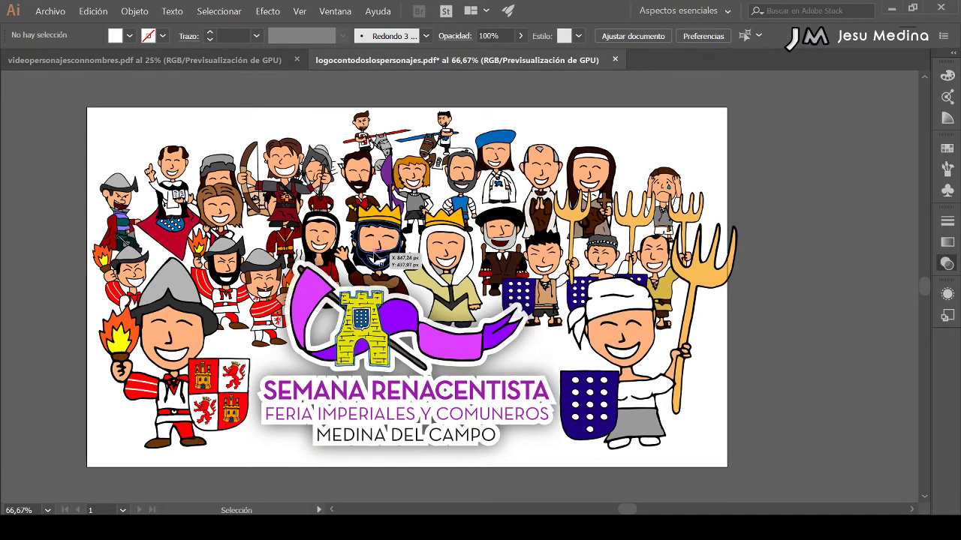
Move the long-haired character left and down and reposition the grey-hat character
click(221, 217)
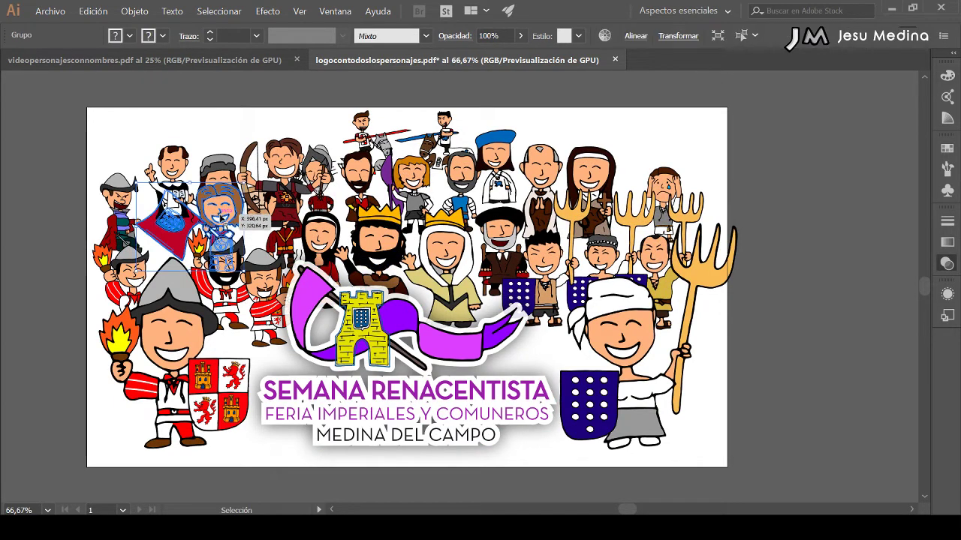
drag(220, 217, 170, 239)
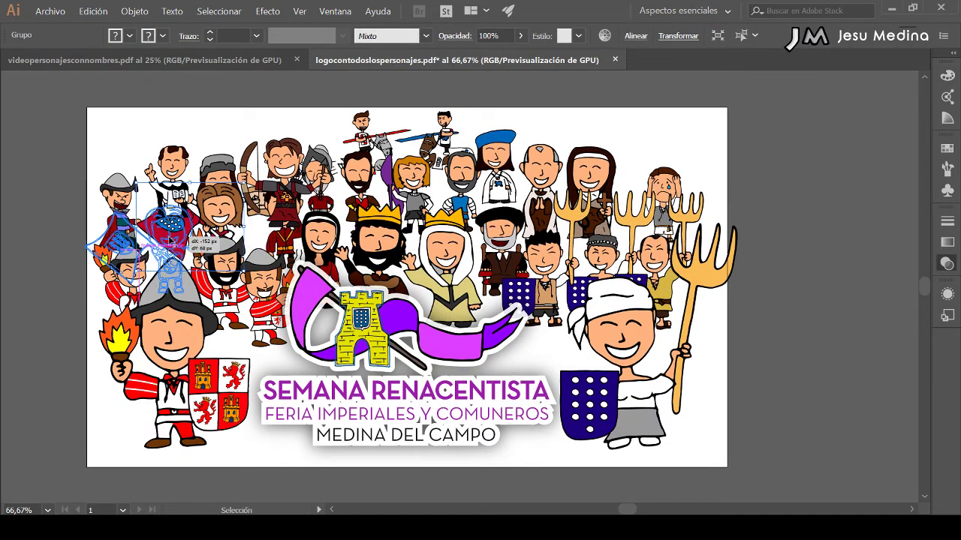
click(231, 112)
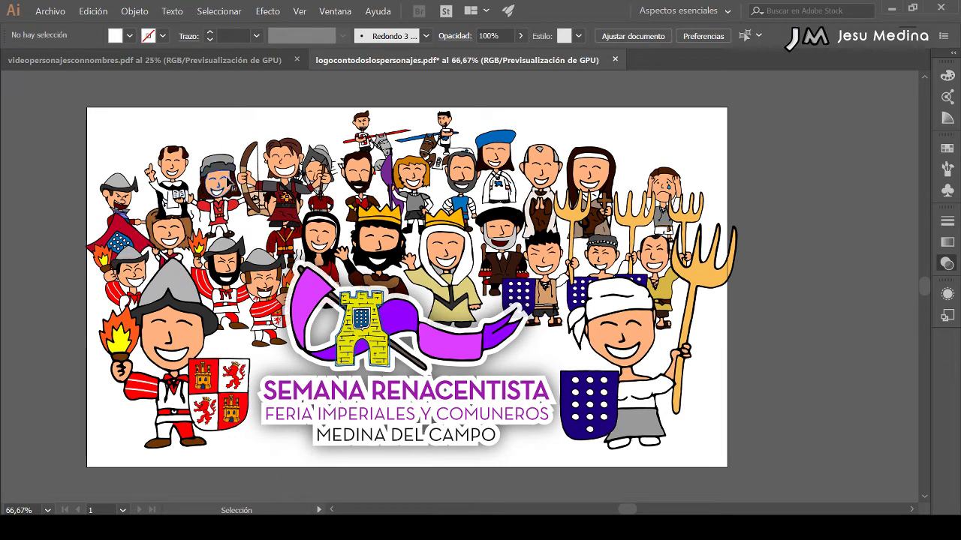
click(181, 198)
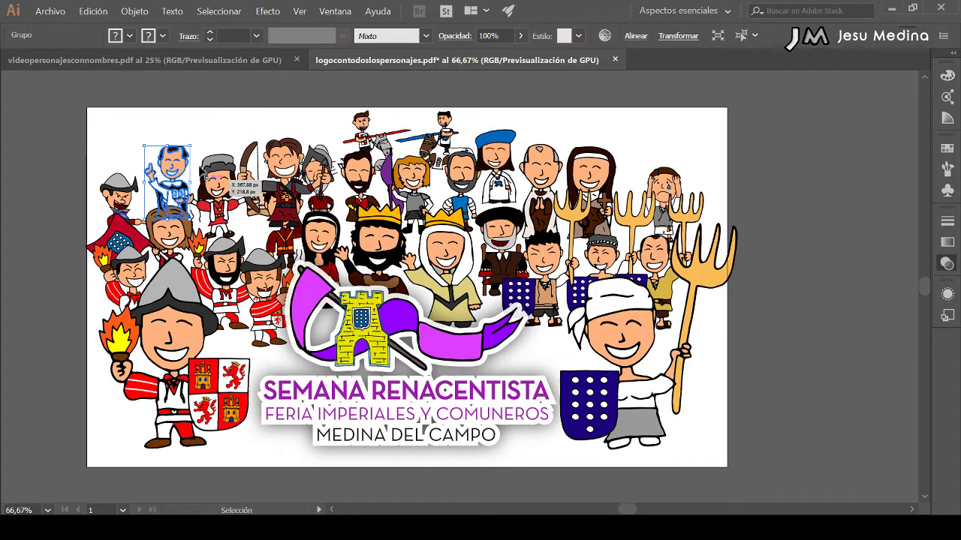
click(207, 151)
drag(229, 199, 233, 219)
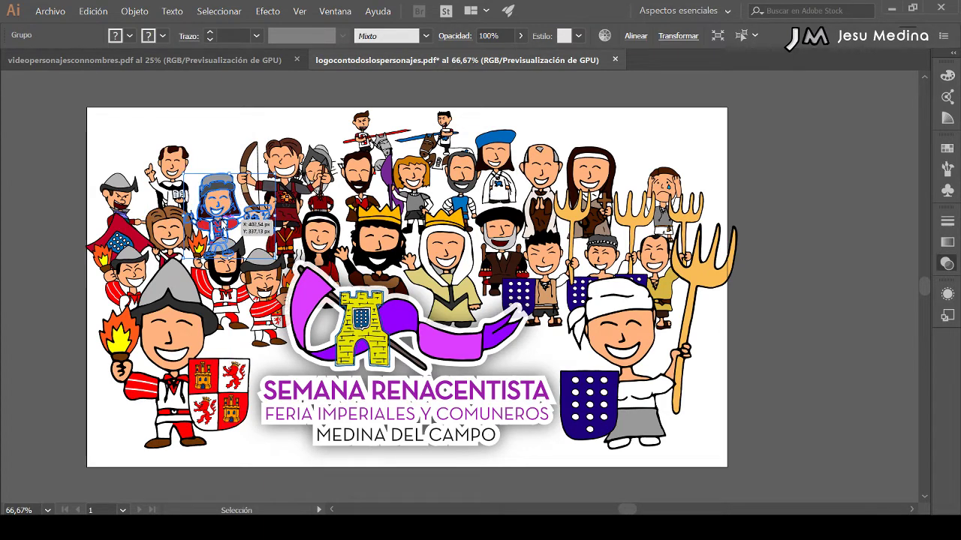
Move the archer up and left, raise the grey-haired character beside him, and nudge a neighbour down
mouse_move(238, 166)
mouse_down()
mouse_move(238, 154)
mouse_move(286, 194)
mouse_up()
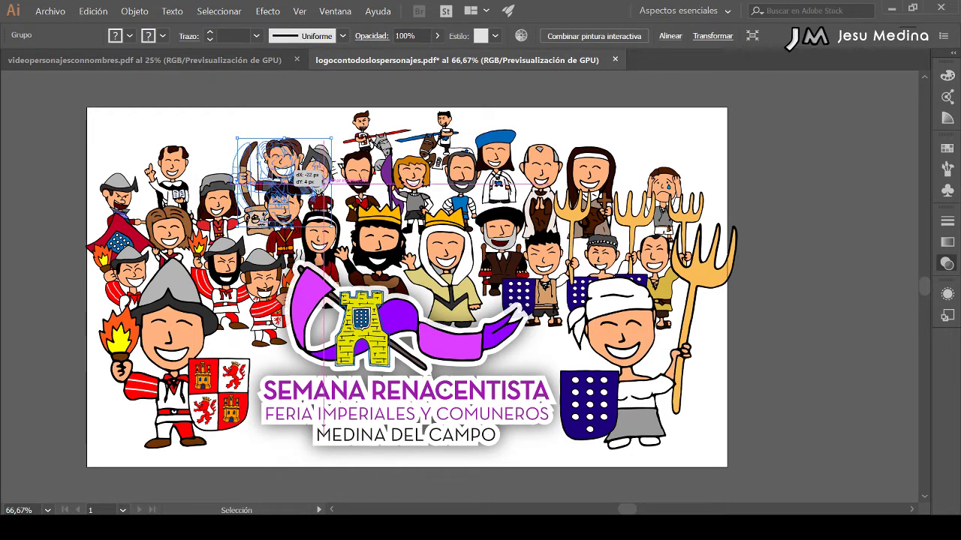
mouse_move(301, 191)
mouse_down()
mouse_move(268, 182)
mouse_move(264, 160)
mouse_up()
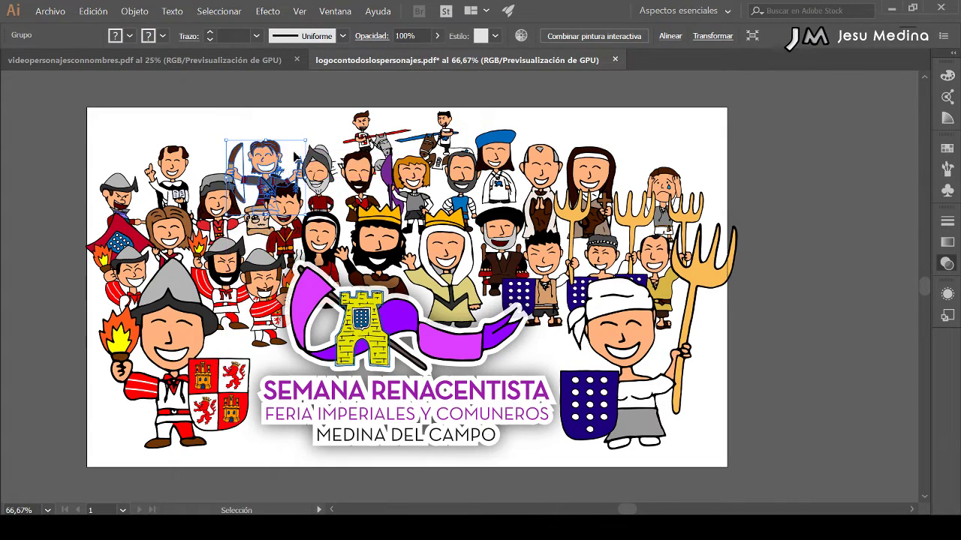
click(315, 121)
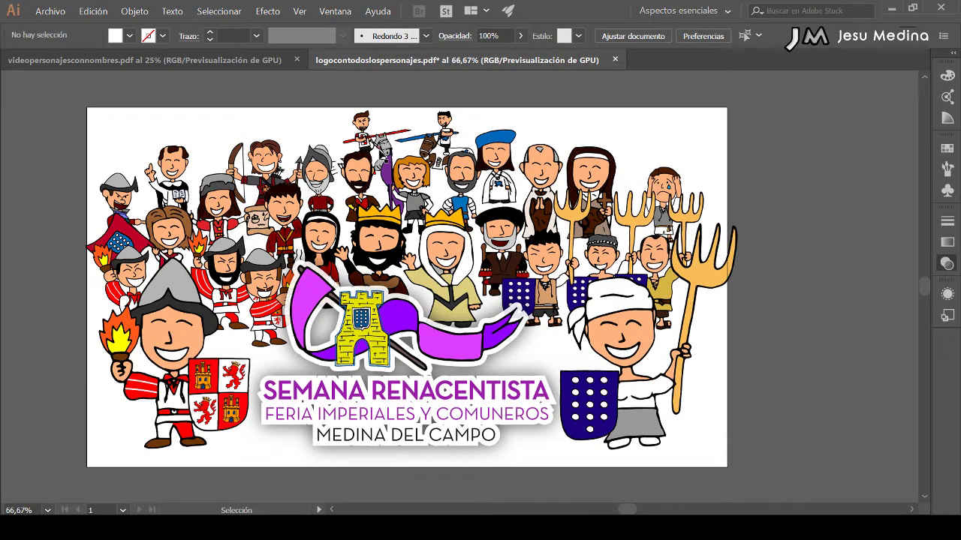
drag(327, 154, 326, 144)
drag(193, 157, 193, 159)
click(197, 128)
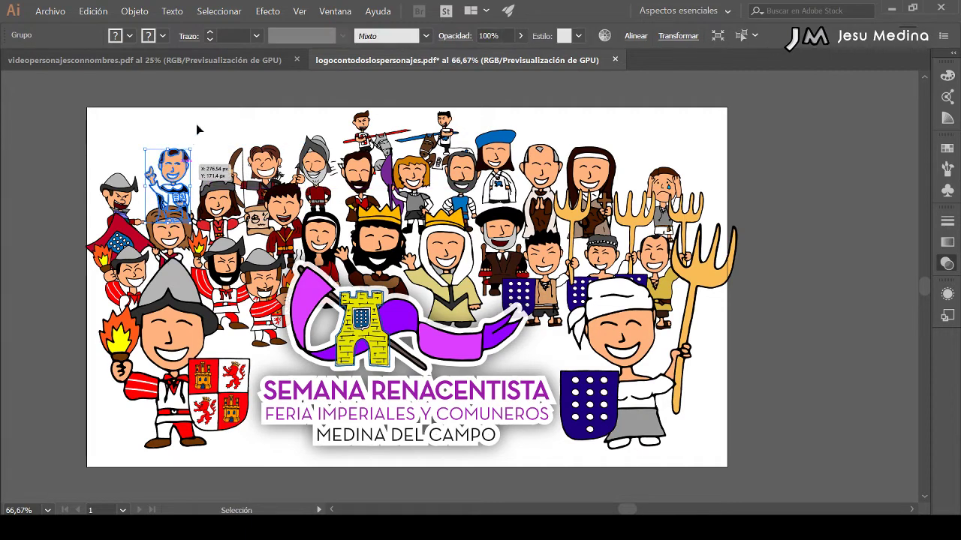
Reposition the bald praying man and nudge the blue-hat character slightly right and down
click(595, 180)
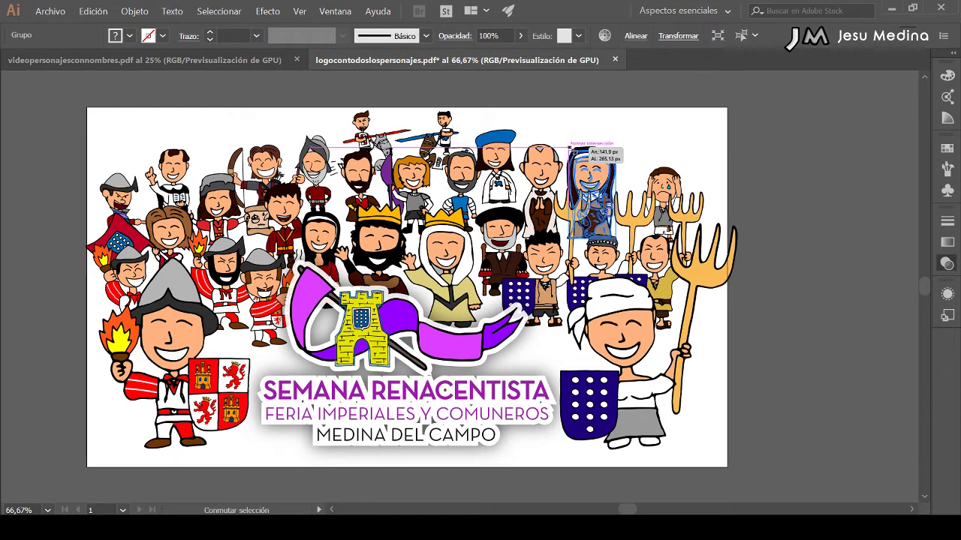
click(542, 180)
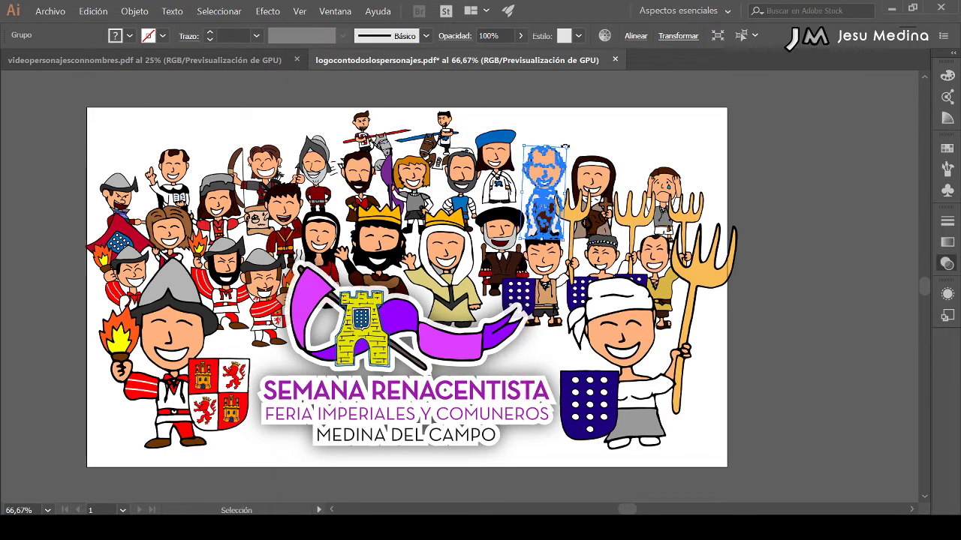
drag(525, 143, 509, 172)
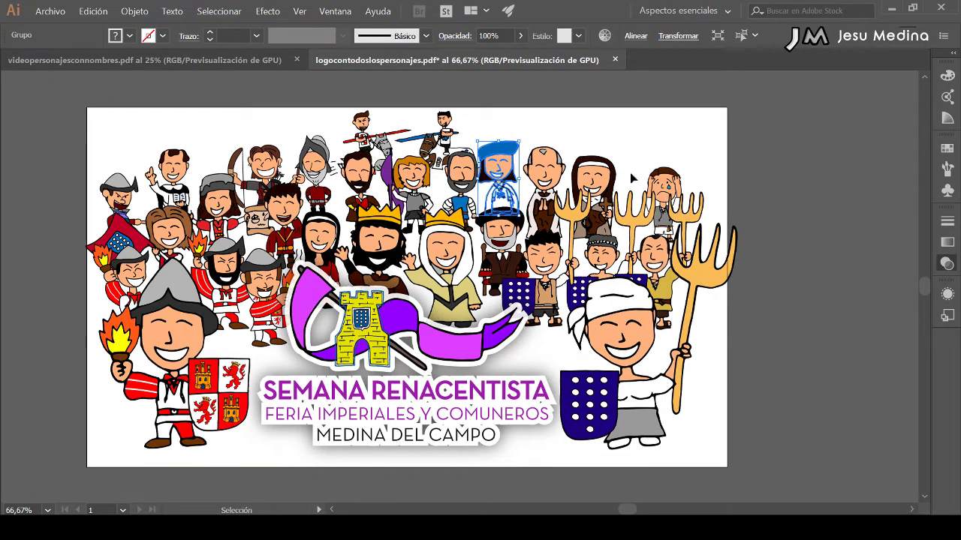
click(577, 91)
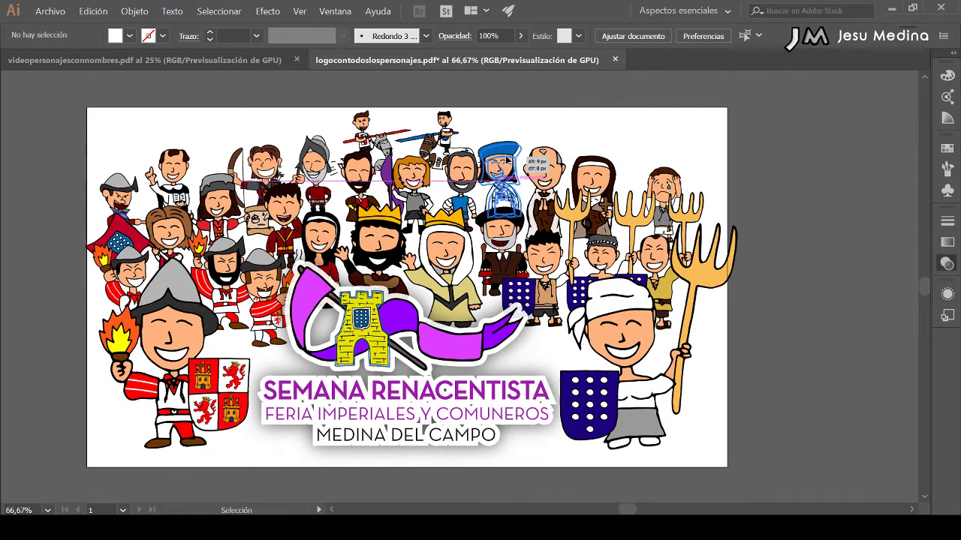
drag(515, 154, 519, 157)
click(540, 126)
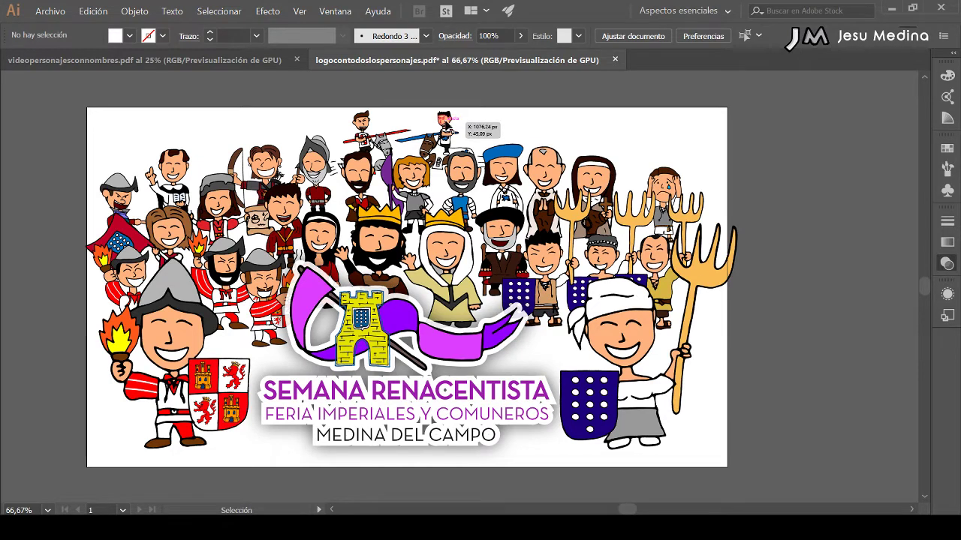
Drag the jousting knights group off the artboard onto the right pasteboard
click(444, 119)
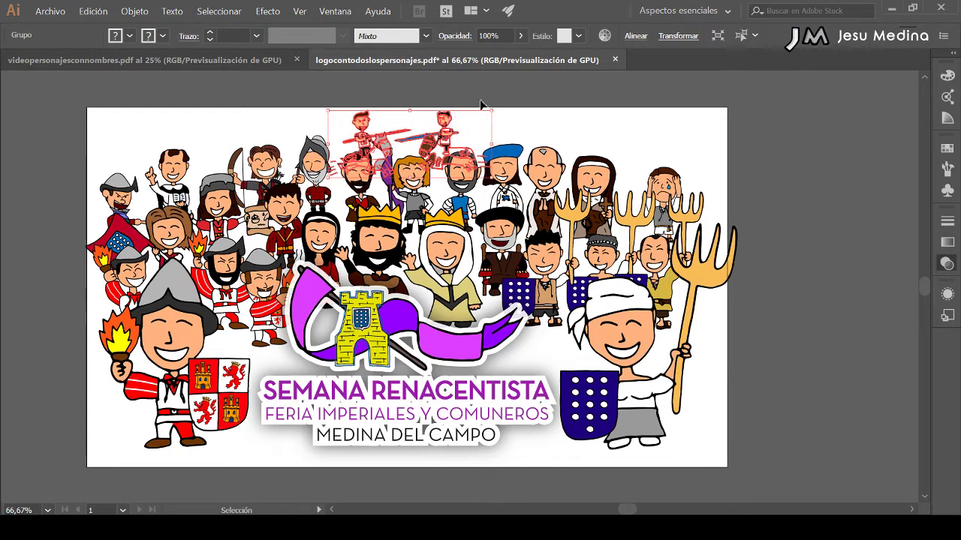
click(565, 85)
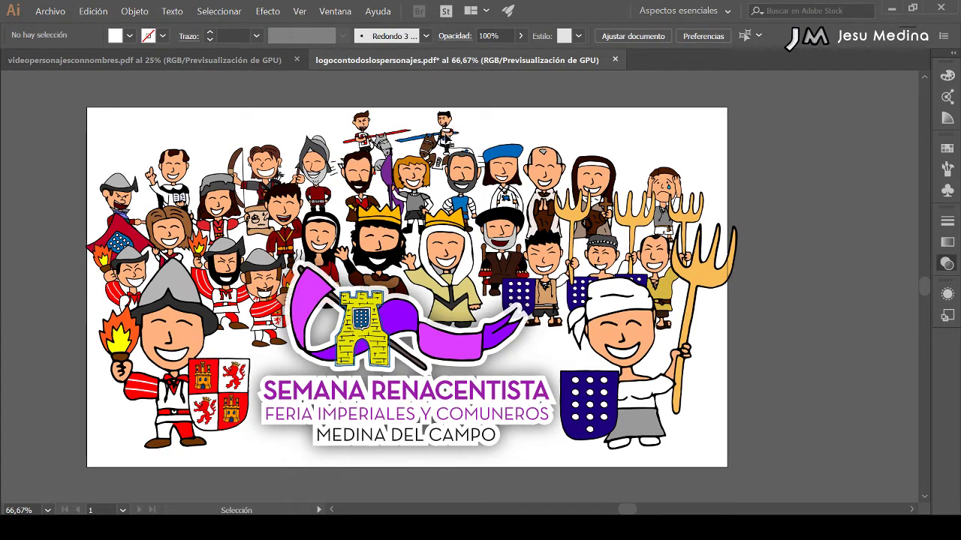
drag(448, 137, 853, 135)
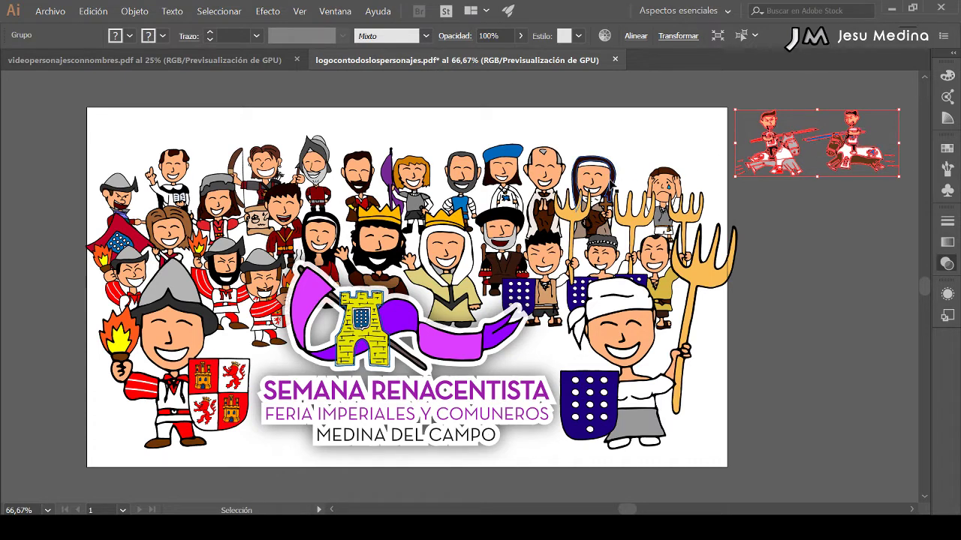
Inside the knights group, group the left knight's pieces and cut them out
click(761, 188)
click(763, 171)
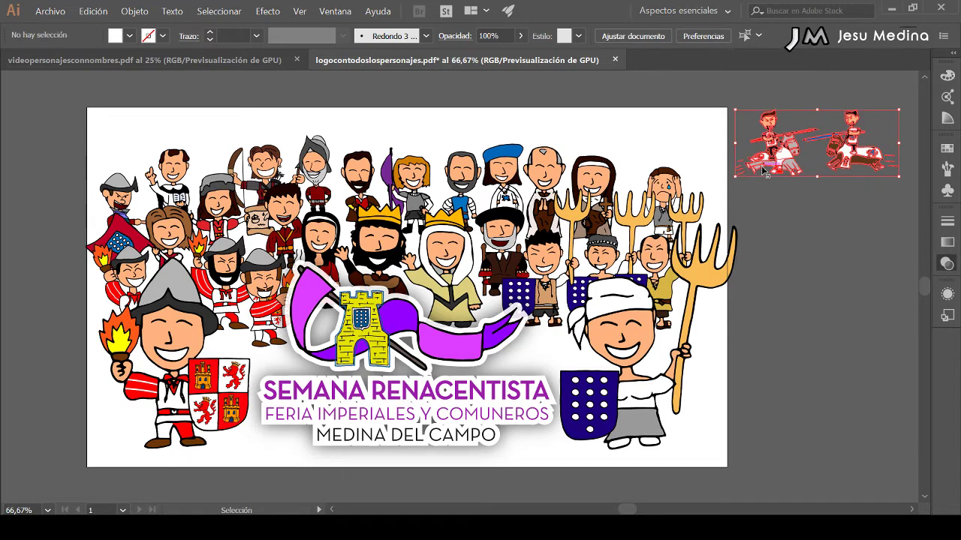
double_click(763, 171)
click(766, 167)
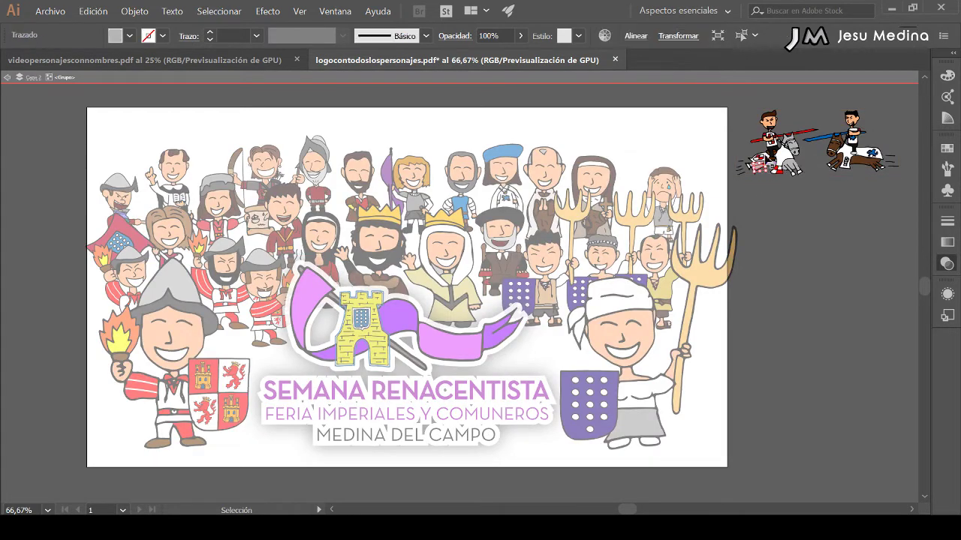
click(783, 193)
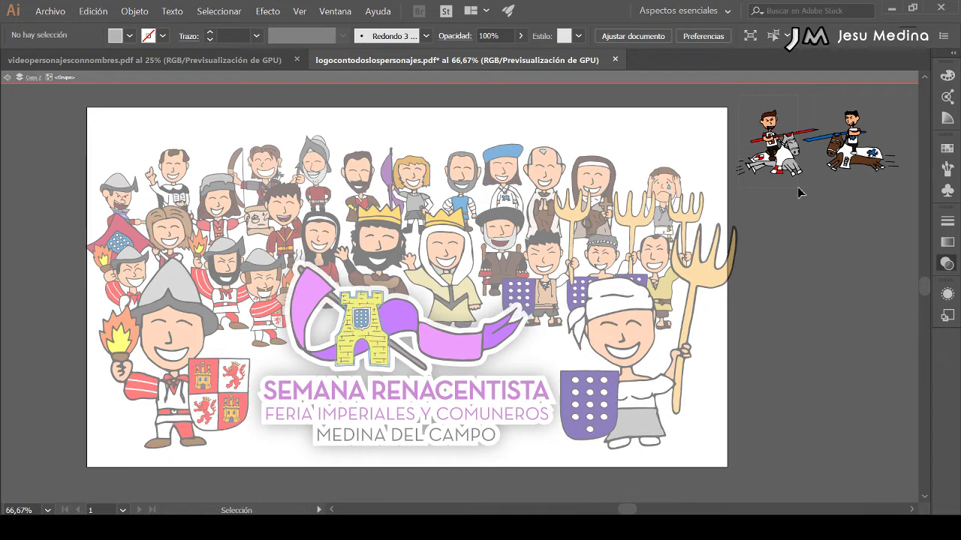
key(ctrl+a)
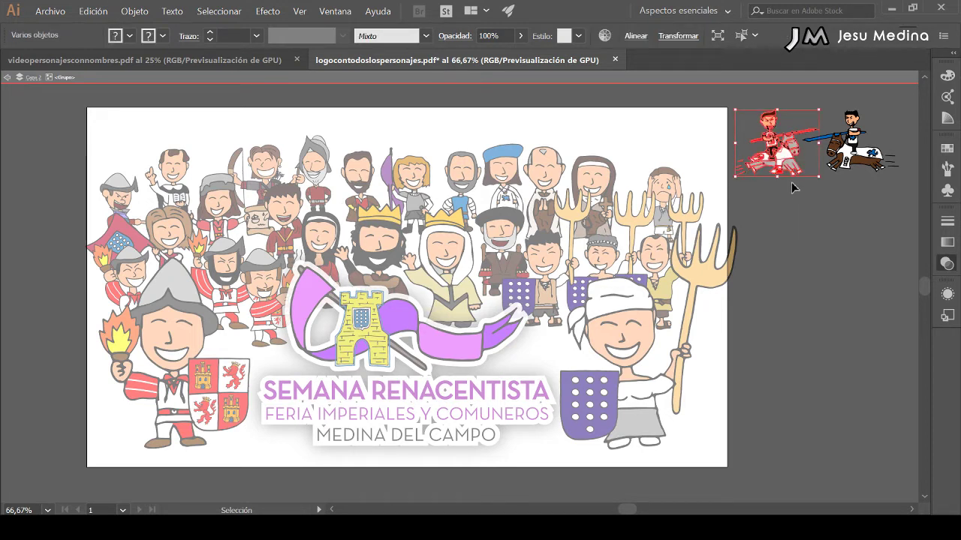
key(ctrl+g)
key(Delete)
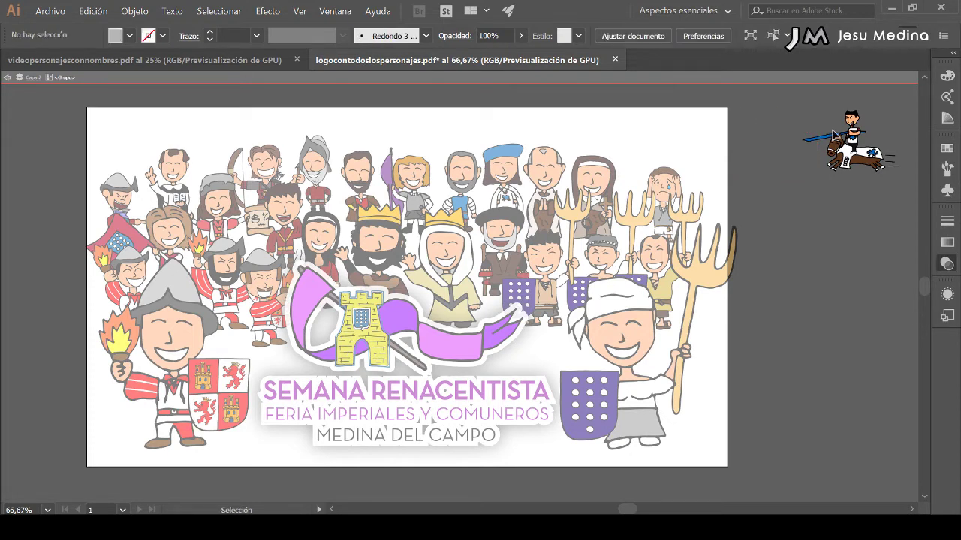
double_click(792, 124)
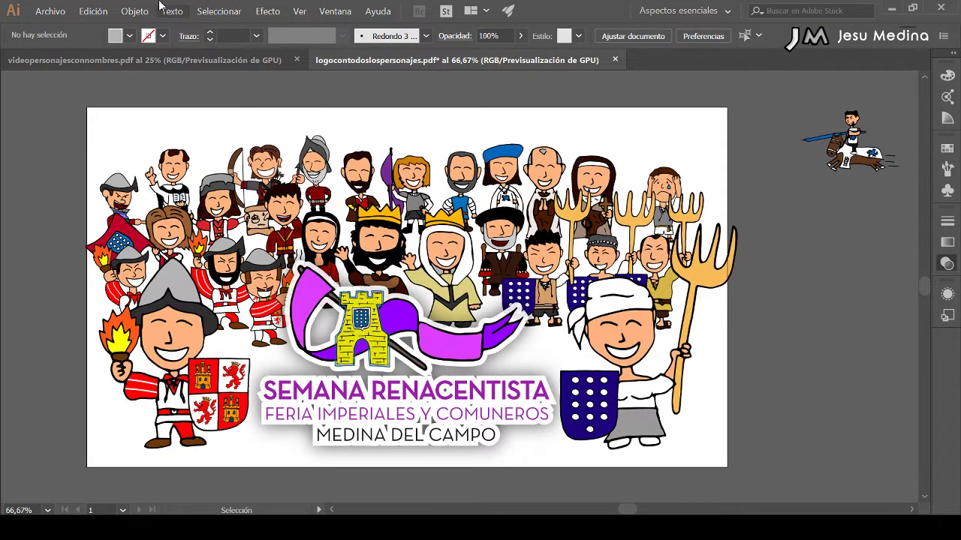
click(100, 13)
Paste the left knight and place both knights facing each other at the artboard's top centre
click(149, 116)
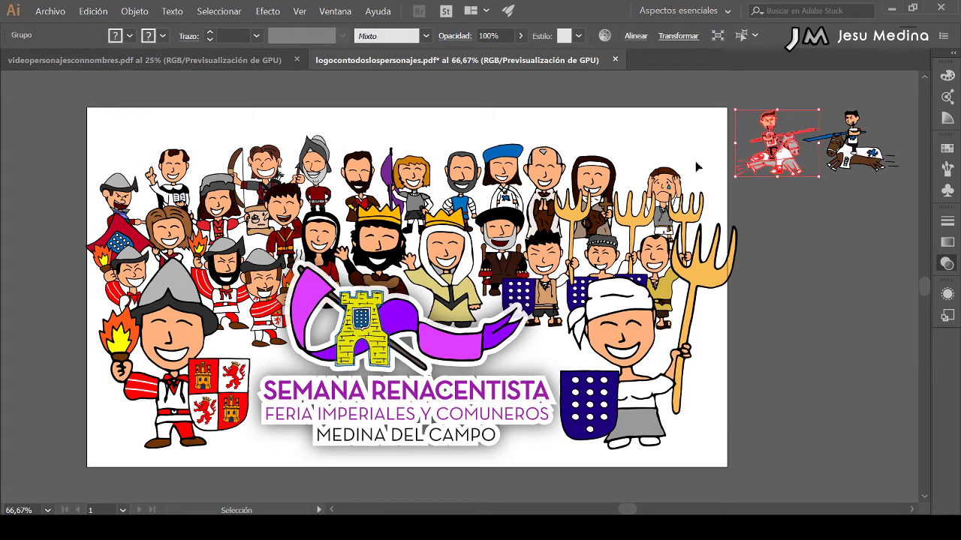
mouse_move(770, 146)
mouse_down()
mouse_move(466, 154)
mouse_move(363, 169)
mouse_up()
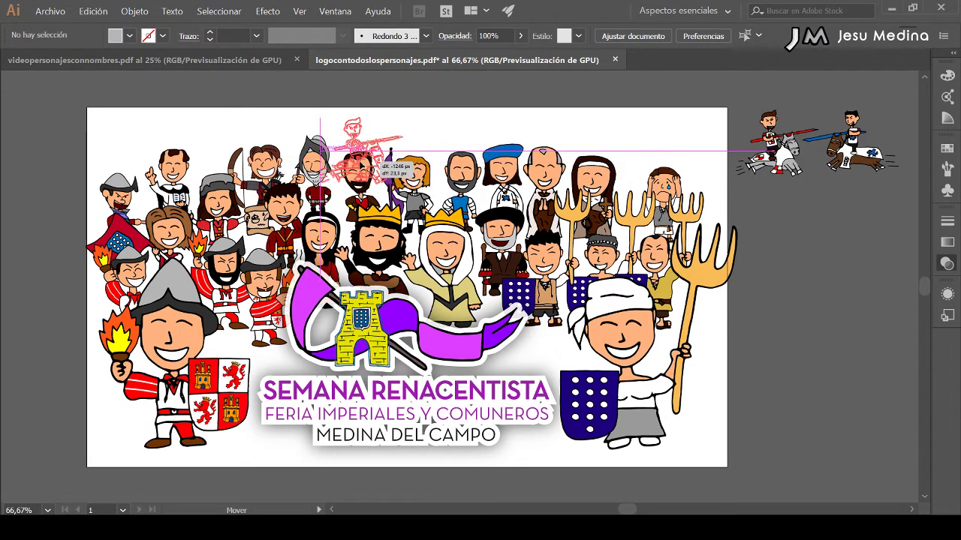
drag(363, 169, 364, 159)
drag(856, 152, 433, 160)
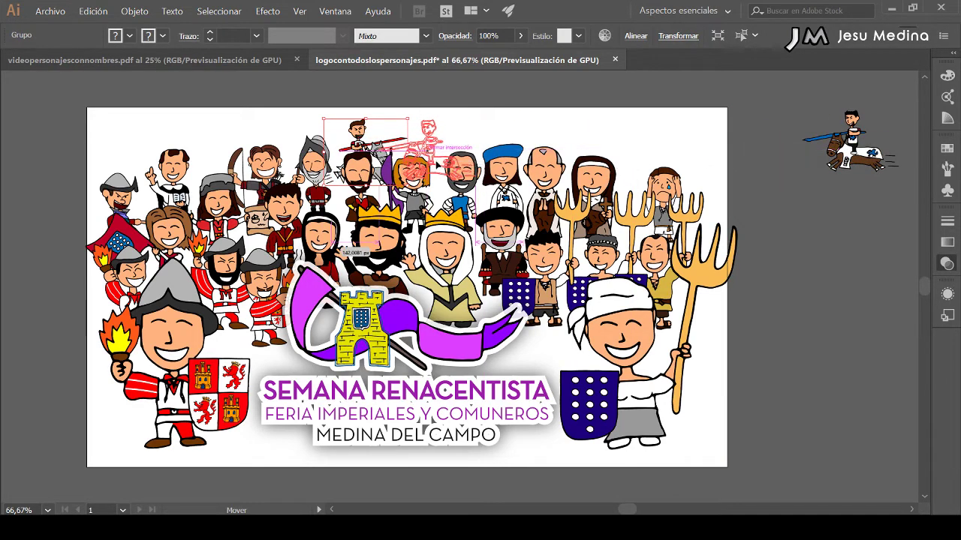
drag(433, 160, 441, 160)
click(487, 107)
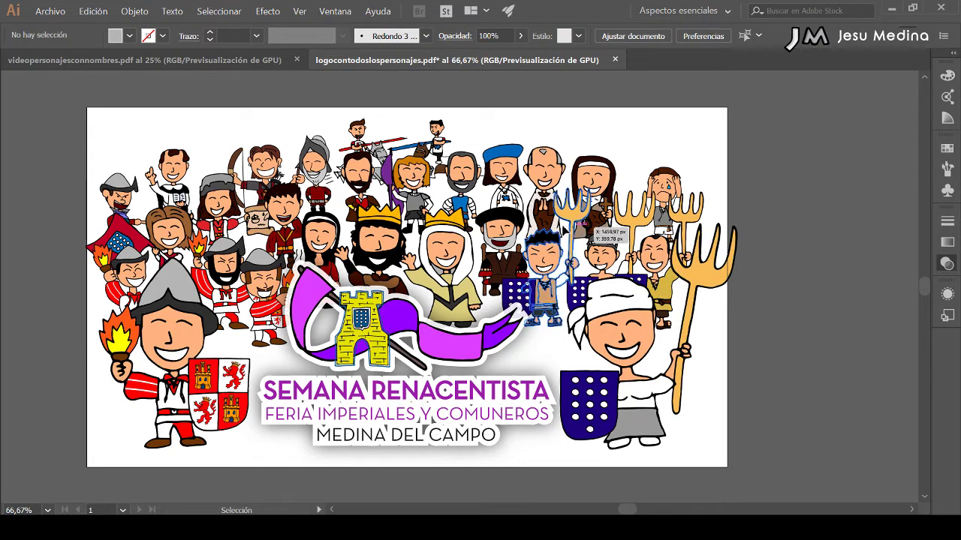
Nudge the three-character group slightly to fit beneath the knights
click(471, 216)
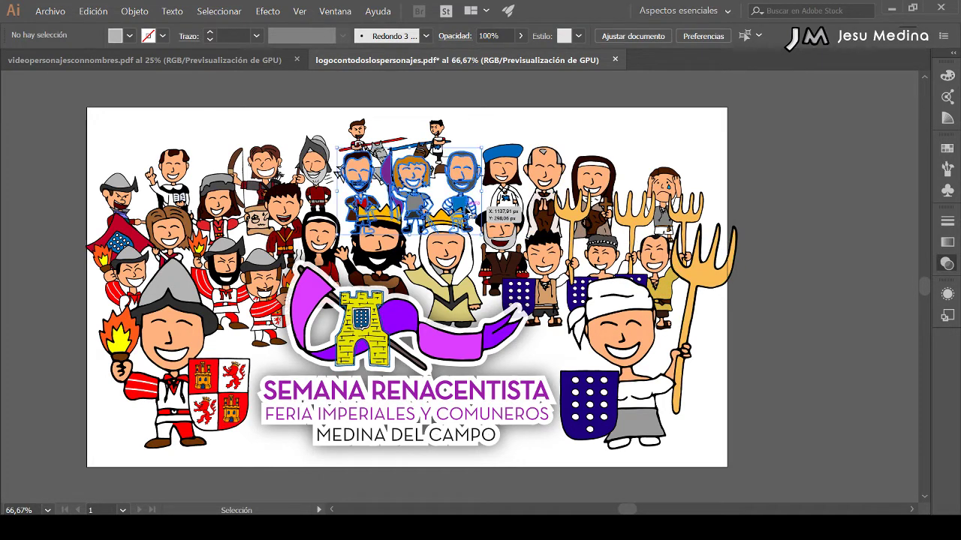
click(477, 126)
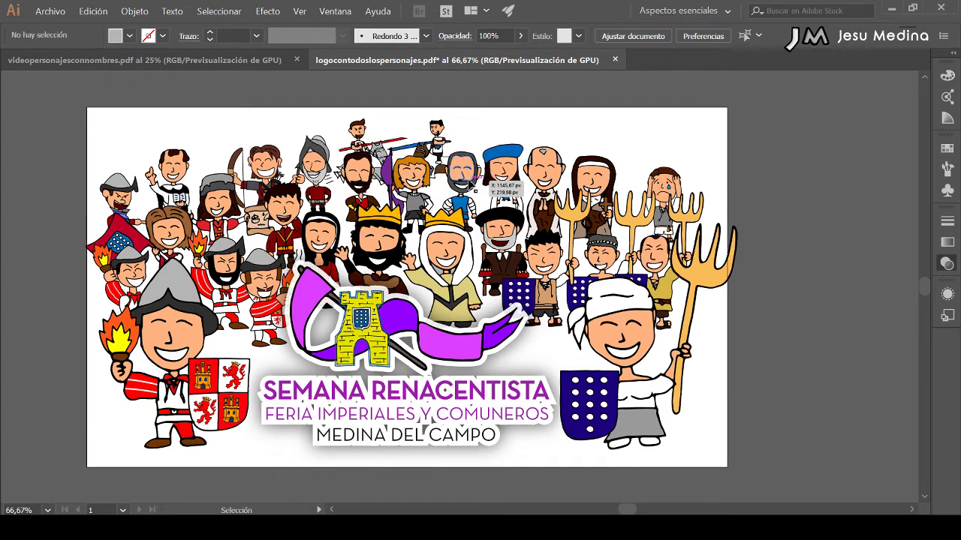
drag(466, 180, 499, 174)
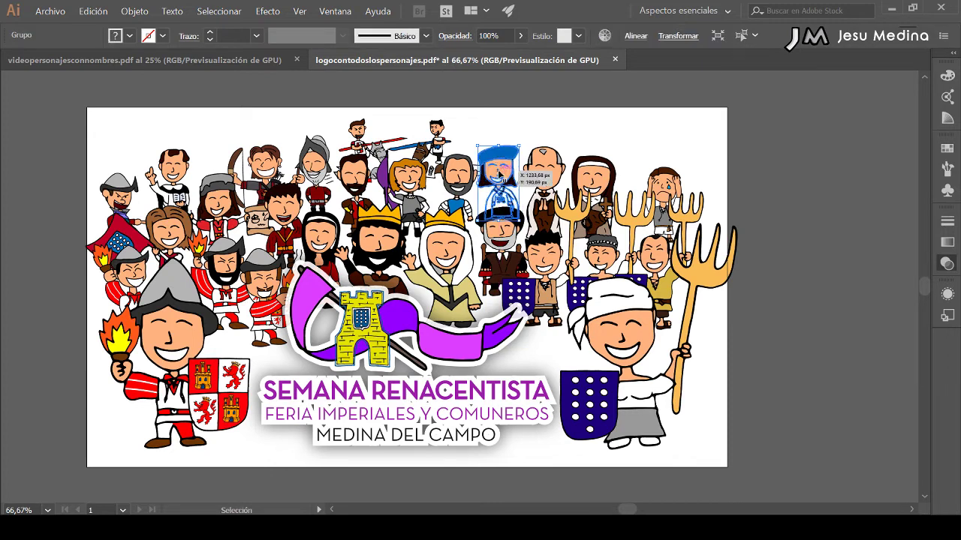
click(500, 124)
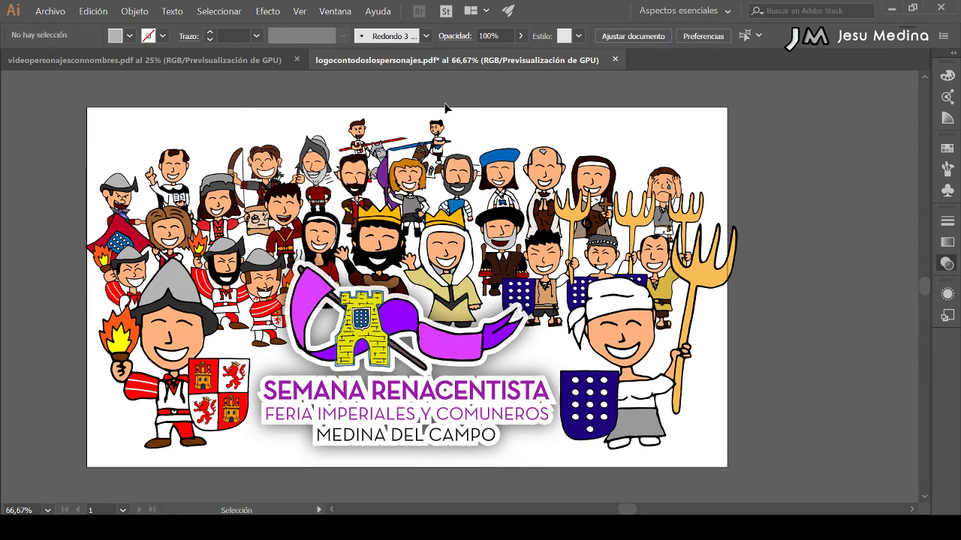
Narrow the grey-haired bearded character, nudge the crying figure up-left, and shift the three central characters
click(315, 162)
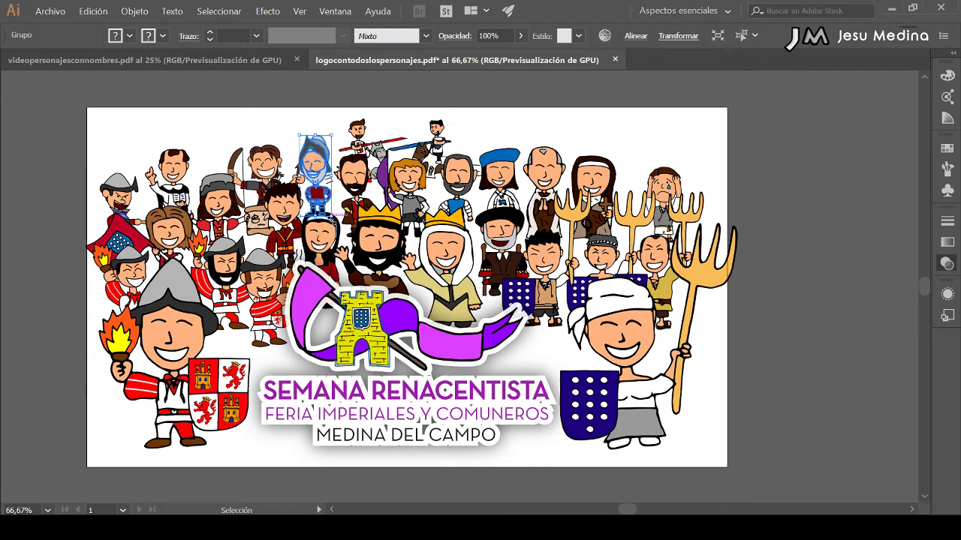
drag(332, 217, 323, 195)
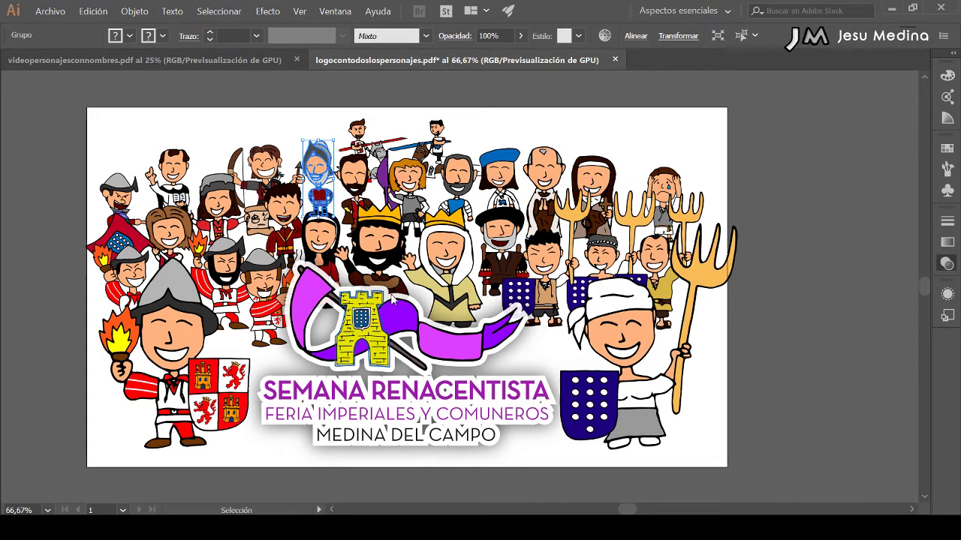
click(501, 111)
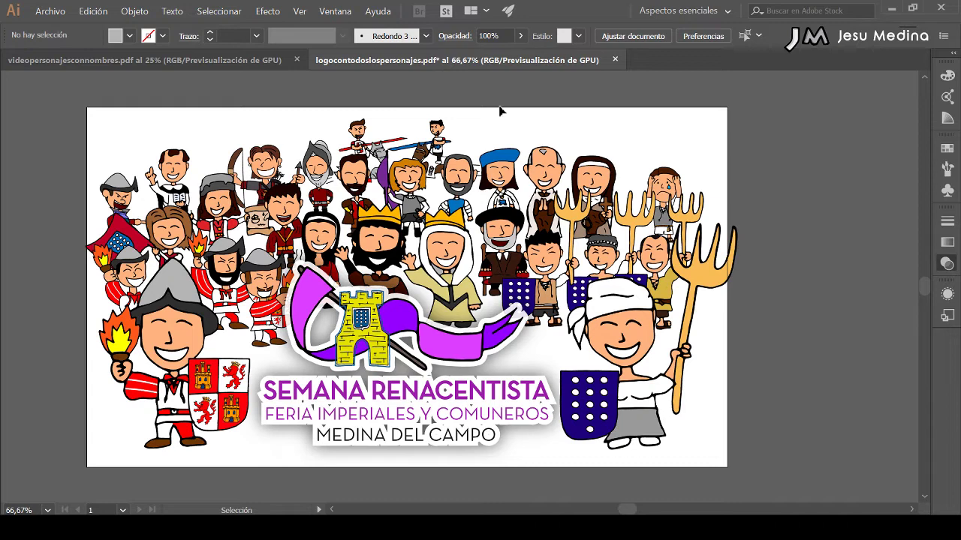
click(664, 192)
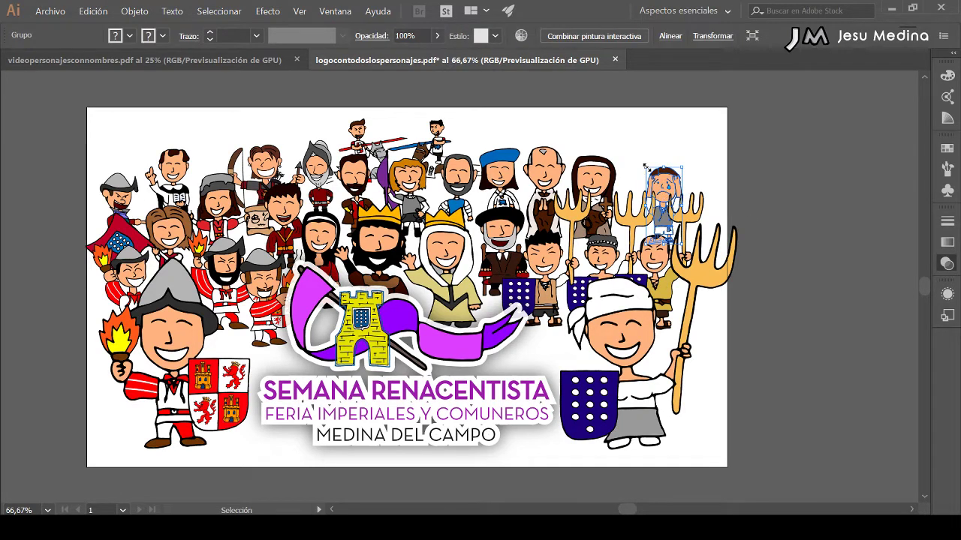
drag(664, 185, 659, 183)
click(744, 126)
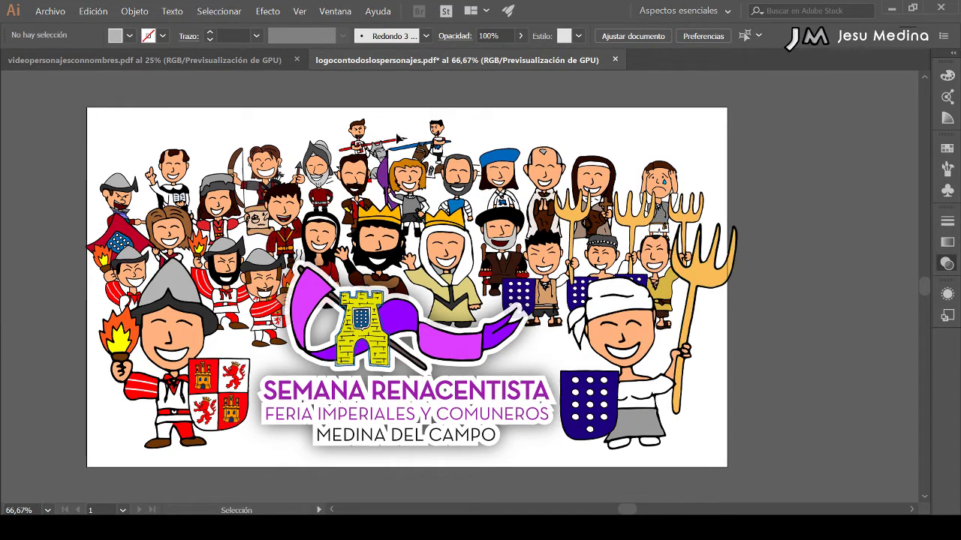
drag(411, 191, 413, 193)
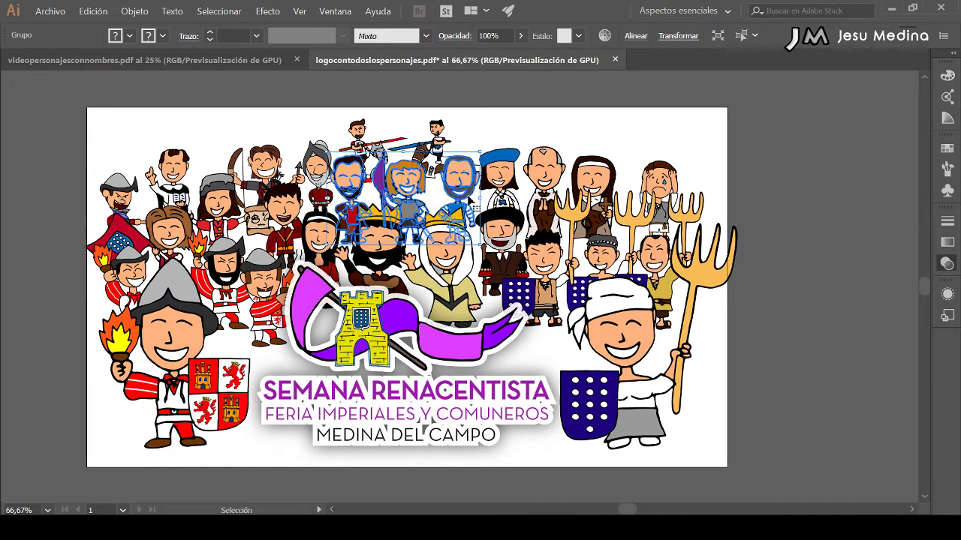
click(518, 117)
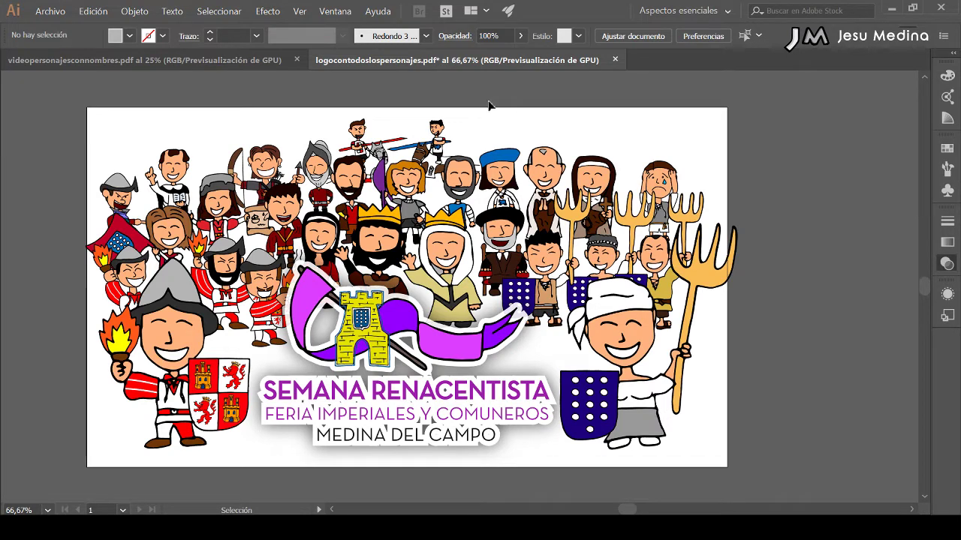
Inside the left character group, shift the bearded soldier to a new position
click(261, 307)
double_click(261, 306)
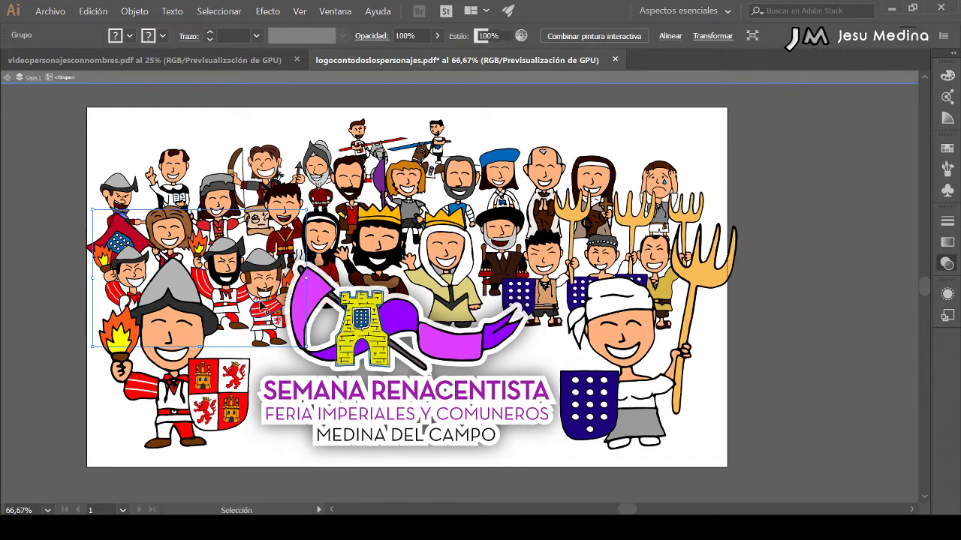
click(236, 297)
mouse_move(221, 301)
mouse_down()
mouse_move(214, 308)
mouse_move(274, 310)
mouse_move(264, 313)
mouse_up()
double_click(418, 122)
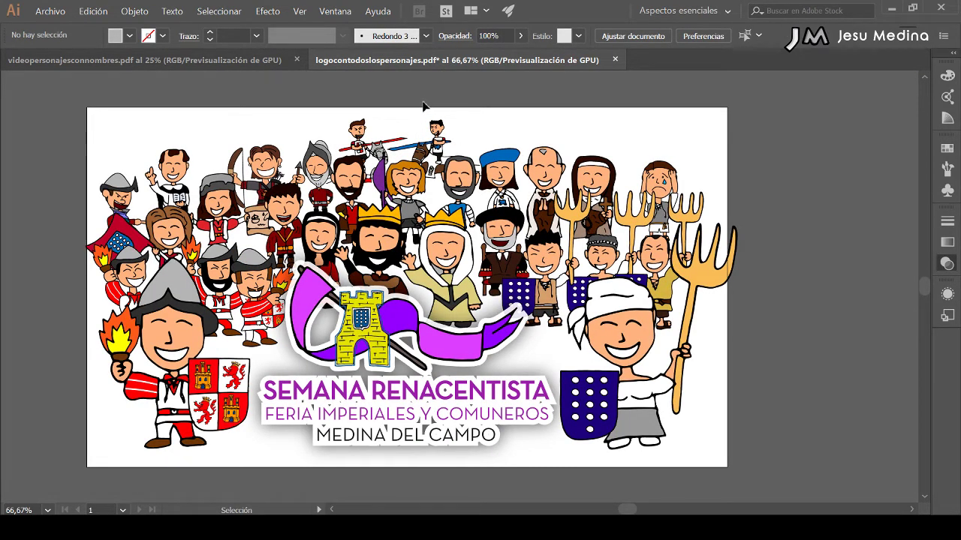
Inside the right group, move the middle trident boy left and the right trident boy down
click(604, 266)
double_click(604, 267)
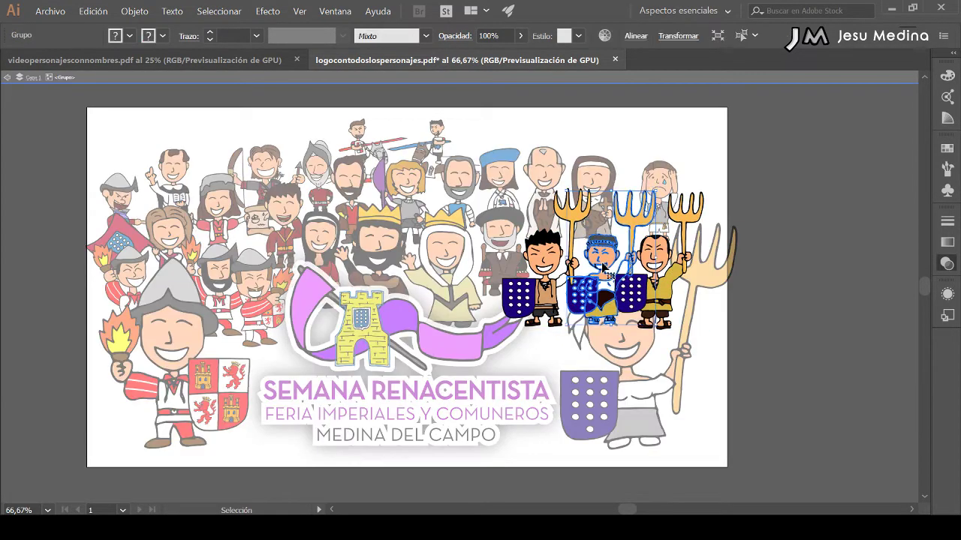
drag(624, 254, 611, 262)
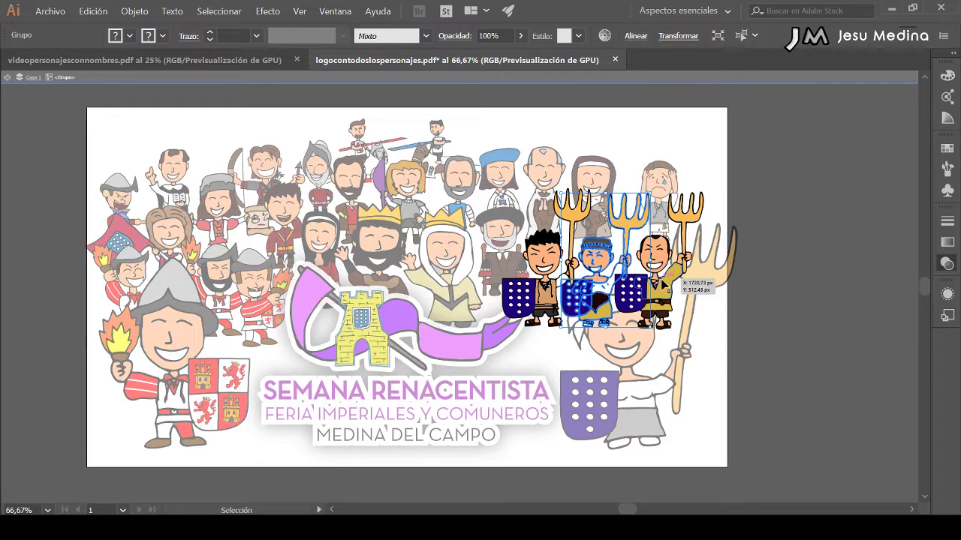
drag(664, 275, 660, 286)
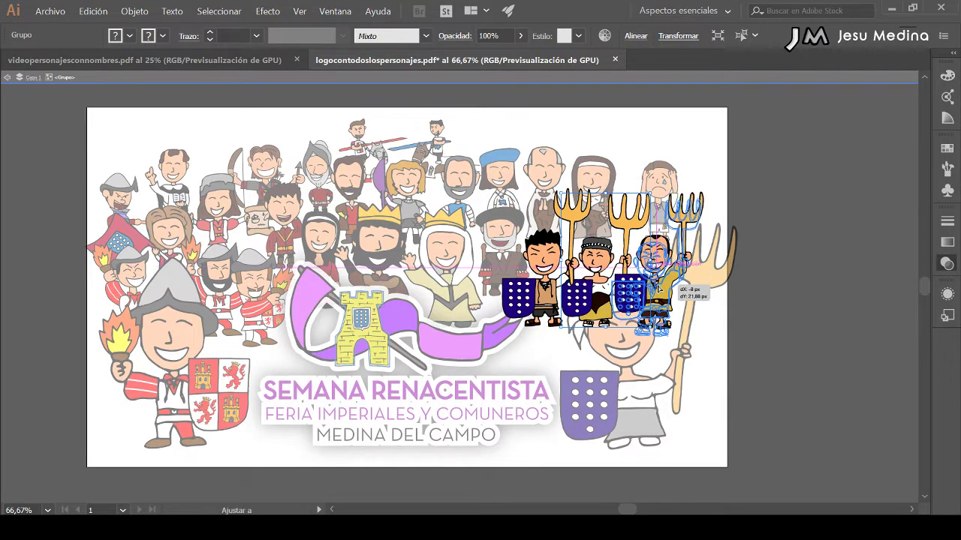
click(738, 295)
double_click(738, 305)
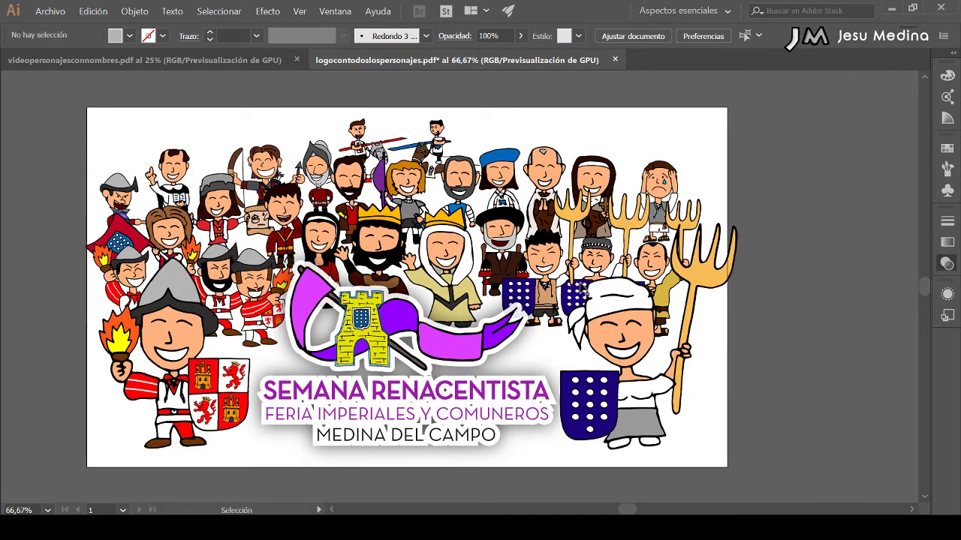
Move the trident-holding boy behind the shields, lower him, and check the pitchfork woman's group
drag(584, 287, 553, 287)
double_click(556, 278)
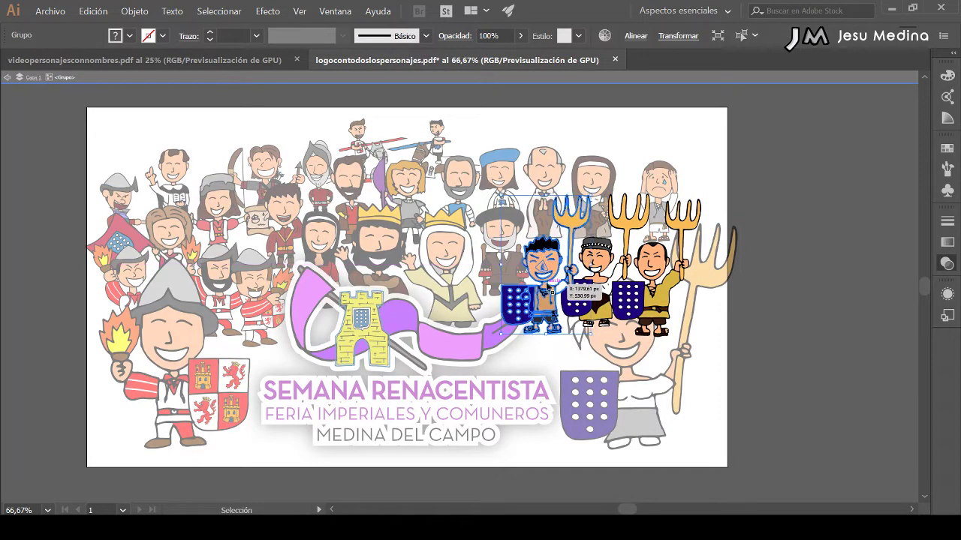
double_click(708, 327)
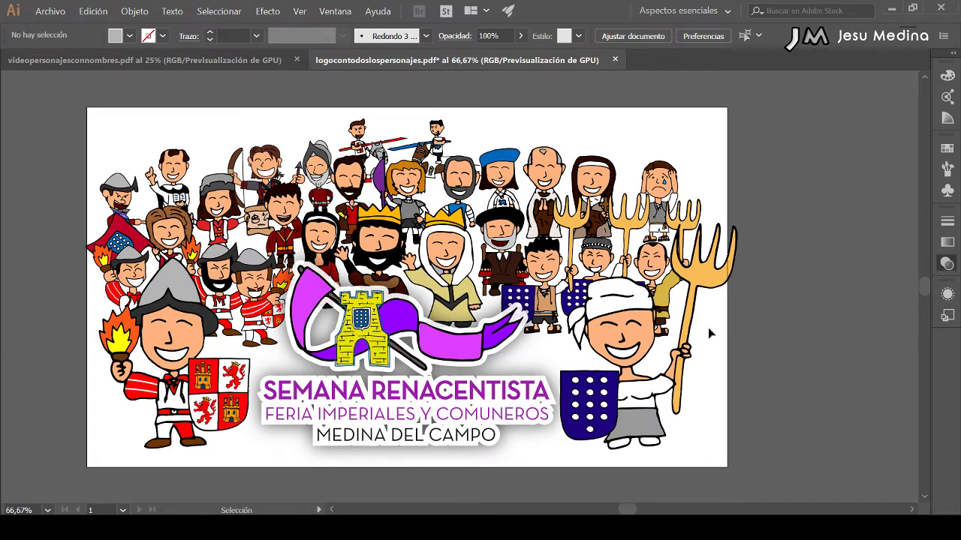
double_click(593, 405)
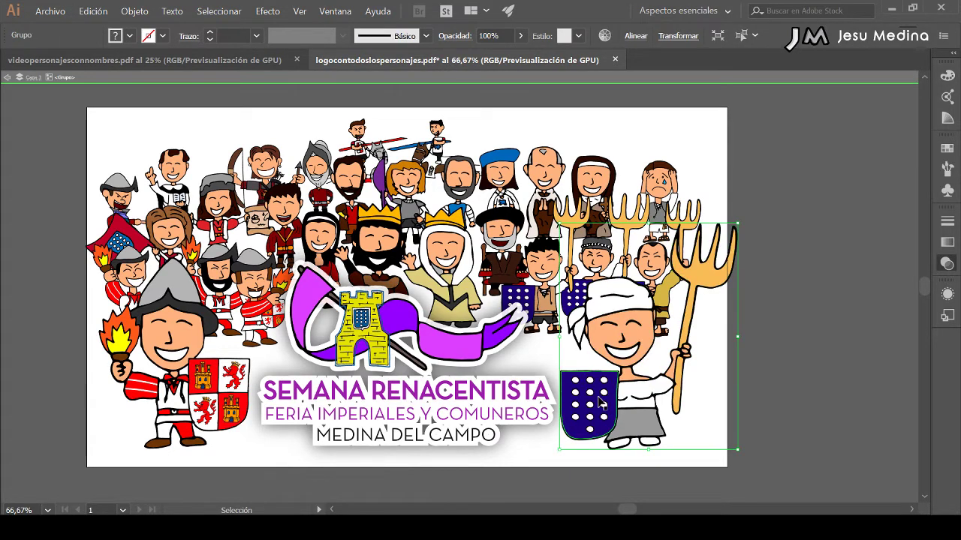
double_click(698, 366)
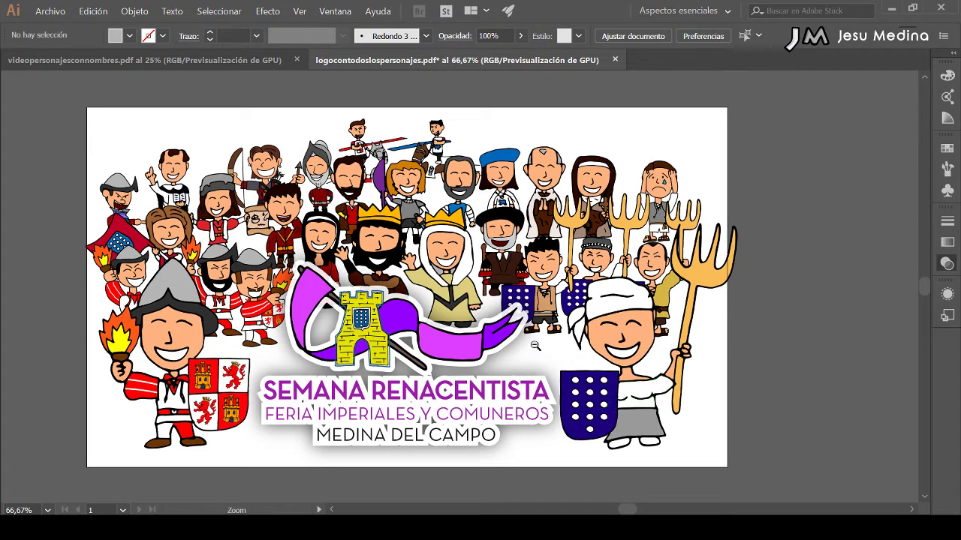
Remove the stray white blob below the artboard and nudge the logo group slightly
key(ctrl+minus)
key(ctrl+minus)
drag(511, 305, 548, 337)
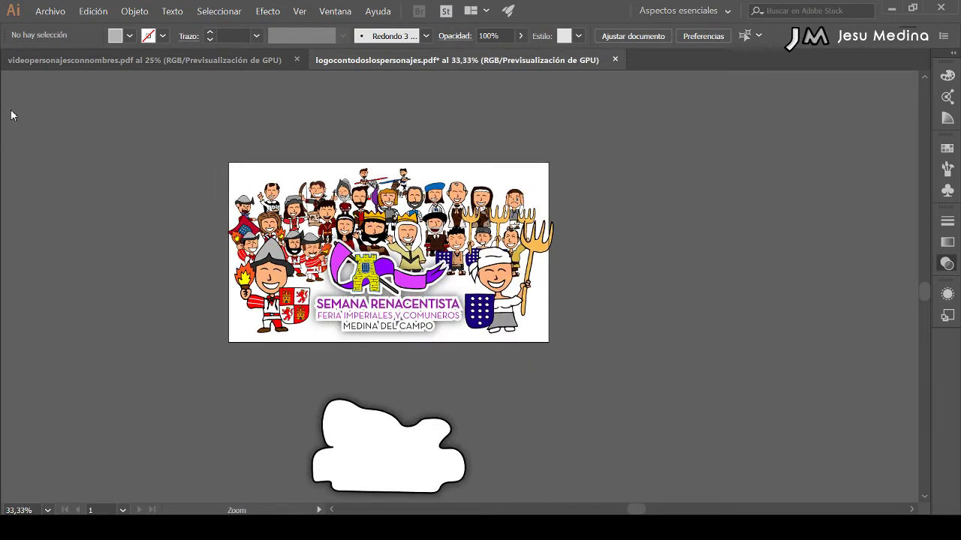
click(322, 417)
key(ctrl+x)
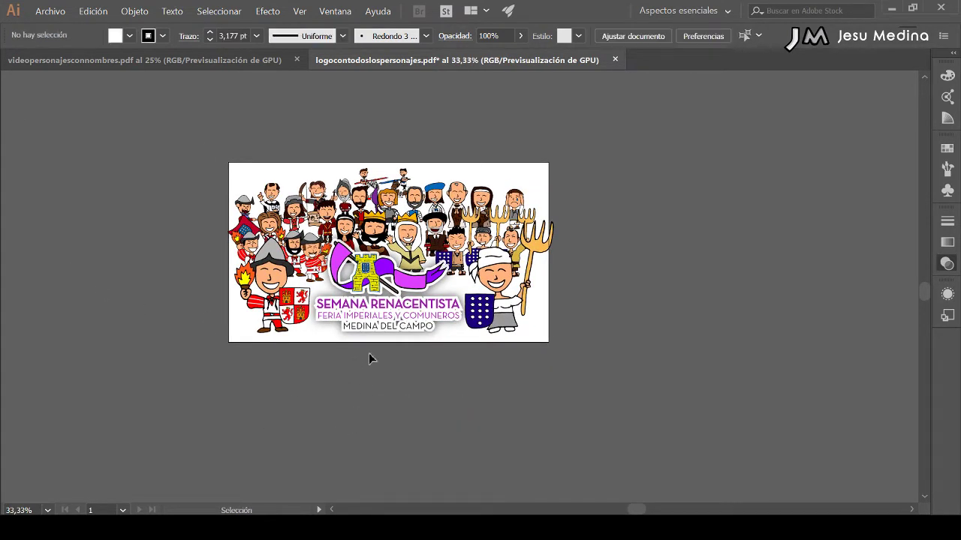
click(383, 305)
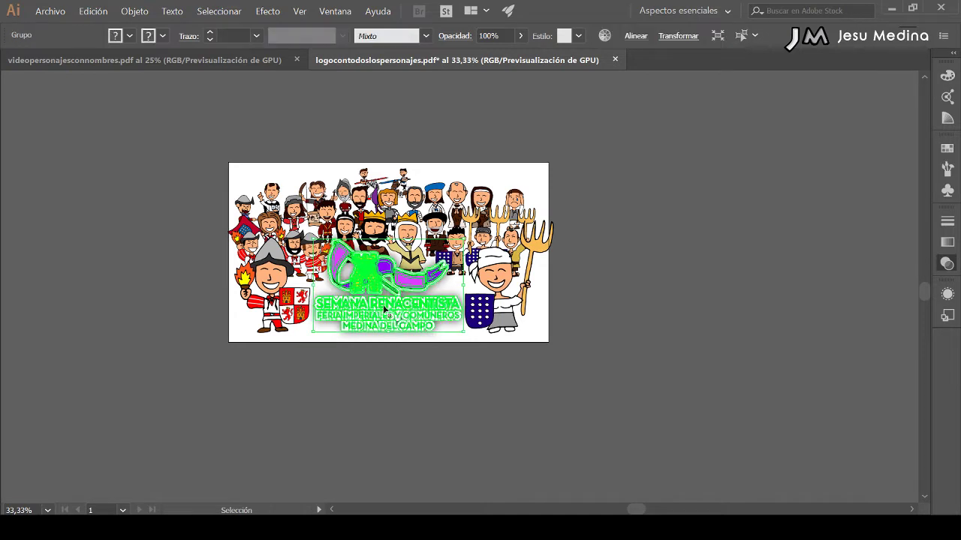
drag(383, 304, 384, 309)
Zoom into the logo area and select the whole logo group
click(371, 299)
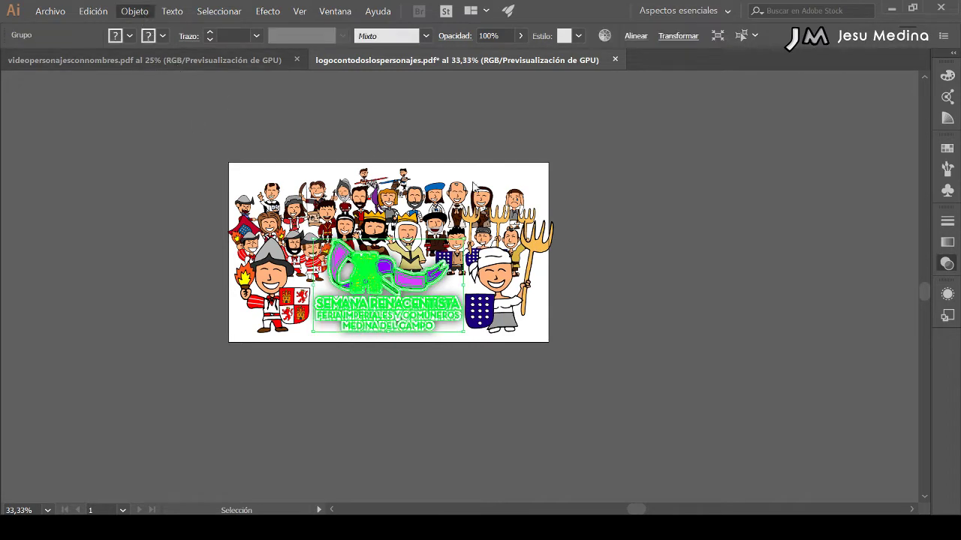
click(545, 153)
key(z)
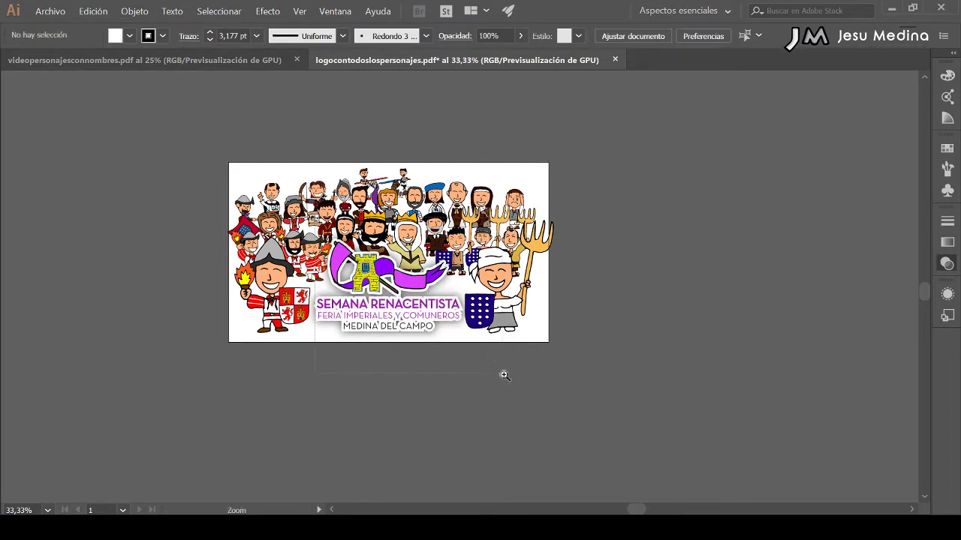
drag(315, 217, 504, 375)
key(v)
click(340, 255)
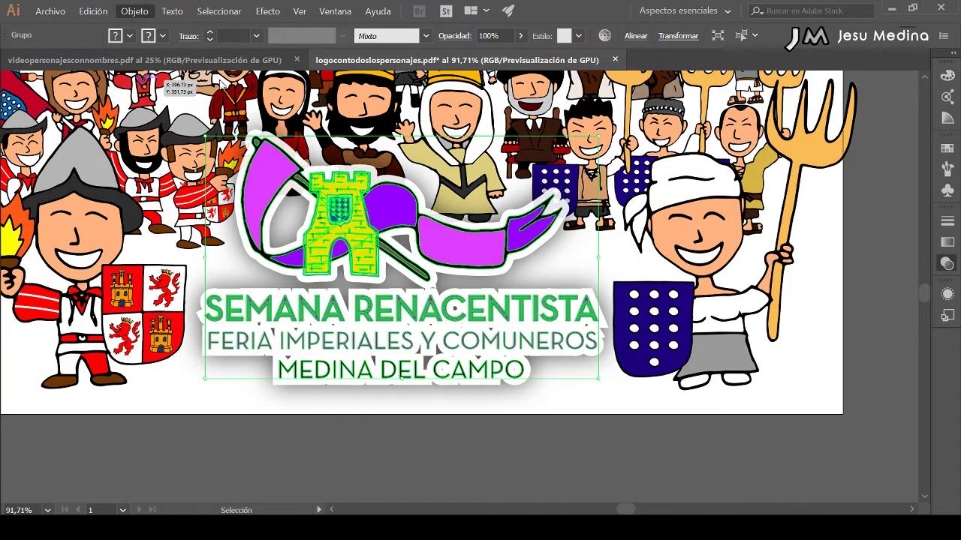
click(386, 407)
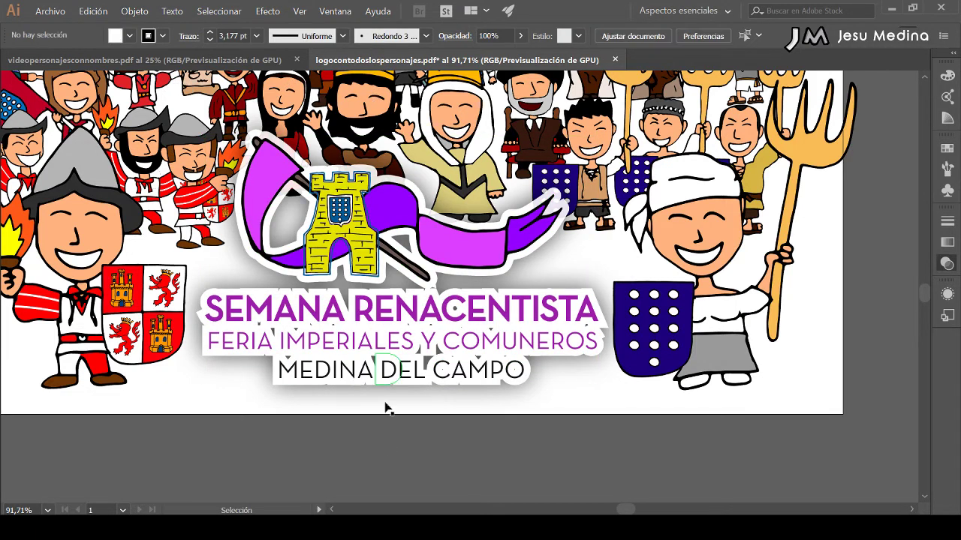
click(439, 248)
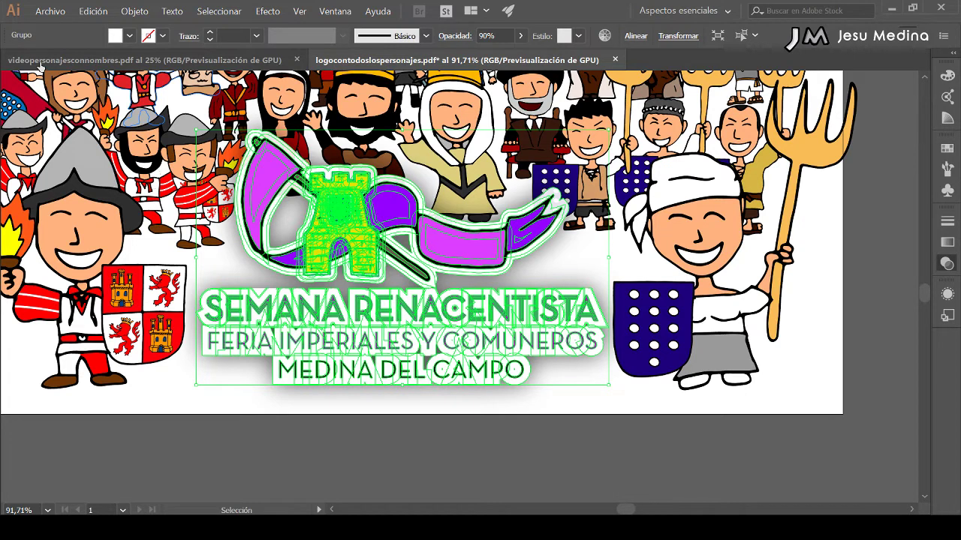
Try a thicker black outline on the whole logo, then undo it back to 1 pt
key(d)
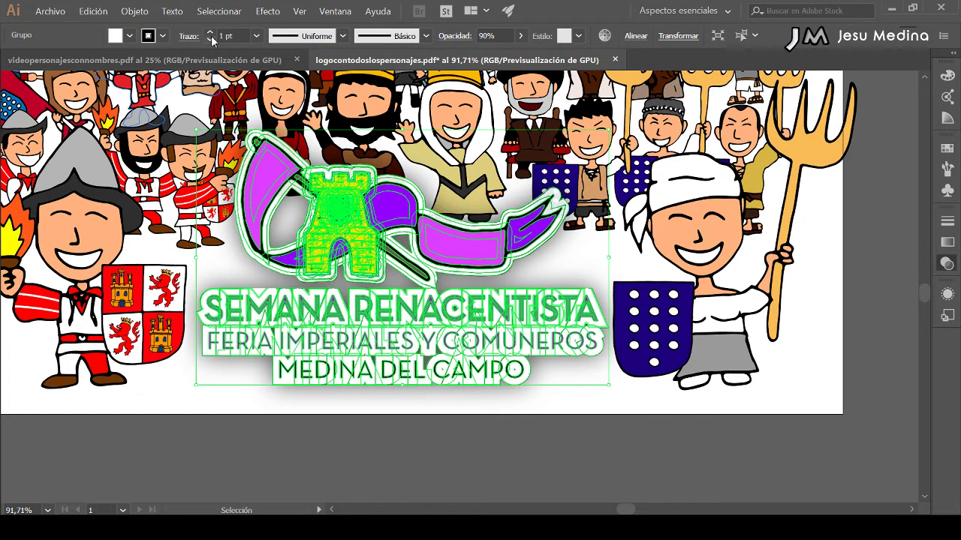
click(211, 34)
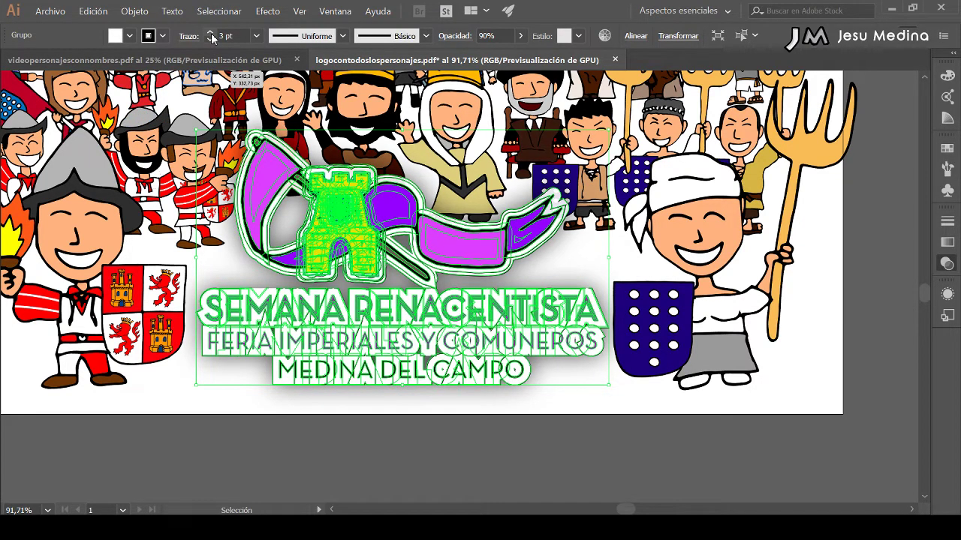
click(421, 435)
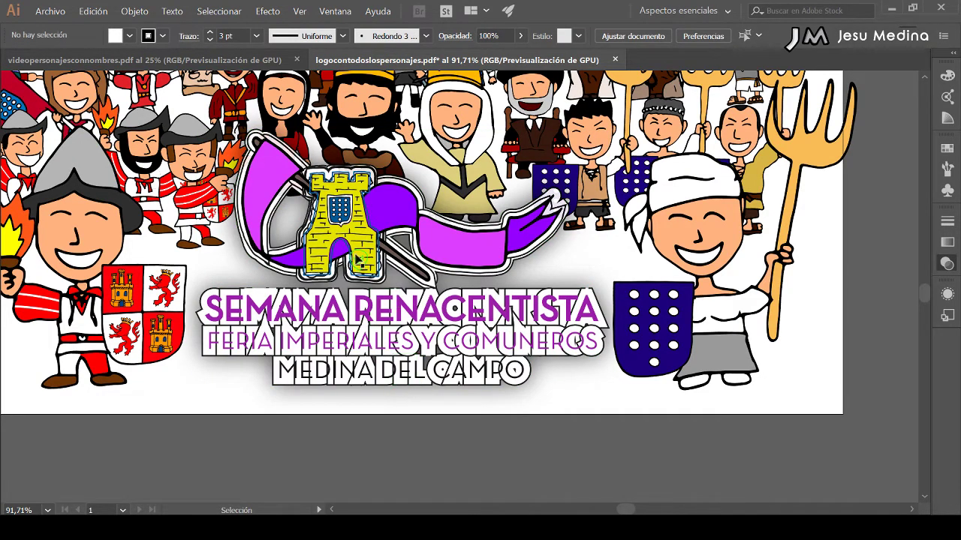
key(a)
click(369, 272)
key(v)
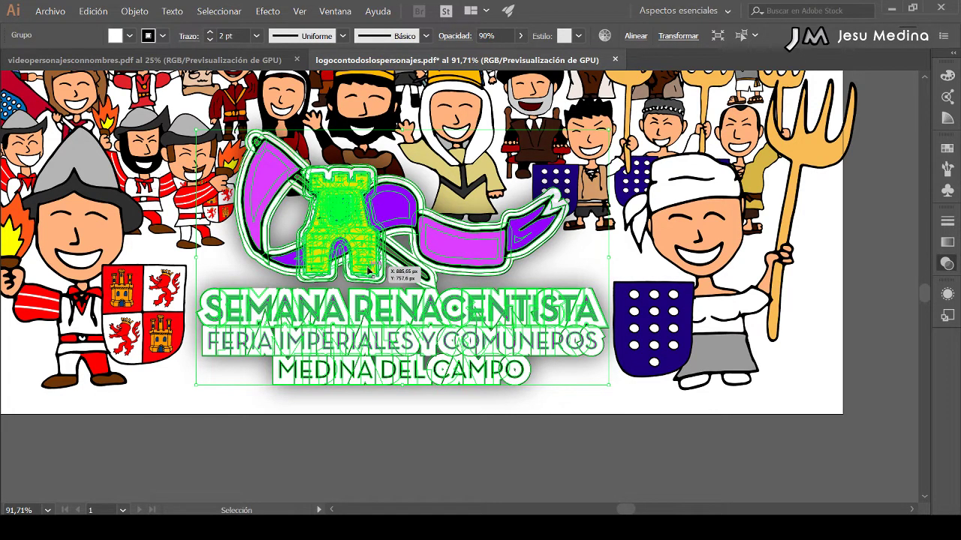
key(ctrl+z)
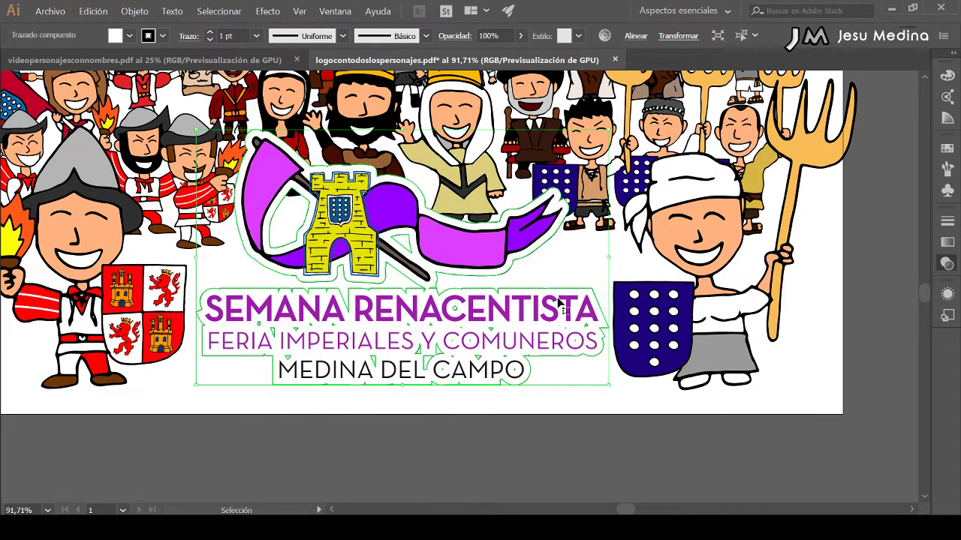
Select the logo's white backing shape and raise its black stroke to 5 pt
click(495, 412)
click(490, 391)
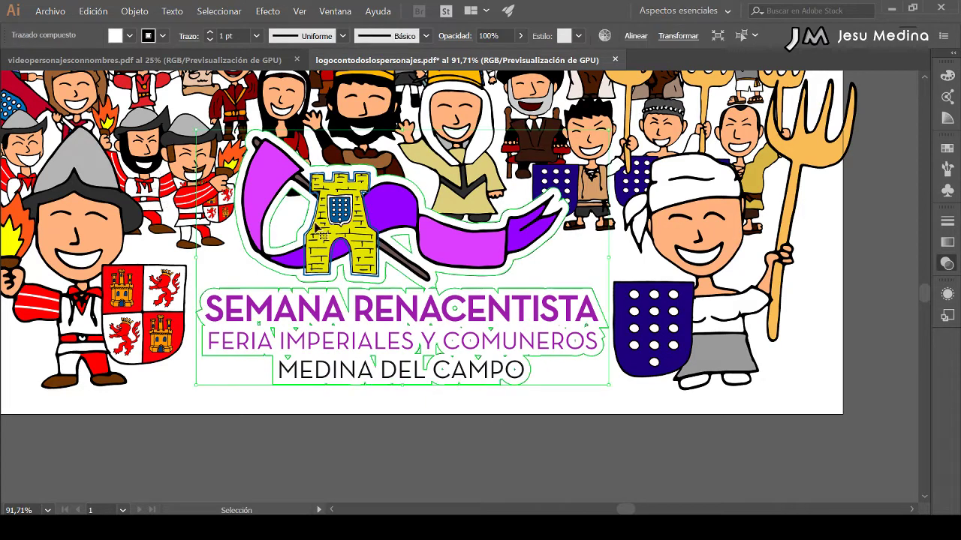
click(211, 33)
click(211, 33)
click(210, 33)
click(211, 33)
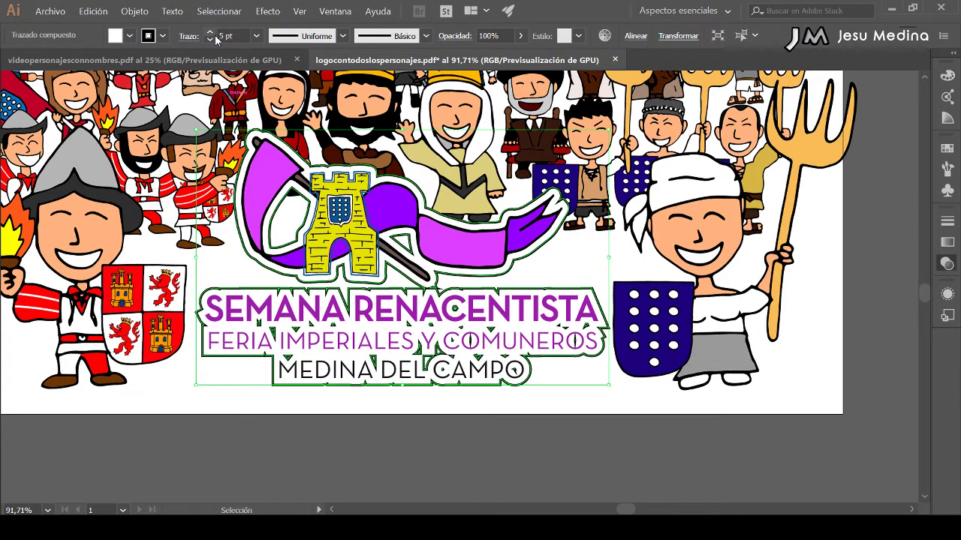
click(370, 433)
Zoom out to the whole artboard and remove the black outline from the logo's backing
key(z)
alt+click(434, 412)
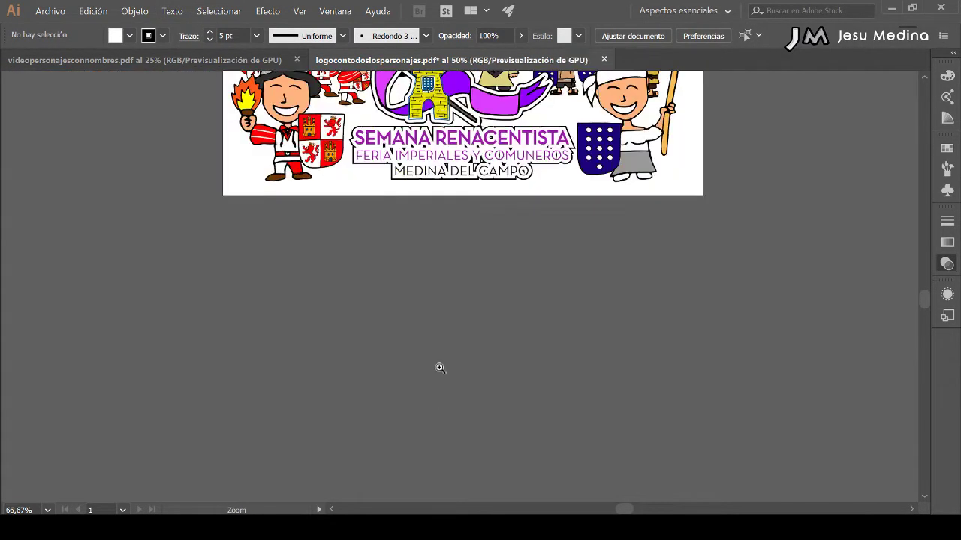
drag(461, 388, 457, 402)
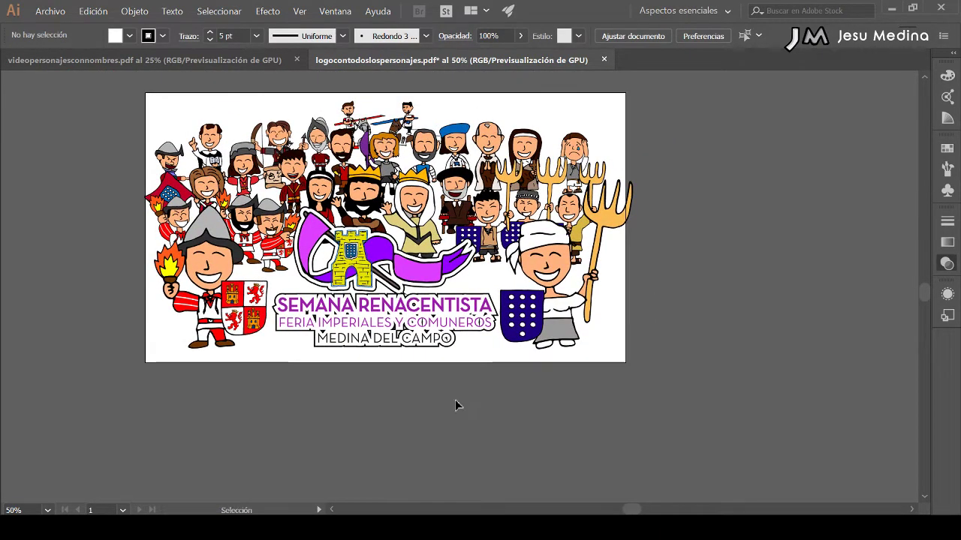
key(ctrl+z)
key(z)
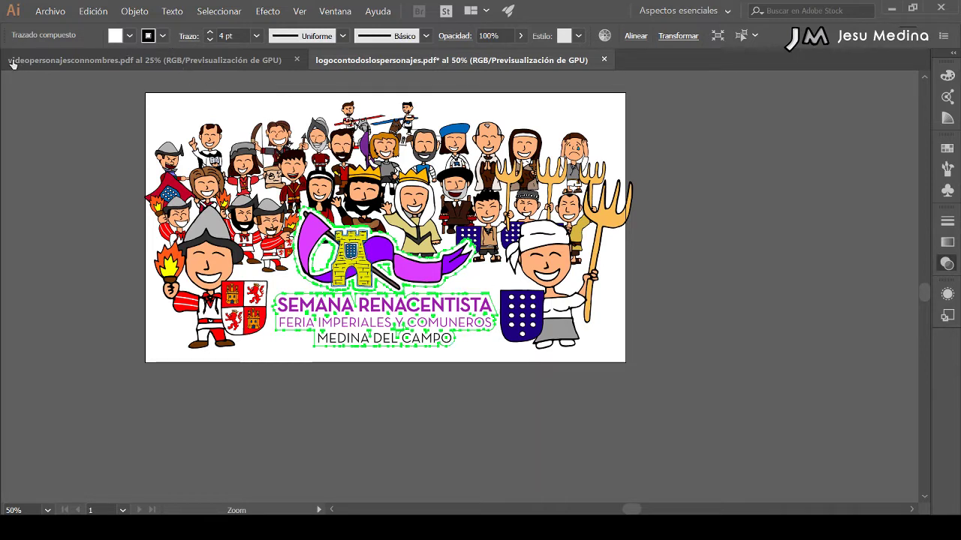
key(ctrl+z)
key(v)
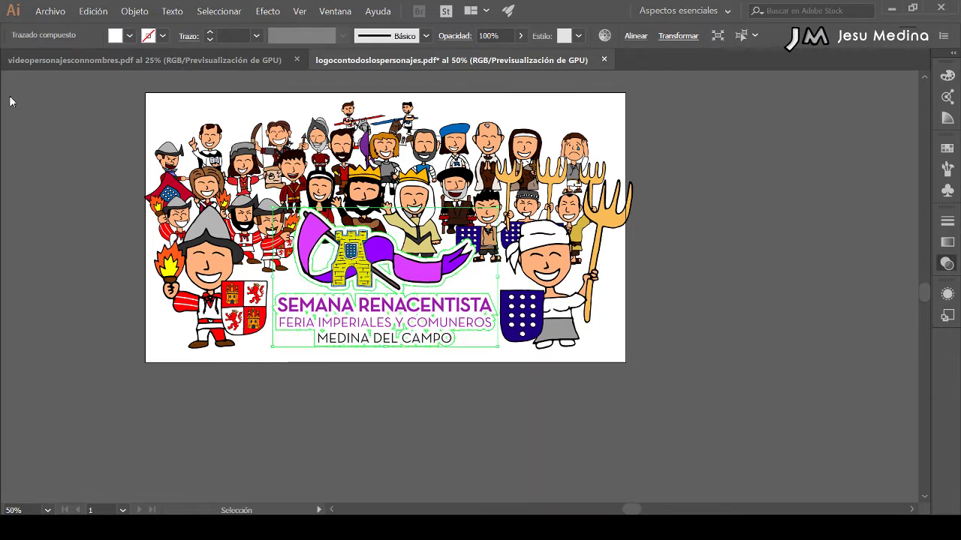
click(395, 404)
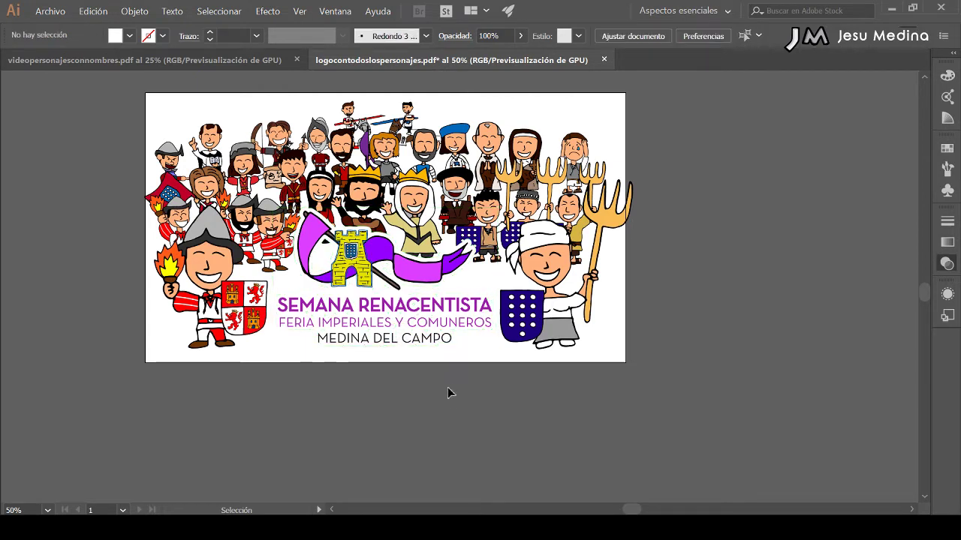
Apply a drop shadow to the white backing shape, preview it, and save the file
click(451, 323)
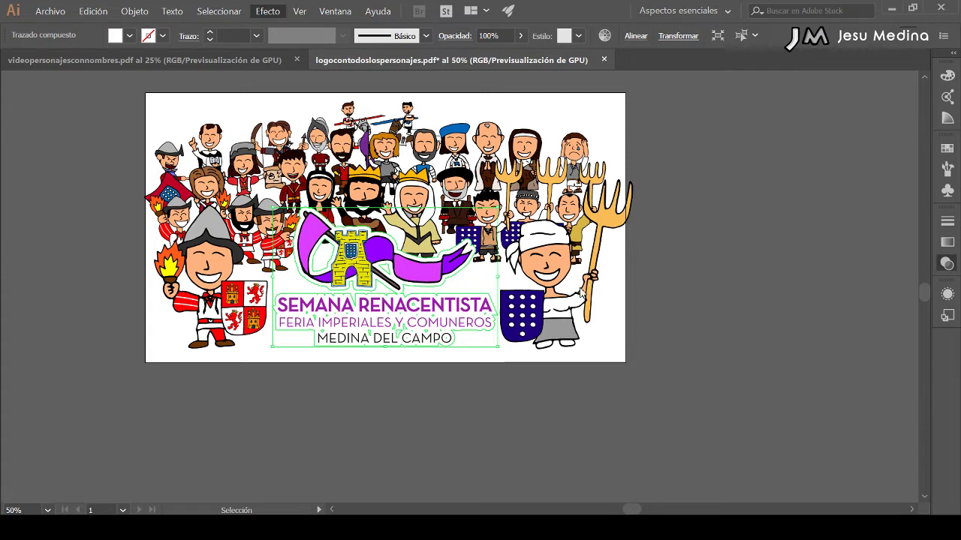
key(ctrl+shift+e)
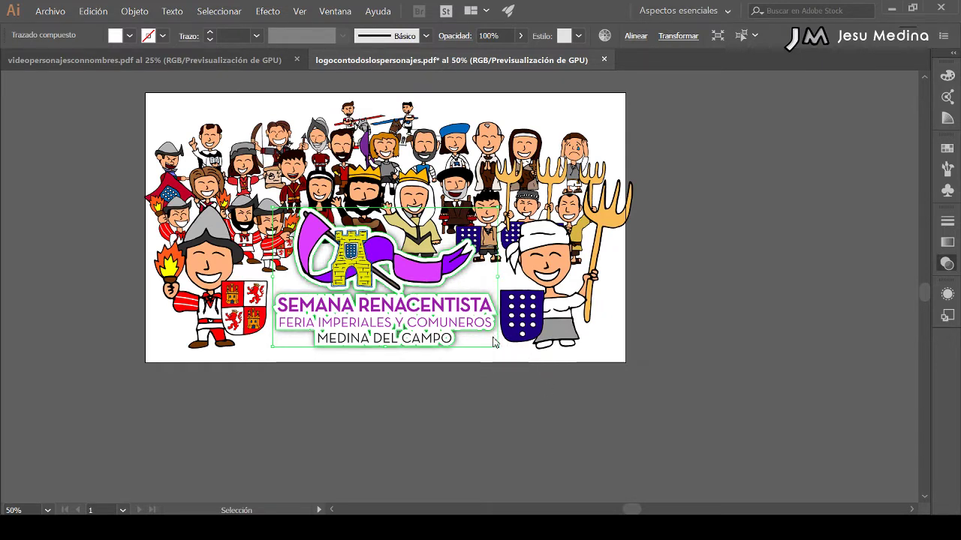
click(490, 391)
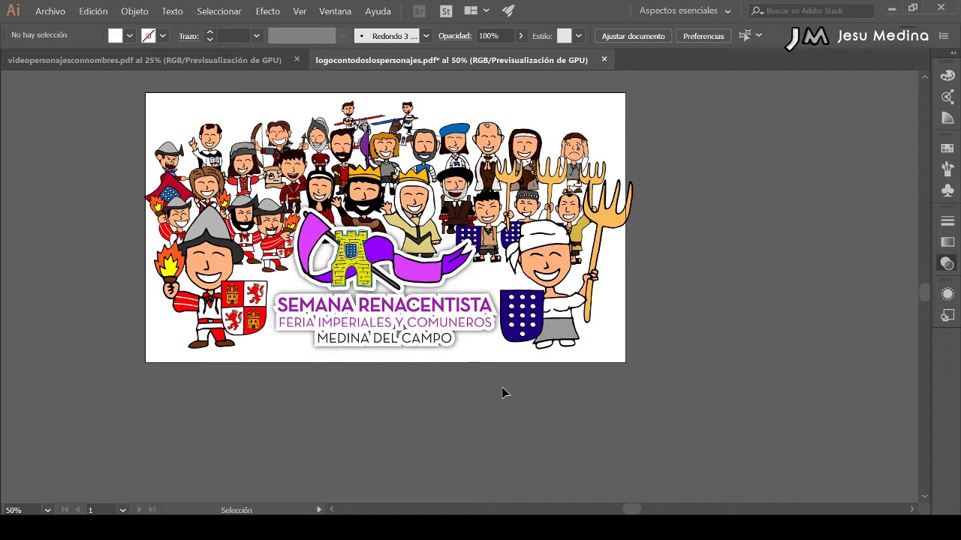
click(530, 337)
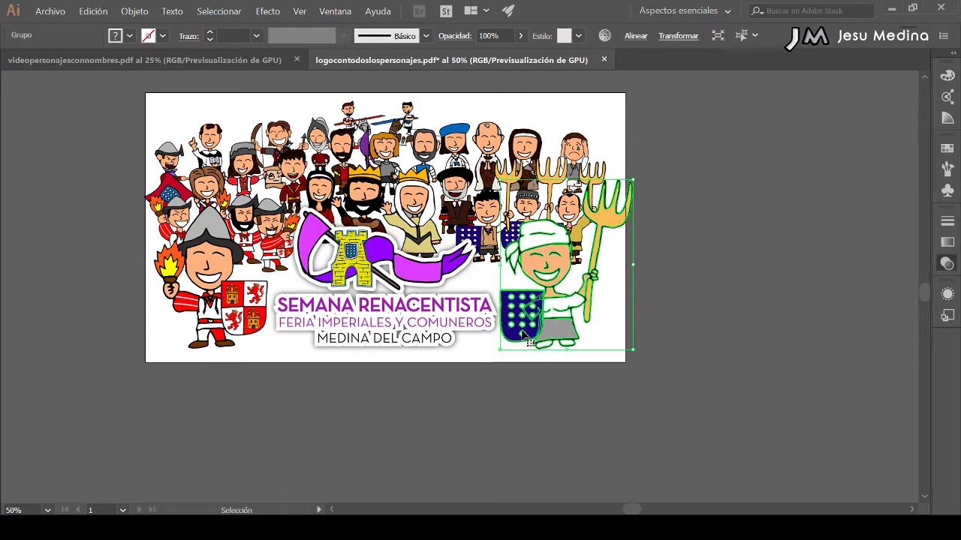
click(536, 380)
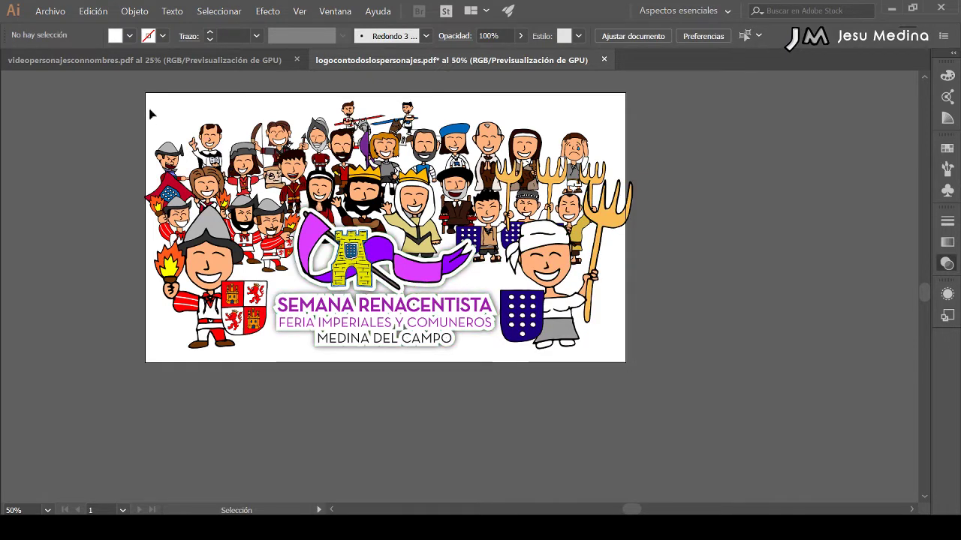
key(a)
key(ctrl+s)
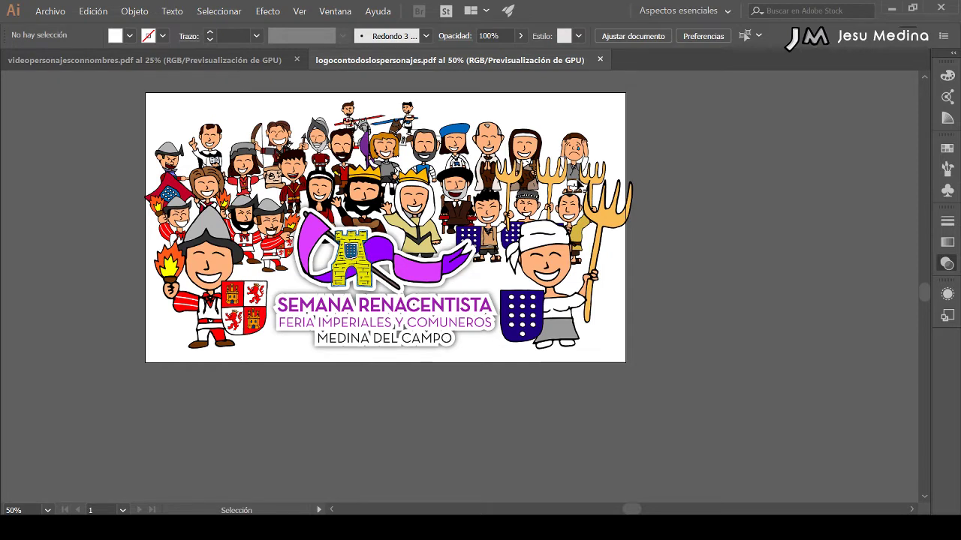
click(382, 277)
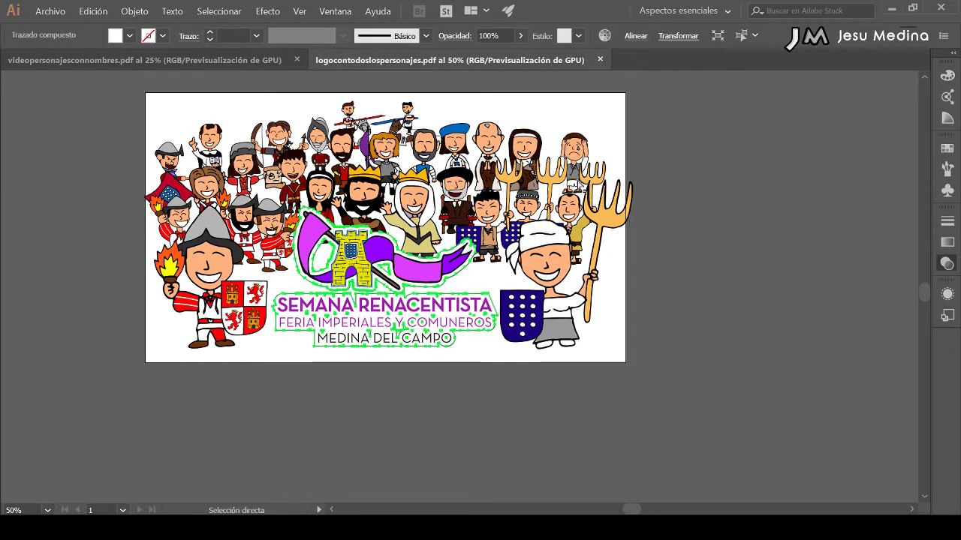
key(d)
key(a)
key(ctrl+v)
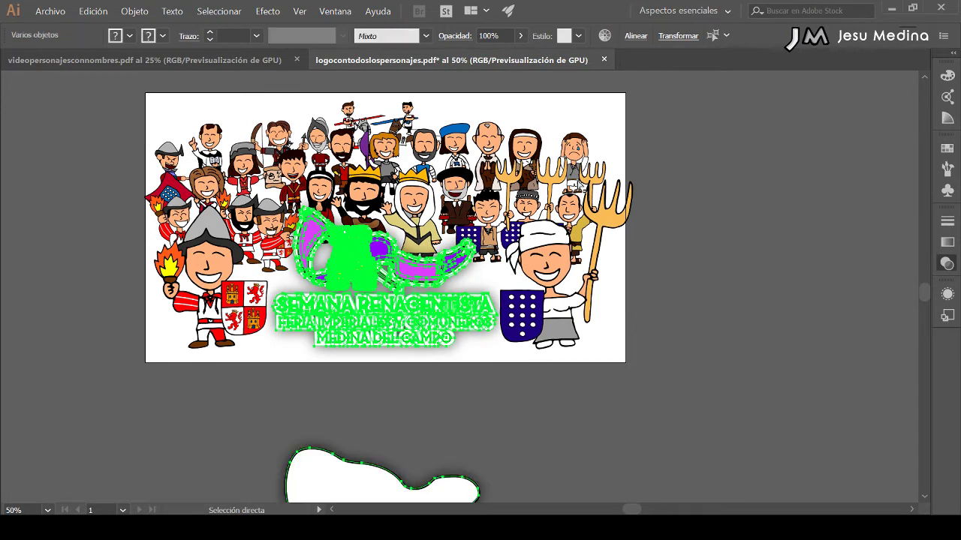
key(v)
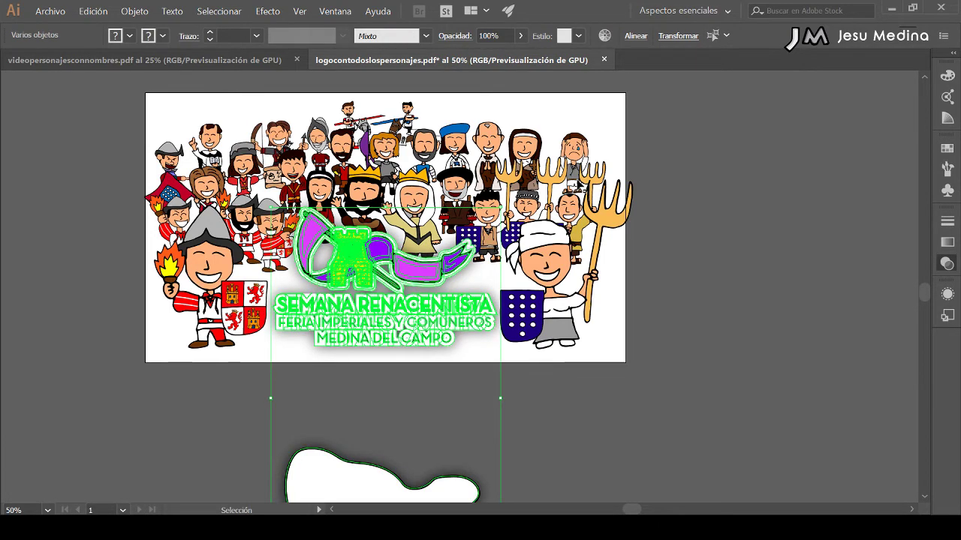
click(581, 483)
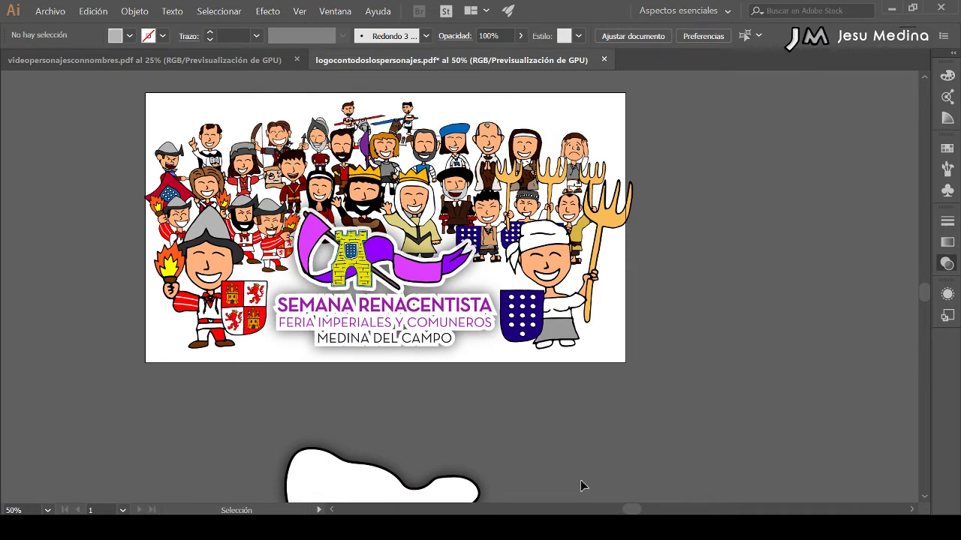
key(ctrl)
key(ctrl+z)
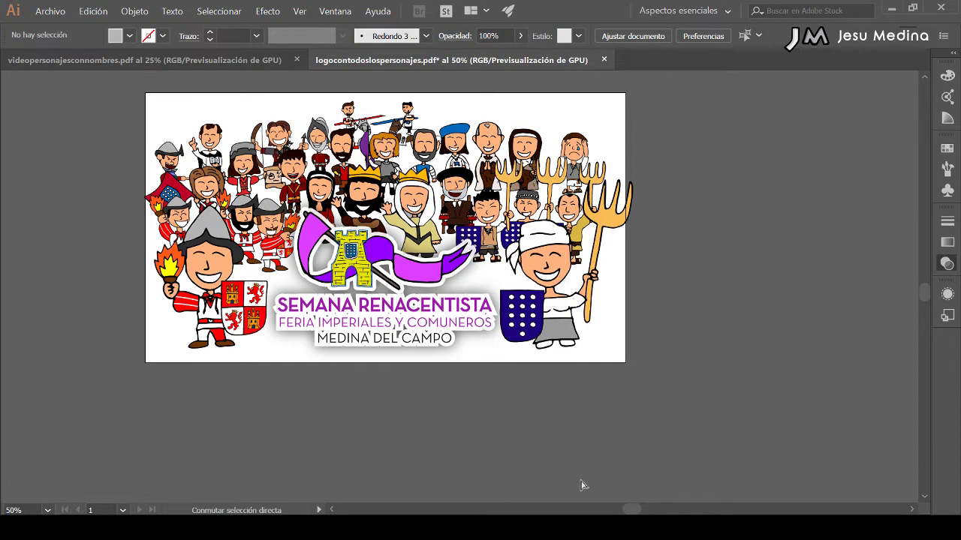
key(ctrl+z)
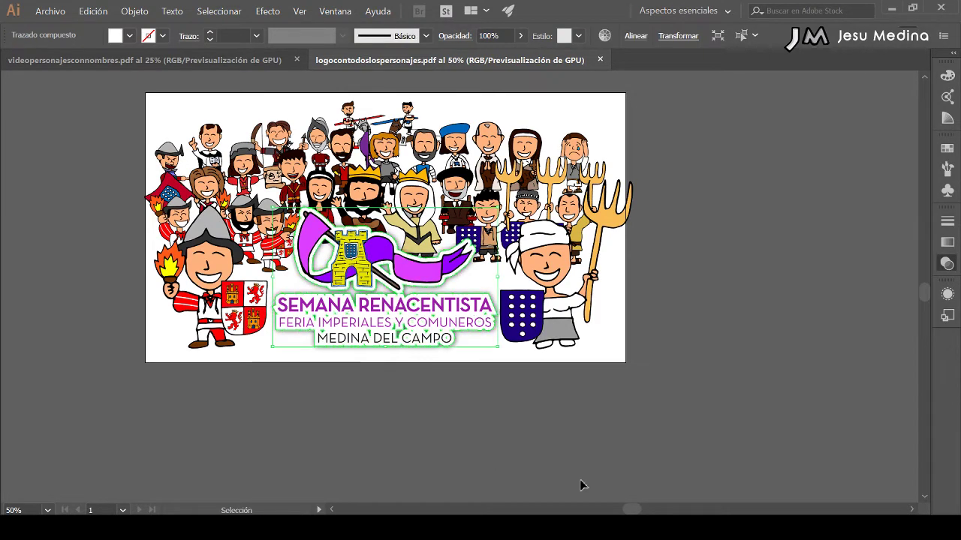
click(318, 420)
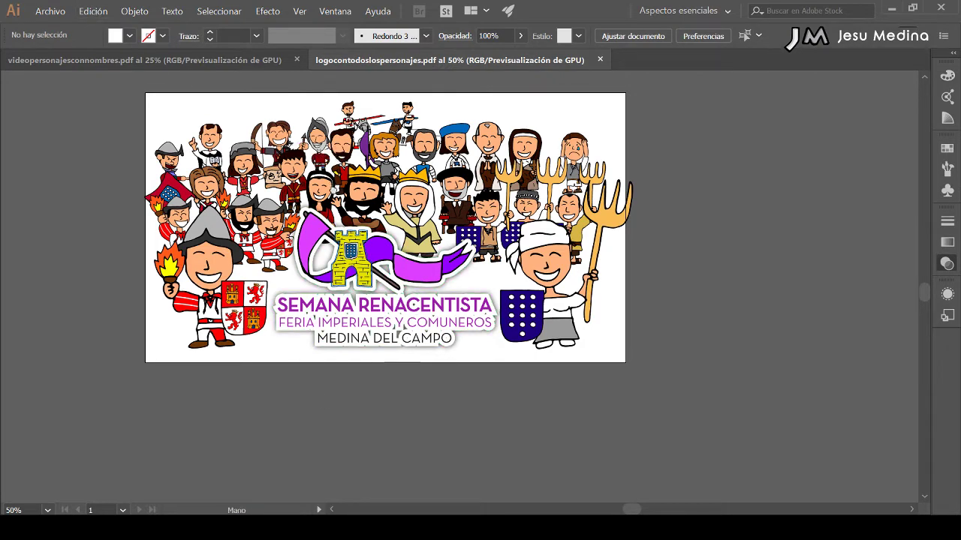
drag(334, 188, 339, 224)
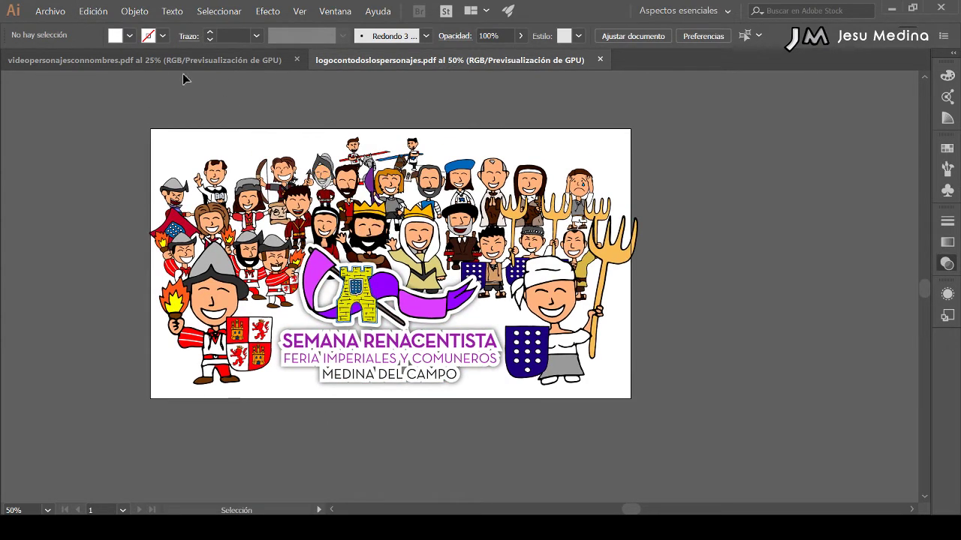
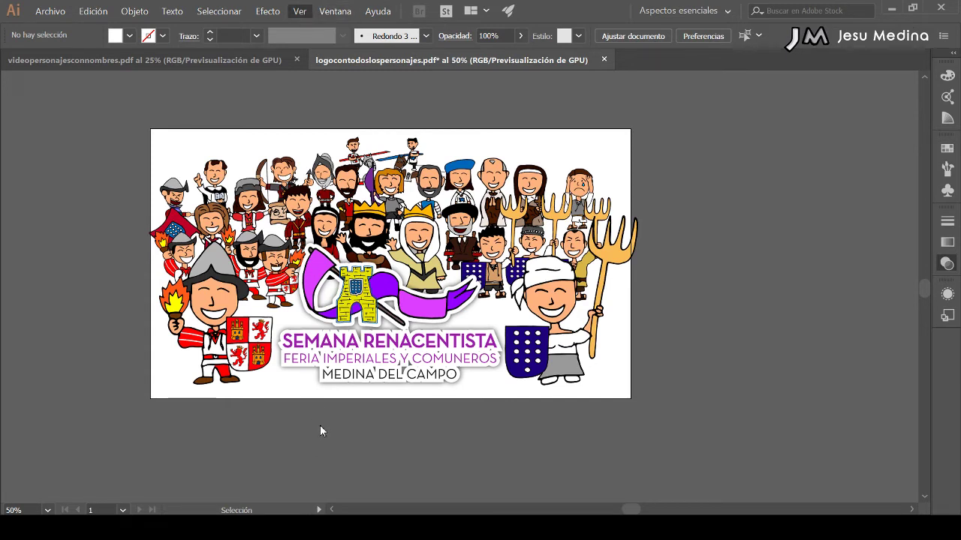
Draw a rectangle covering the whole artboard with no fill and a white stroke
key(m)
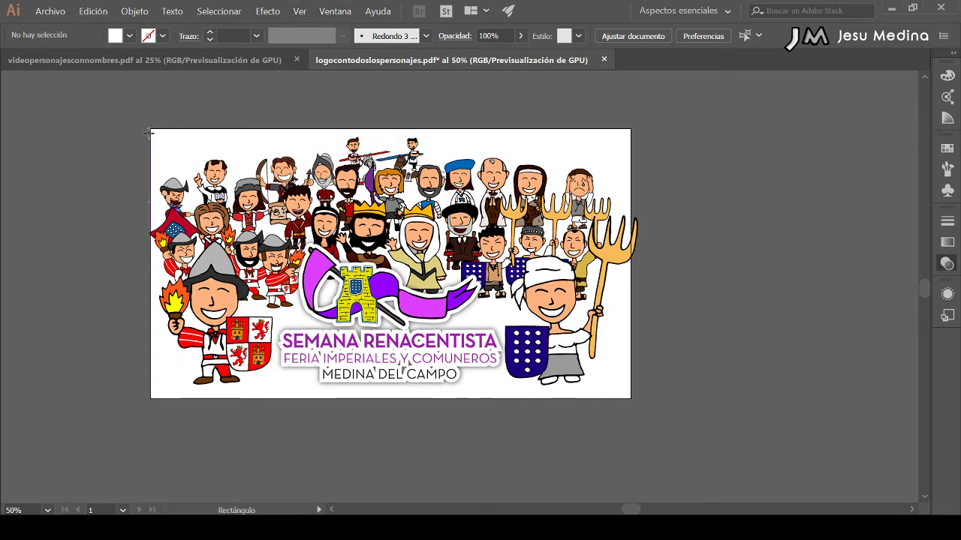
drag(151, 129, 630, 399)
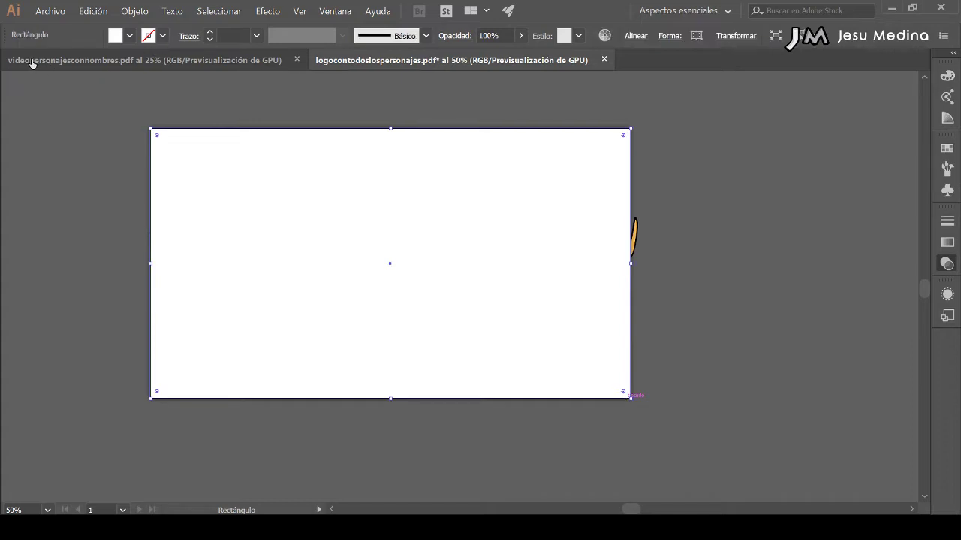
key(d)
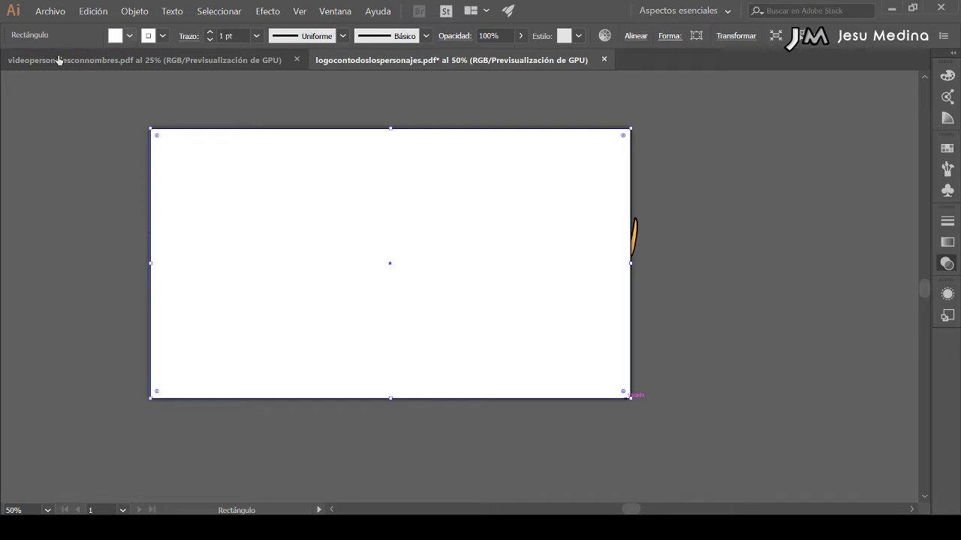
key(slash)
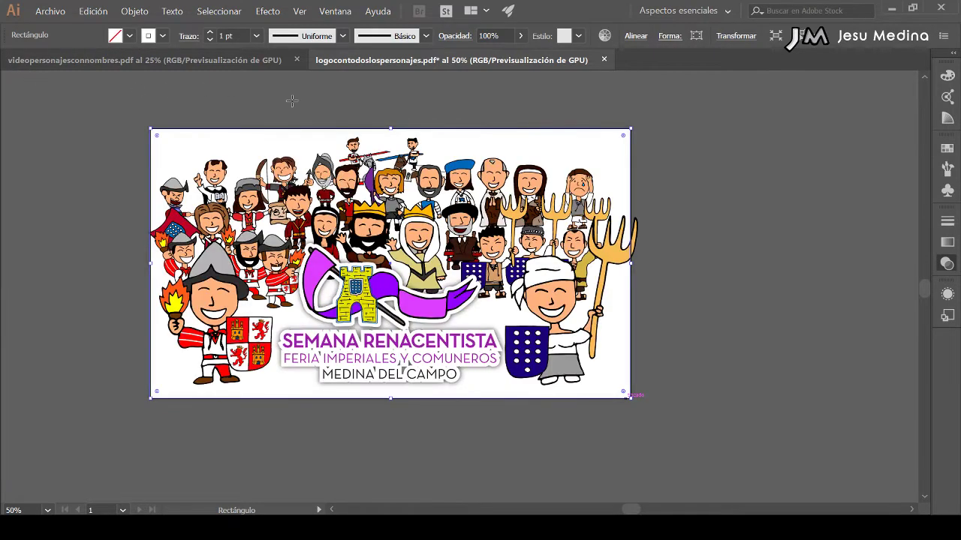
Raise the rectangle's stroke weight to 30 pt and deselect the finished frame
click(210, 33)
click(210, 33)
click(210, 33)
click(210, 33)
click(210, 33)
click(210, 33)
click(210, 33)
click(211, 33)
click(211, 33)
click(211, 33)
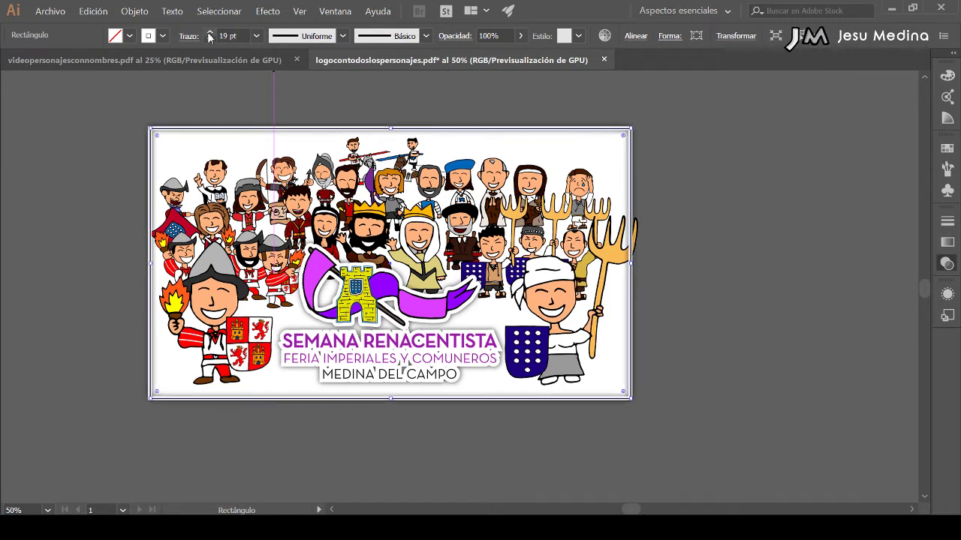
click(210, 33)
click(210, 33)
click(210, 33)
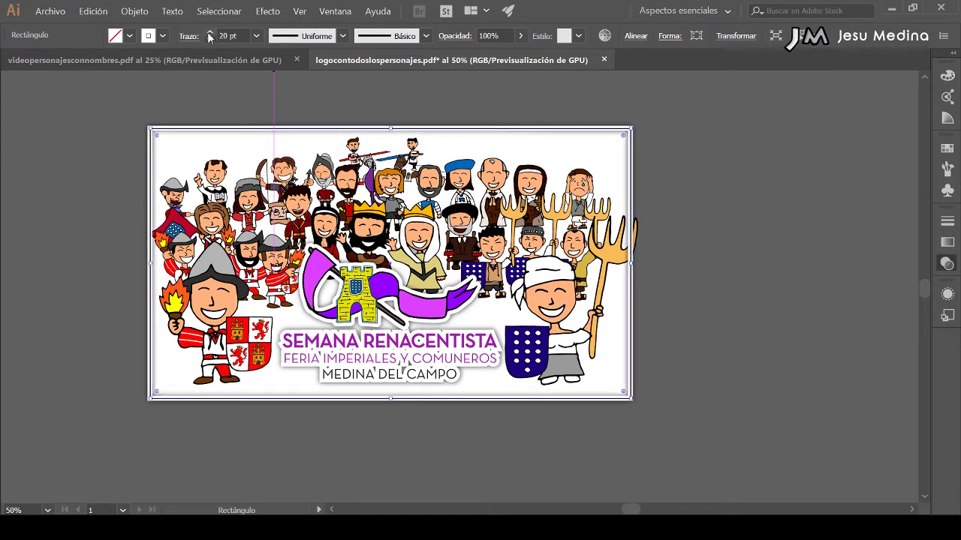
click(211, 33)
click(211, 33)
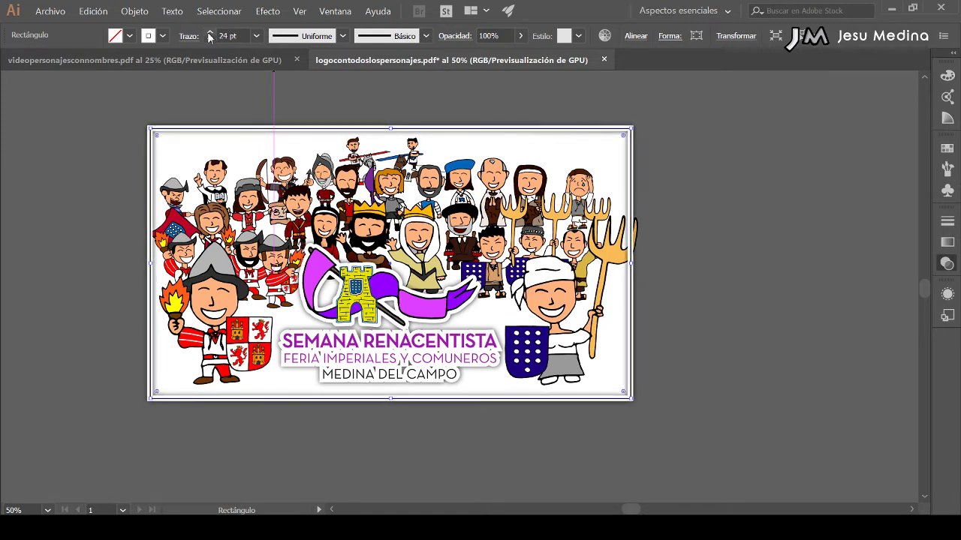
click(210, 33)
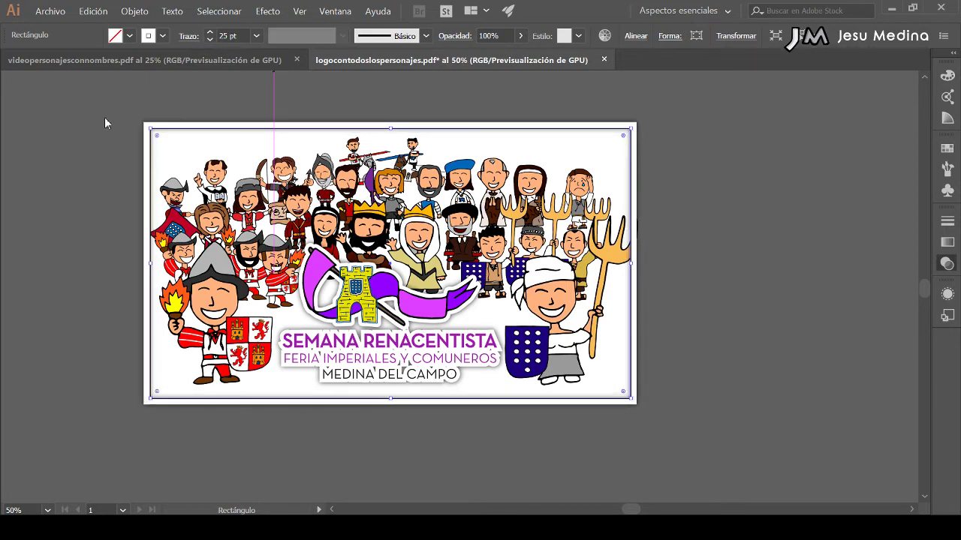
double_click(211, 33)
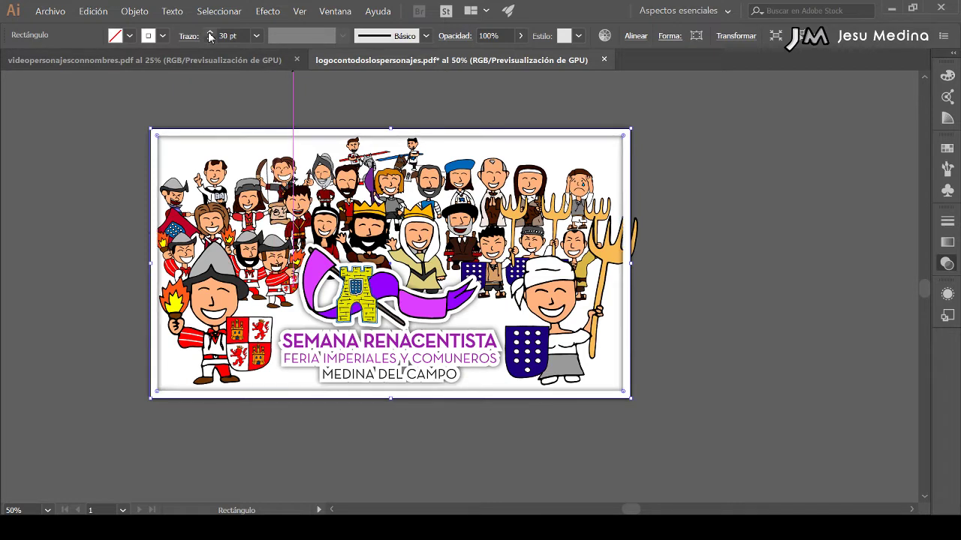
click(301, 110)
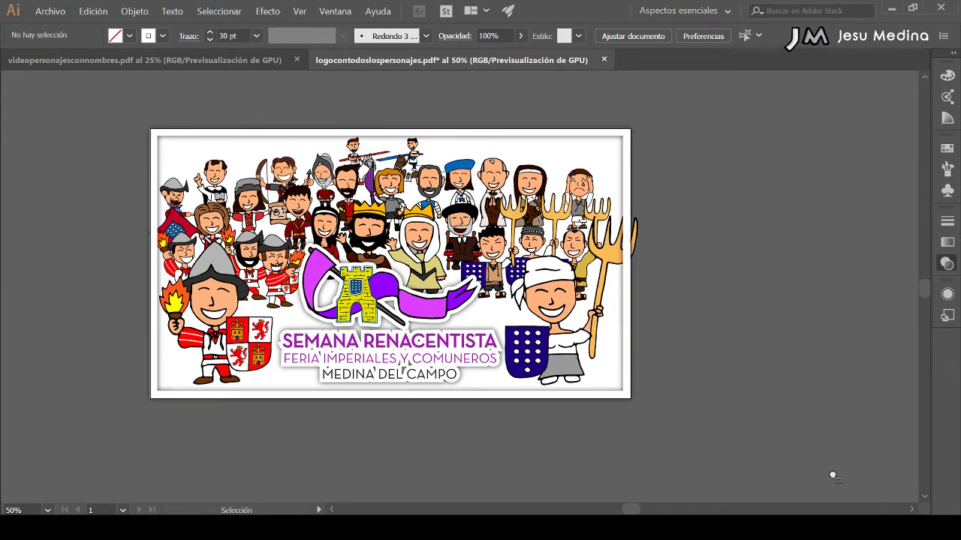
Draw a background rectangle inside the white frame and send it behind the characters
key(m)
drag(156, 134, 629, 396)
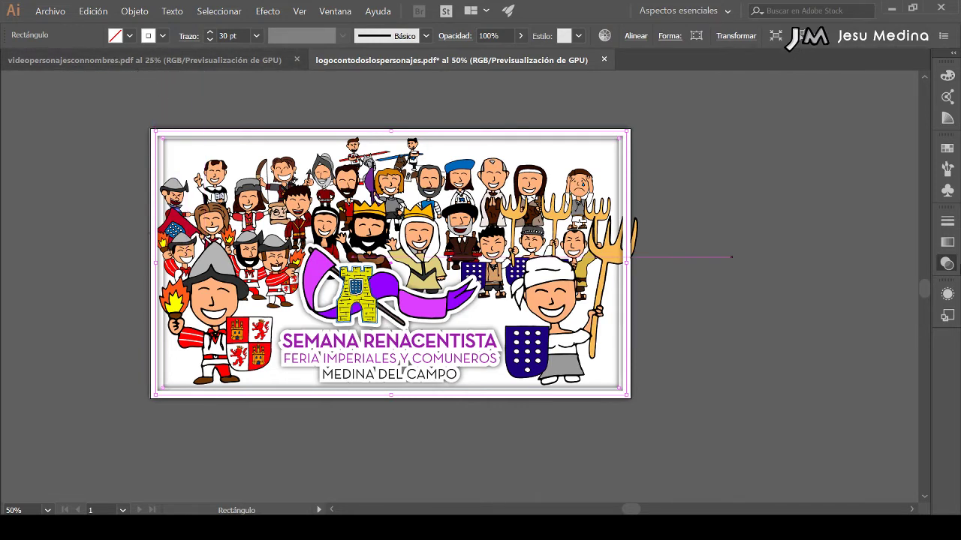
click(948, 295)
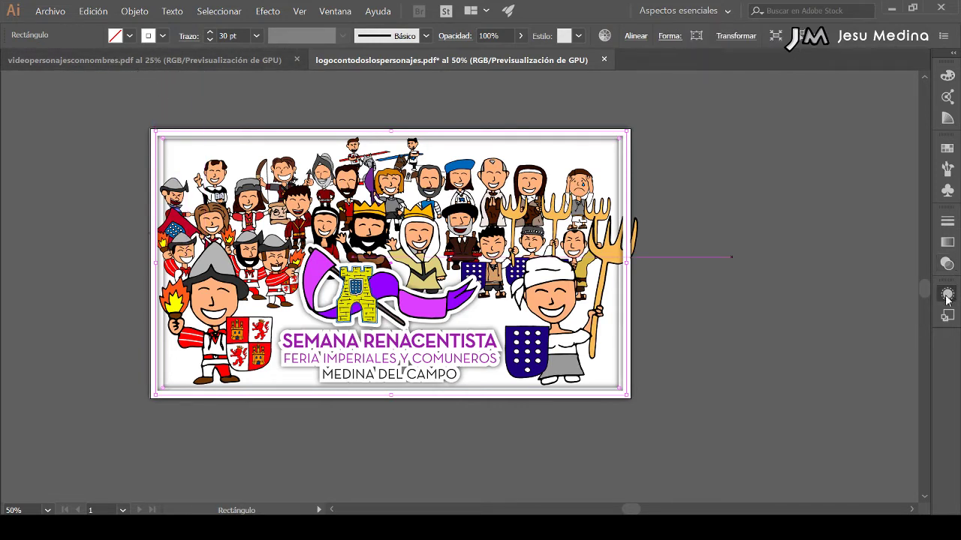
key(v)
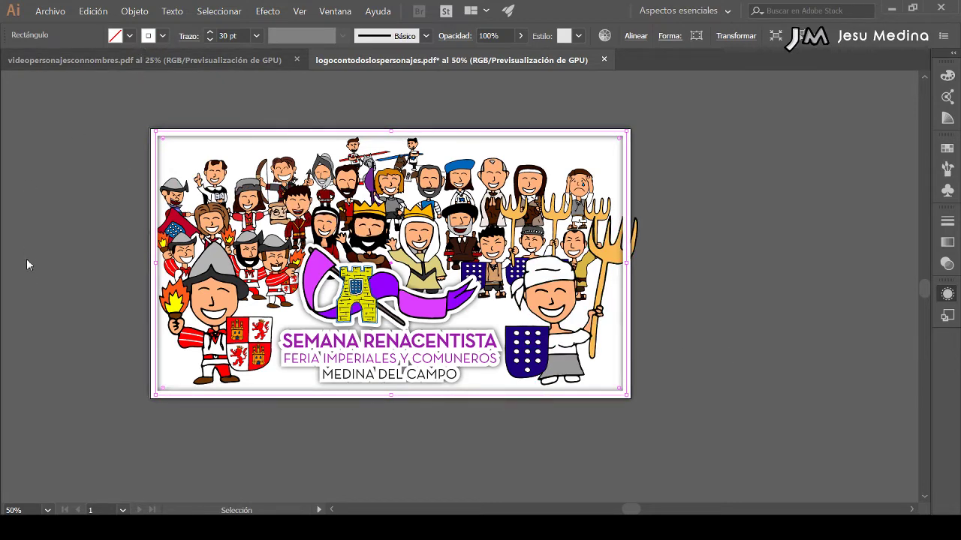
Fill the background rectangle with the flag's purple using the Eyedropper
key(i)
click(390, 288)
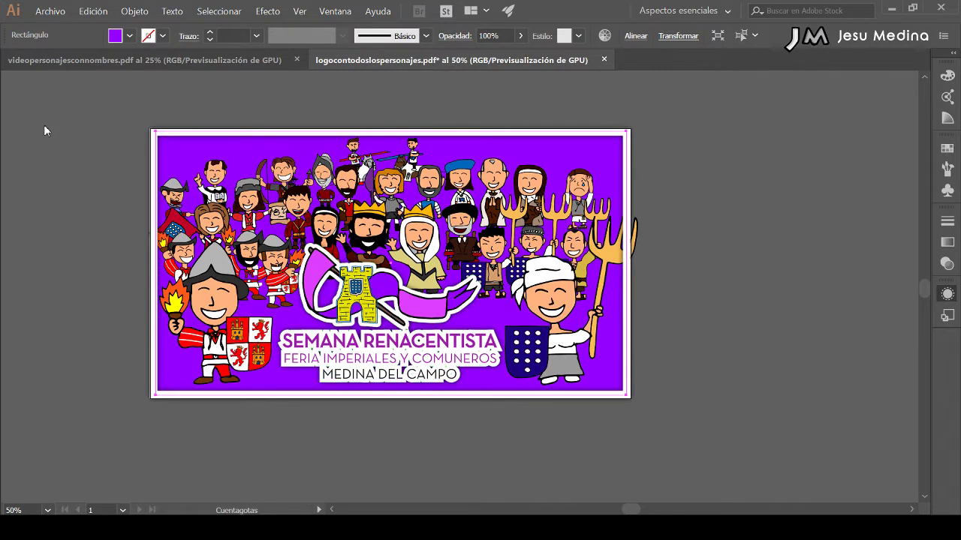
key(v)
click(151, 94)
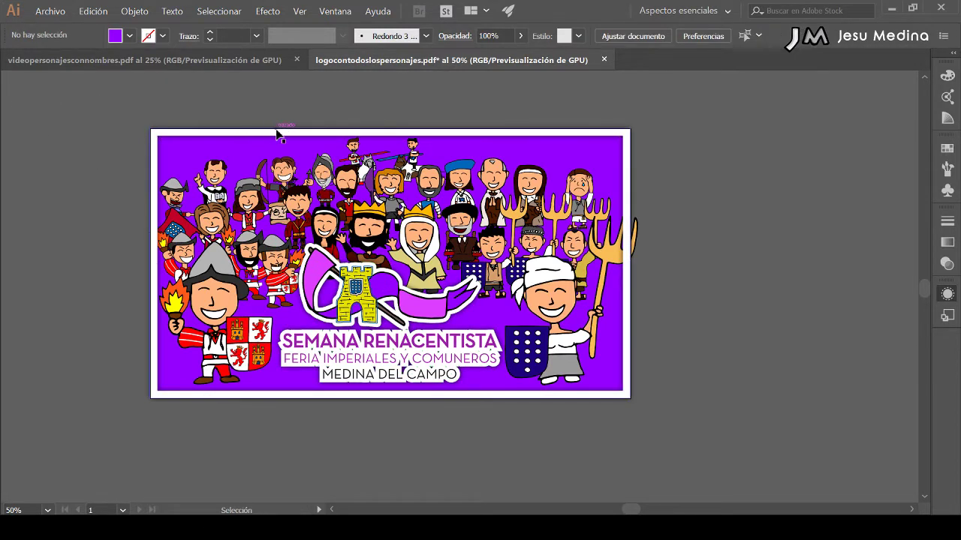
click(285, 135)
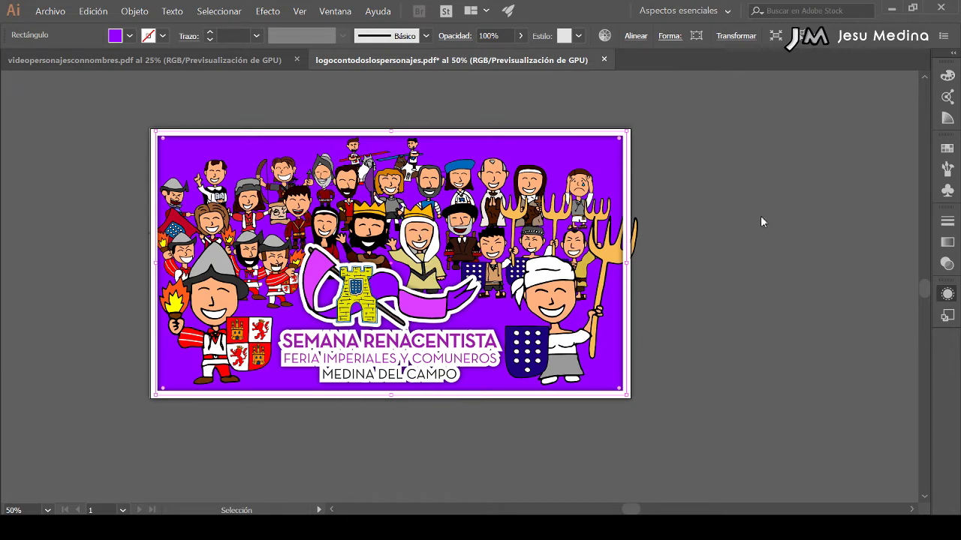
Change the background fill to a pale lavender swatch and review the result
key(ctrl+z)
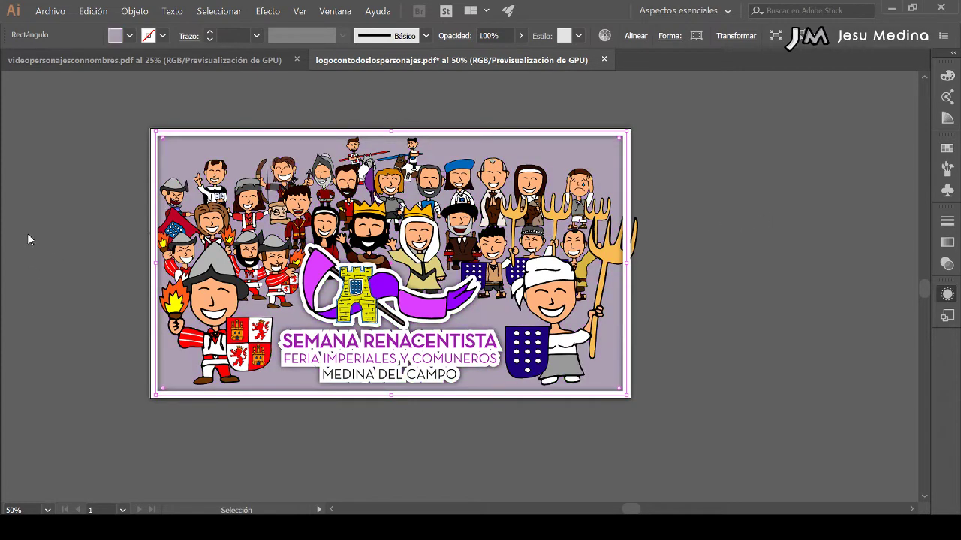
click(658, 245)
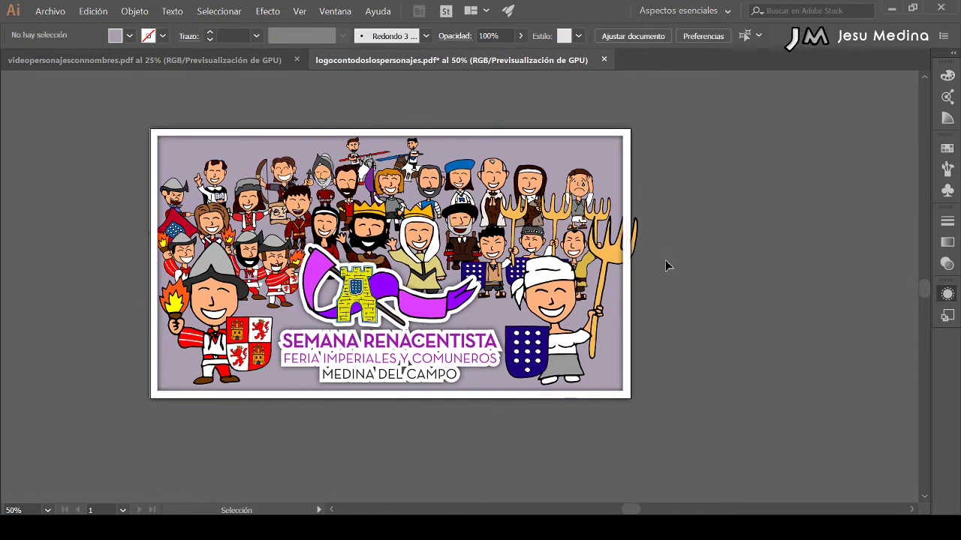
click(600, 247)
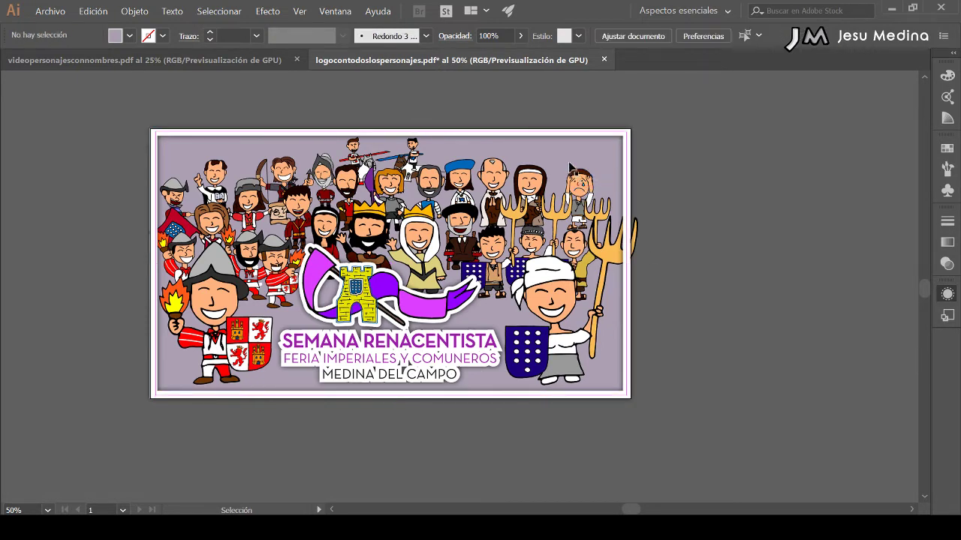
click(685, 231)
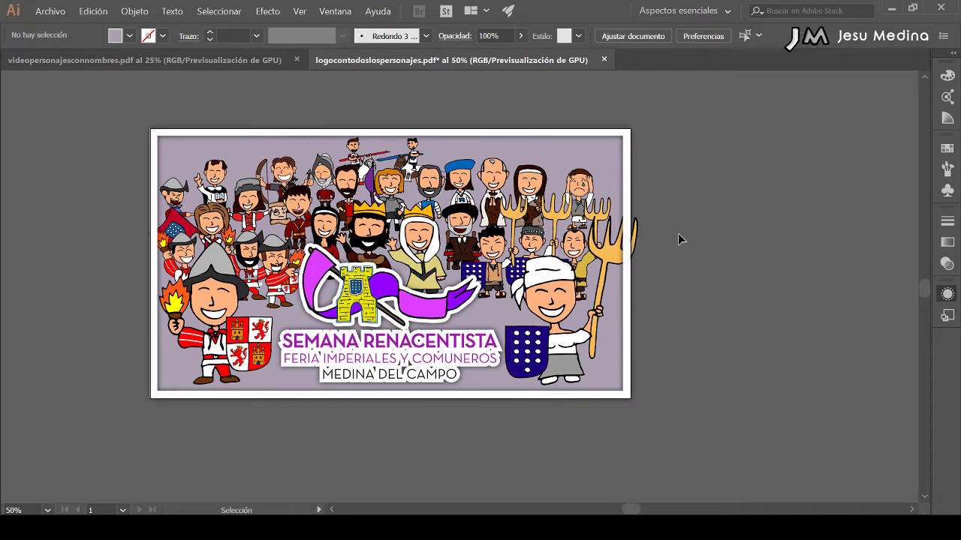
drag(627, 255, 586, 217)
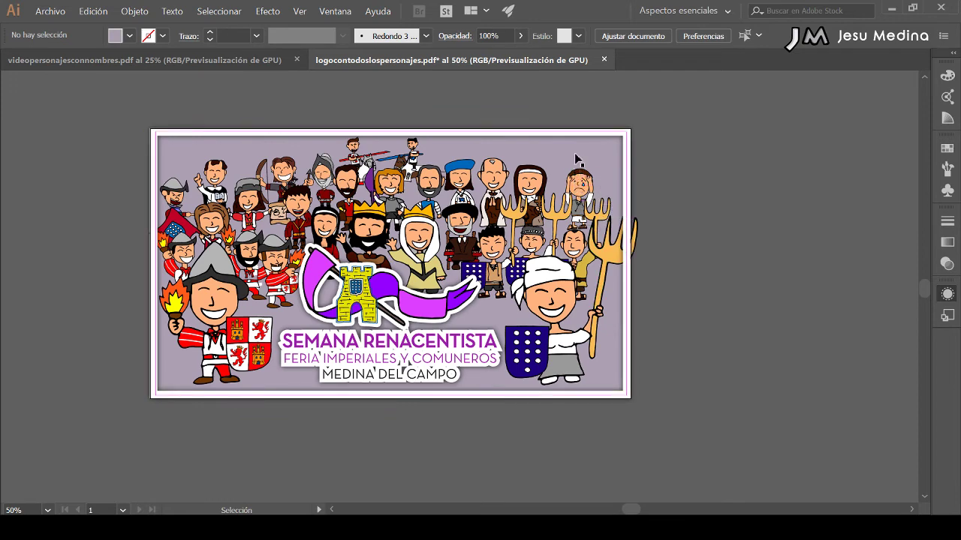
click(686, 194)
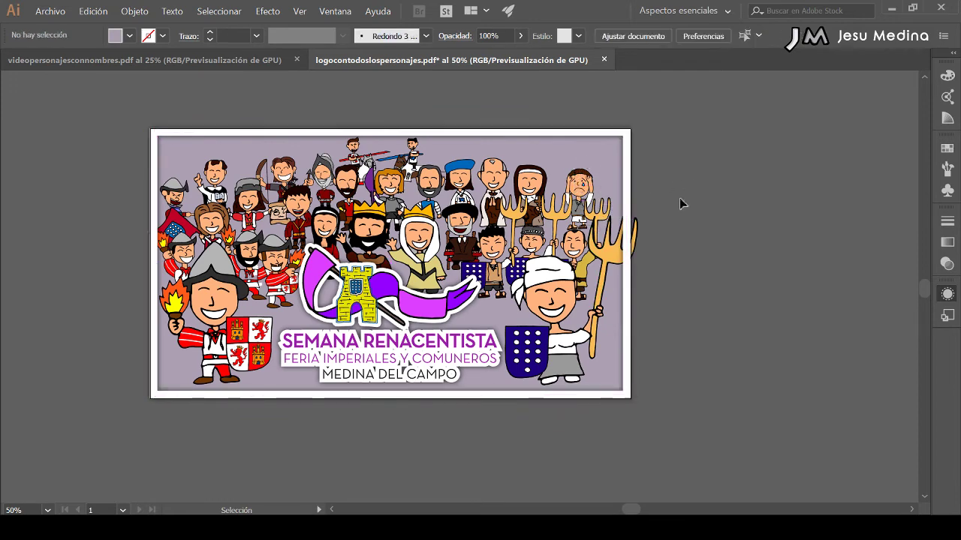
alt+click(637, 242)
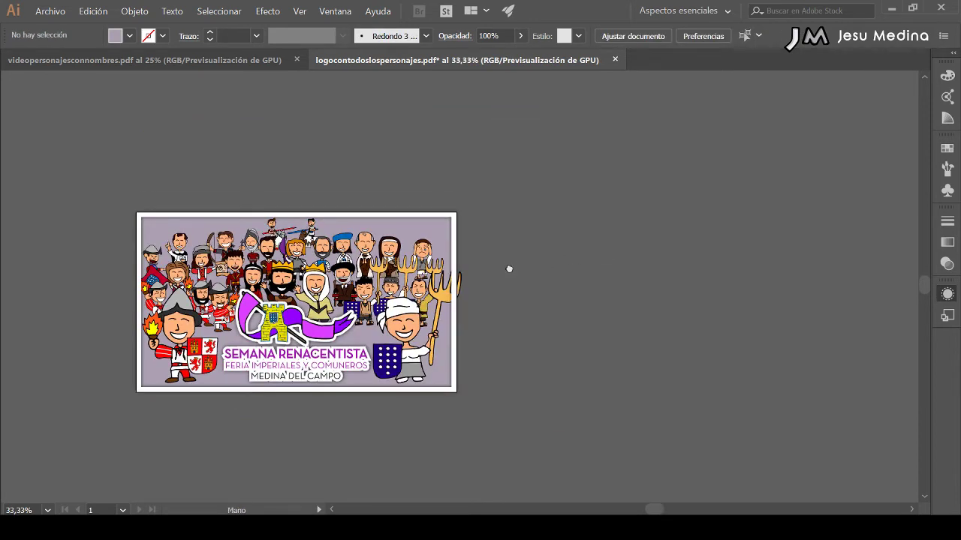
Duplicate the artboard to the right, then undo the flawed copy
scroll(508, 268, down, 1)
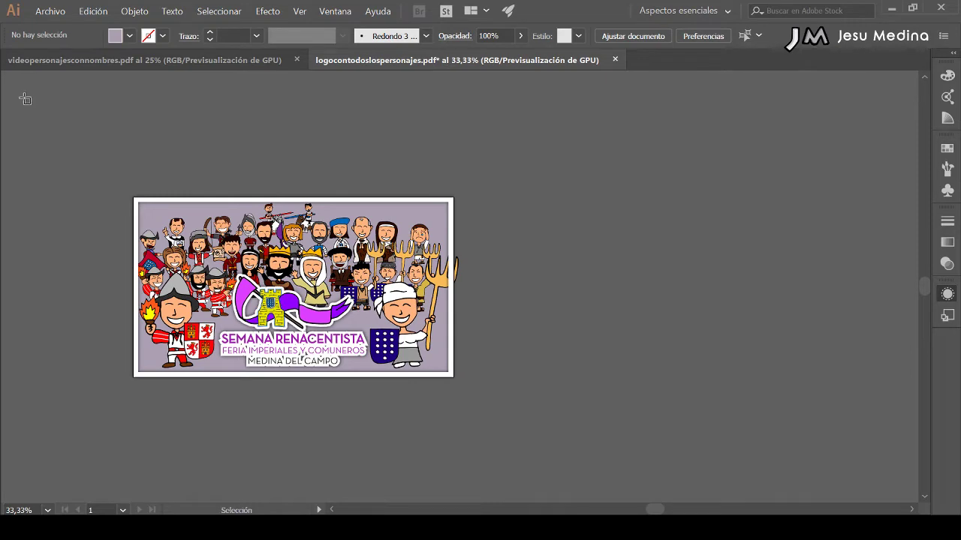
key(shift+o)
mouse_move(383, 264)
mouse_down()
mouse_move(699, 265)
mouse_move(684, 266)
mouse_up()
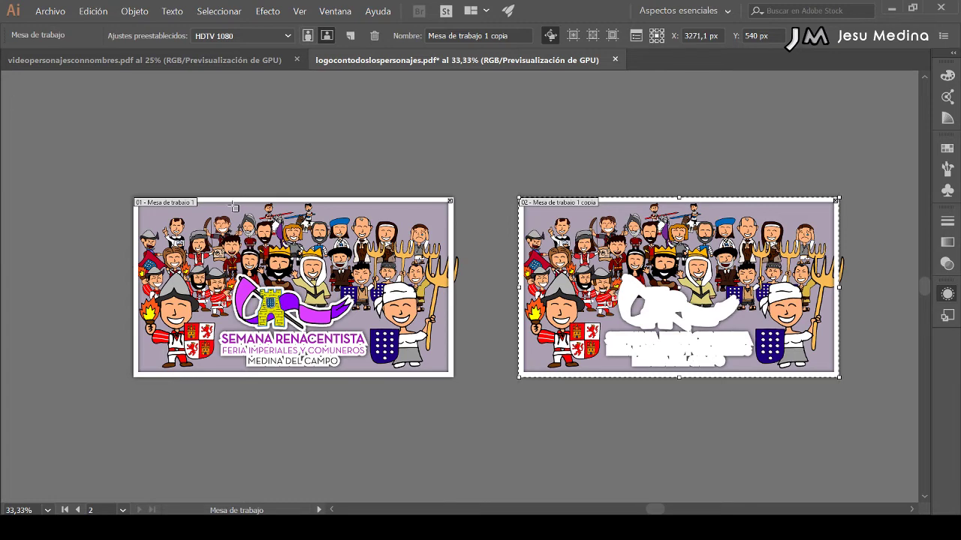
drag(407, 310, 357, 287)
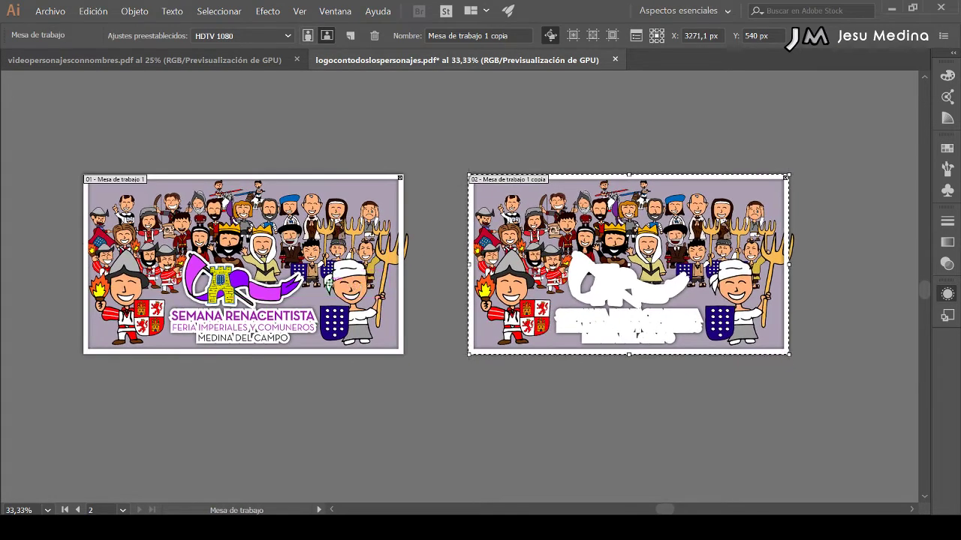
key(v)
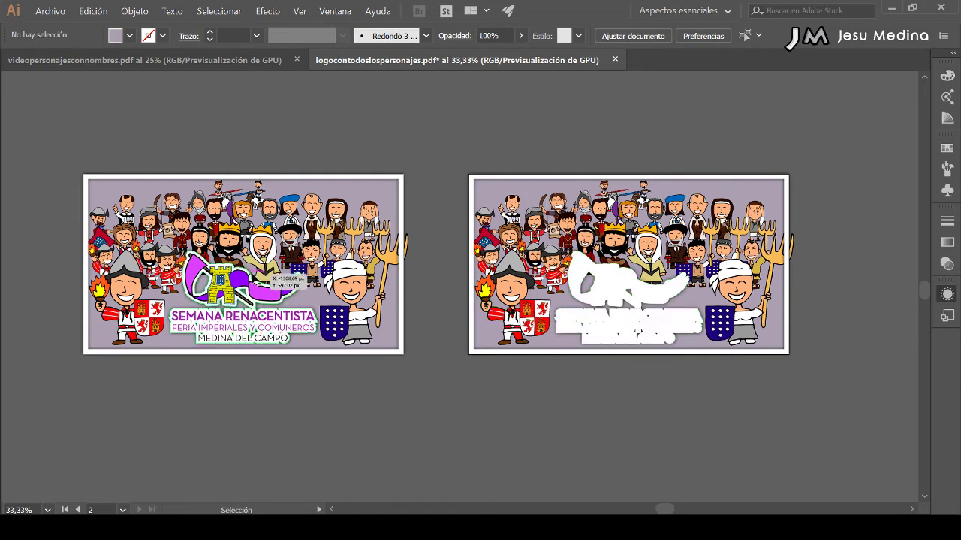
key(a)
key(ctrl+z)
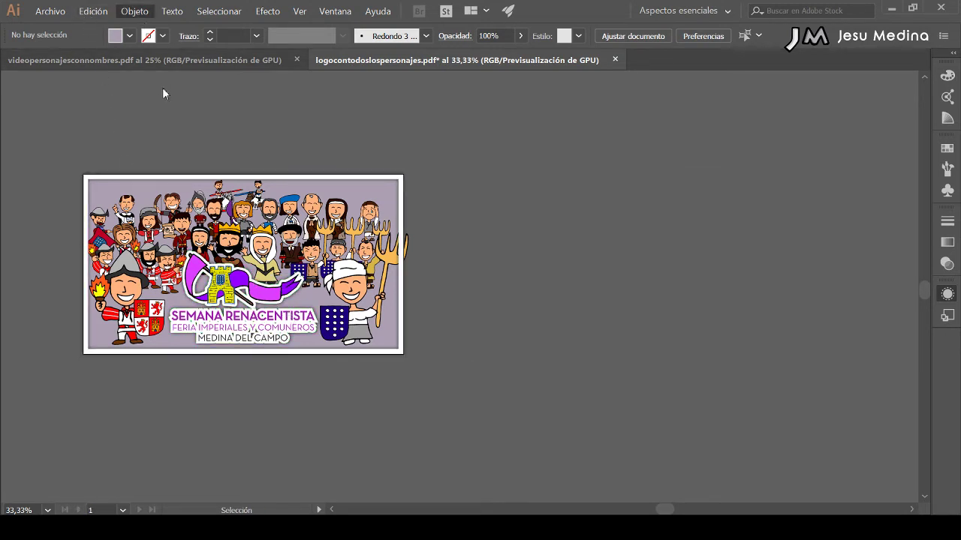
Select all the banner artwork and duplicate its artboard with the artwork to the right
mouse_move(75, 150)
mouse_down()
mouse_move(356, 345)
mouse_move(452, 389)
mouse_up()
key(shift+o)
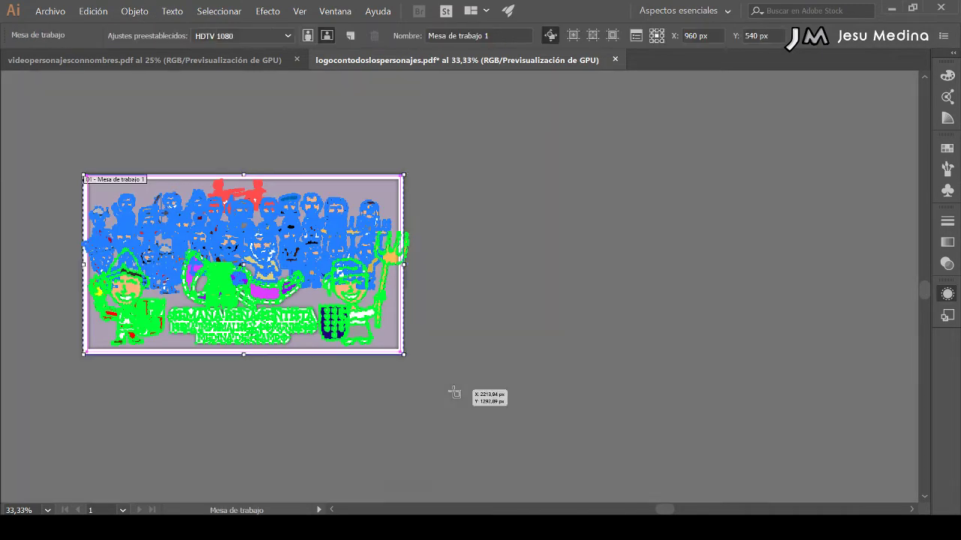
drag(401, 305, 639, 299)
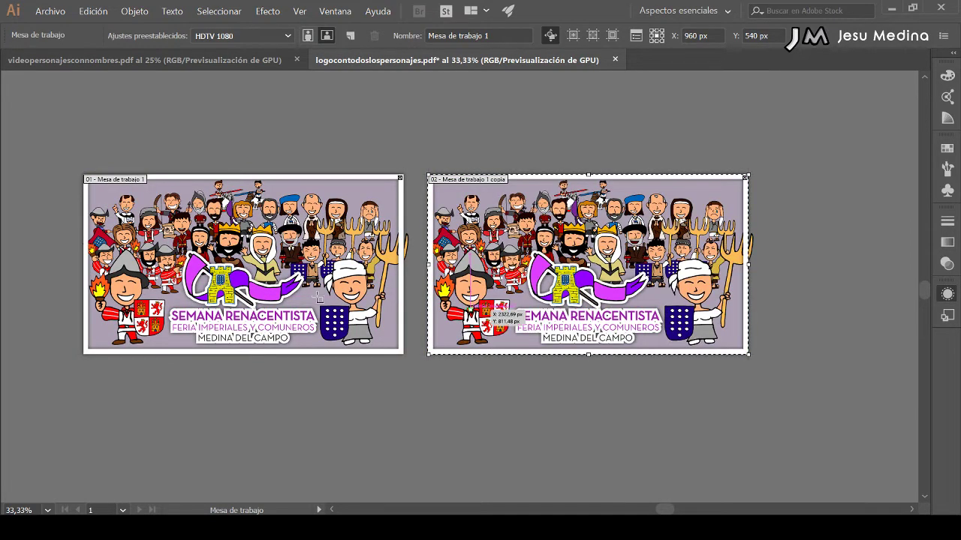
key(Escape)
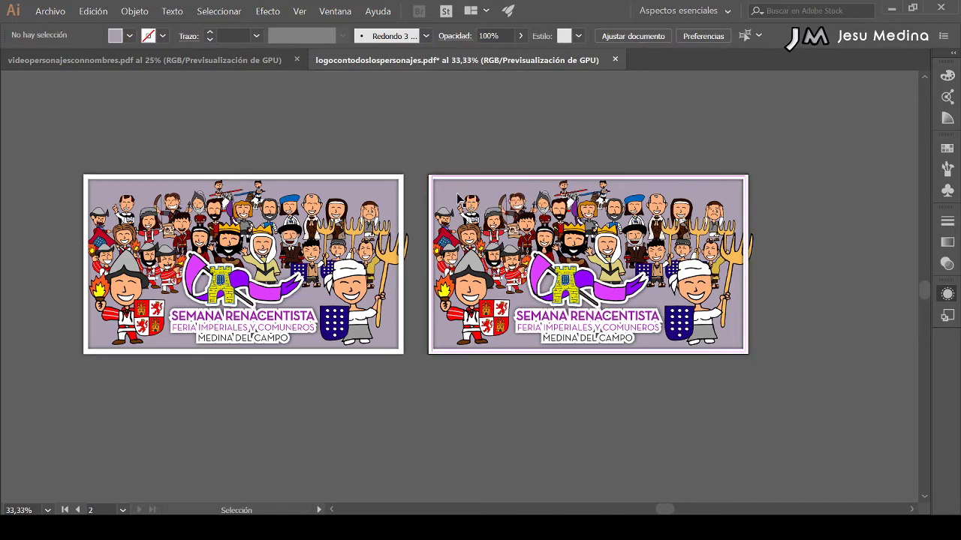
Make the copy's background rectangle red
click(456, 197)
key(Delete)
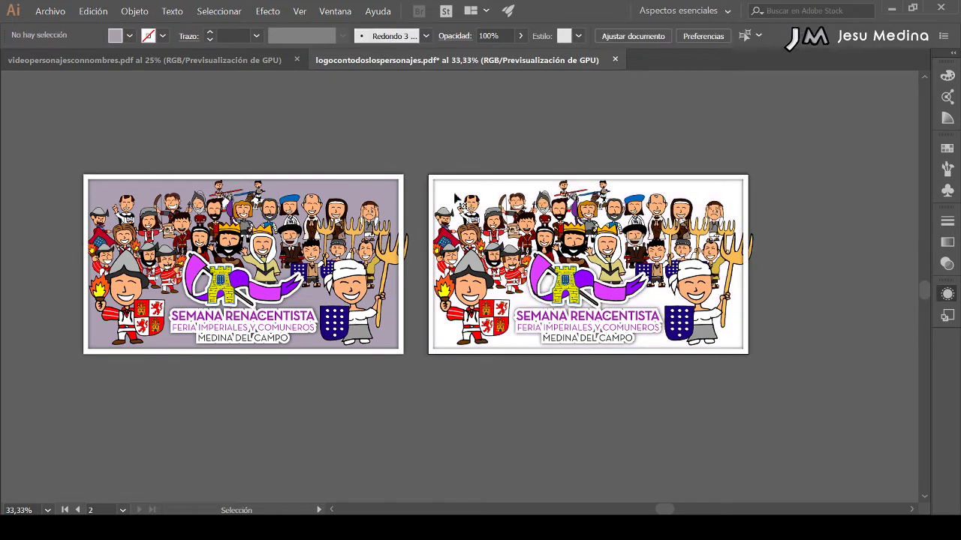
key(ctrl+z)
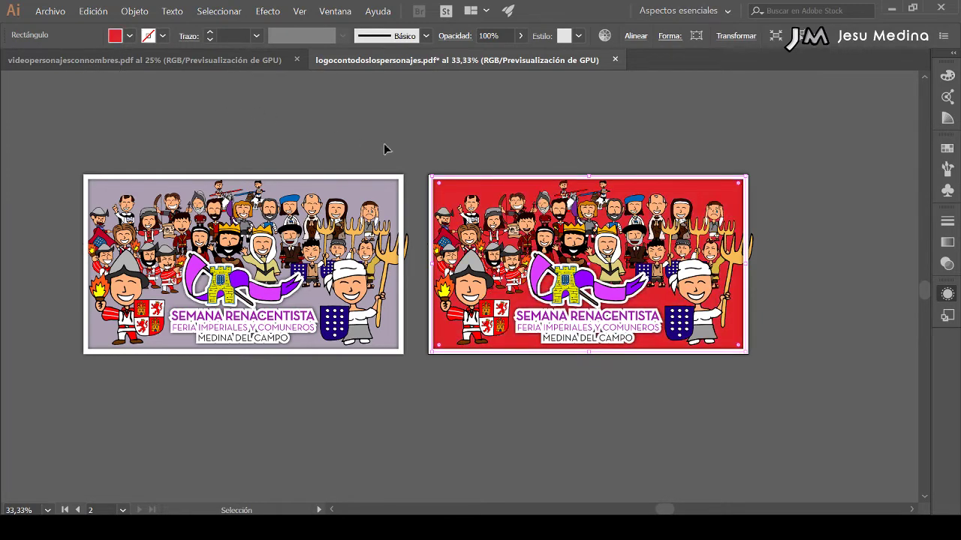
click(411, 150)
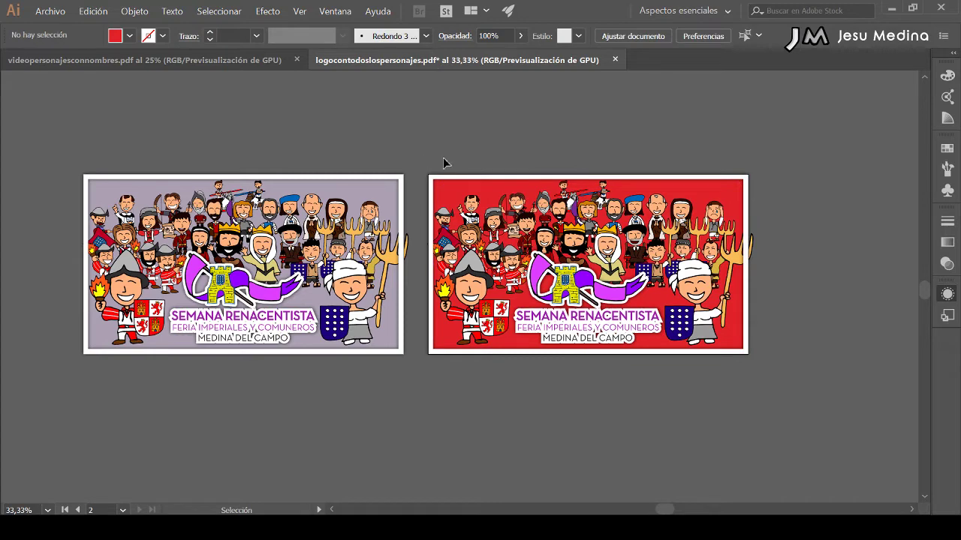
Delete the red background rectangle from the copied banner
scroll(445, 159, right, 1)
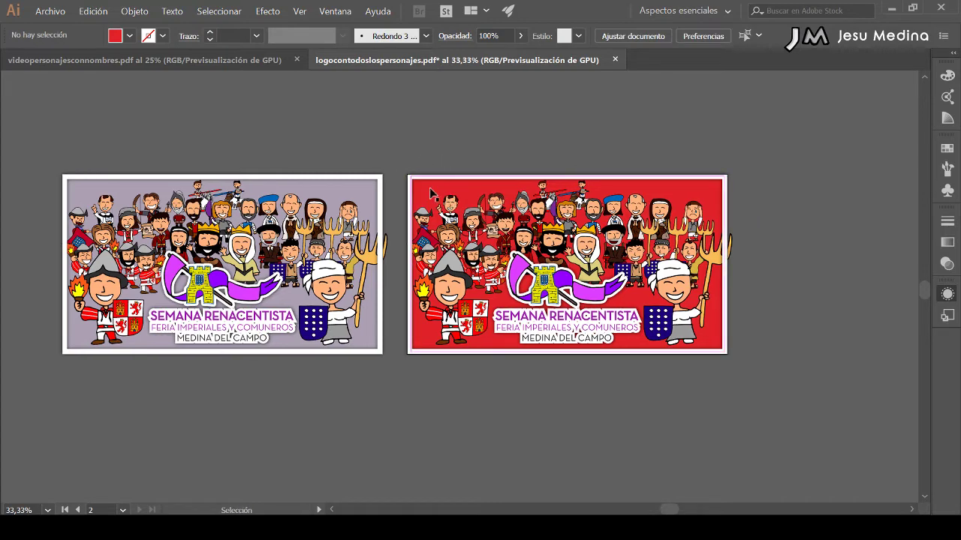
click(431, 194)
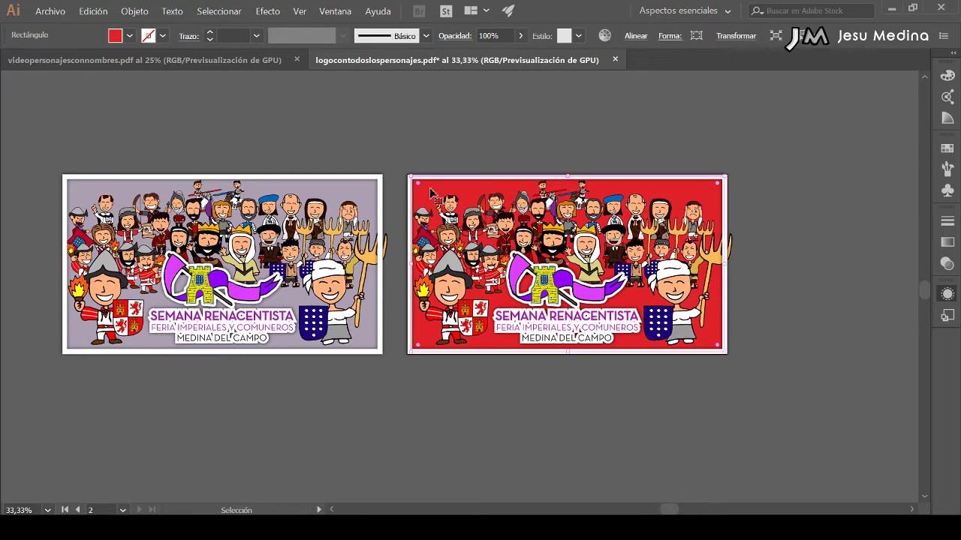
key(Delete)
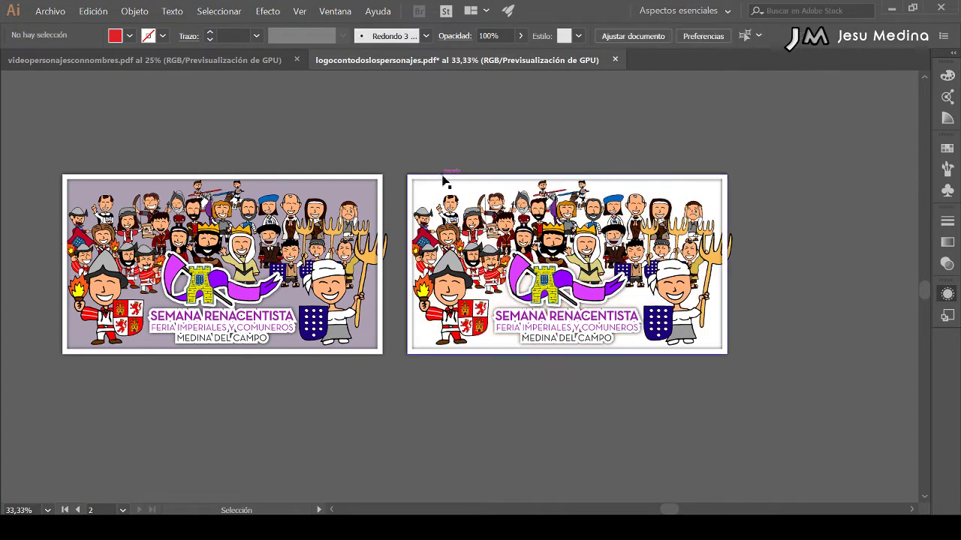
Thicken the copy's white frame stroke to 44 pt
click(443, 180)
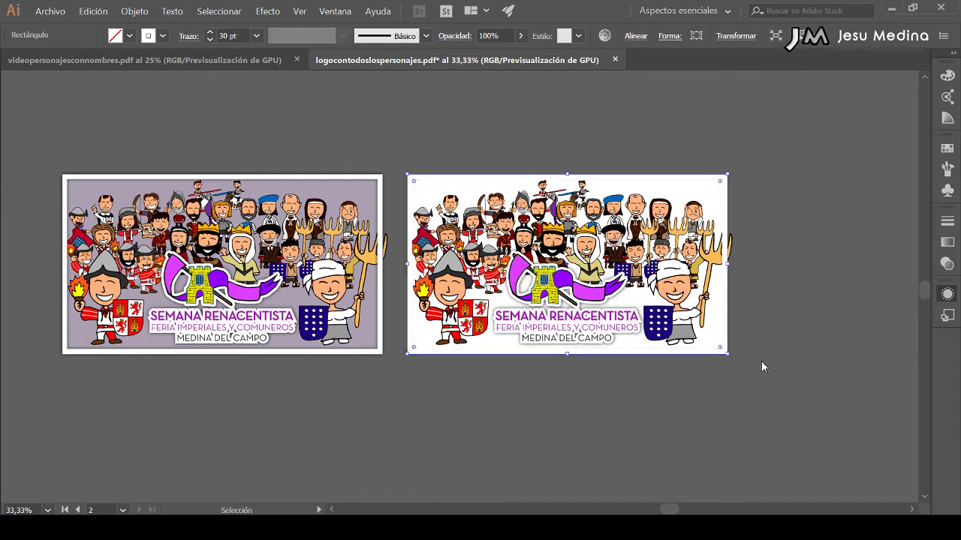
click(760, 225)
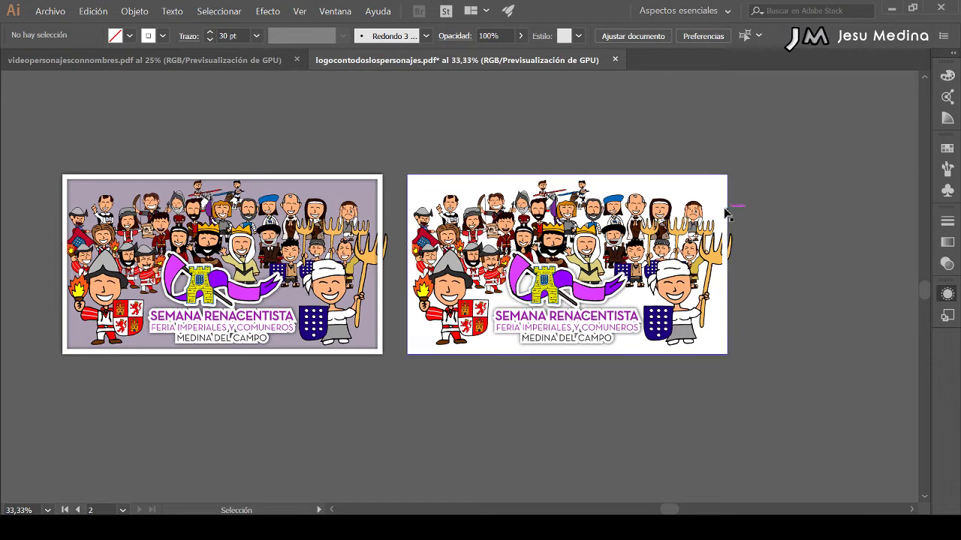
click(725, 214)
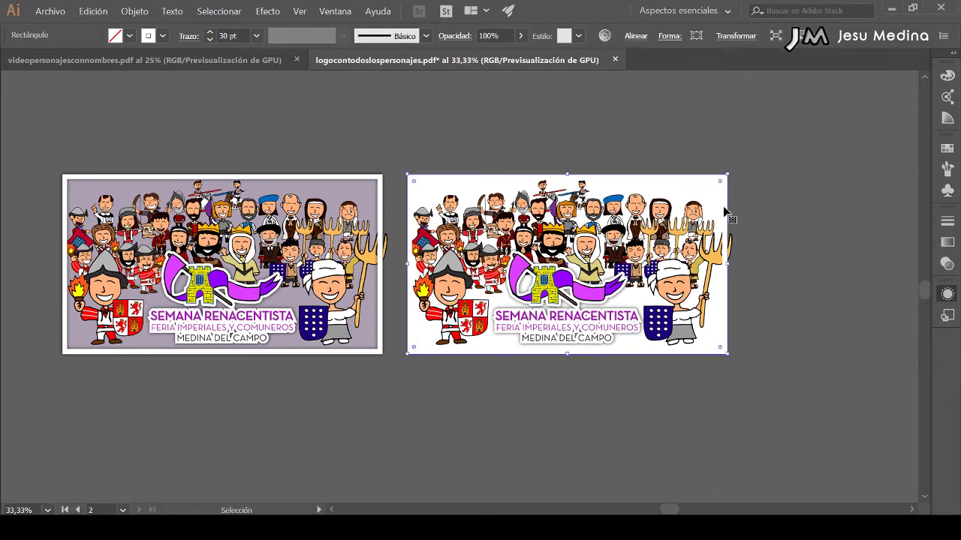
click(209, 33)
click(209, 33)
click(209, 33)
click(437, 137)
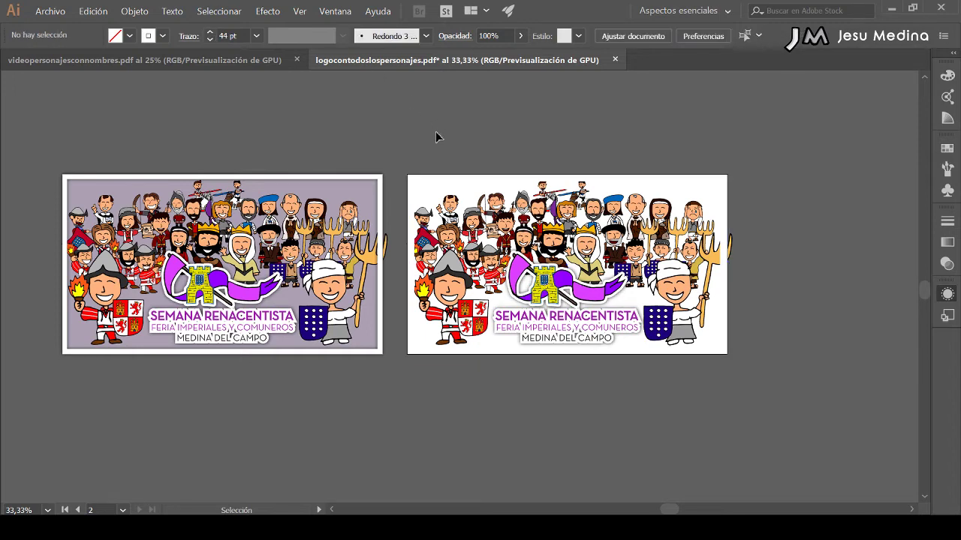
Zoom in on the copied banner and reduce its white frame stroke to 34 pt
scroll(450, 150, down, 1)
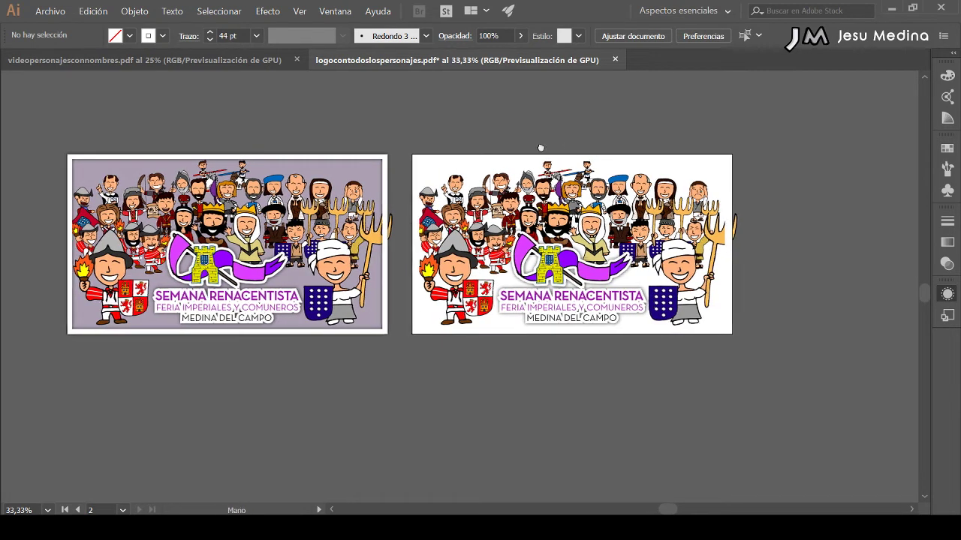
mouse_move(562, 148)
mouse_down()
mouse_move(452, 136)
mouse_move(504, 187)
mouse_up()
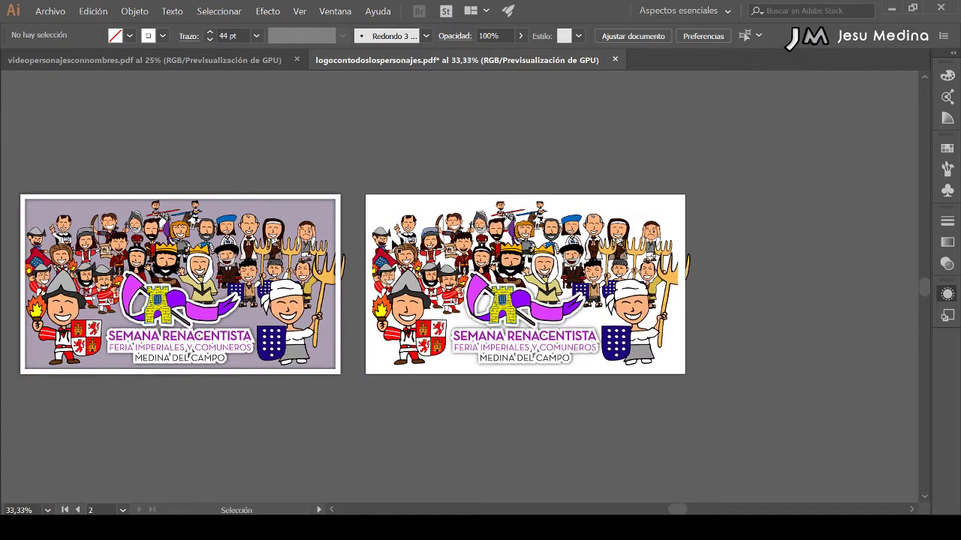
drag(654, 388, 746, 418)
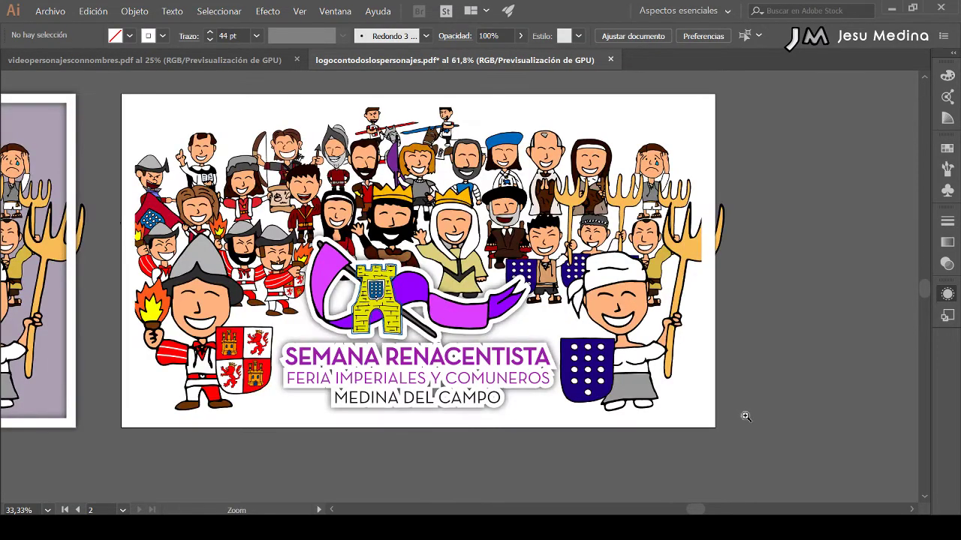
mouse_move(634, 366)
mouse_down()
mouse_move(628, 402)
mouse_move(621, 384)
mouse_up()
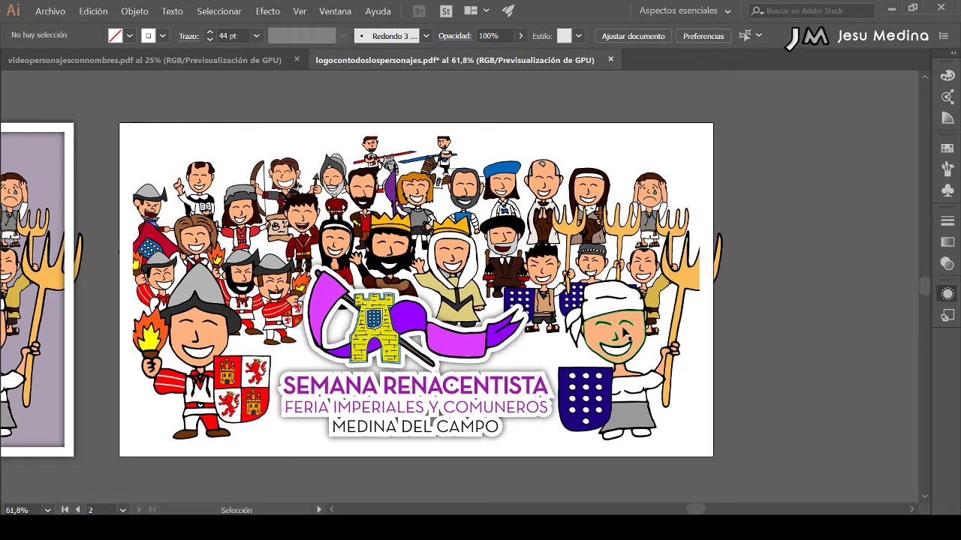
click(710, 326)
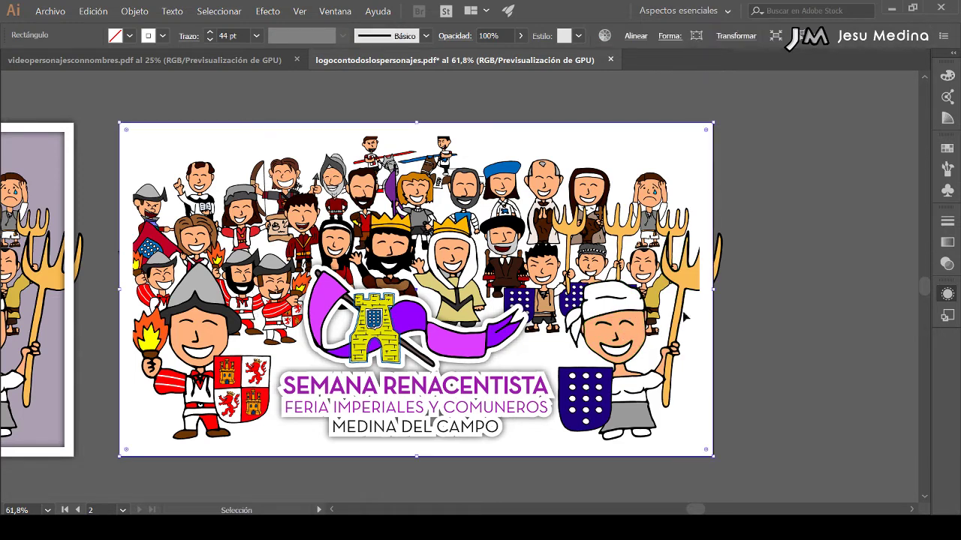
click(209, 40)
click(210, 40)
click(209, 40)
click(210, 39)
click(210, 40)
click(210, 39)
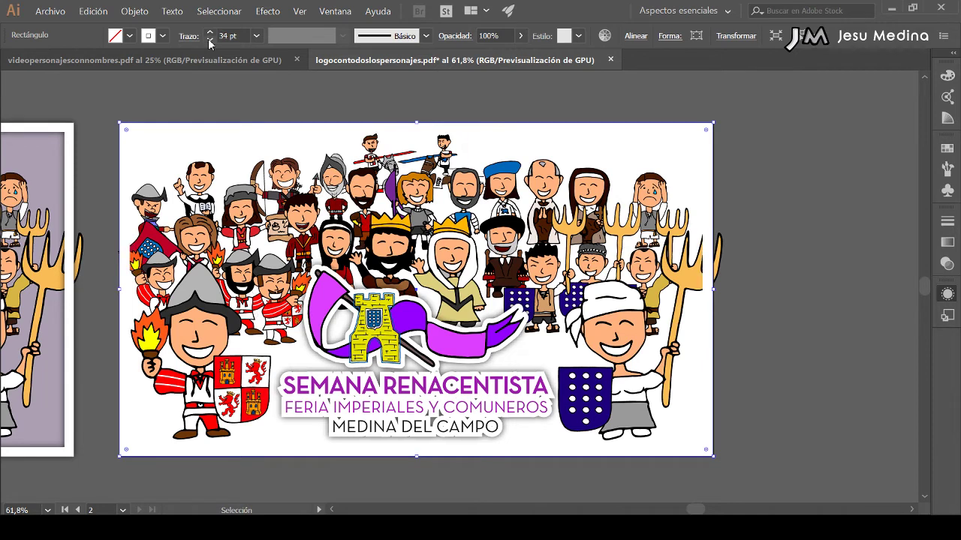
click(449, 112)
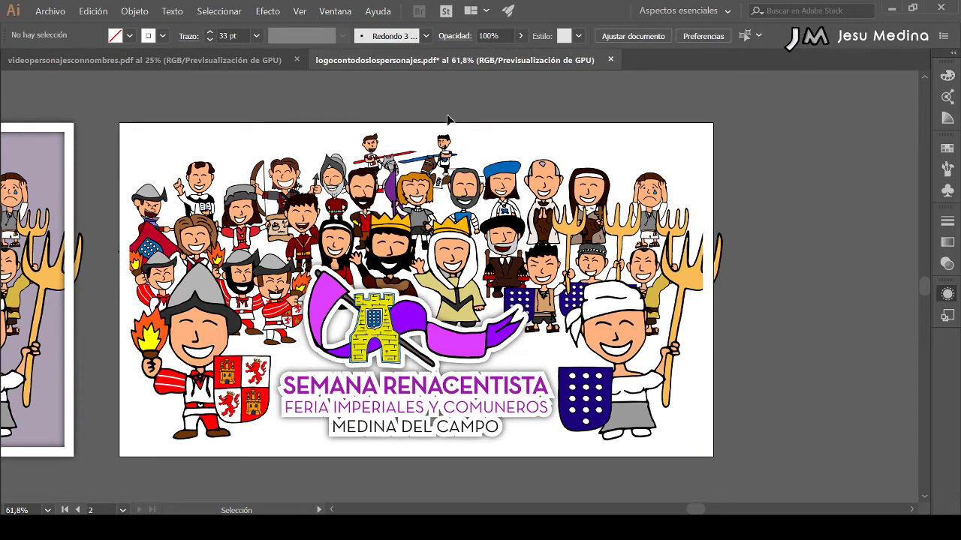
scroll(447, 120, right, 1)
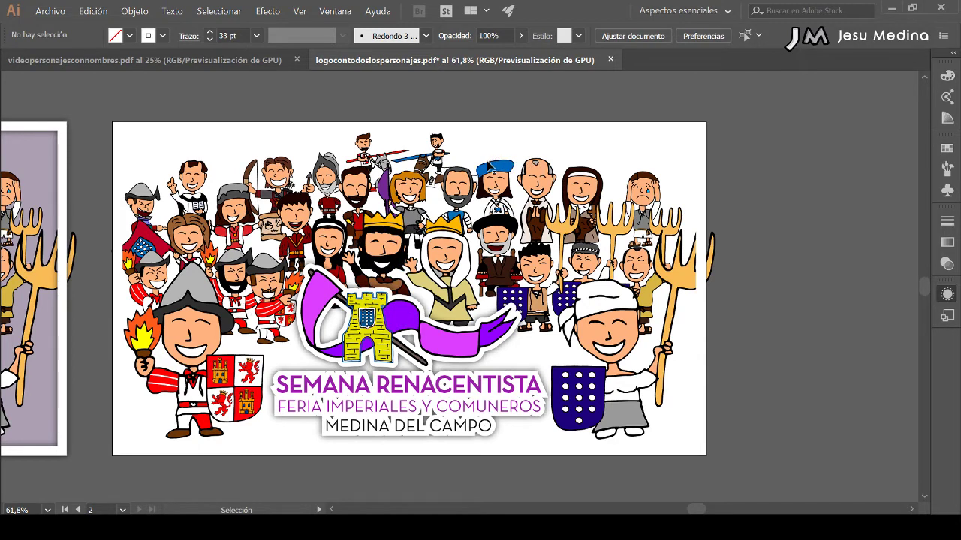
Isolate the Semana Renacentista logo group and nudge it up twice
drag(487, 166, 488, 167)
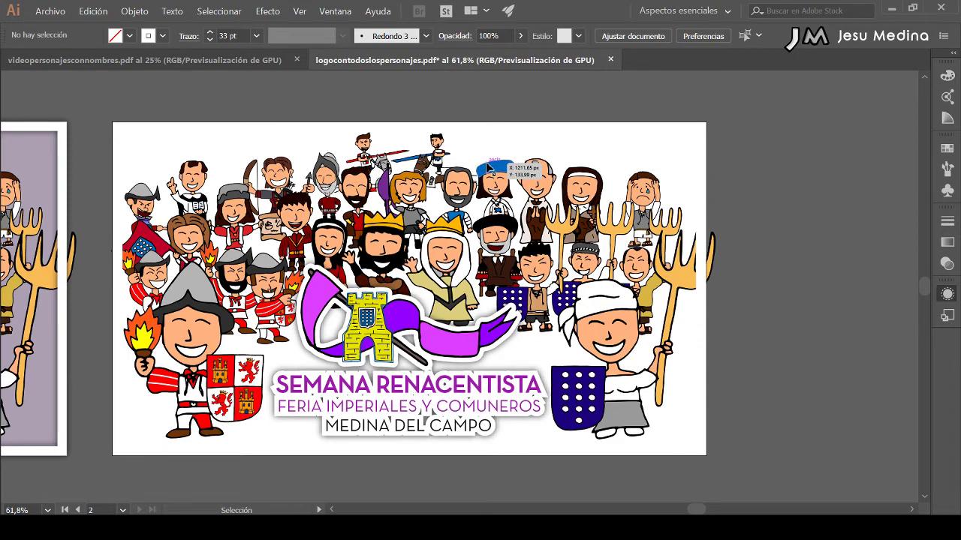
click(432, 349)
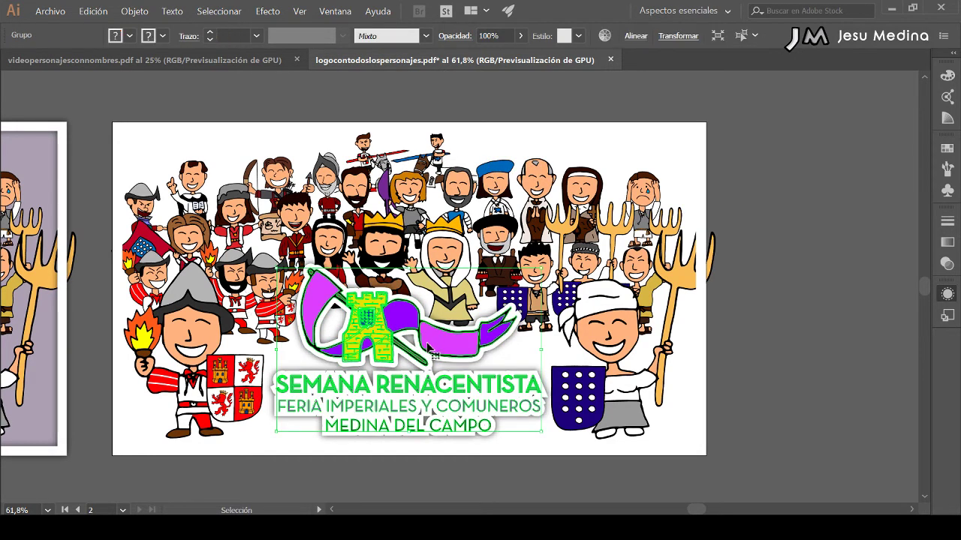
click(484, 466)
click(370, 409)
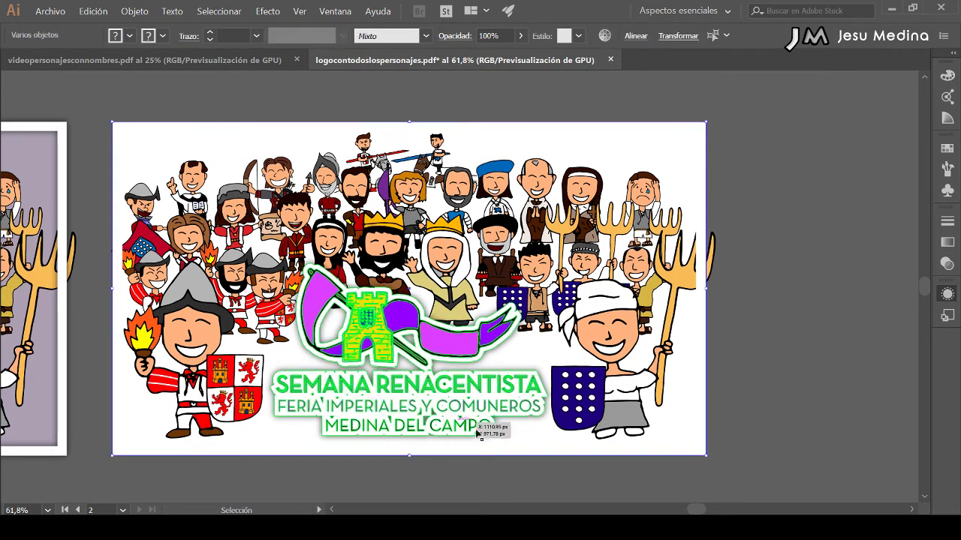
shift+click(705, 412)
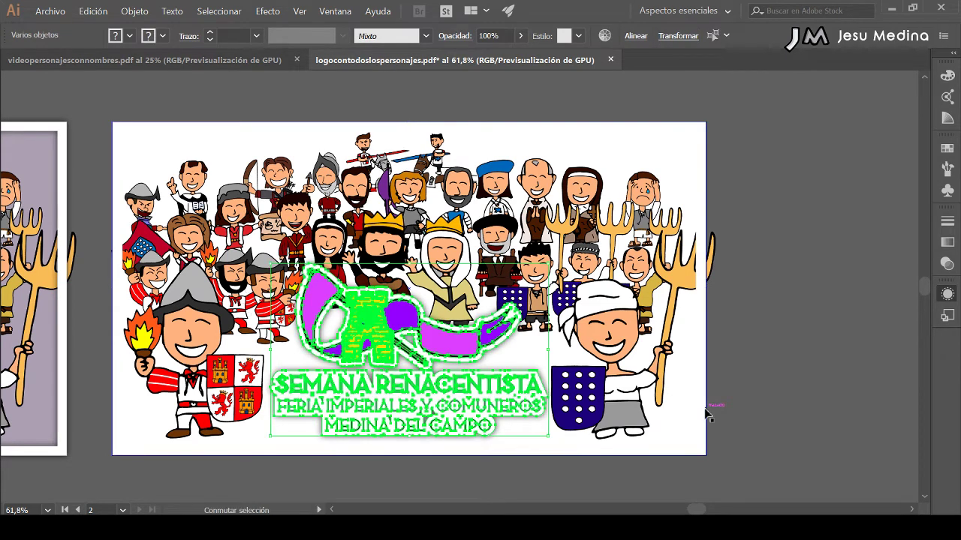
click(705, 411)
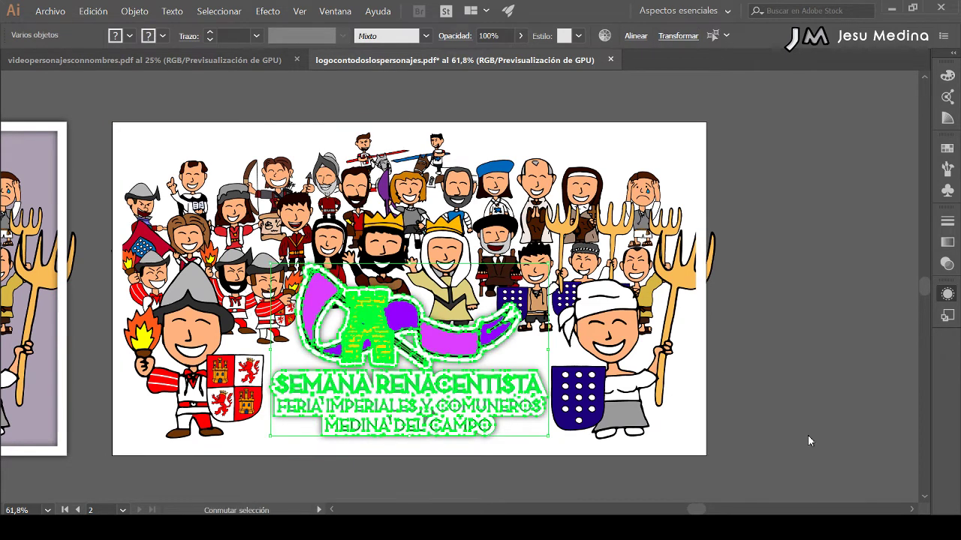
shift+click(623, 448)
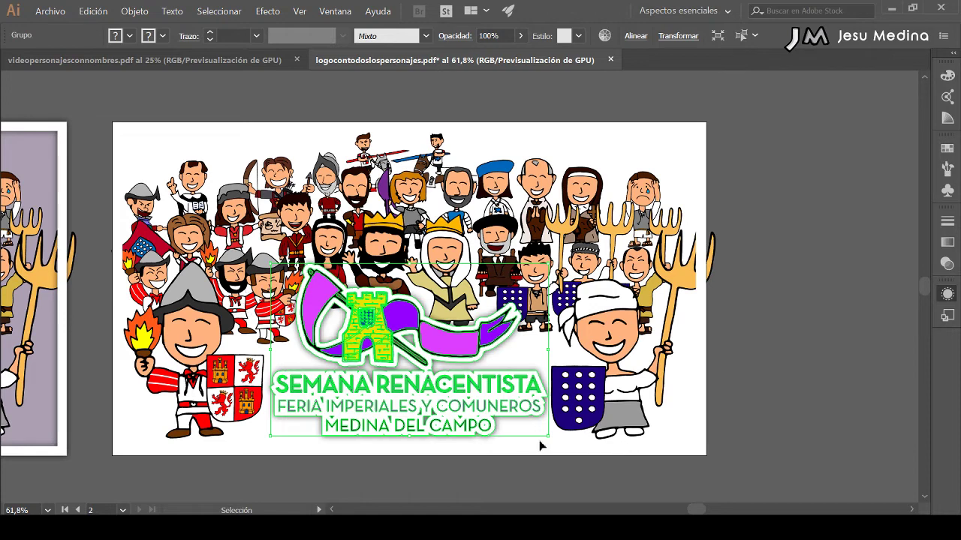
key(Up)
key(Up)
key(Up)
key(Up)
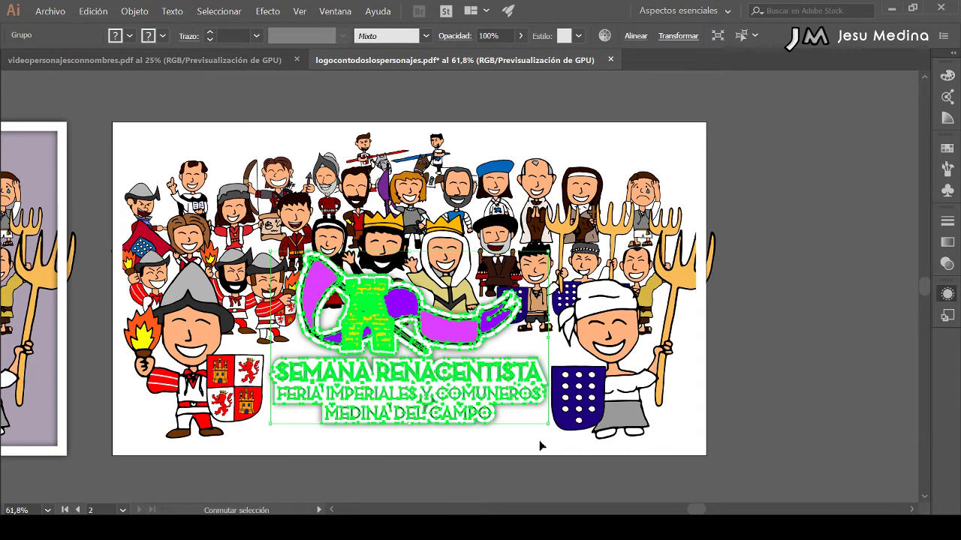
key(Up)
key(Up)
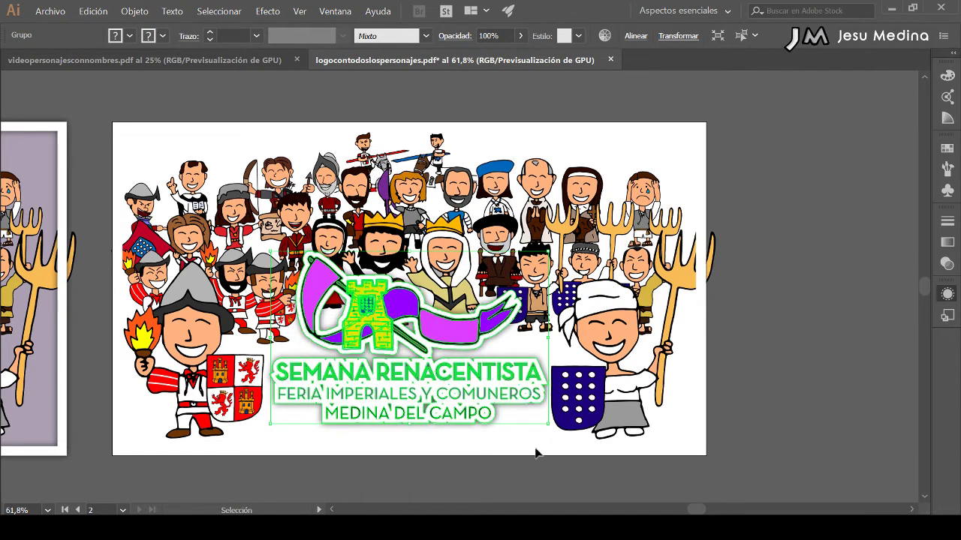
Drag the logo slightly higher, then select the torch-bearing soldier figure
click(536, 455)
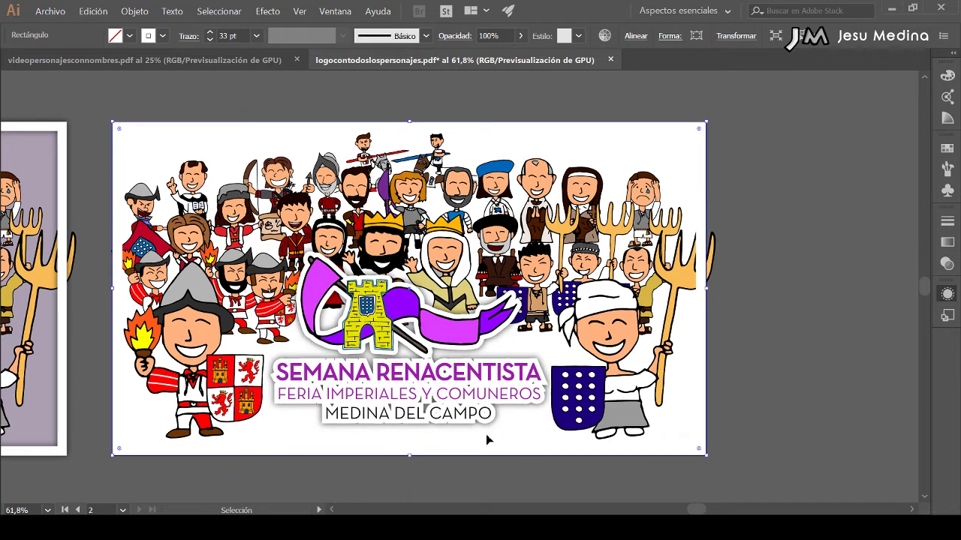
click(430, 394)
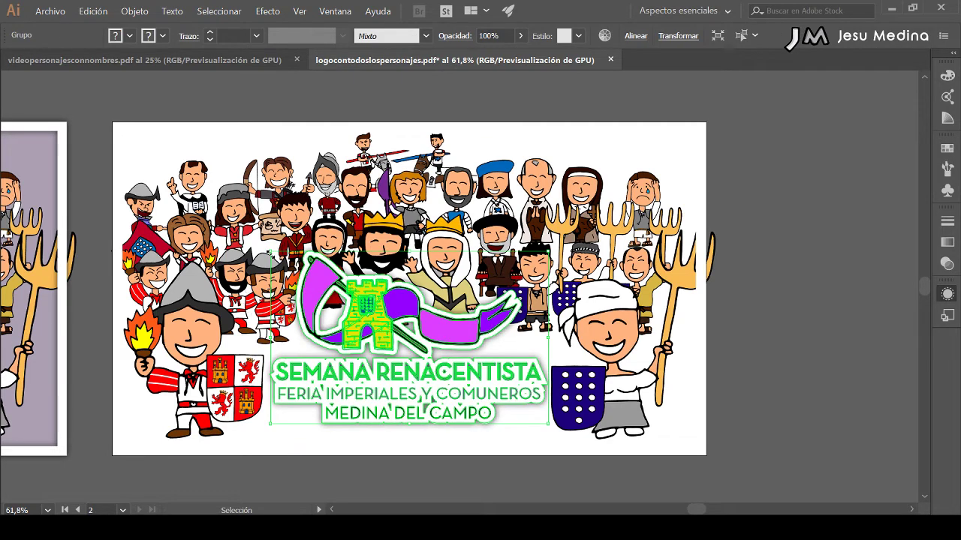
drag(369, 276, 378, 282)
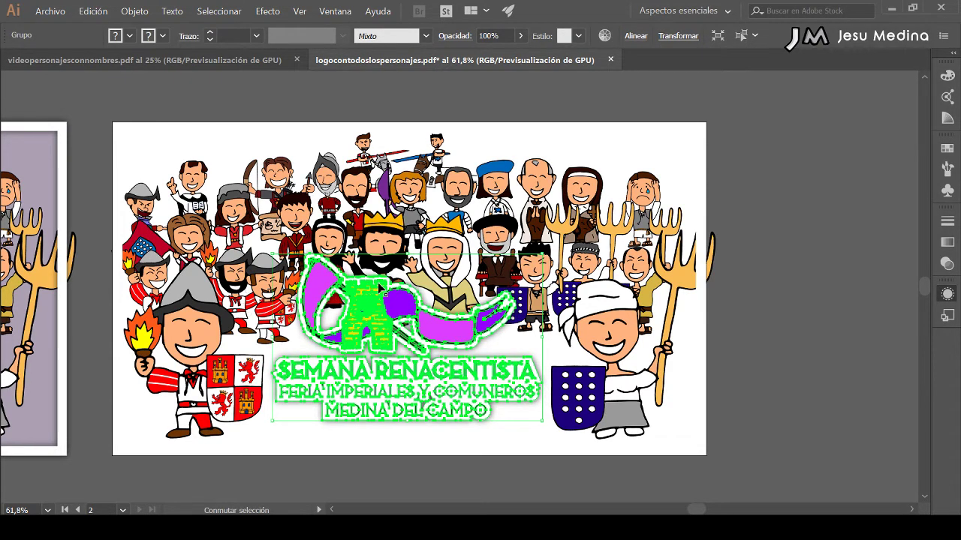
click(373, 460)
click(241, 384)
Resize the torch-bearing soldier and shift it slightly to the right
drag(129, 441, 137, 434)
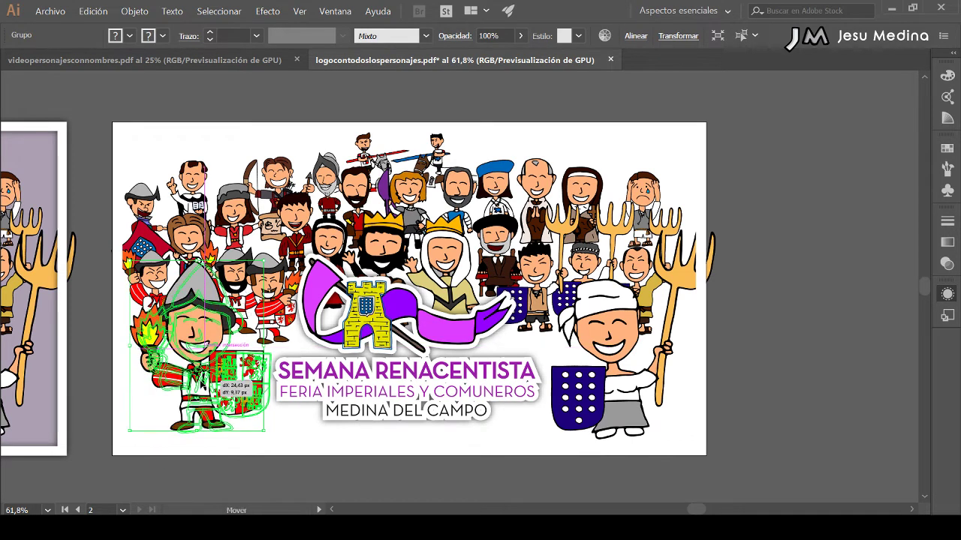
click(488, 460)
click(645, 398)
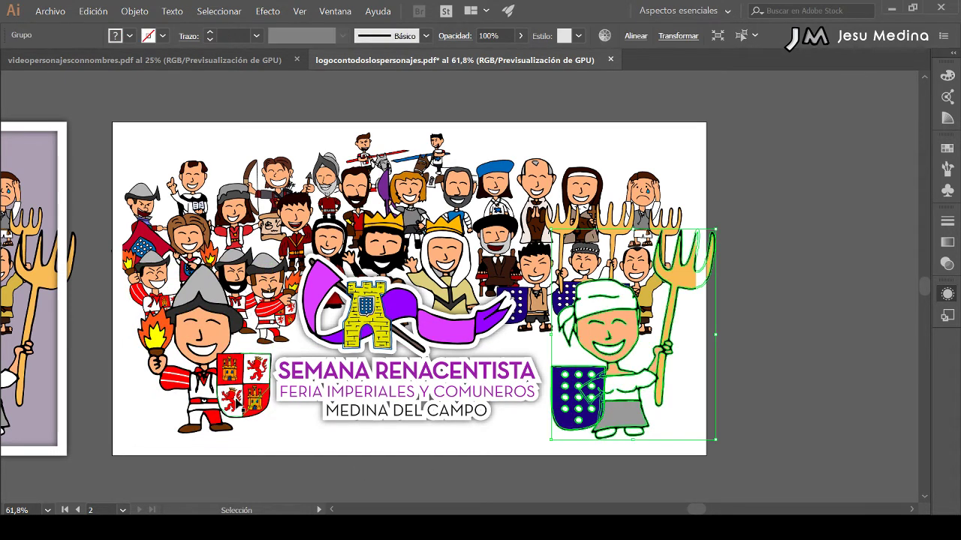
drag(236, 403, 233, 406)
Shrink the white-headscarf figure from a corner and move it up and left
click(337, 459)
click(630, 375)
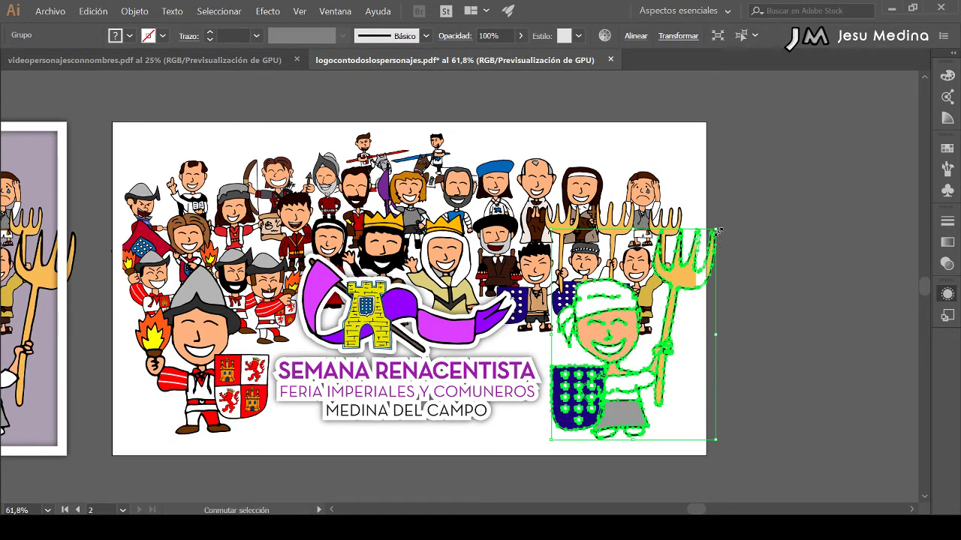
drag(718, 231, 705, 242)
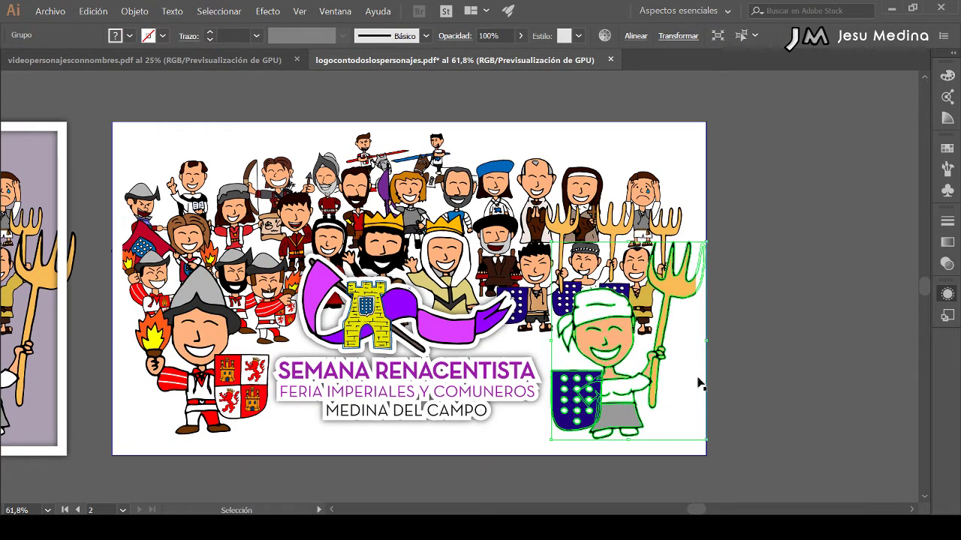
click(738, 365)
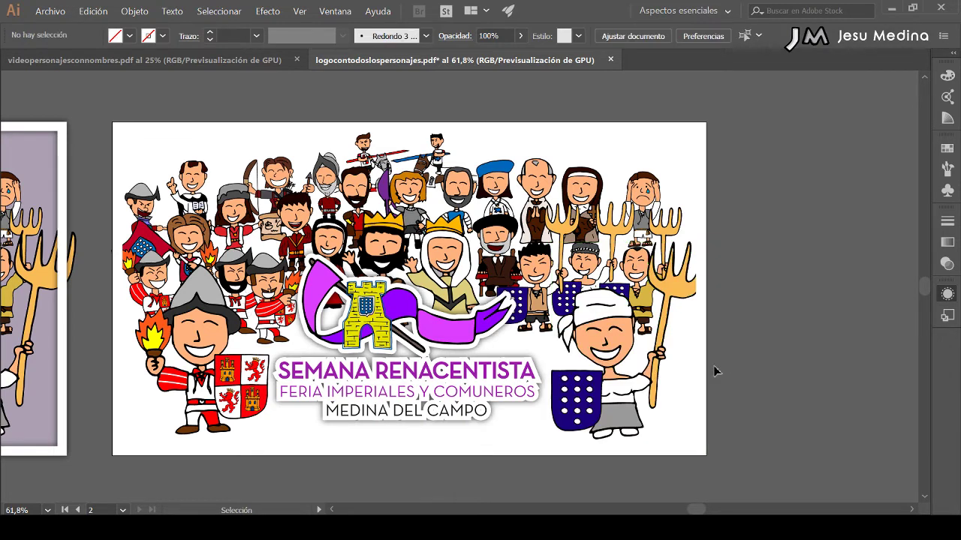
click(613, 342)
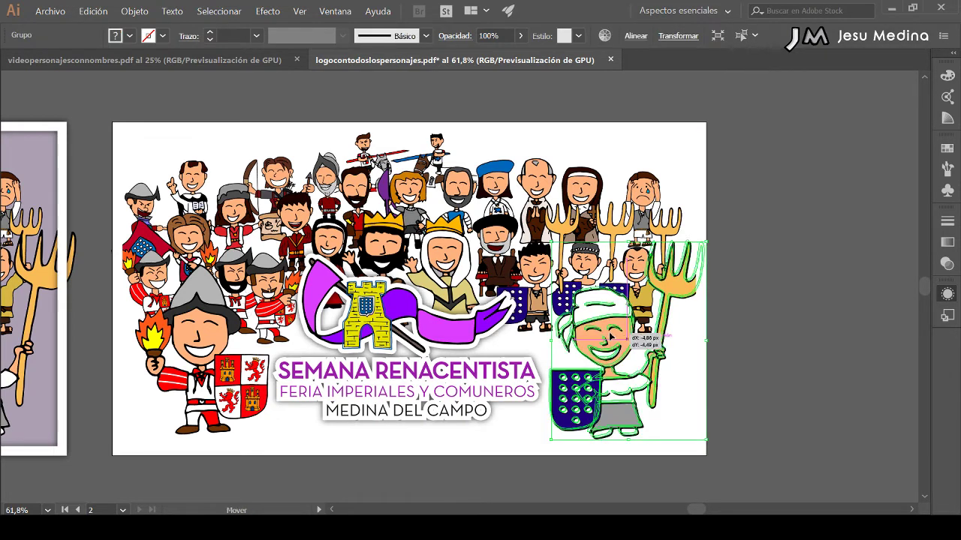
drag(612, 340, 607, 334)
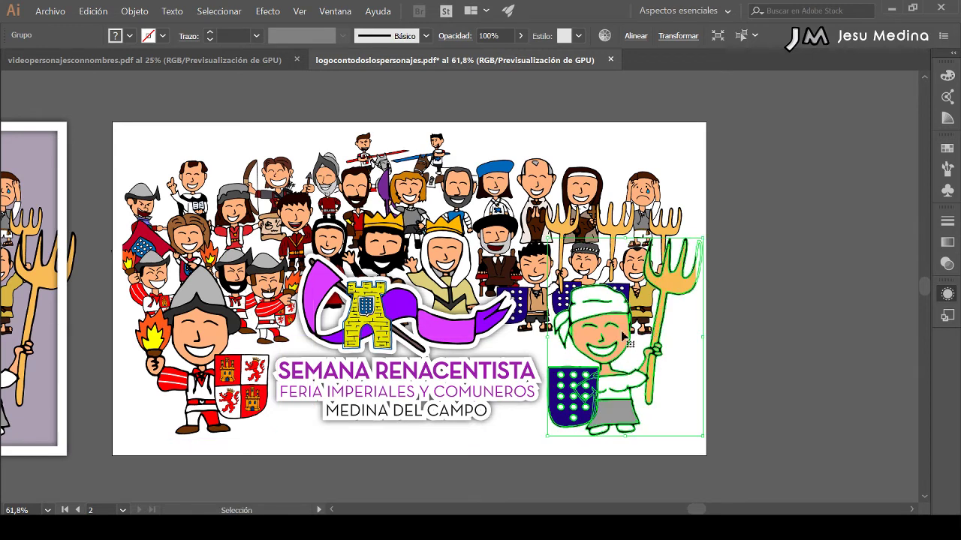
click(720, 289)
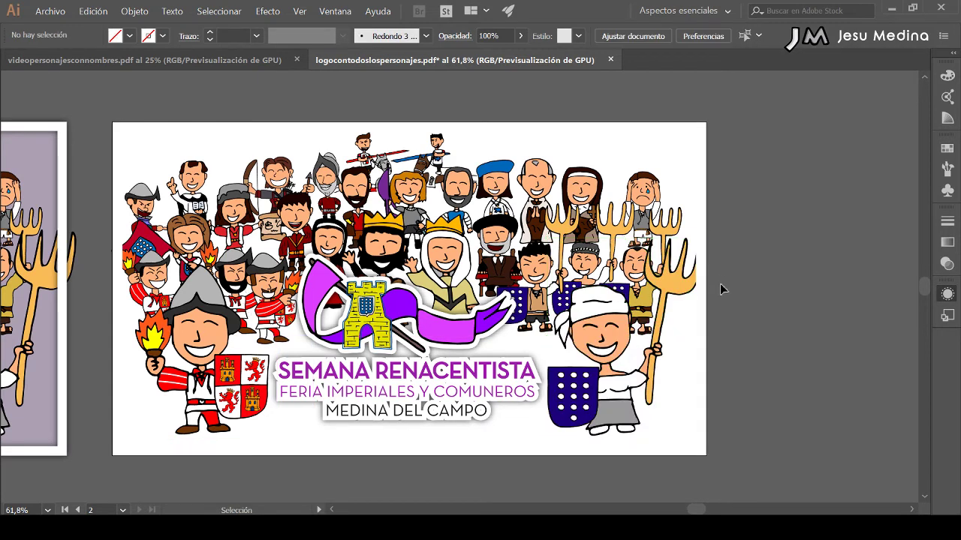